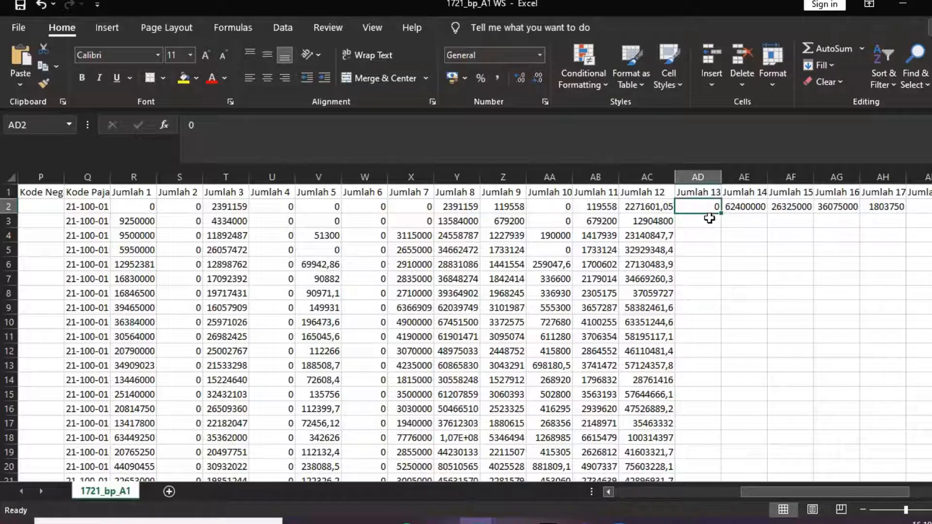
left_click(709, 219)
left_click(703, 206)
left_click(632, 221)
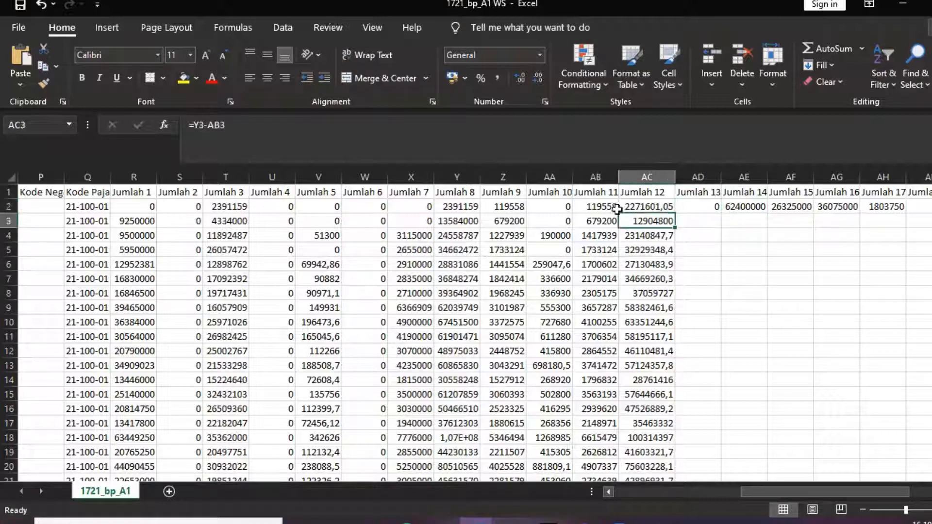
left_click(614, 208)
left_click(665, 207)
left_click(705, 209)
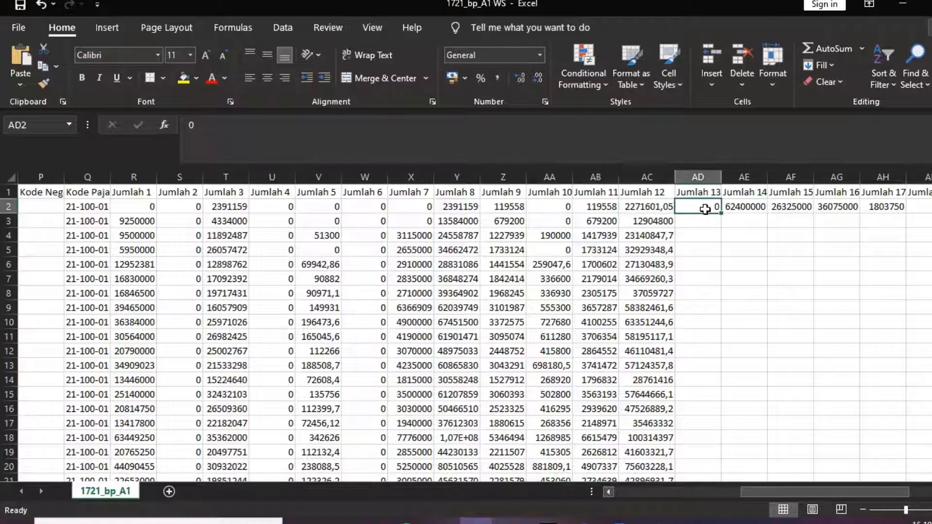
left_click(708, 221)
Fill the 0 from AD2 down the Jumlah 13 column through row 58
left_click(704, 206)
left_click_drag(755, 493, 765, 439)
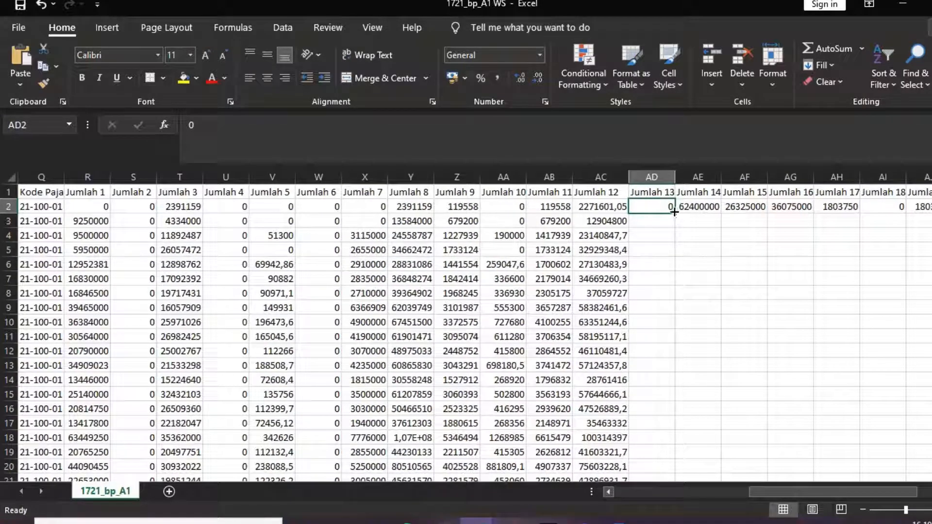
left_click_drag(674, 212, 663, 459)
scroll(699, 340, "up", 13)
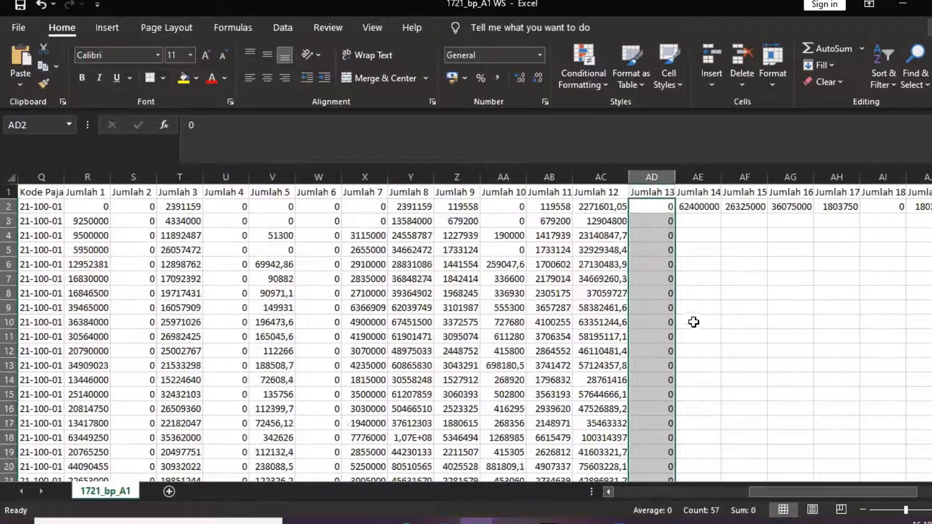
Switch to the eSPT form to check item 14 in section B.2, and return to the 1721_bp_A1 WS workbook
left_click(702, 209)
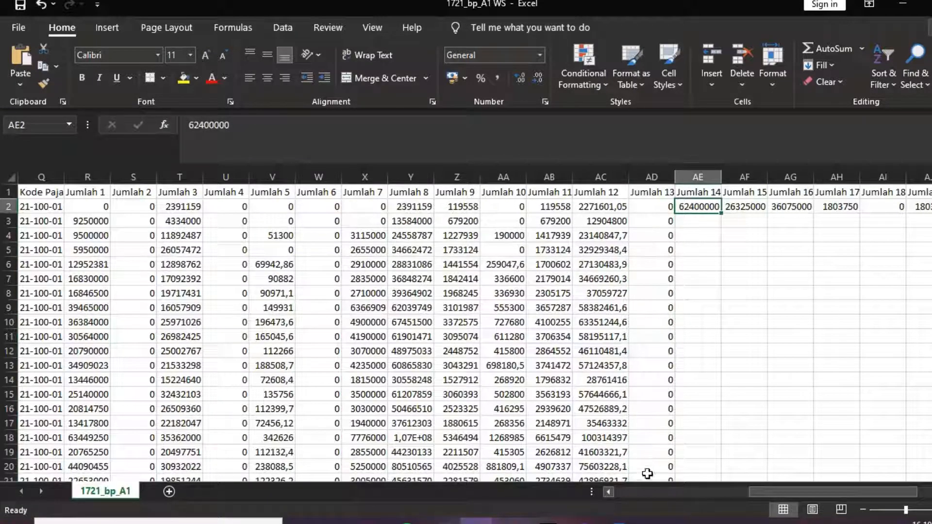
left_click(653, 521)
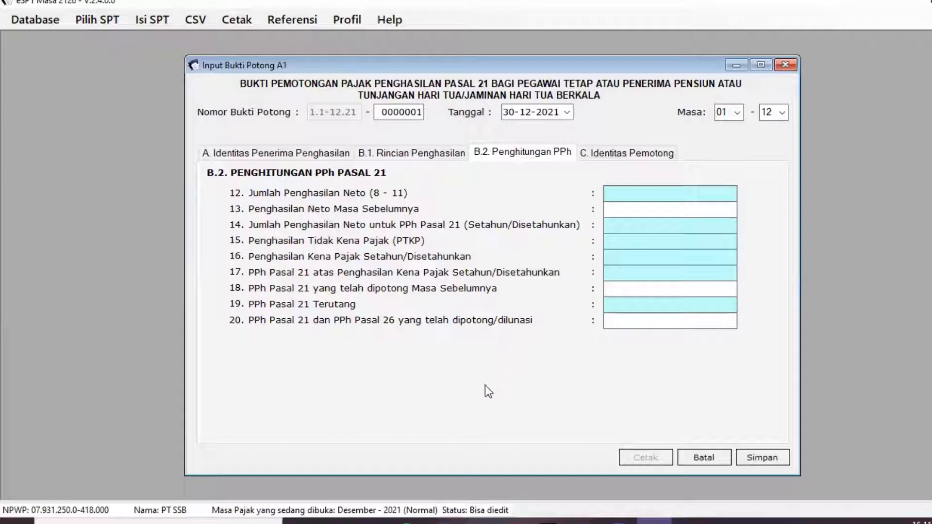
mouse_move(475, 521)
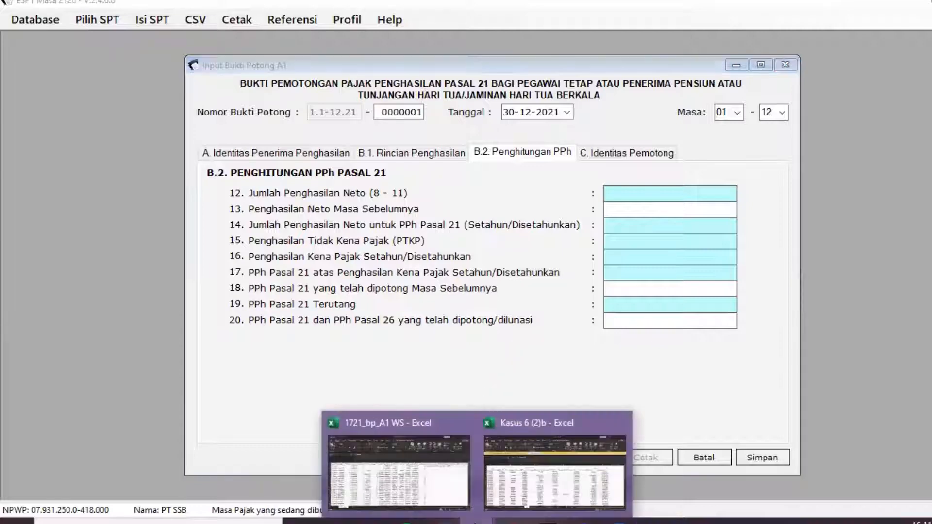
left_click(456, 488)
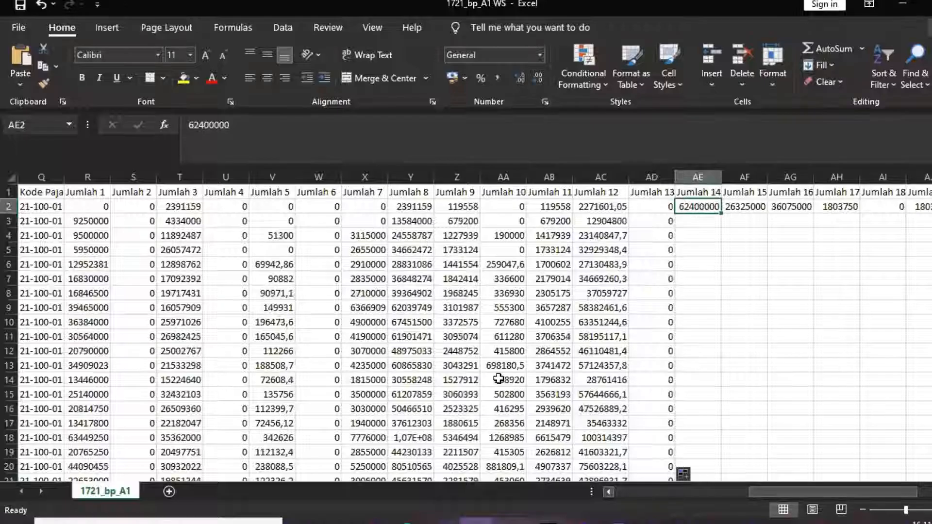
Enter the formula =AC2 in AE2 for Jumlah 14
left_click(700, 233)
left_click(701, 205)
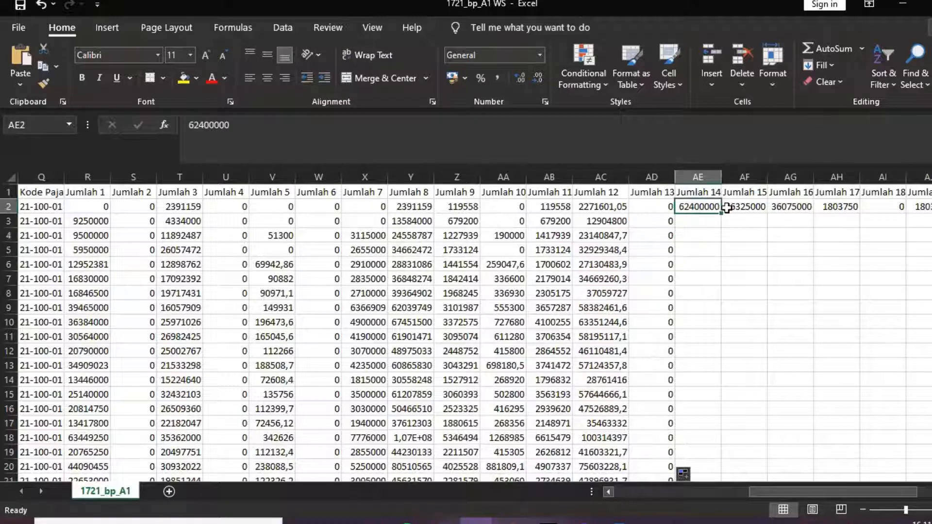
type("=")
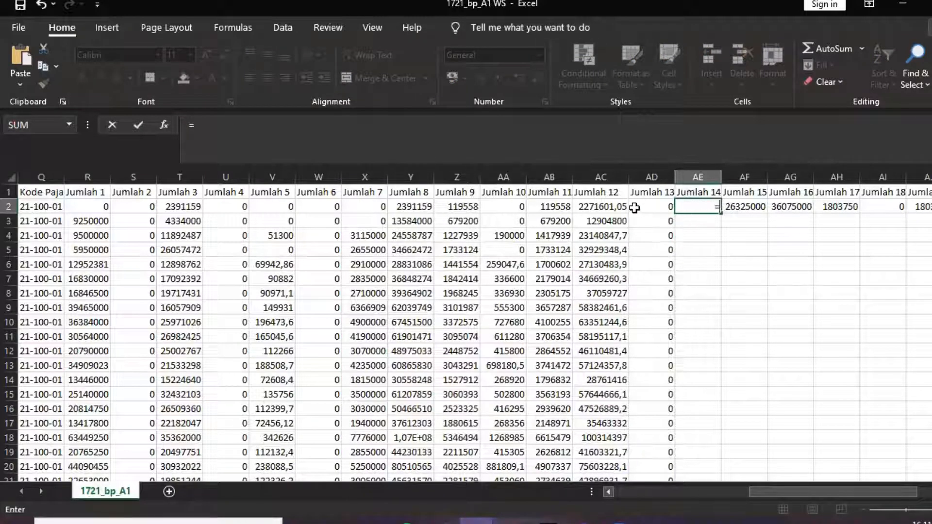
left_click(601, 205)
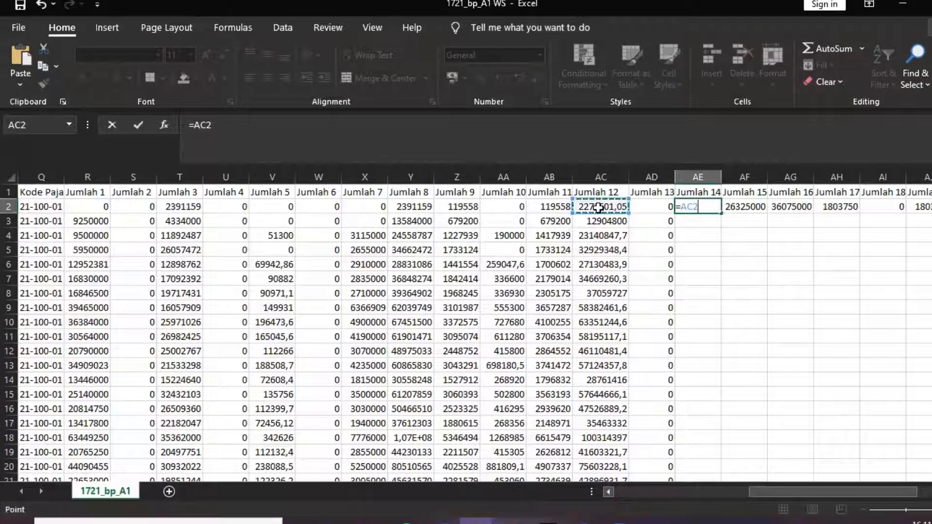
key("Return")
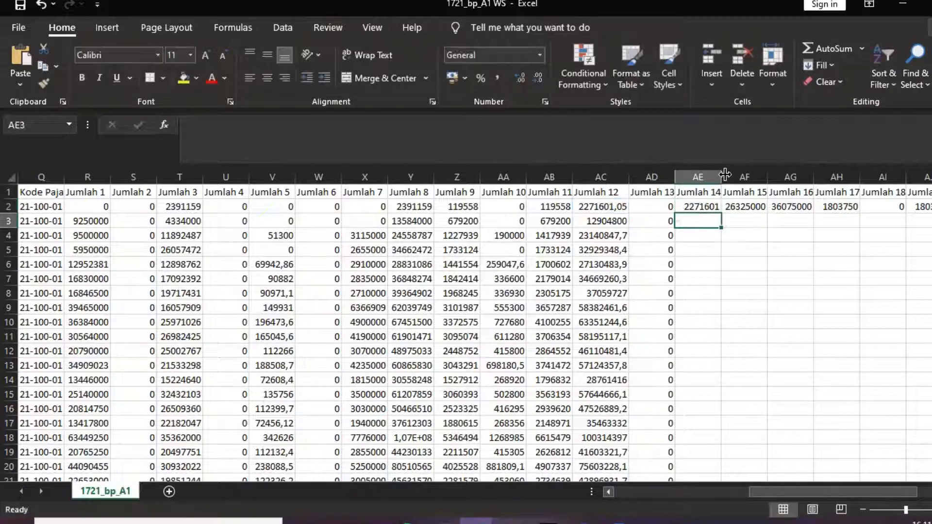
Fill the AE2 formula down the Jumlah 14 column through row 58
left_click(704, 206)
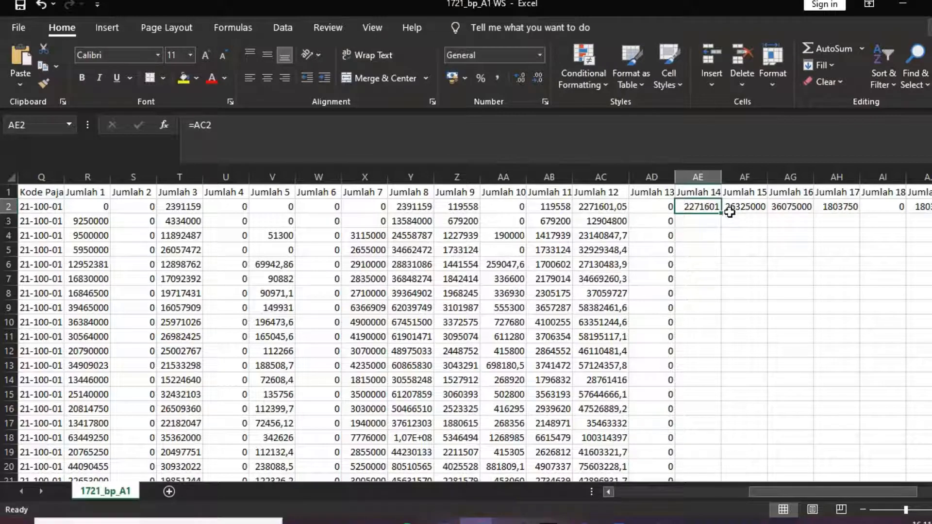
mouse_move(722, 214)
left_mouse_down()
mouse_move(709, 334)
mouse_move(716, 520)
mouse_move(717, 458)
left_mouse_up()
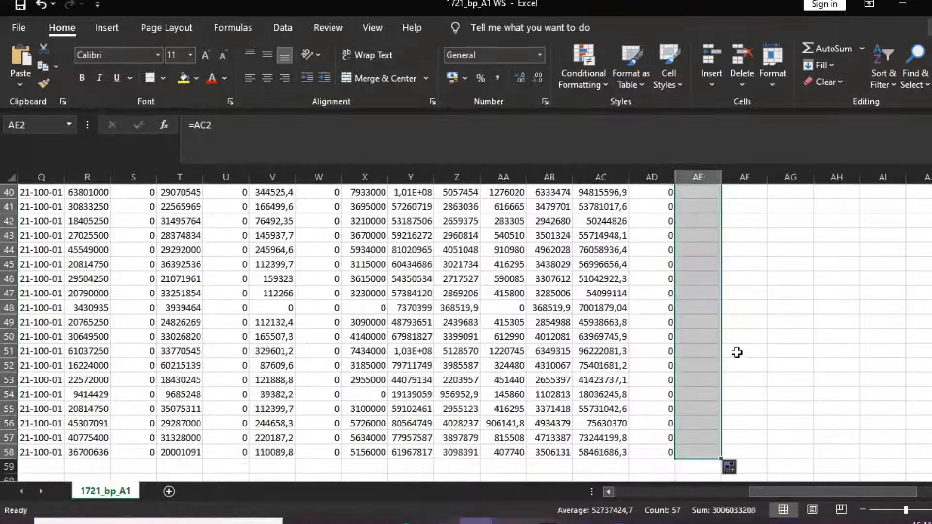
scroll(765, 311, "up", 7)
scroll(764, 312, "up", 6)
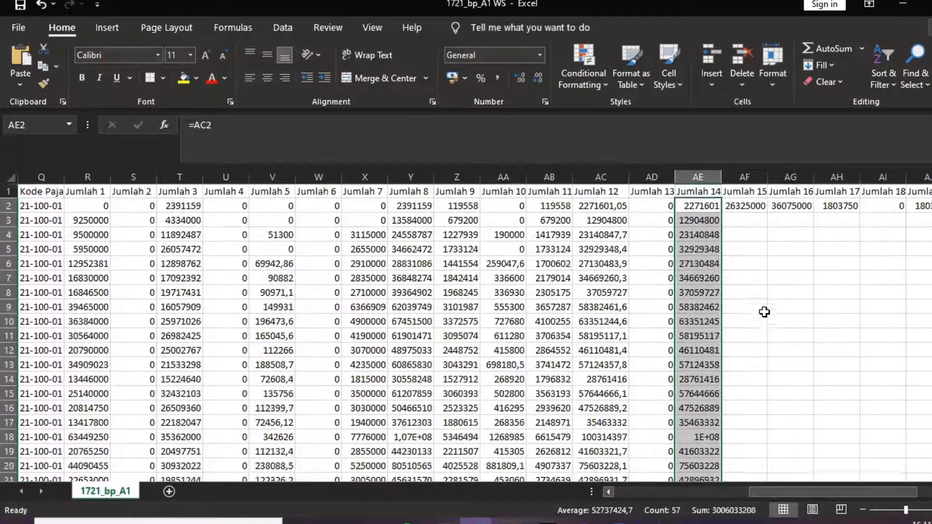
Examine the Jumlah 14 formulas in AE2 and AE3 against the Jumlah 12 and Jumlah 13 cells
left_click(748, 234)
left_click(705, 204)
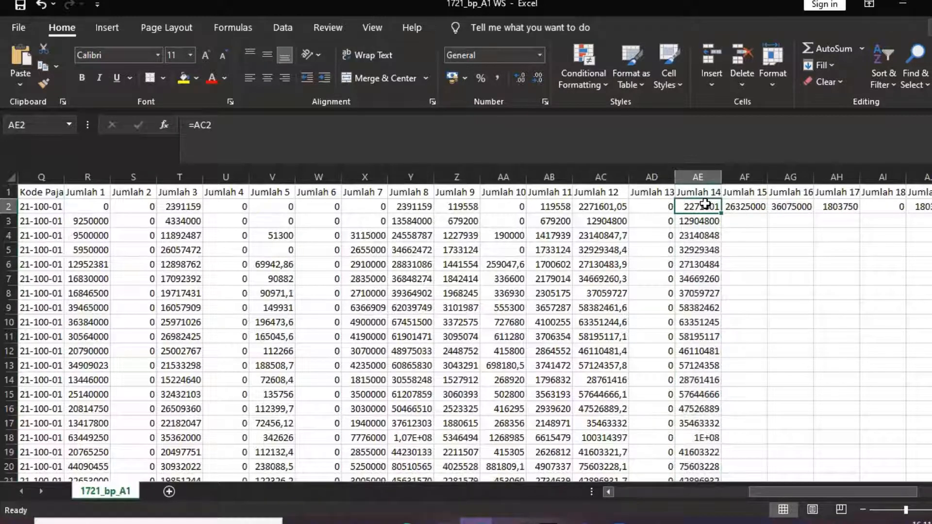
left_click(738, 205)
left_click(710, 205)
left_click(715, 218)
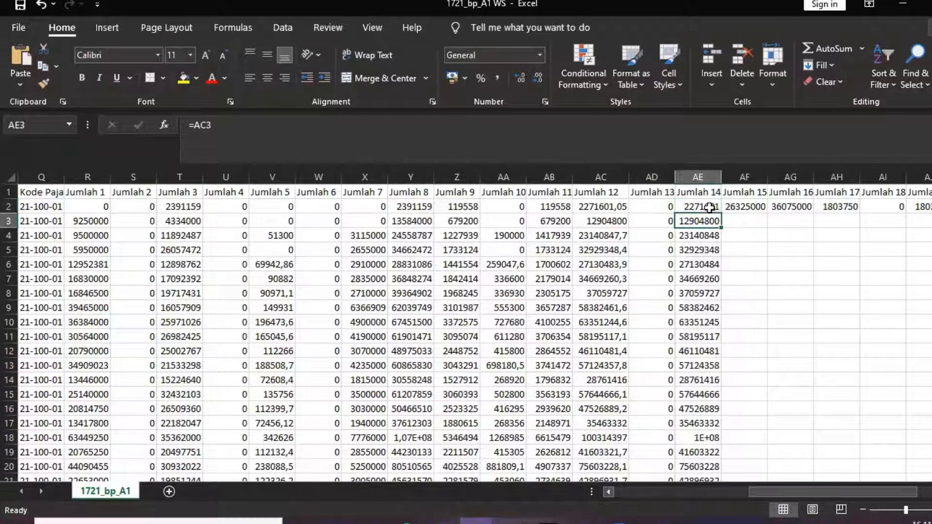
left_click(709, 208)
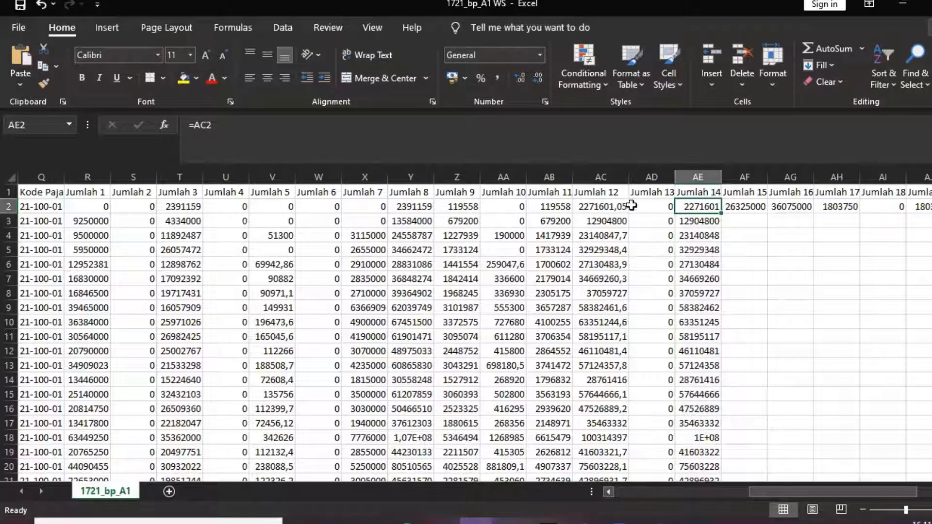
left_click(653, 204)
left_click(700, 204)
left_click(712, 219)
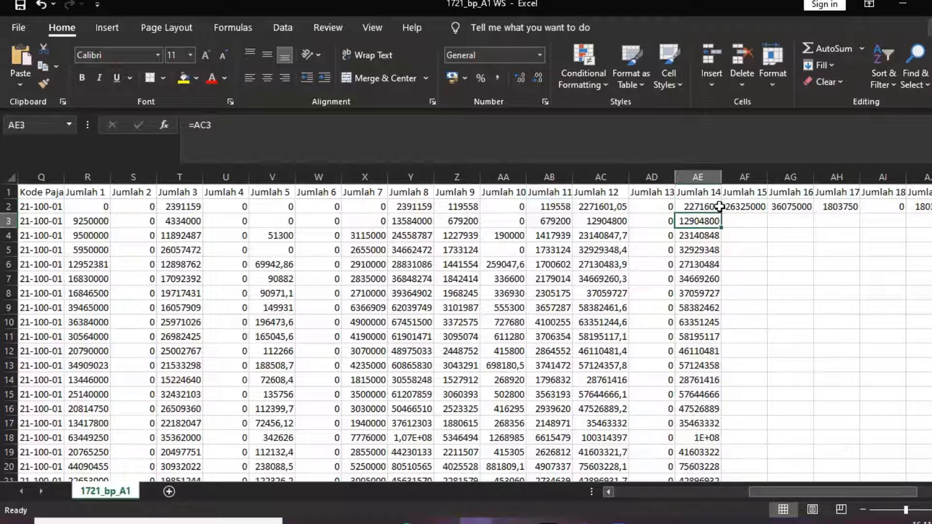
left_click(715, 208)
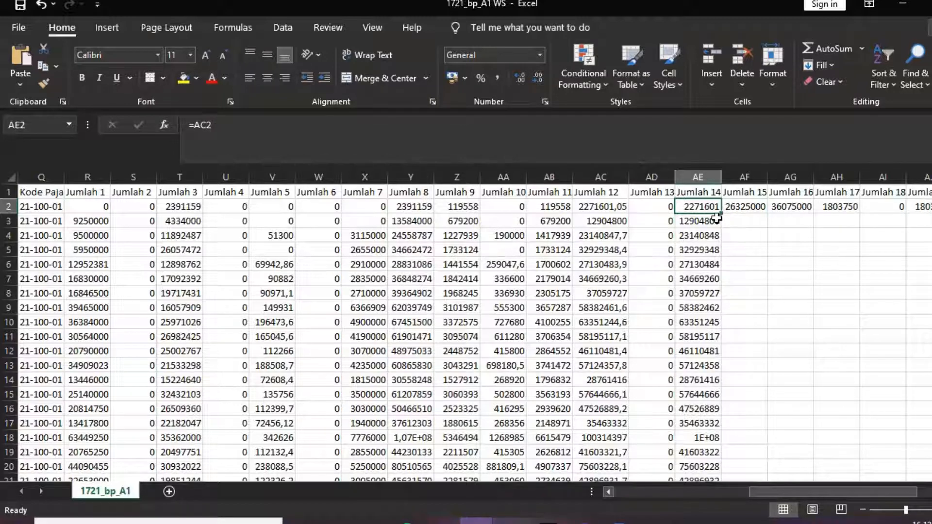
left_click(716, 219)
left_click(716, 207)
Check item 15 (PTKP) in the eSPT form, and examine the Status PTKP column in the 1721_bp_A1 WS workbook
left_click(747, 207)
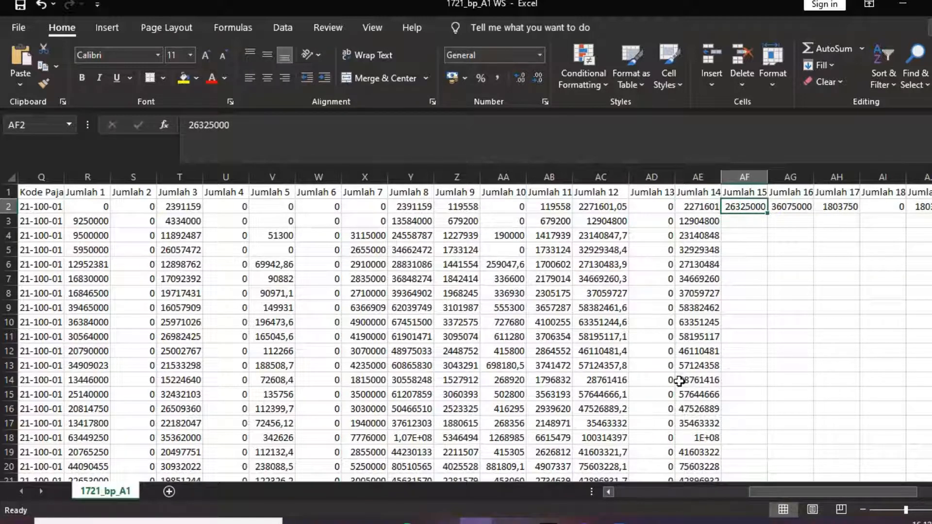
left_click(655, 521)
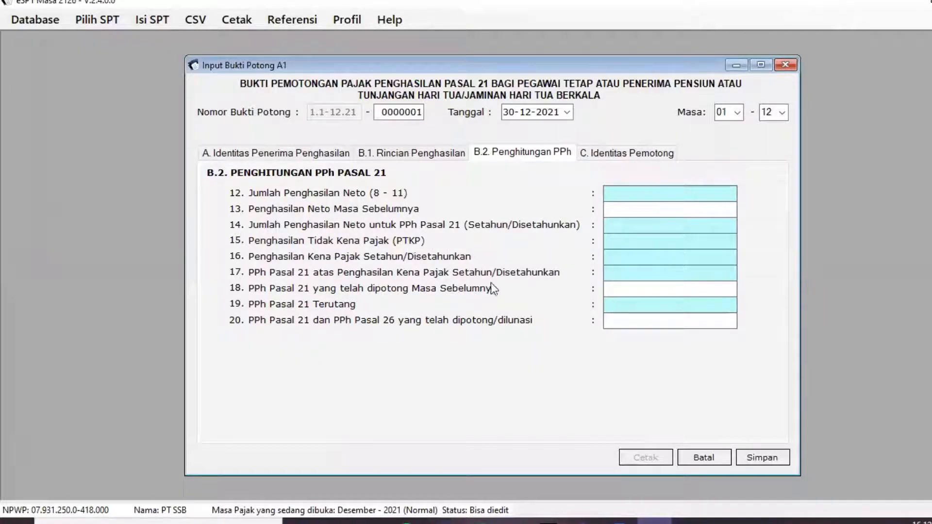
left_click(486, 521)
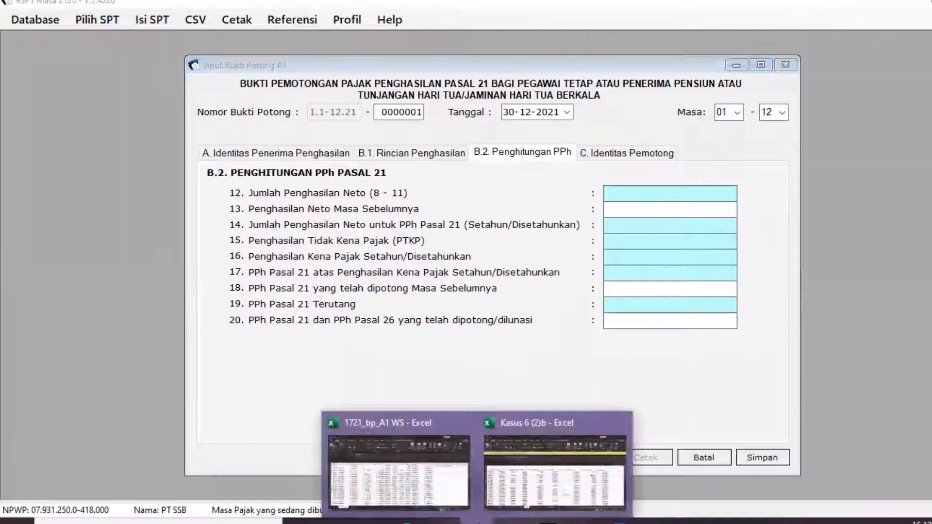
left_click(442, 466)
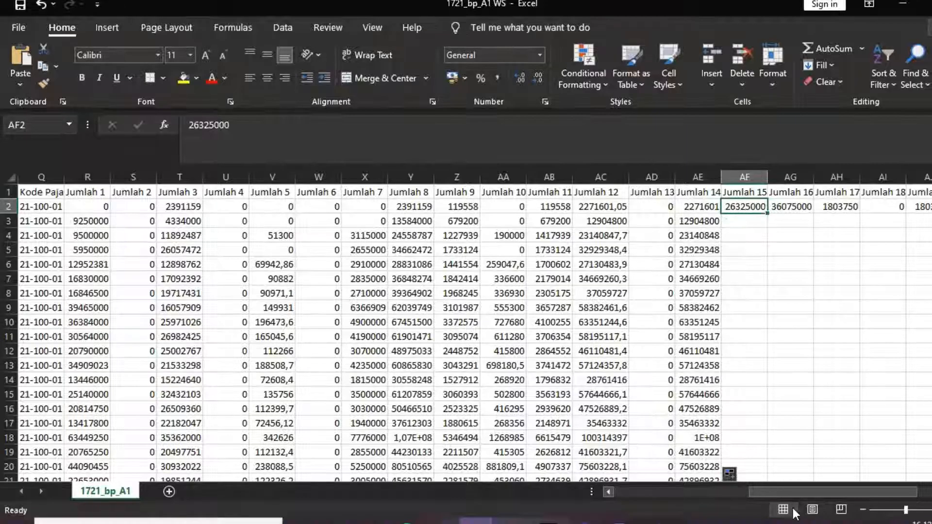
left_click_drag(799, 489, 674, 487)
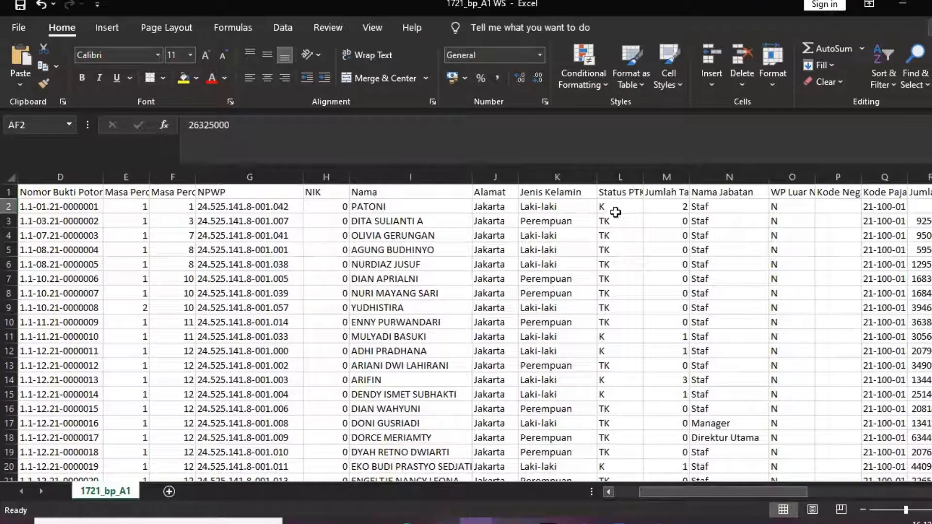
left_click_drag(683, 489, 883, 497)
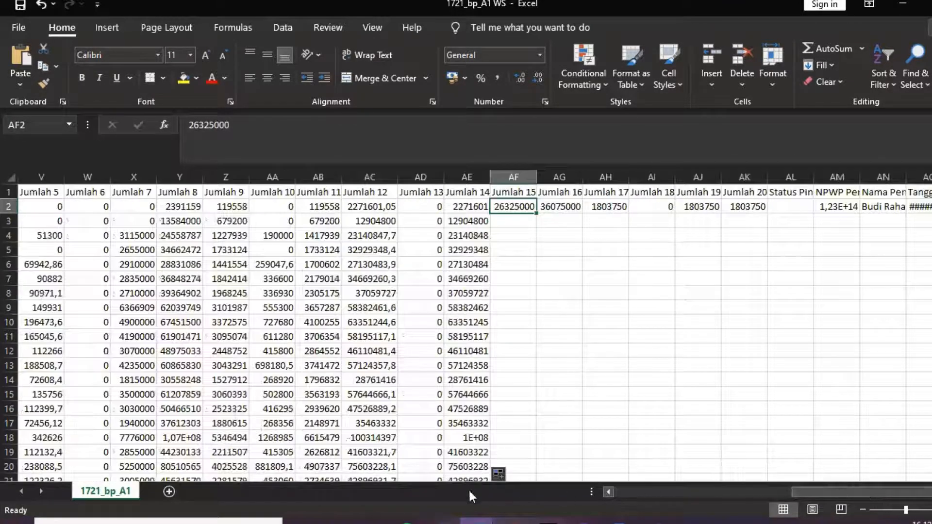
Start a PTKP reference table beside the data with TK0 in AS4 and 54000000 in AT4
scroll(854, 285, "right", 6)
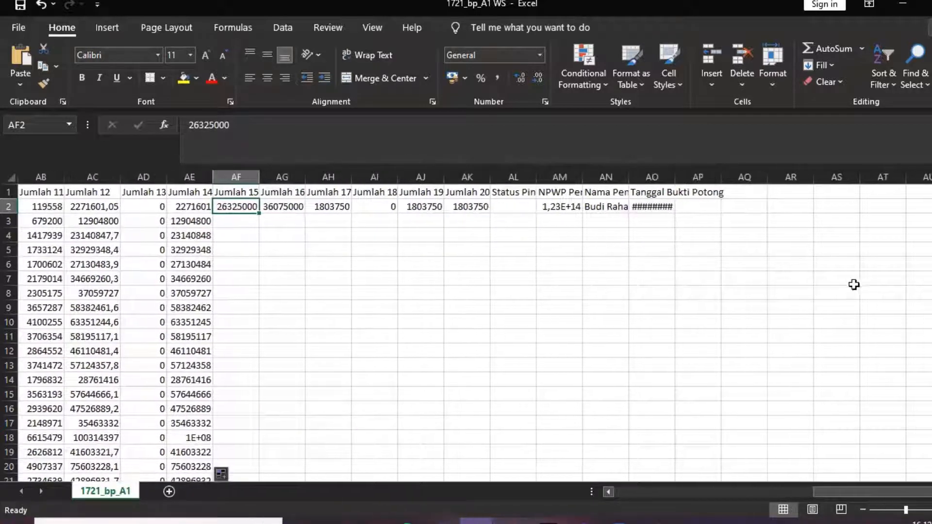
left_click(828, 235)
left_click(873, 232)
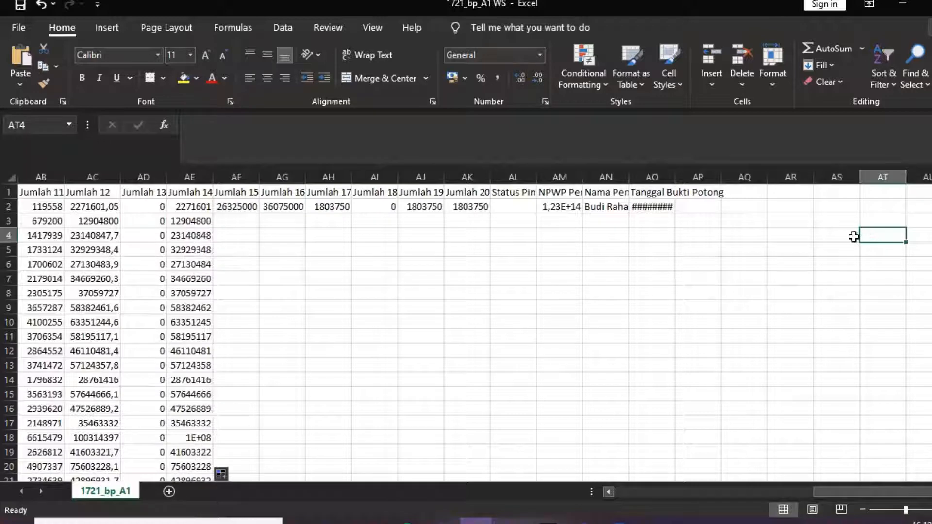
left_click(853, 235)
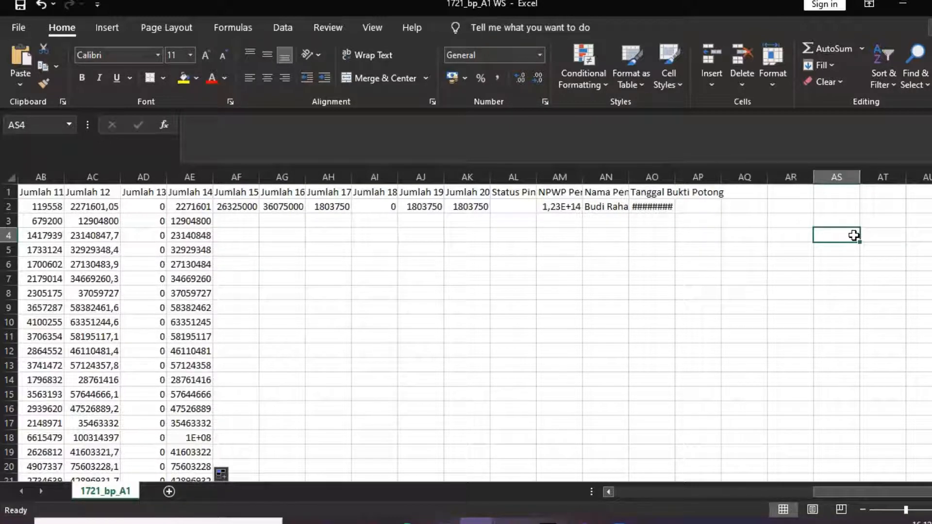
type("TK0")
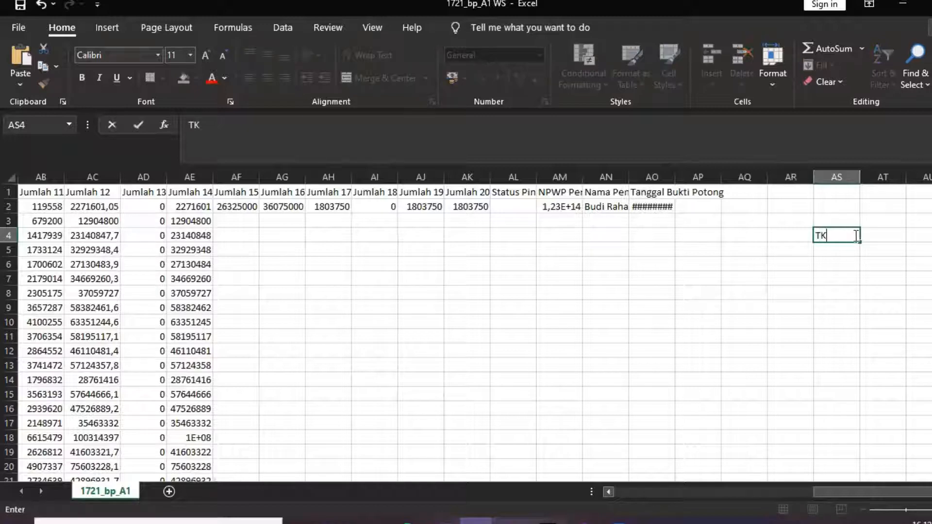
left_click(891, 236)
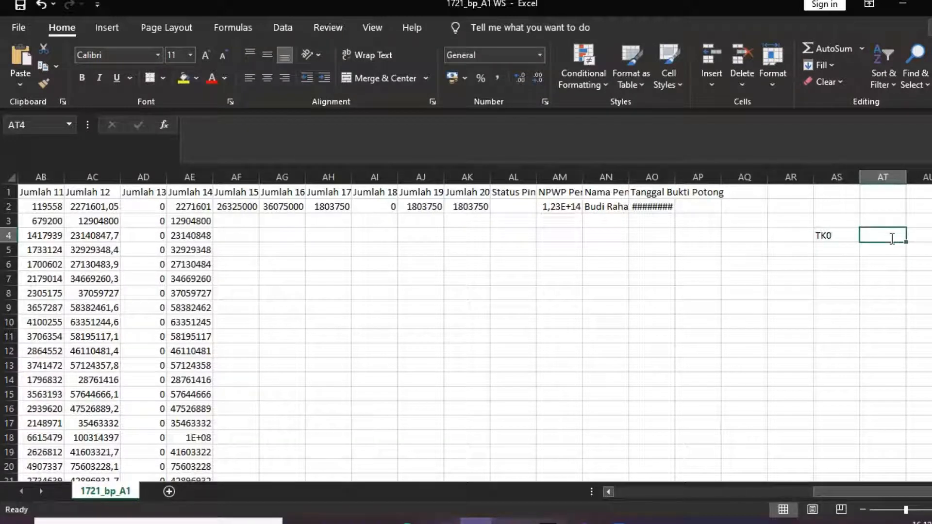
type("54000000")
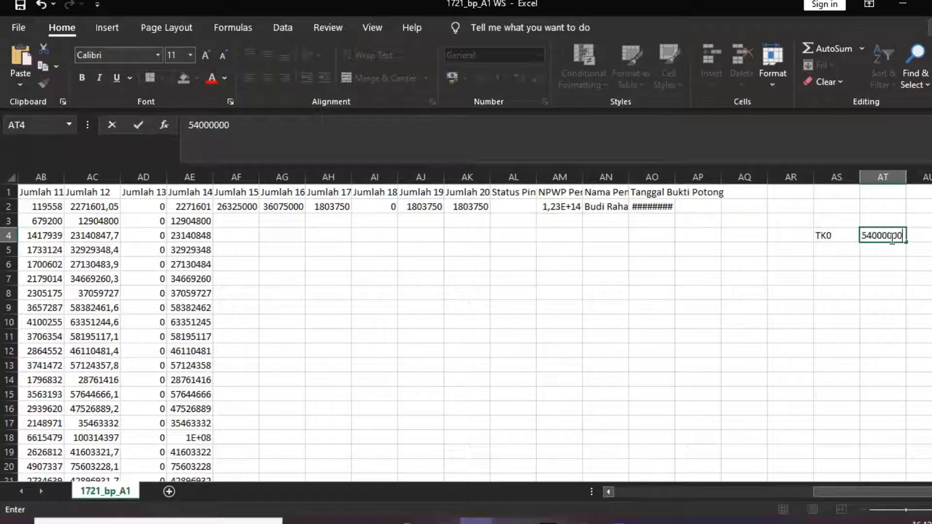
key("Return")
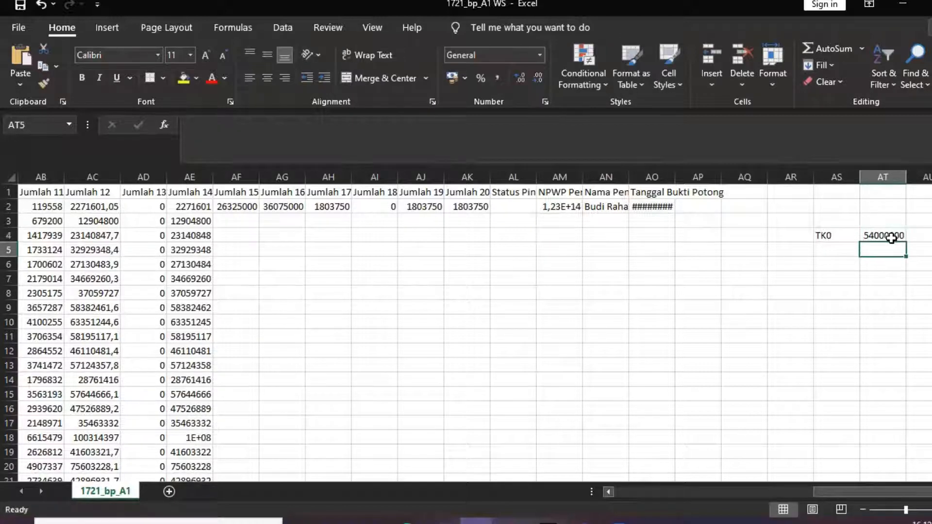
Add TK1 to the PTKP table in AS5 with 58500000 in AT5
left_click(824, 249)
type("TK1")
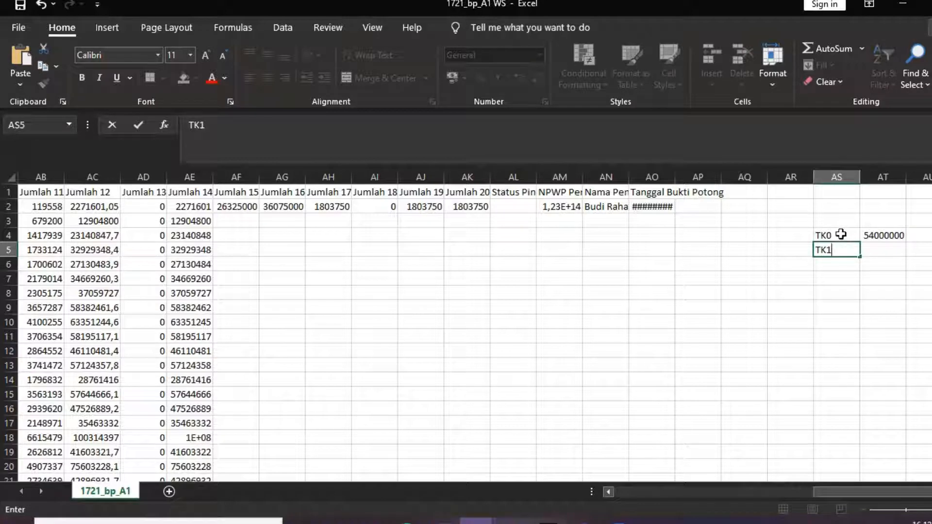
left_click(879, 249)
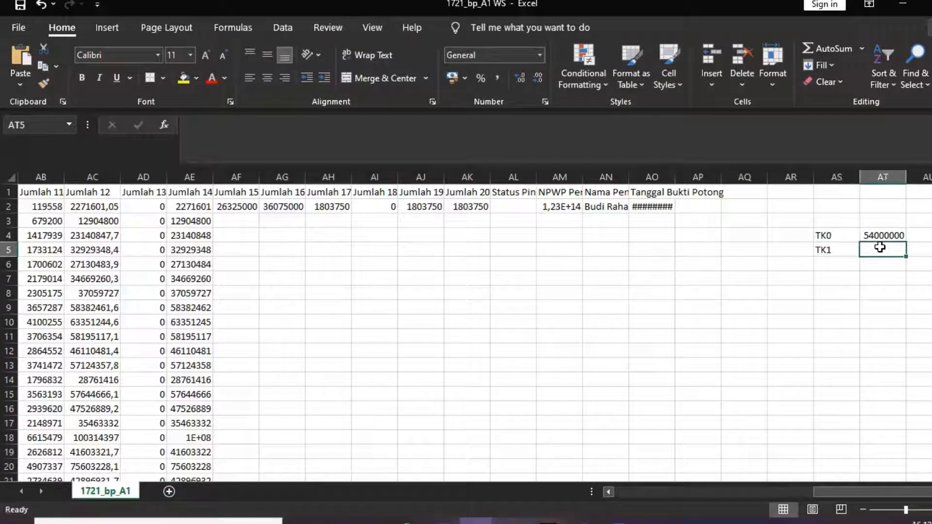
type("8")
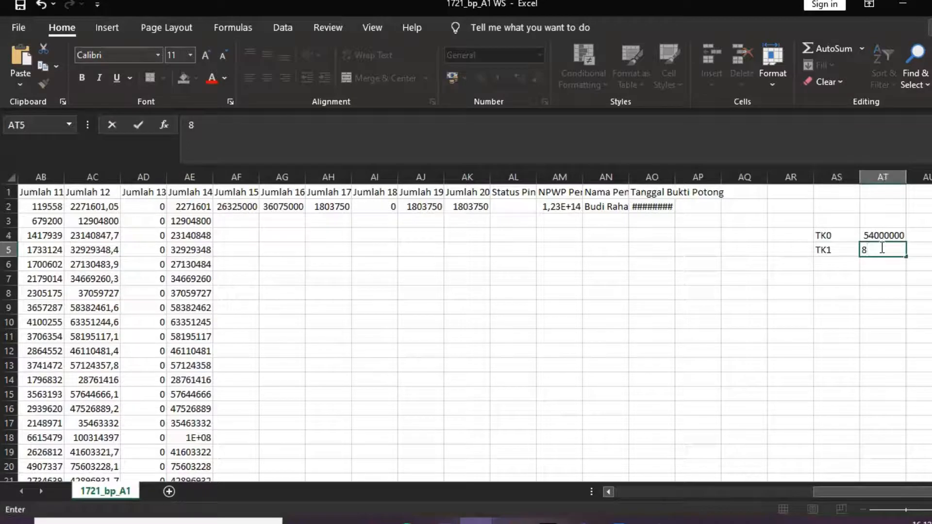
key("BackSpace")
type("58500000")
key("Return")
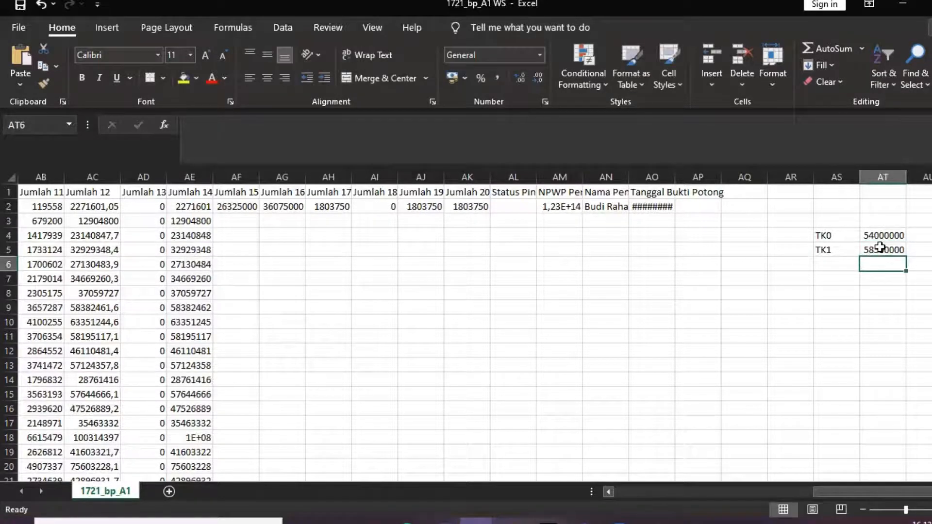
Add TK2 to the PTKP table in AS6 with 63000000 in AT6
left_click(839, 263)
type("TK2")
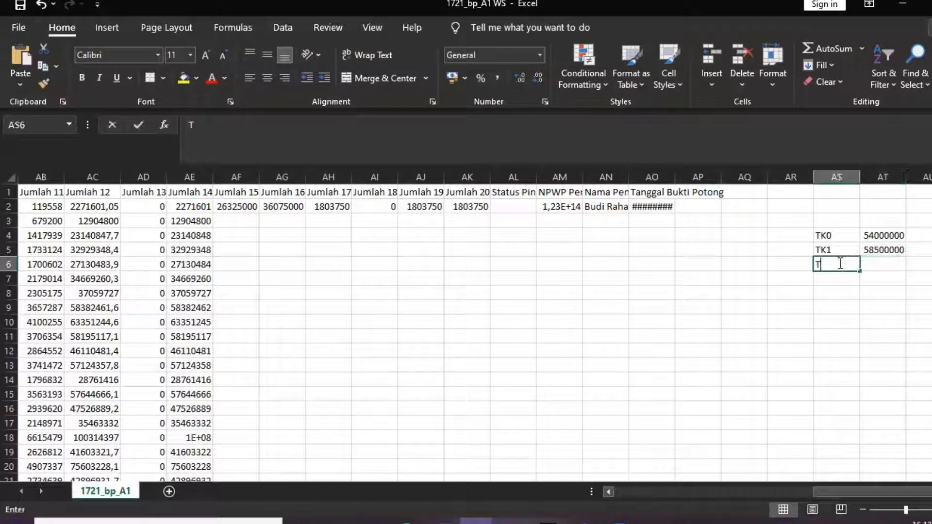
left_click(877, 262)
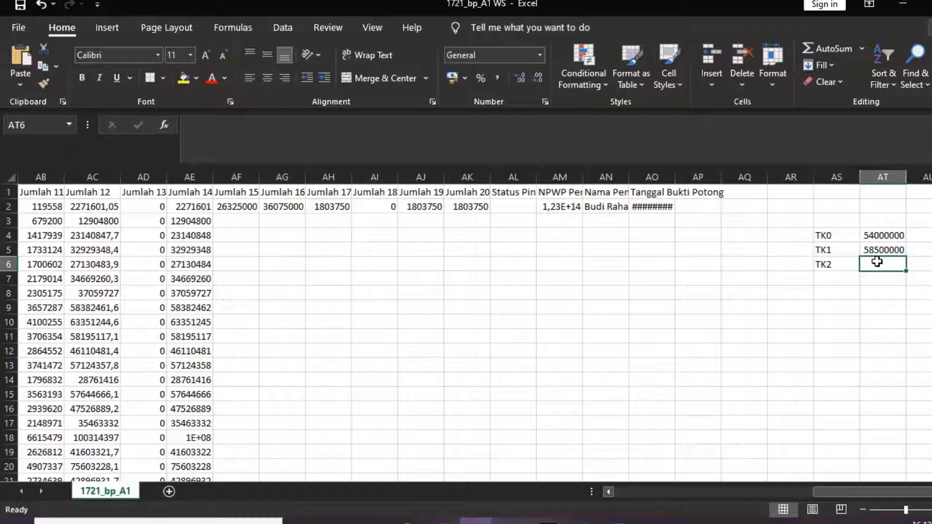
type("63")
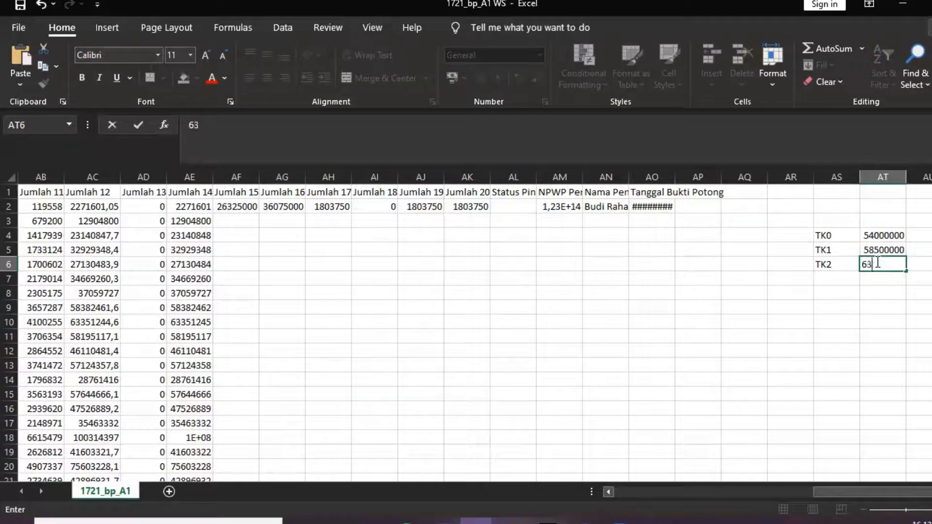
type("000000")
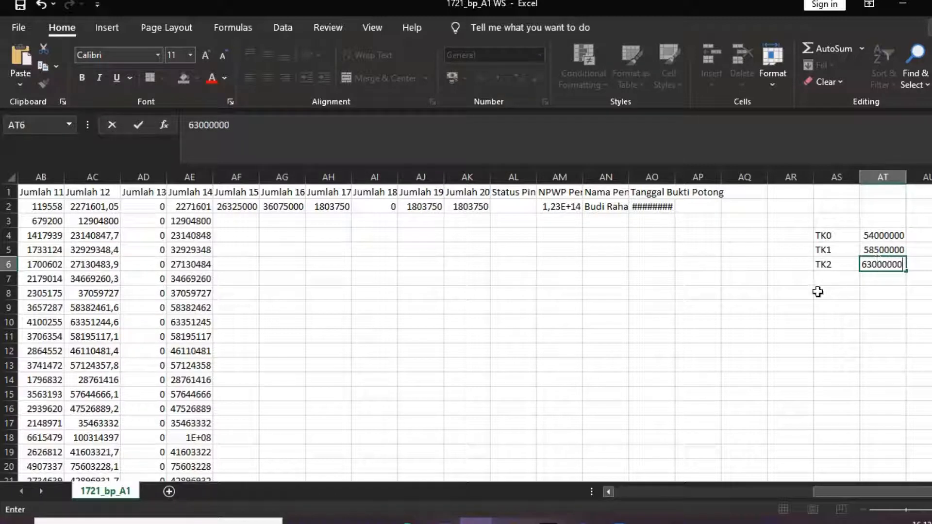
Add TK3 to the PTKP table in AS7 with 67500000 in AT7
left_click(852, 277)
type("T")
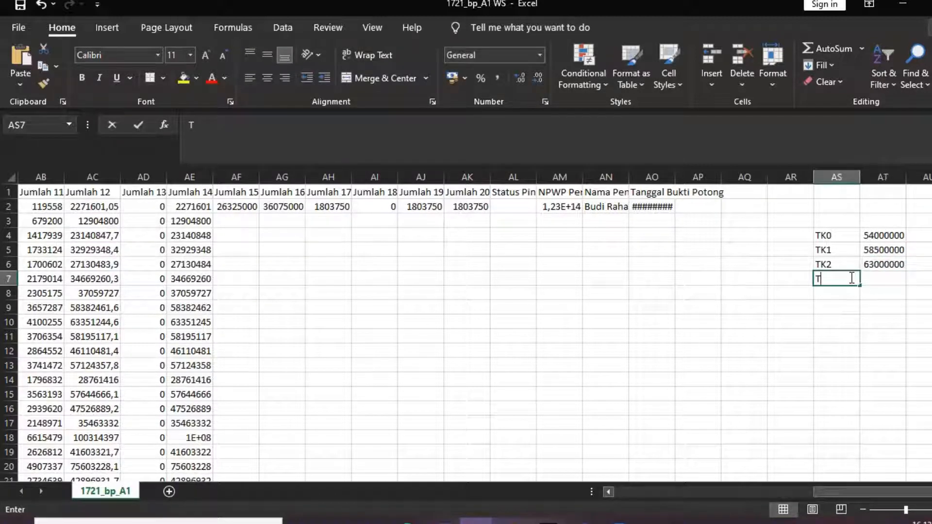
type("K3")
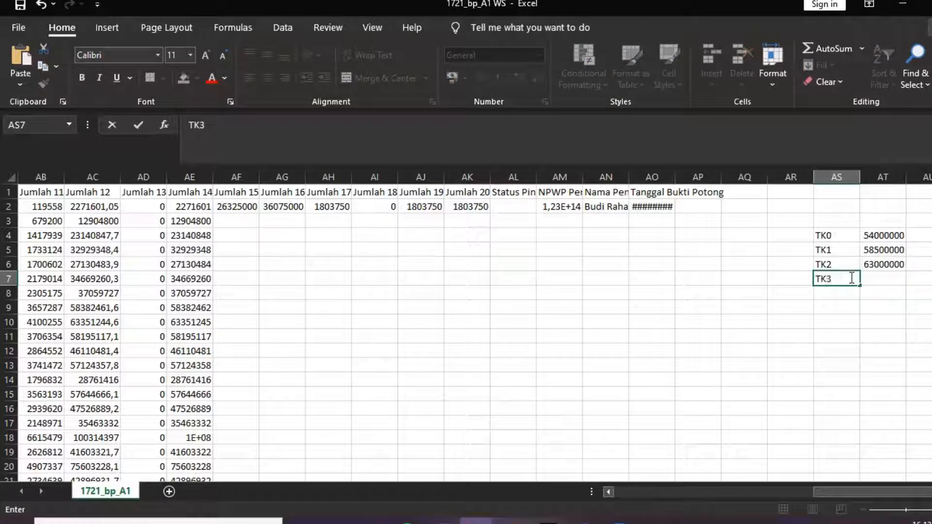
left_click(888, 279)
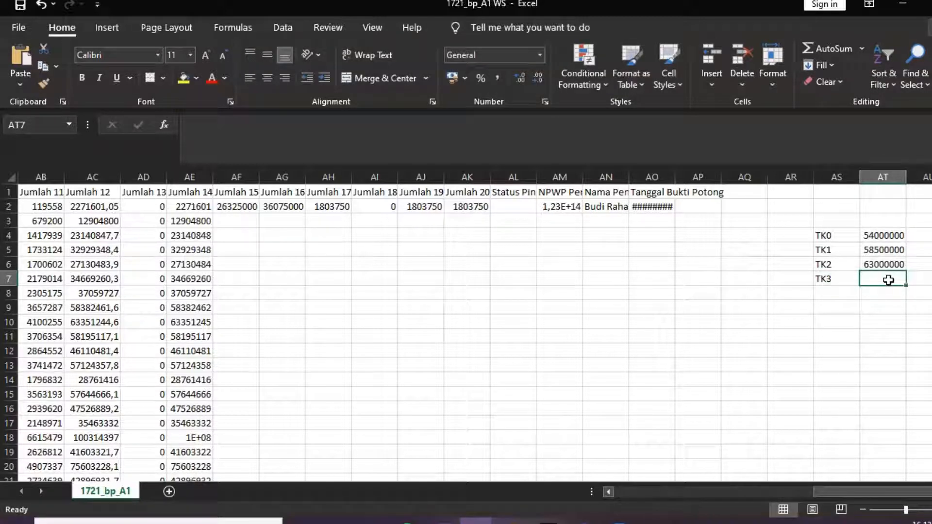
type("67500")
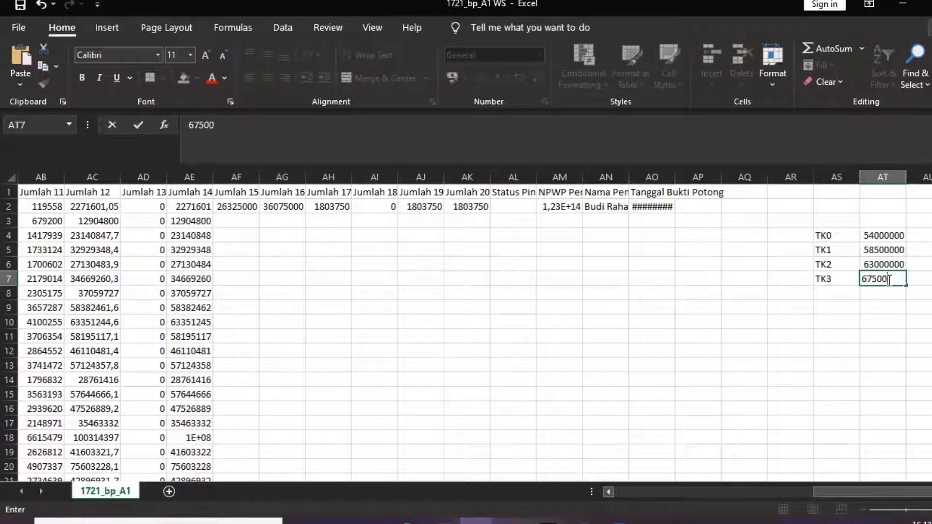
type("000")
Add K0 to the PTKP table in AS8 with 58500000 in AT8
left_click(847, 291)
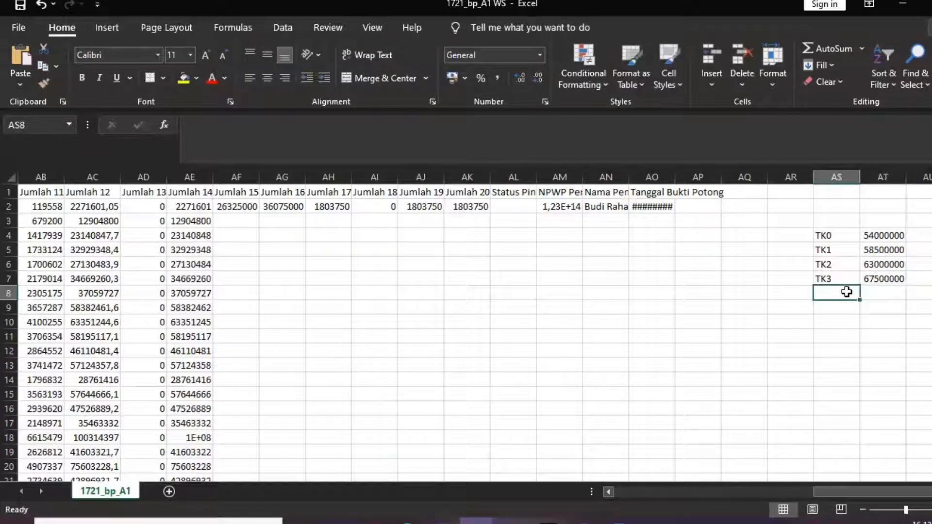
type("K0")
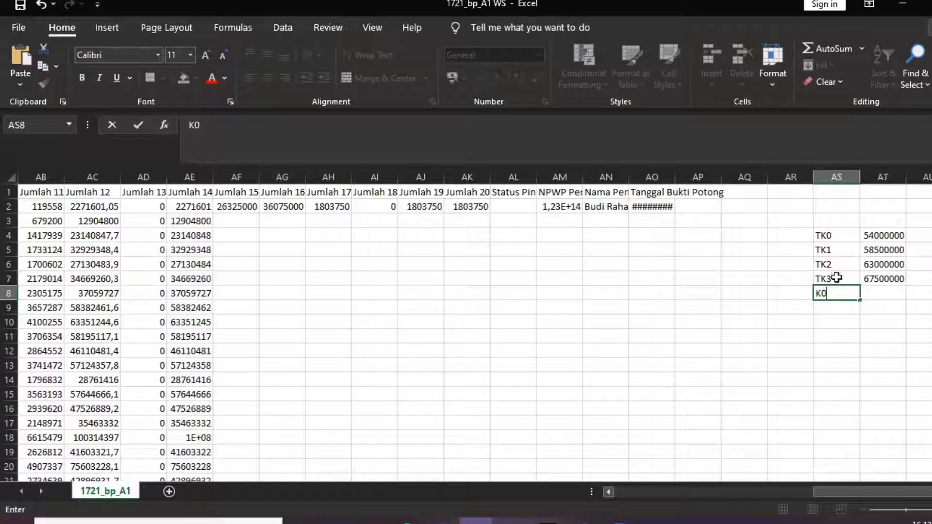
key("Up")
left_click(843, 294)
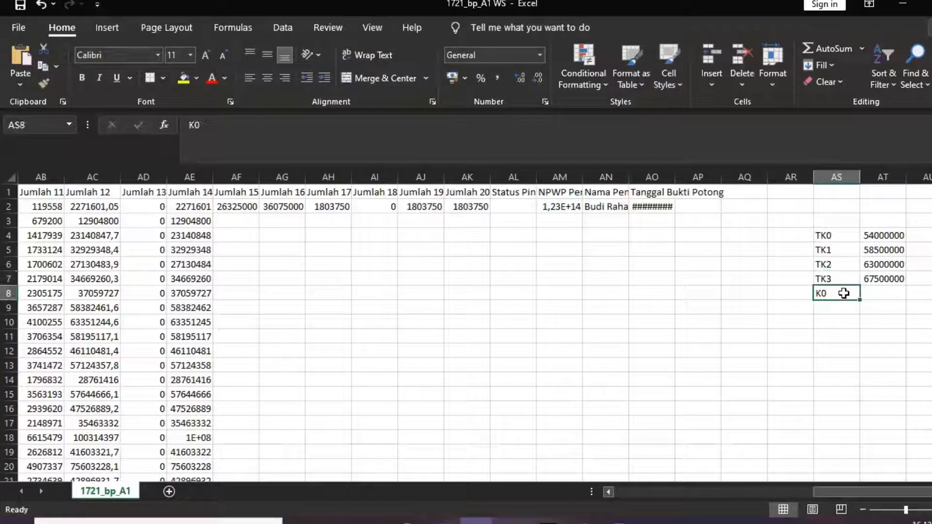
left_click(886, 293)
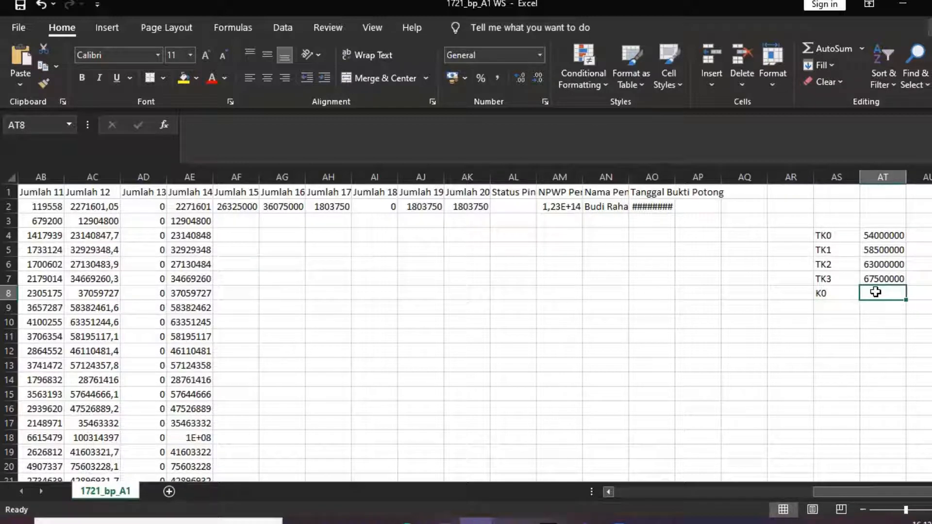
left_click(837, 296)
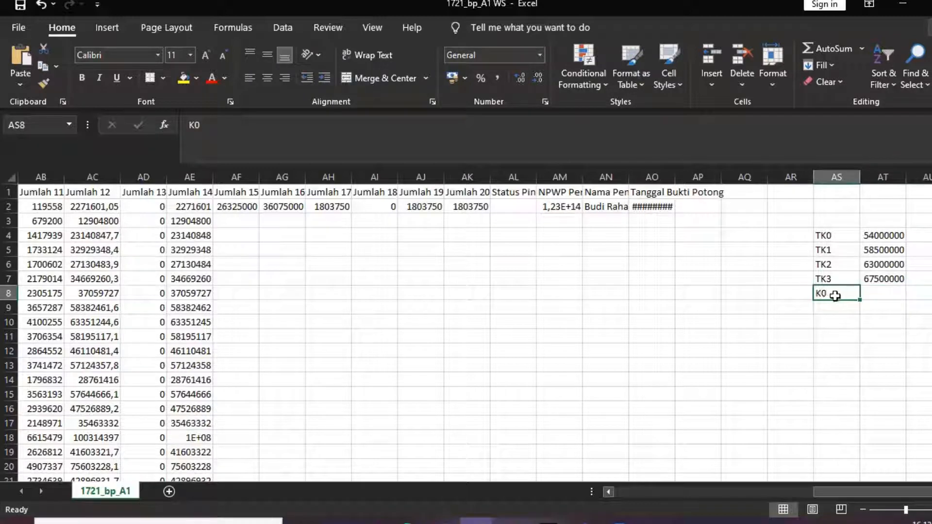
left_click(883, 295)
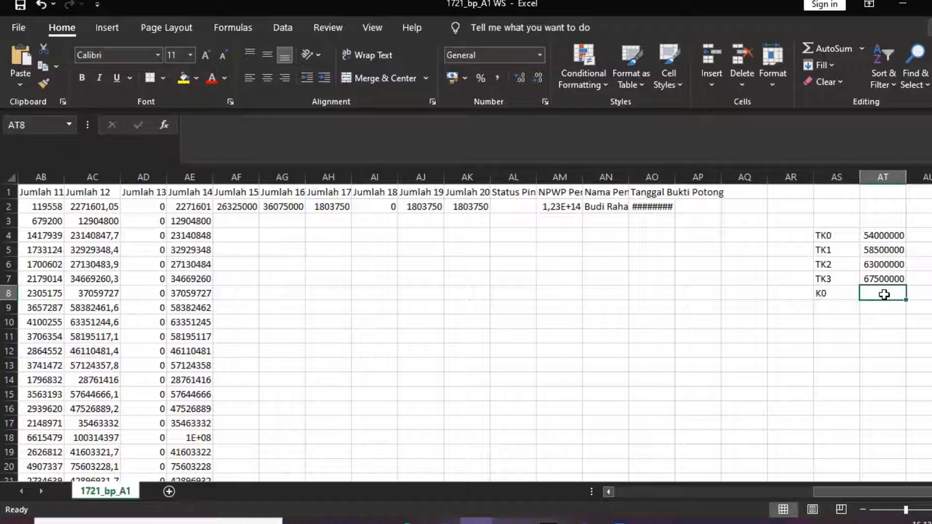
type("58")
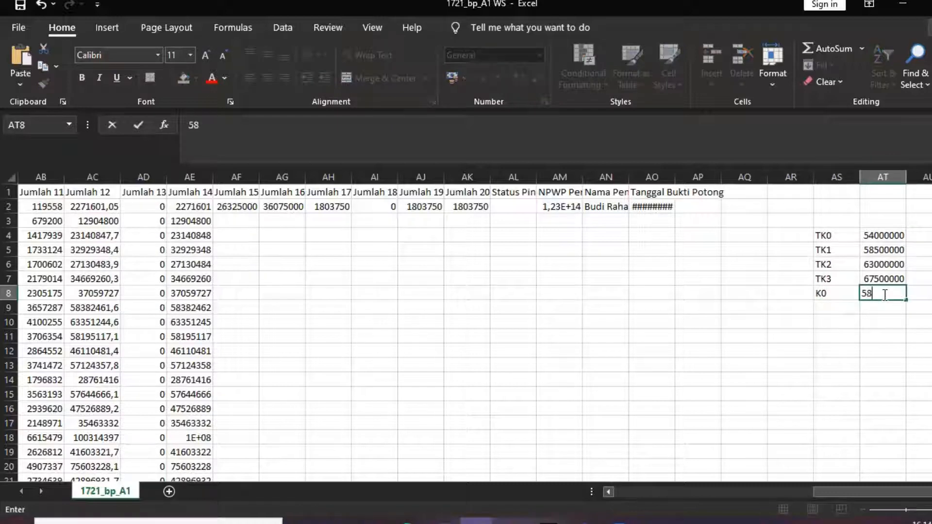
type("500000")
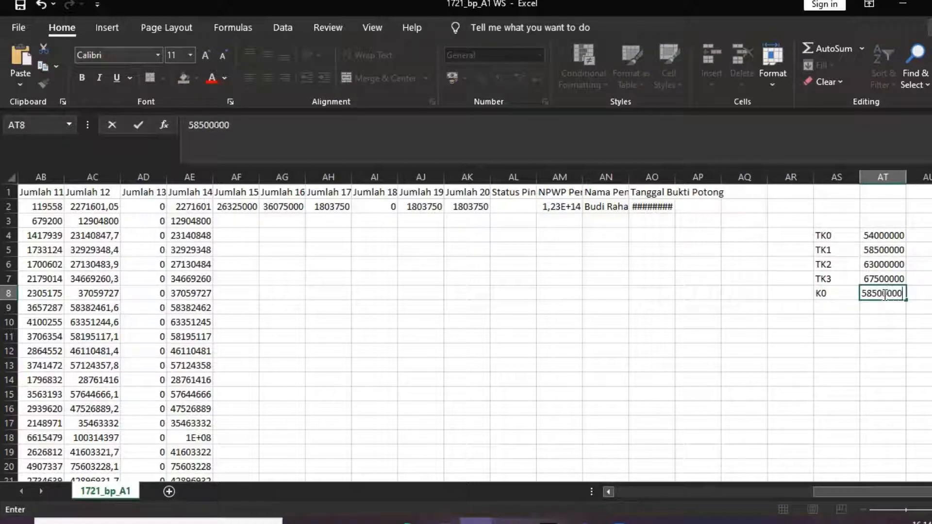
key("Return")
Add K1 to the PTKP table in AS9 with 63000000 in AT9
left_click(830, 308)
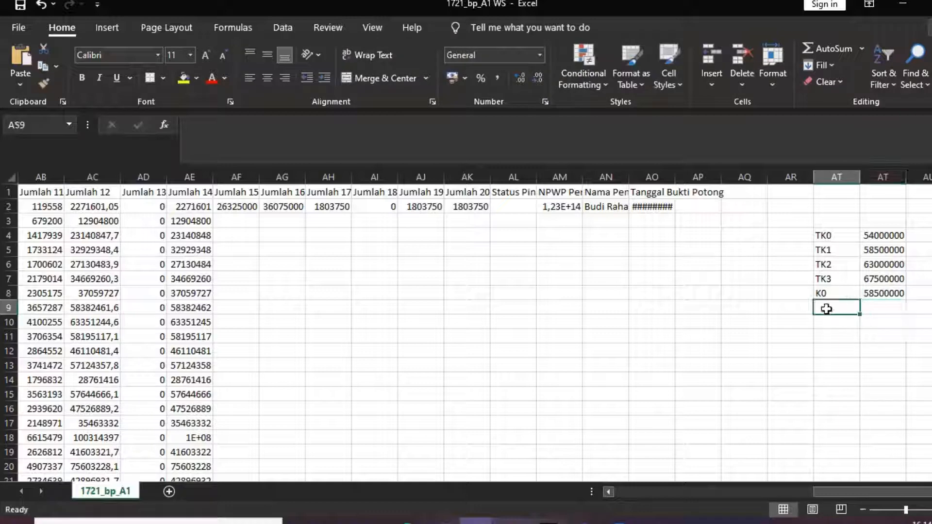
left_click(883, 293)
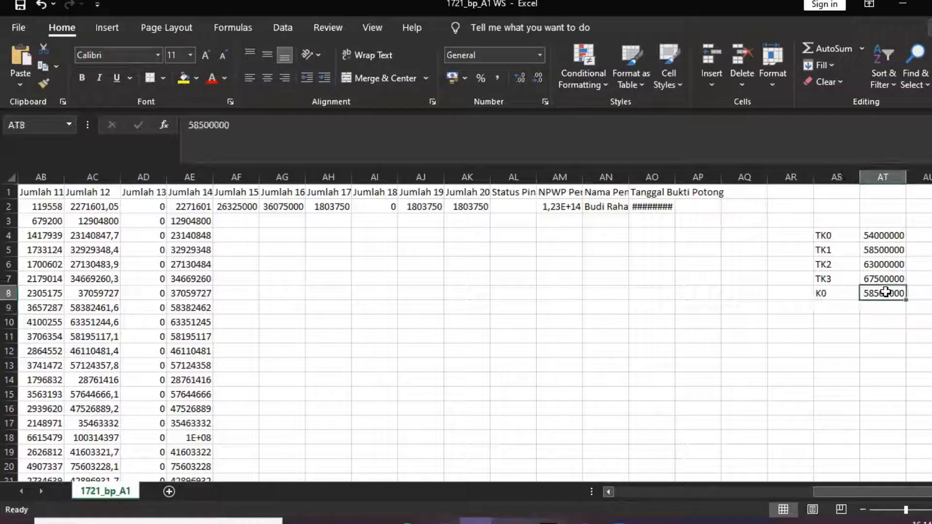
left_click(839, 306)
left_click(881, 294)
left_click(839, 308)
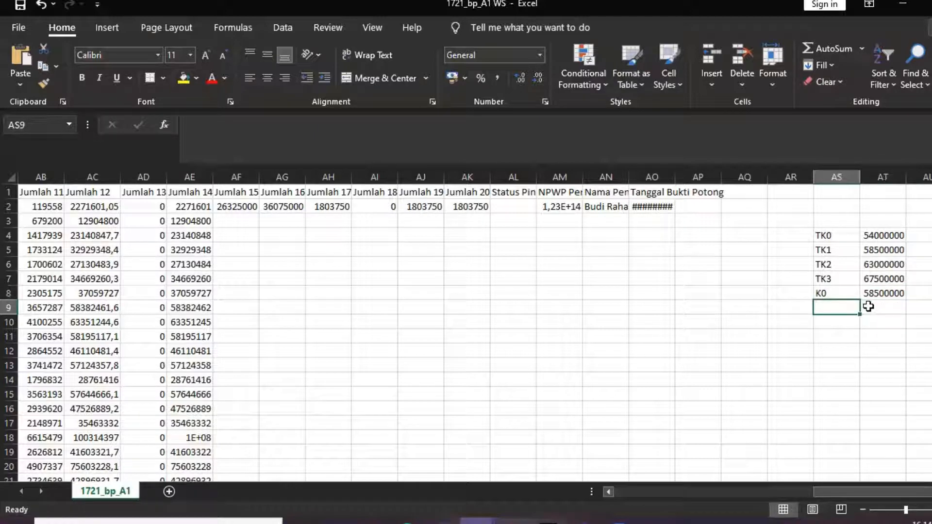
type("K0")
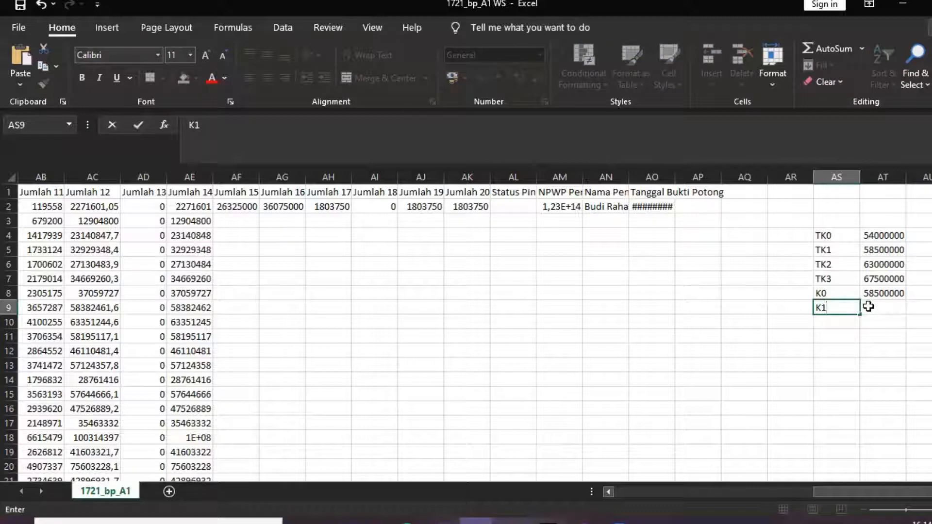
left_click(876, 304)
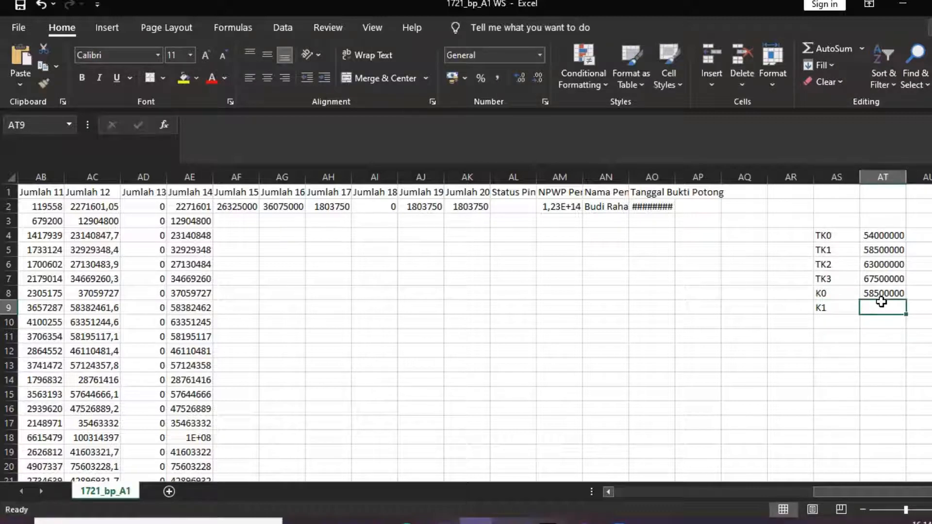
type("6")
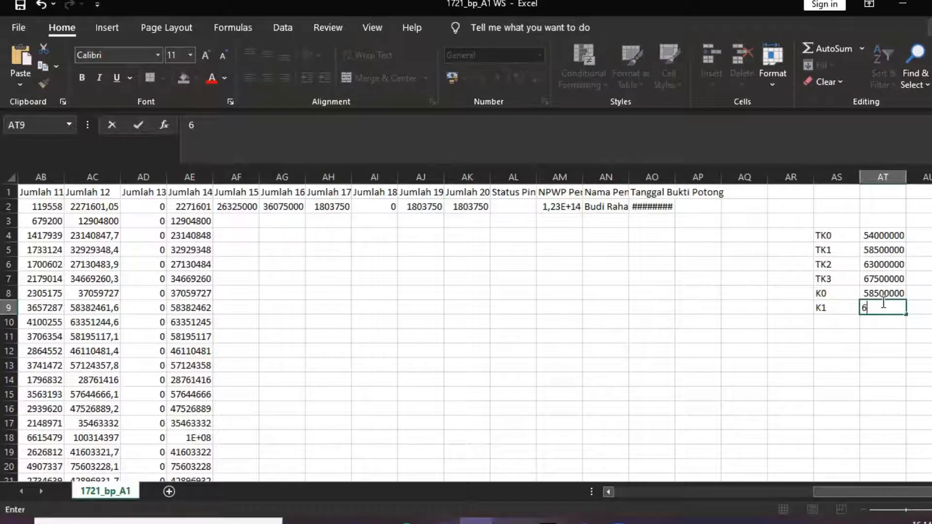
type("3000000")
key("Return")
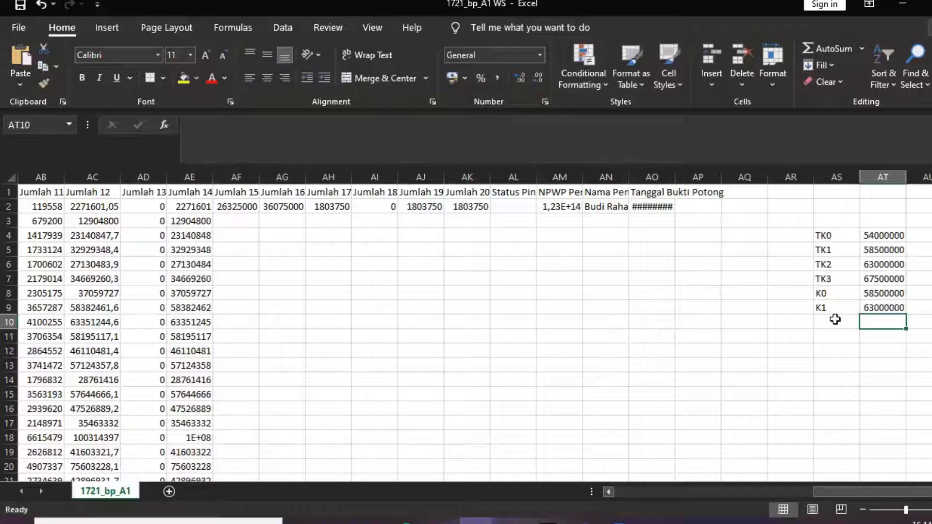
Add K2 to the PTKP table in AS10 with 67500000 in AT10
left_click(834, 319)
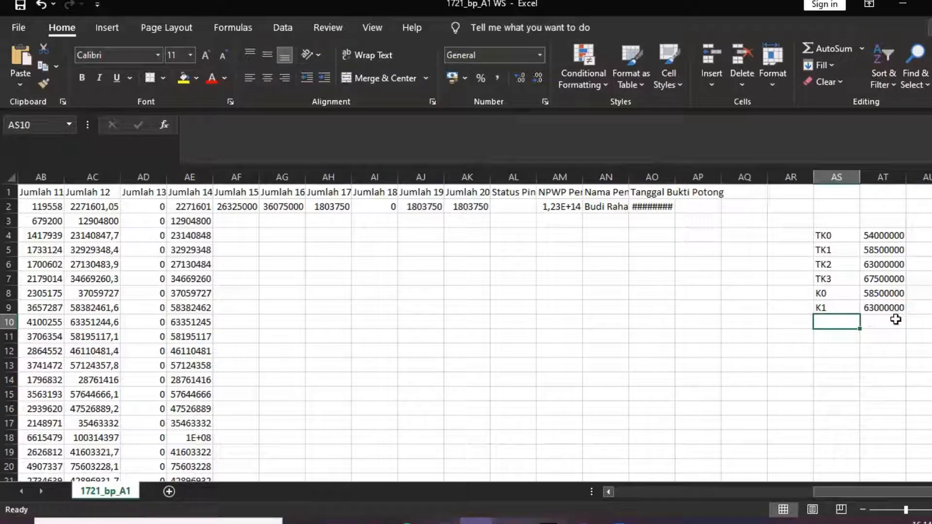
type("K2")
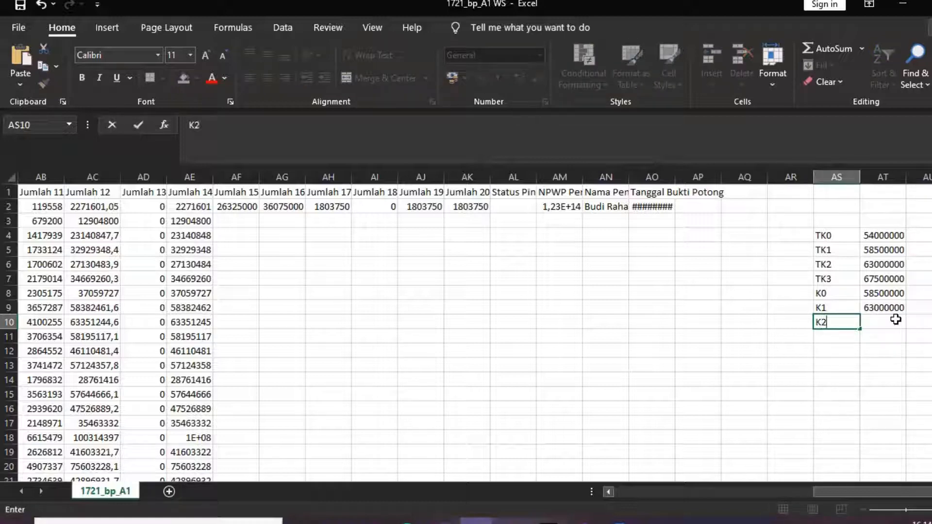
left_click(895, 319)
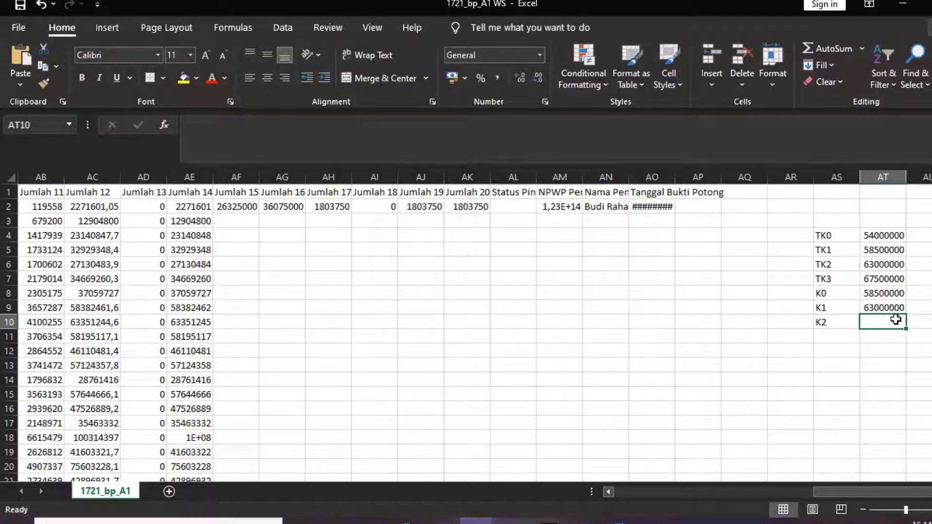
type("67500000")
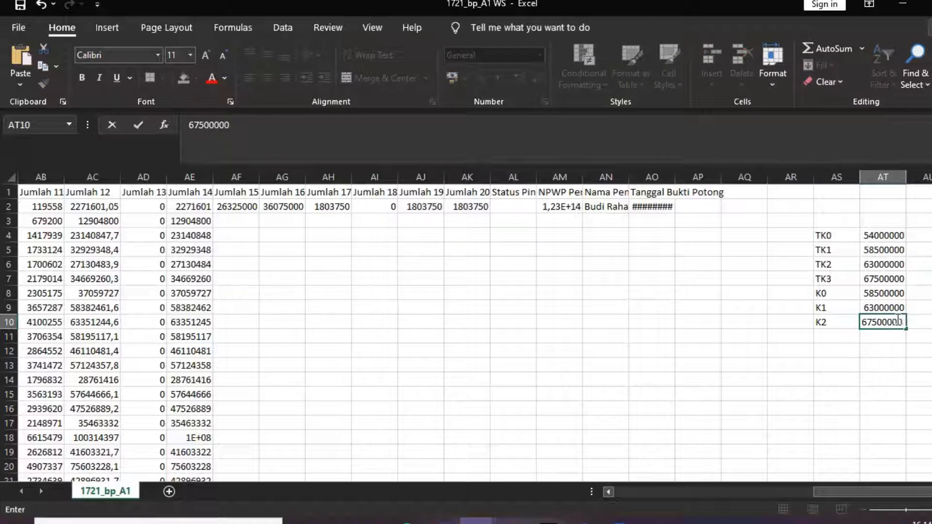
key("Return")
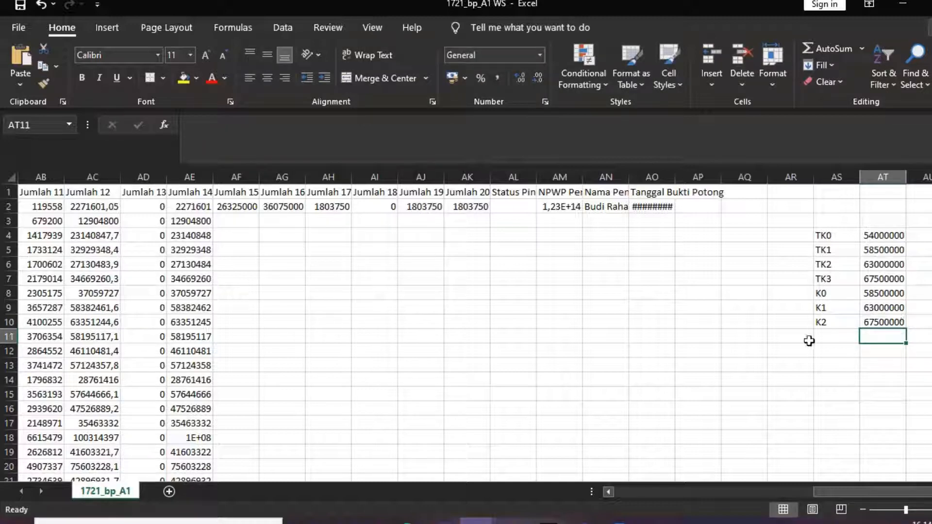
Add K3 to the PTKP table in AS11 with 72000000 in AT11
left_click(825, 337)
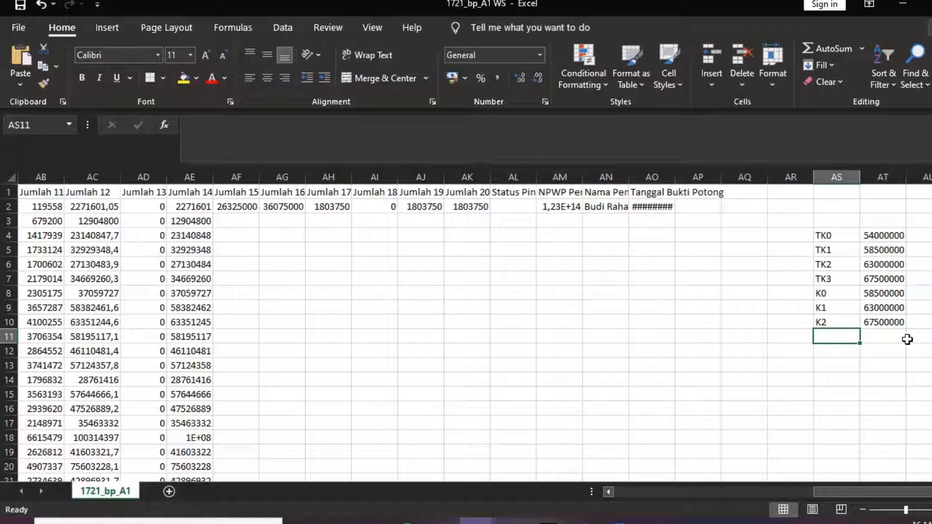
type("K3")
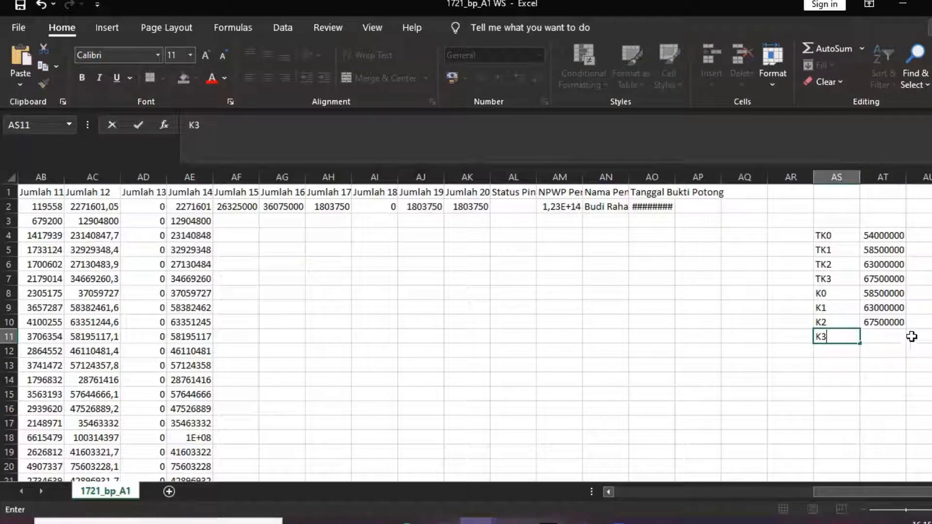
left_click(896, 335)
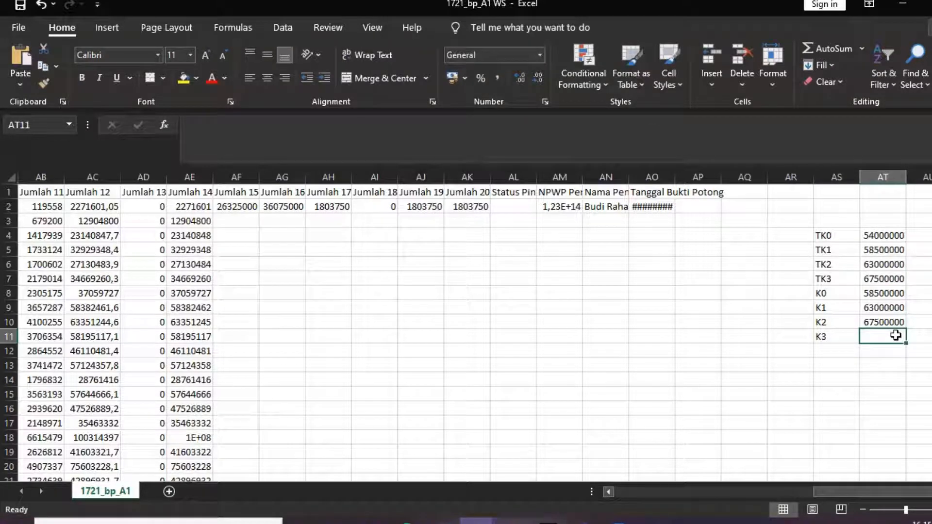
type("72000000")
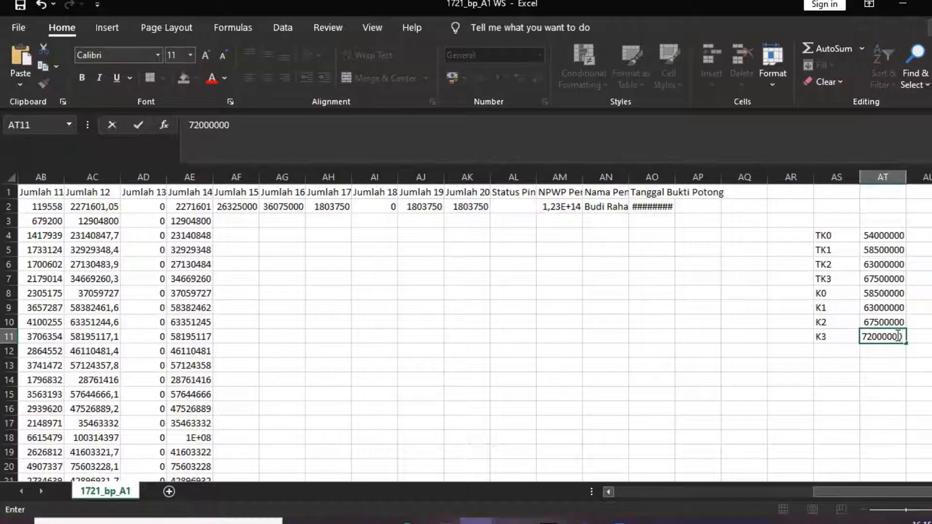
key("Return")
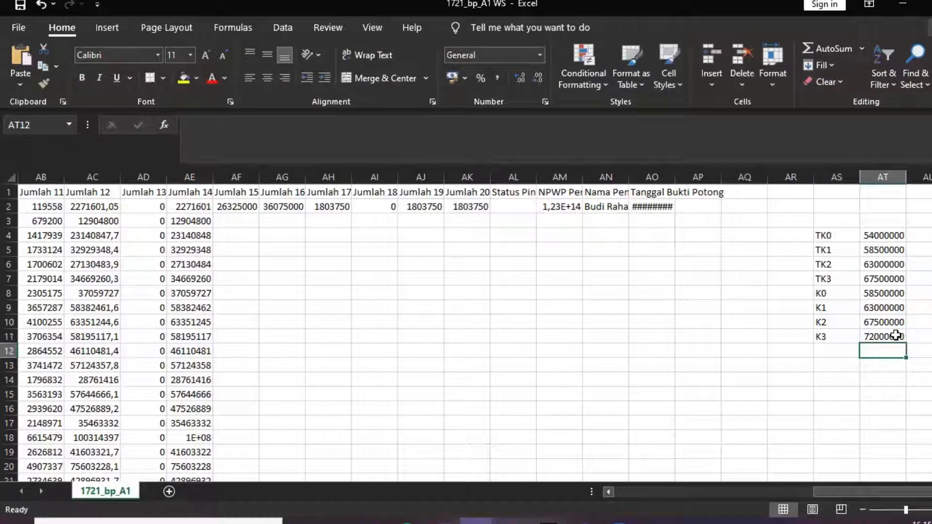
Enter the header PTKP in AQ1 and widen column AP slightly so the Tanggal Bukti Potong heading fits
mouse_move(851, 493)
left_mouse_down()
mouse_move(835, 485)
mouse_move(852, 475)
left_mouse_up()
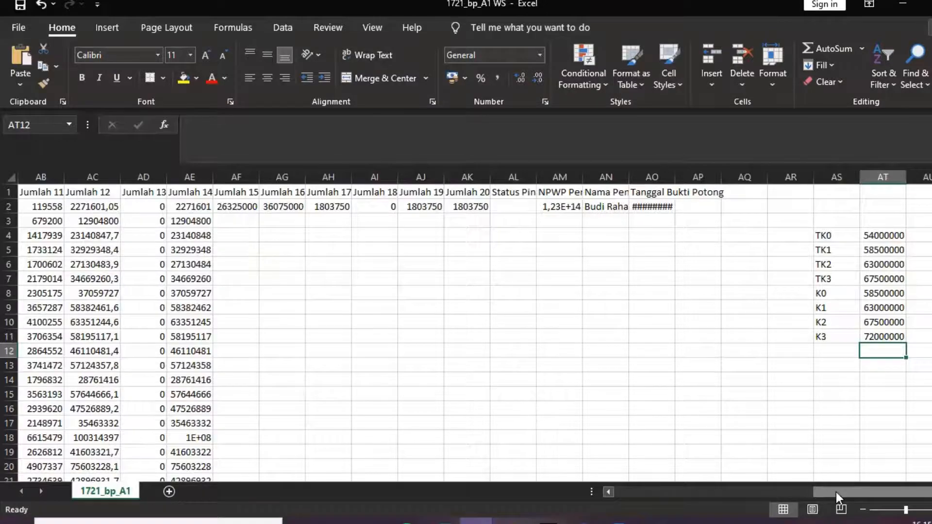
left_click_drag(836, 492, 681, 486)
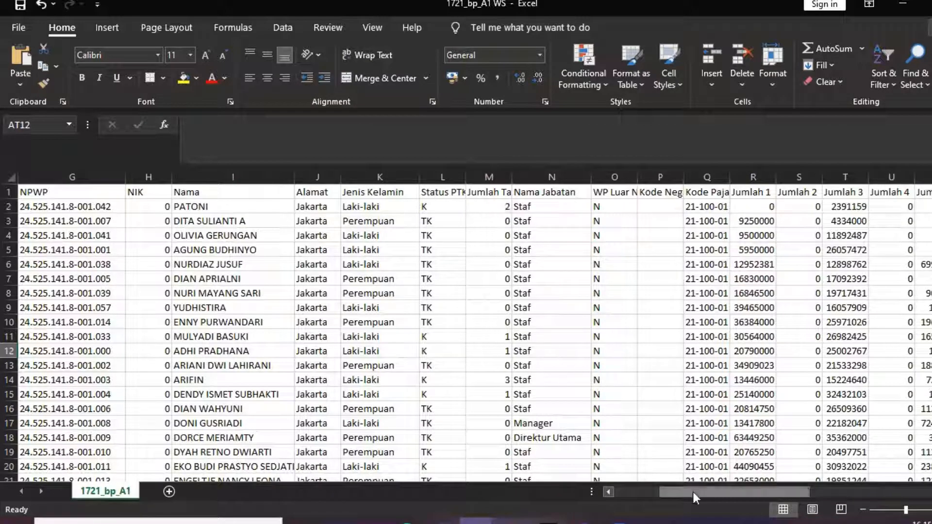
left_click_drag(693, 492, 845, 481)
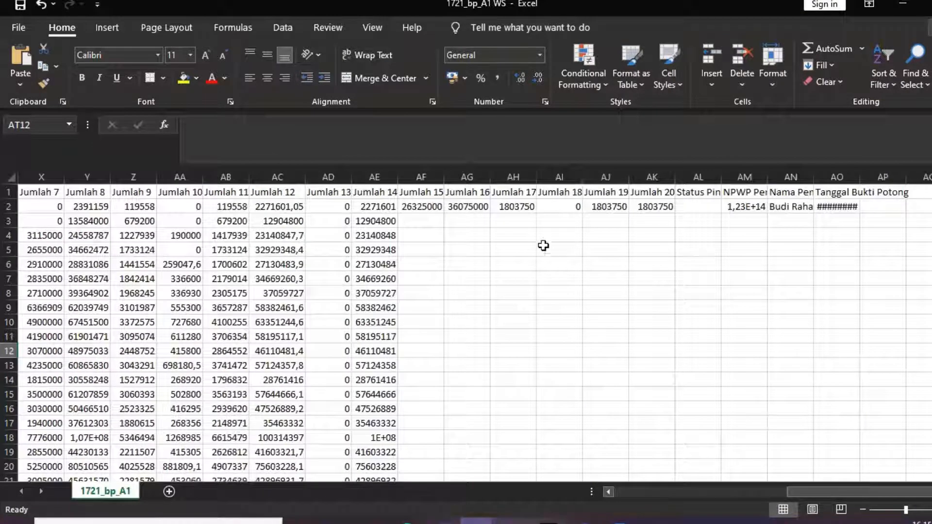
left_click(421, 206)
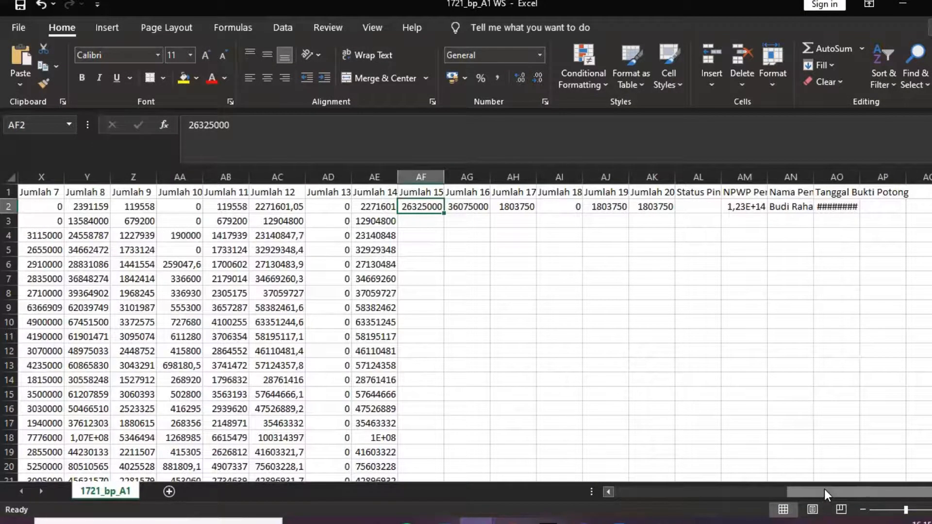
left_click_drag(824, 489, 677, 493)
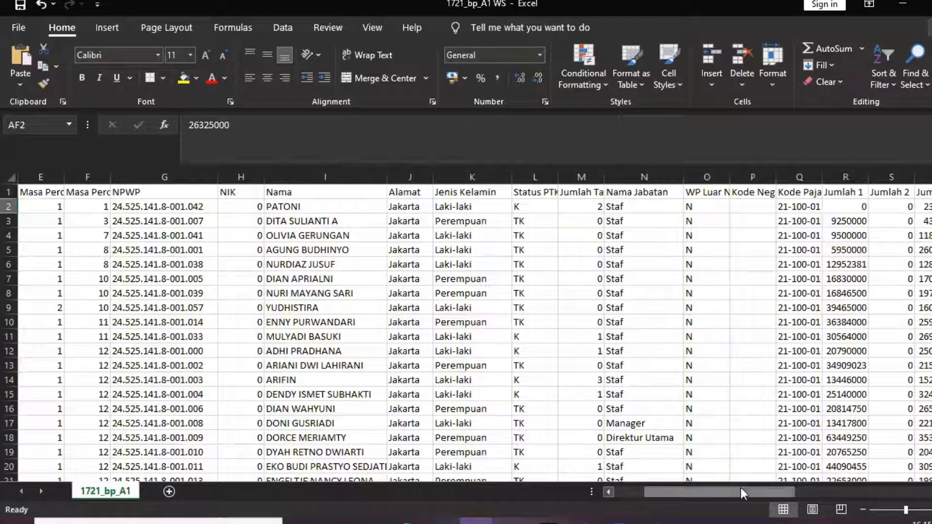
left_click_drag(740, 488, 903, 491)
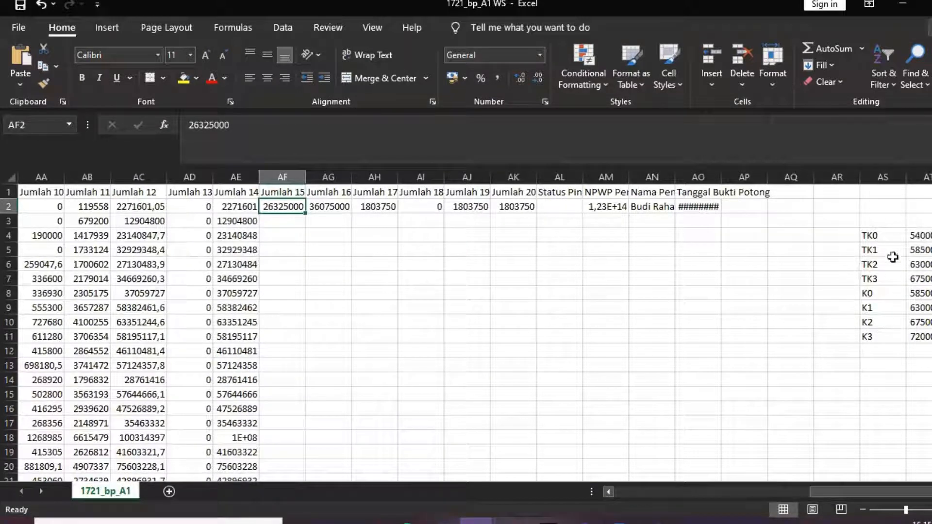
left_click(798, 191)
left_click_drag(768, 178, 775, 177)
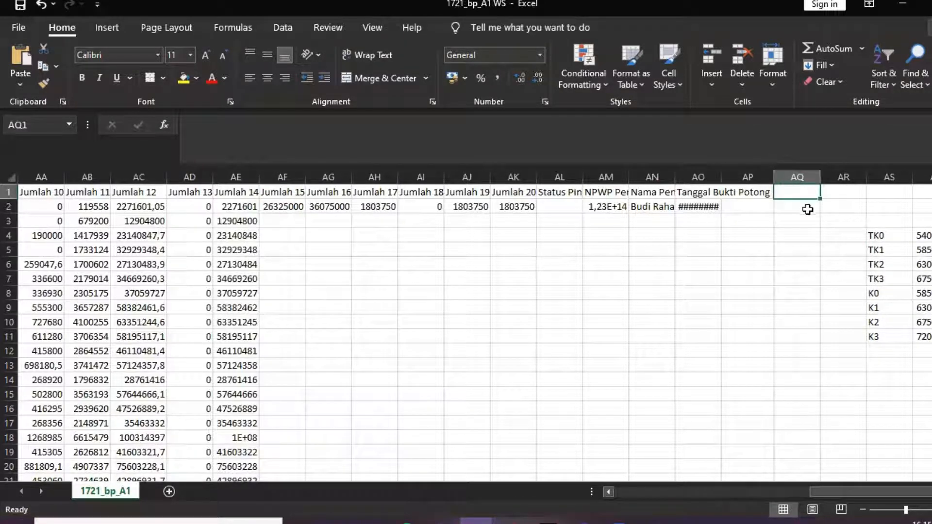
type("PTKP")
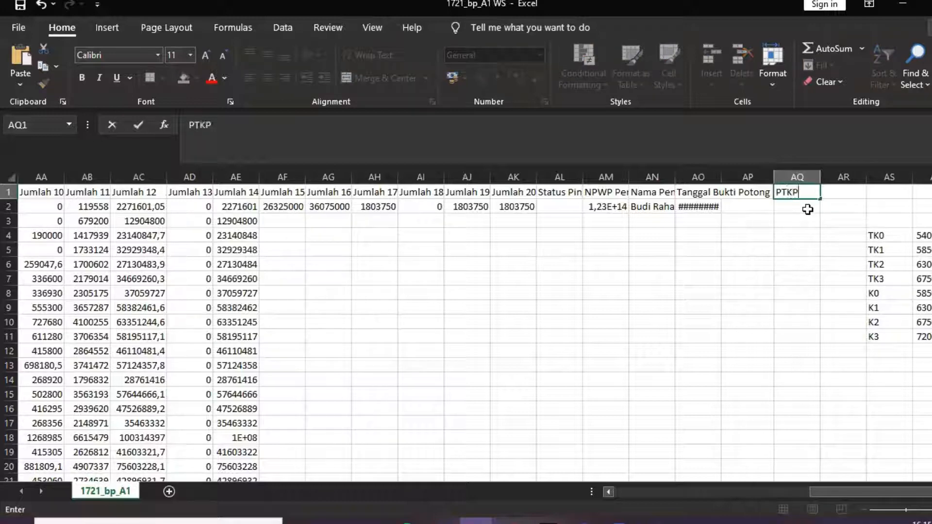
Enter the formula =L2&M2 in AQ2 to combine the PTKP status with the number of dependants
left_click(807, 209)
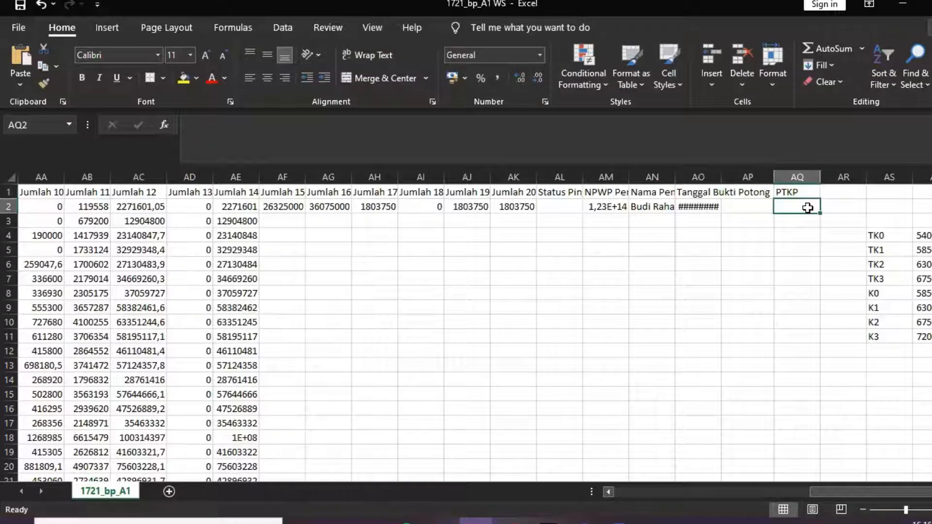
type("=")
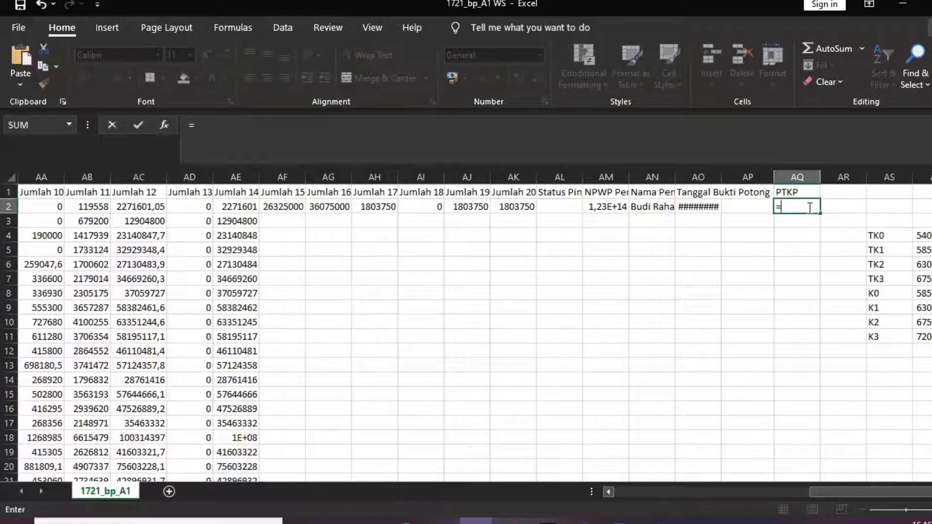
left_click_drag(856, 491, 702, 483)
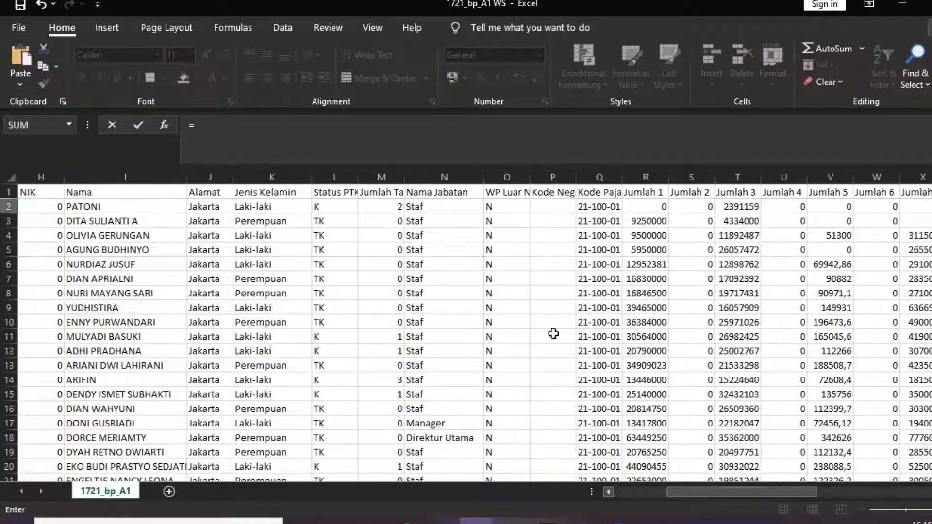
left_click(335, 205)
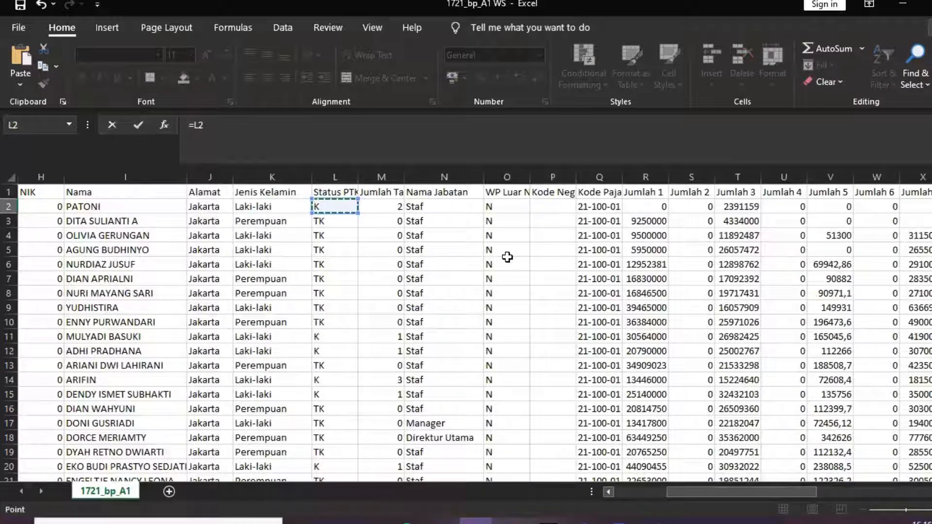
type("&")
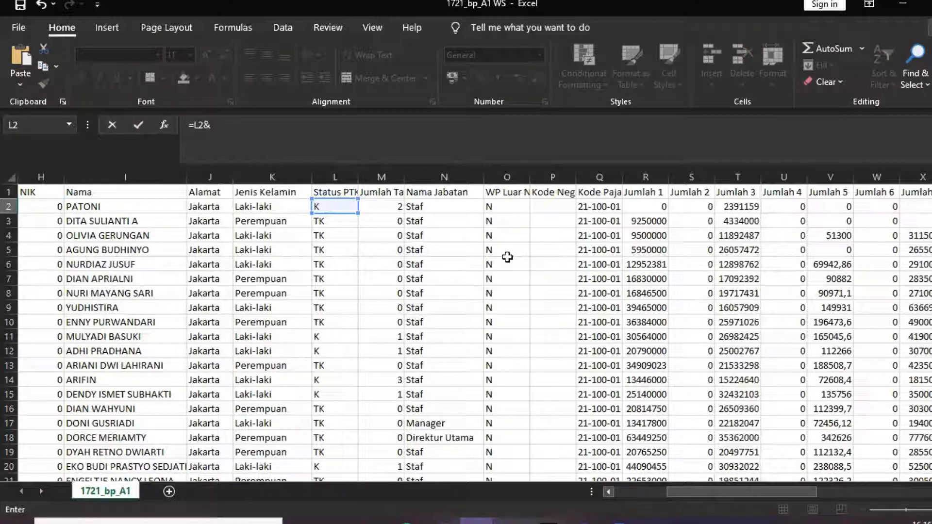
left_click(391, 208)
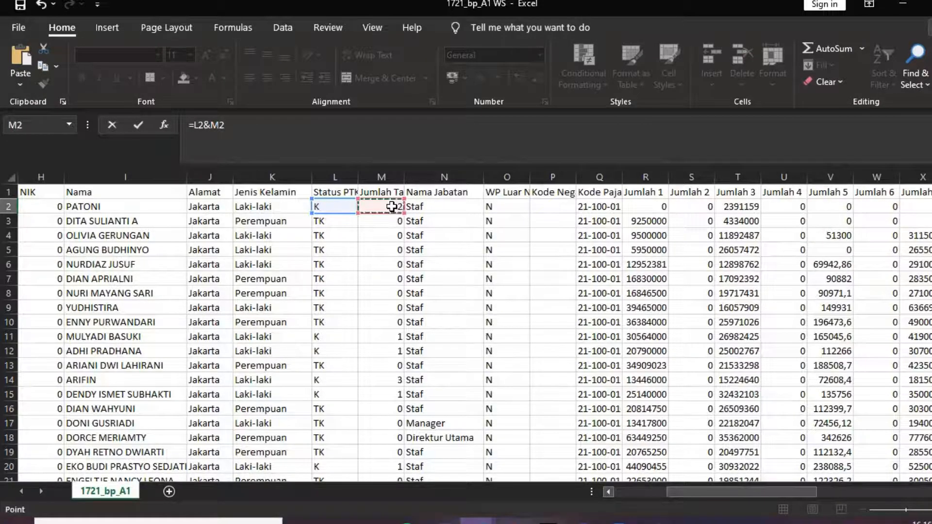
key("Return")
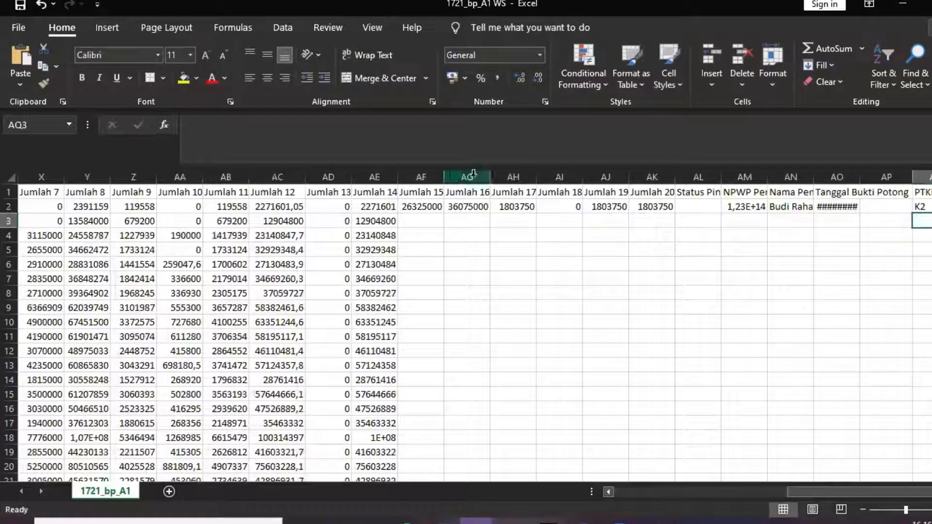
Fill the AQ2 formula down the PTKP column through row 58
left_click(928, 206)
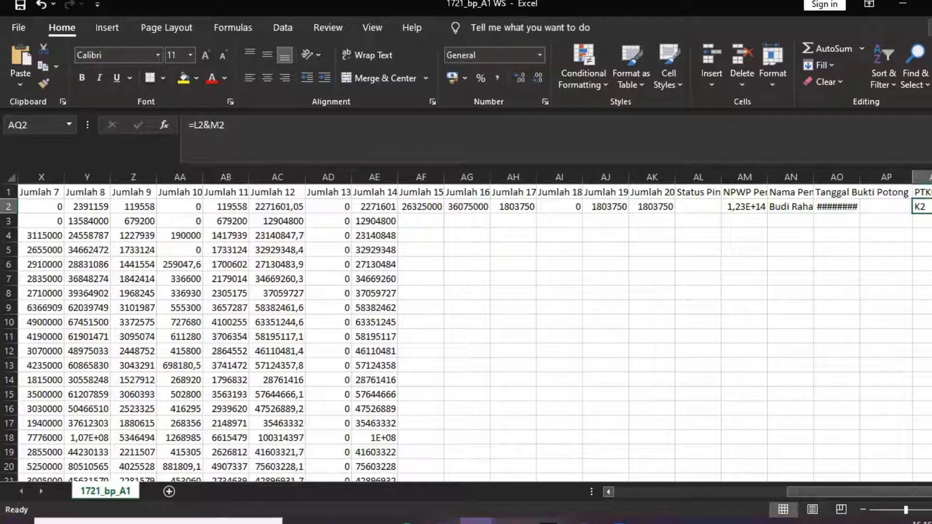
left_click_drag(930, 213, 929, 464)
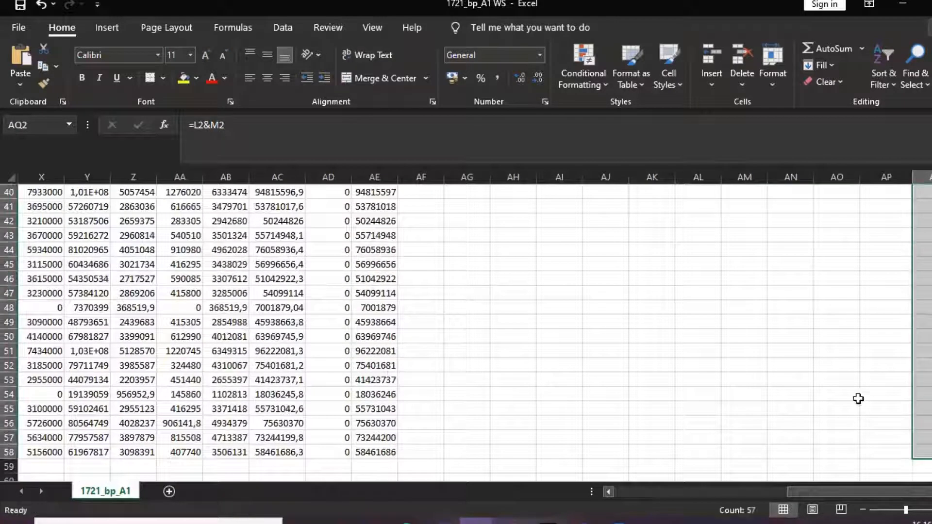
scroll(837, 385, "up", 8)
scroll(836, 386, "up", 5)
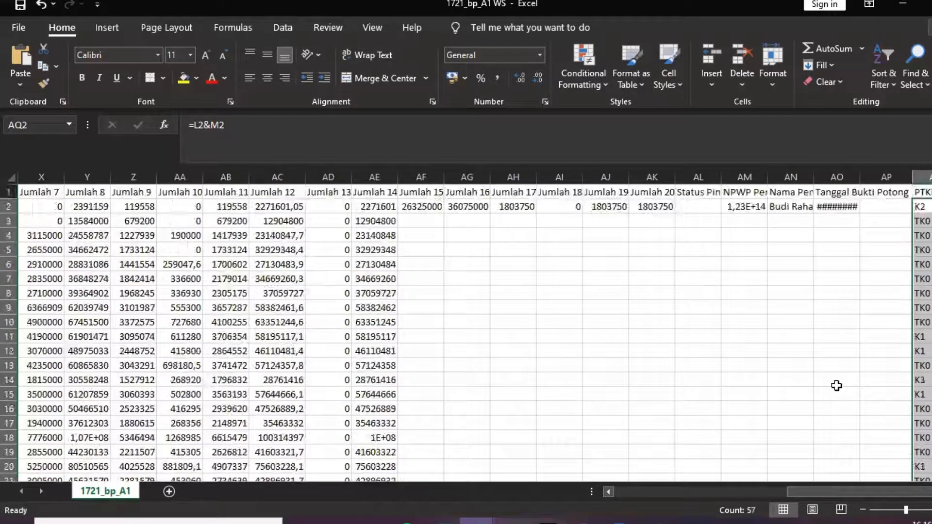
left_click_drag(855, 491, 876, 492)
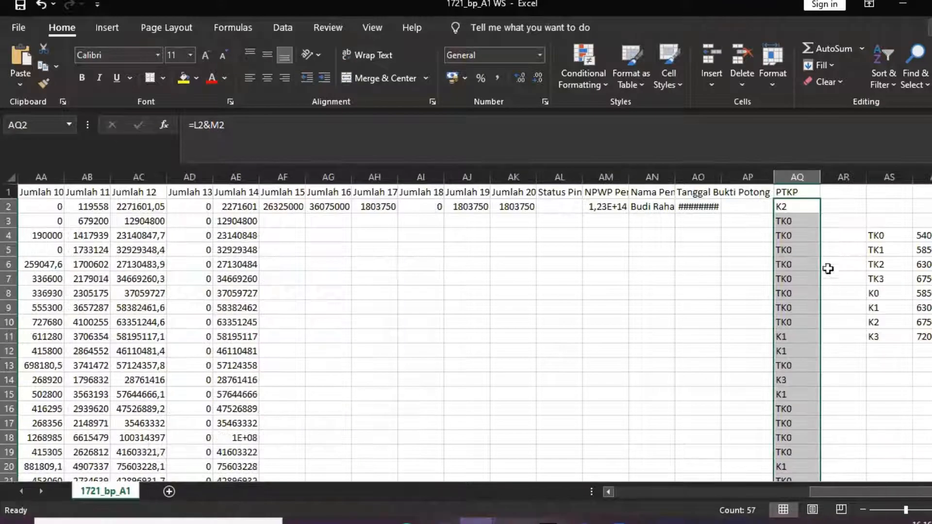
left_click(877, 221)
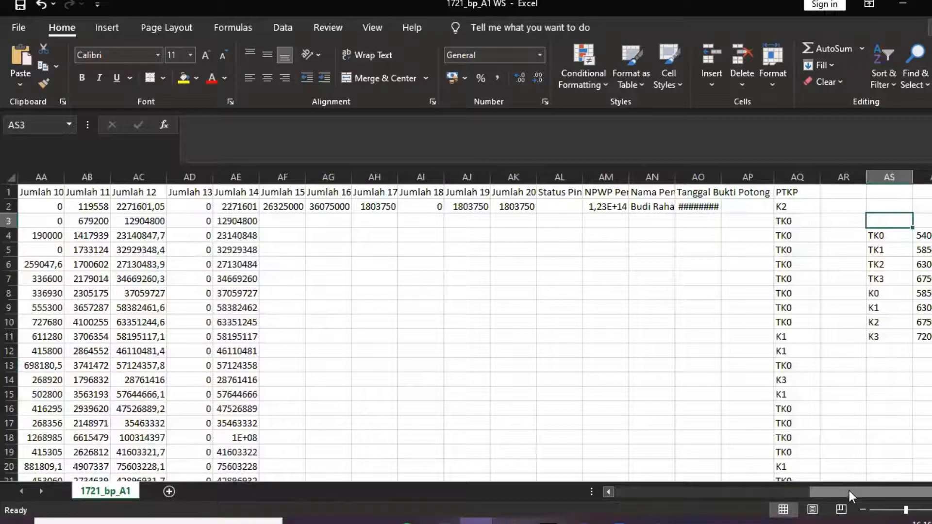
Start a VLOOKUP formula in AF2 with AQ2 as the lookup value and the PTKP table AS4:AT11 as the table array
left_click_drag(851, 495, 822, 493)
left_click(463, 207)
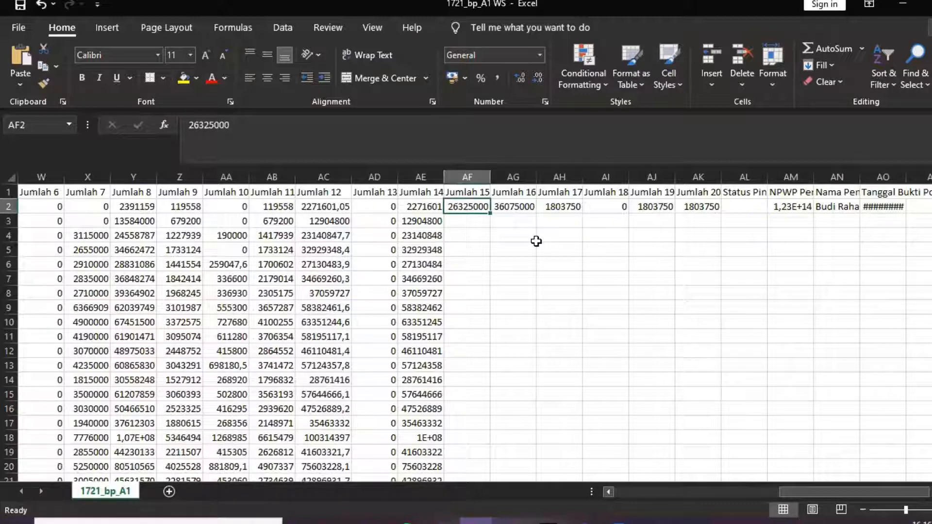
type("=")
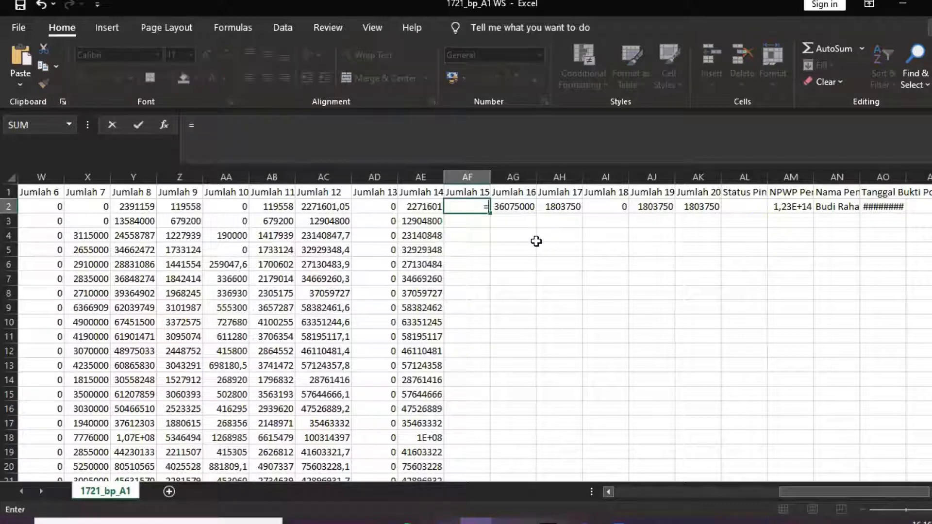
type("vloo")
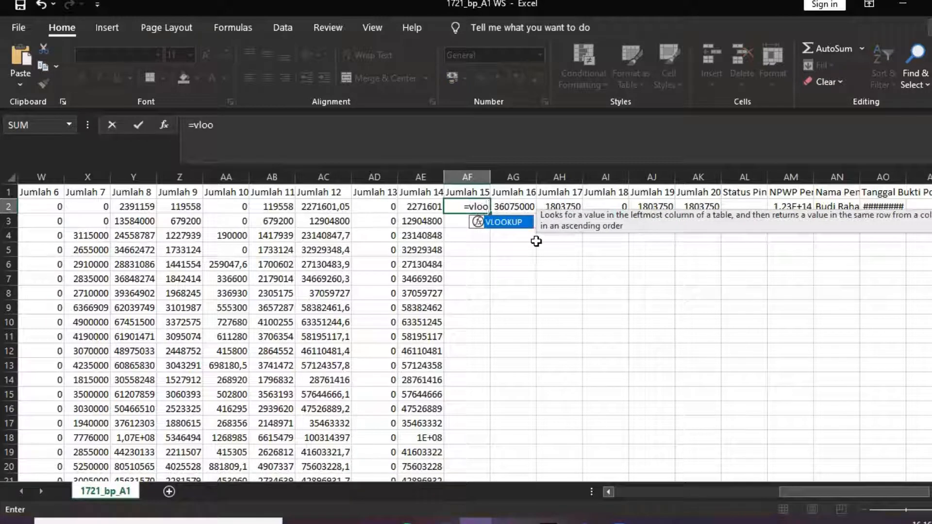
key("Tab")
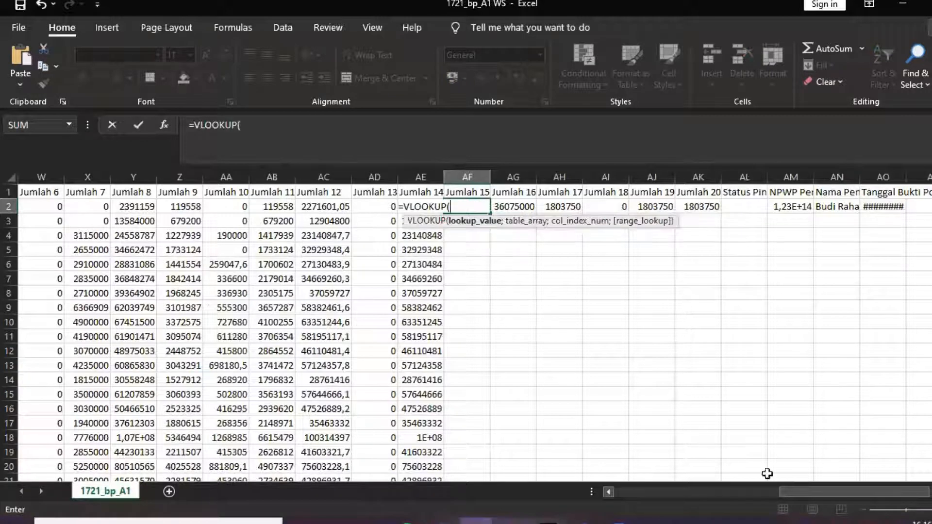
left_click_drag(822, 489, 868, 489)
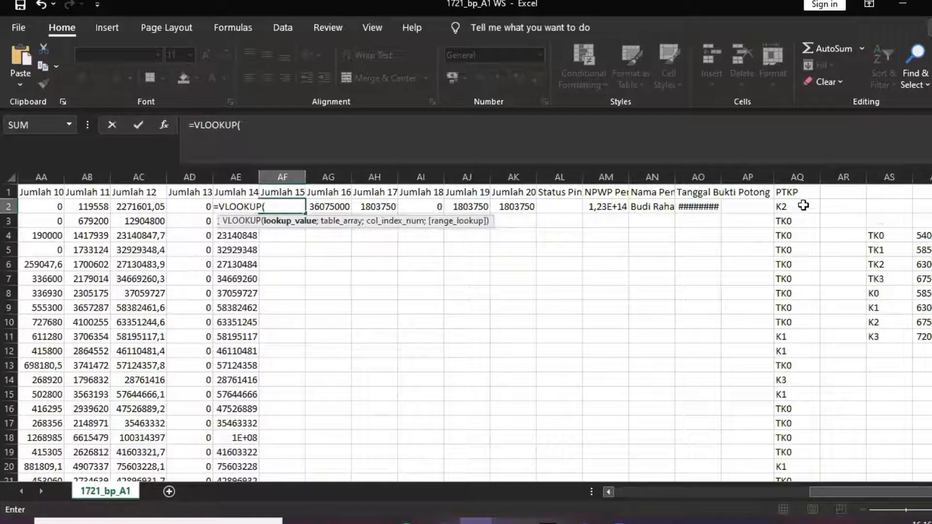
left_click(803, 206)
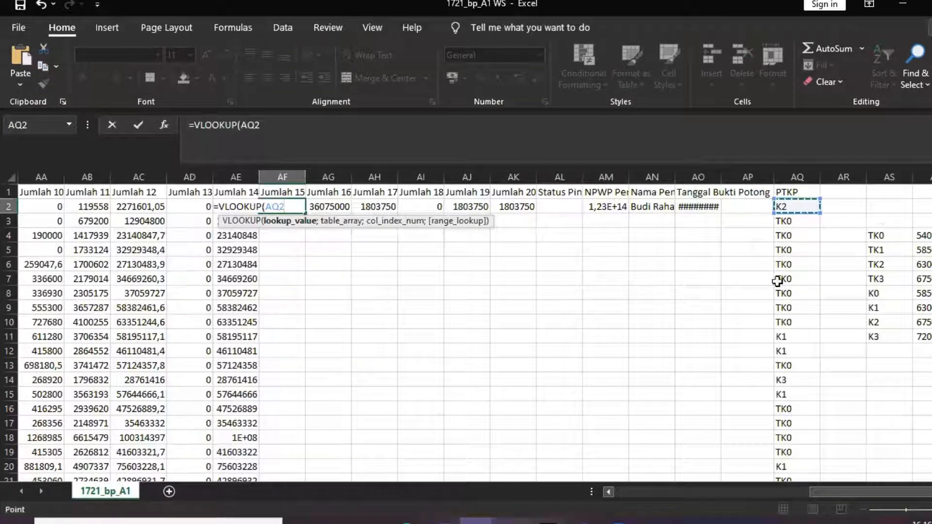
type(";")
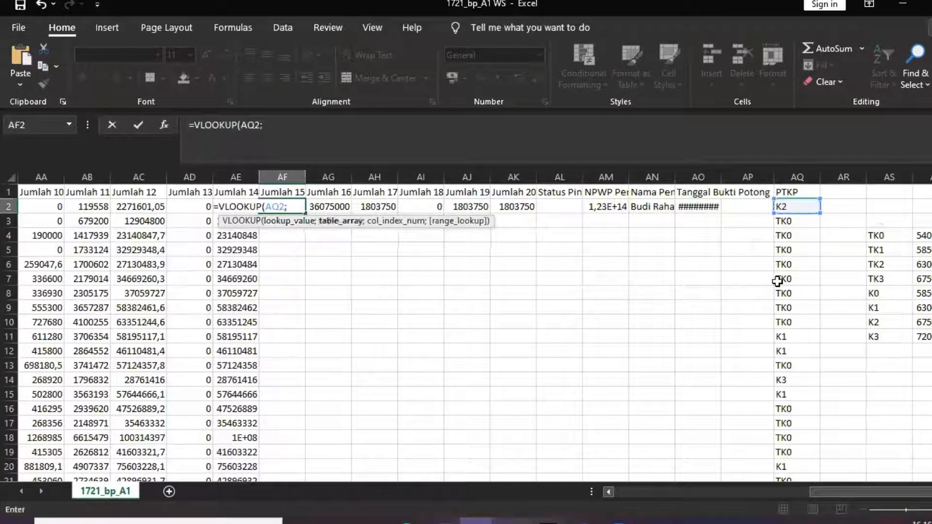
left_click_drag(875, 236, 929, 337)
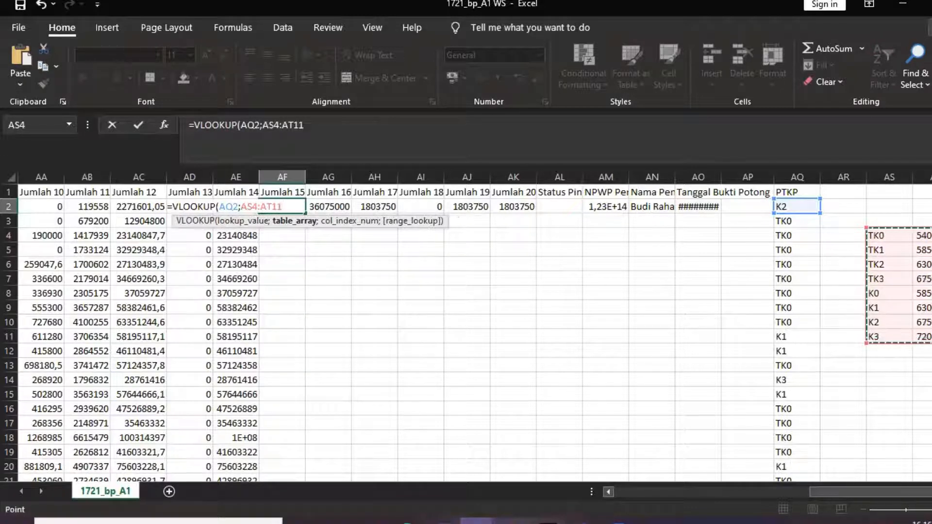
Make the VLOOKUP table array in AF2 absolute as $AS$4:$AT$11
left_click(265, 126)
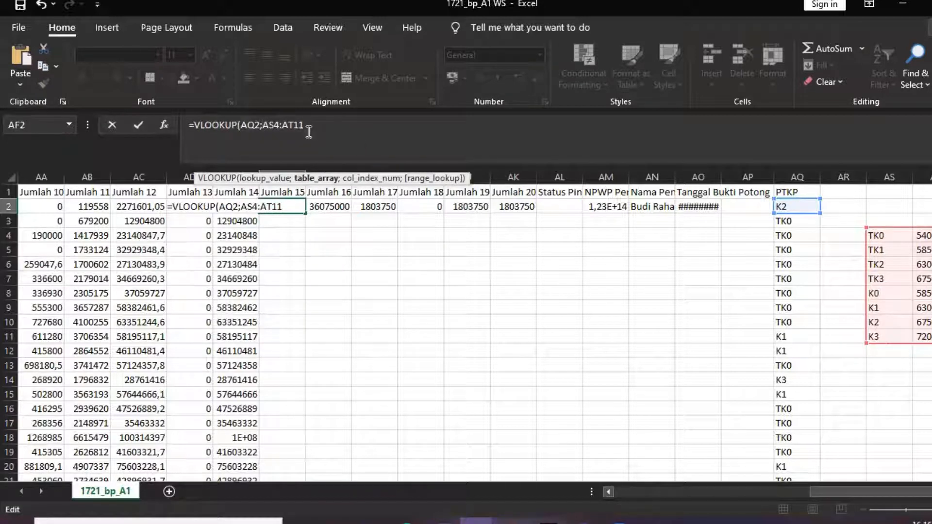
type("$")
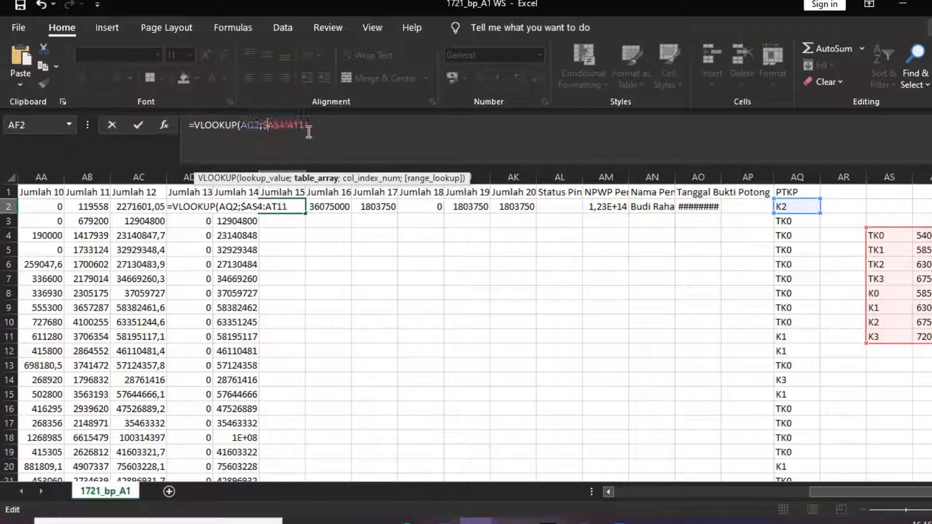
key("Right")
key("Right")
type("$")
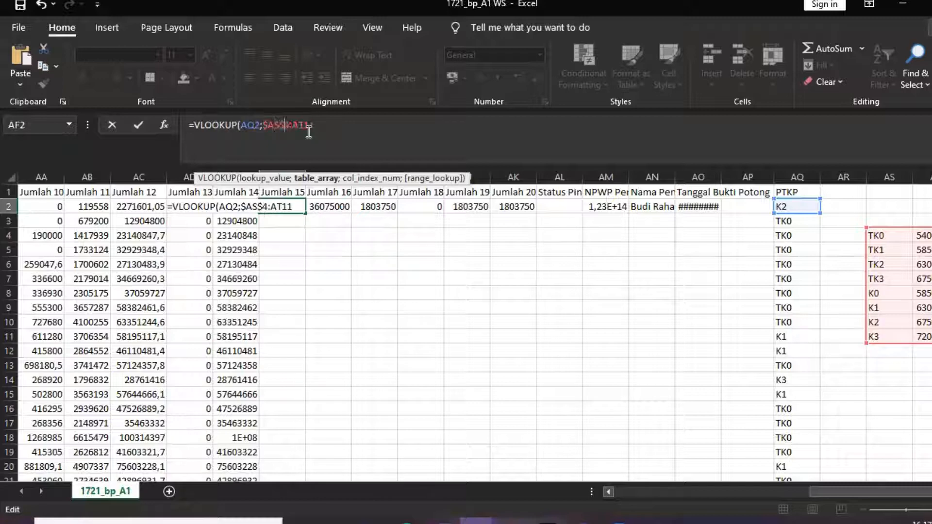
key("Right")
key("Right")
type("$")
key("Right")
key("Right")
type("$")
Complete the VLOOKUP in AF2 with column index 2 and range lookup 0 for an exact match
type(";")
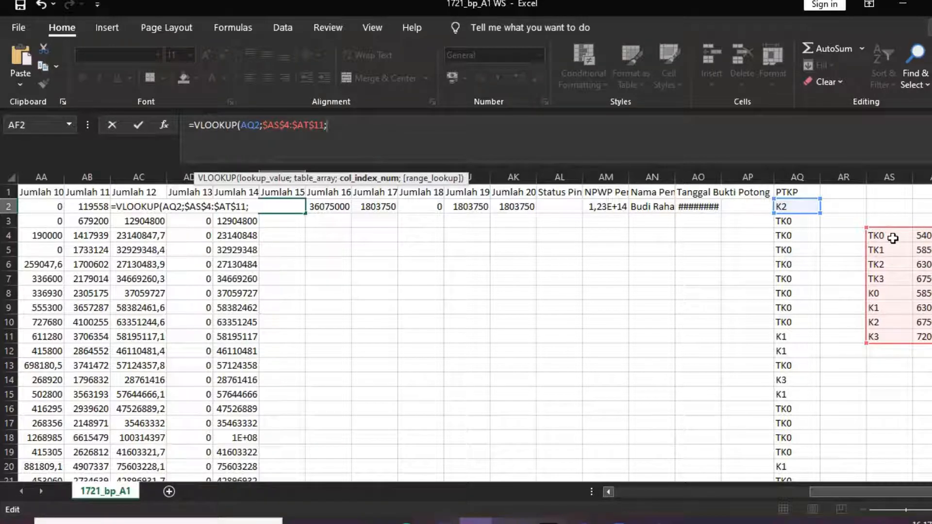
type("2")
type(";0")
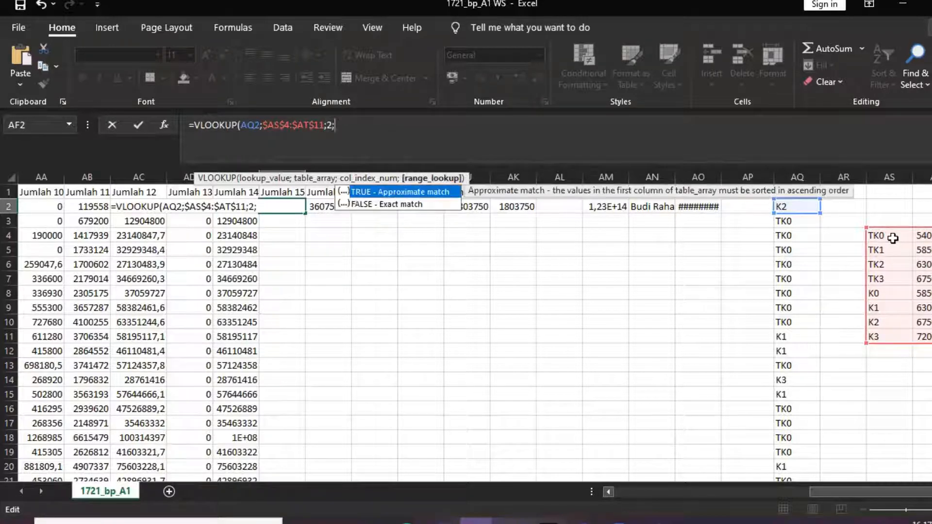
type(")")
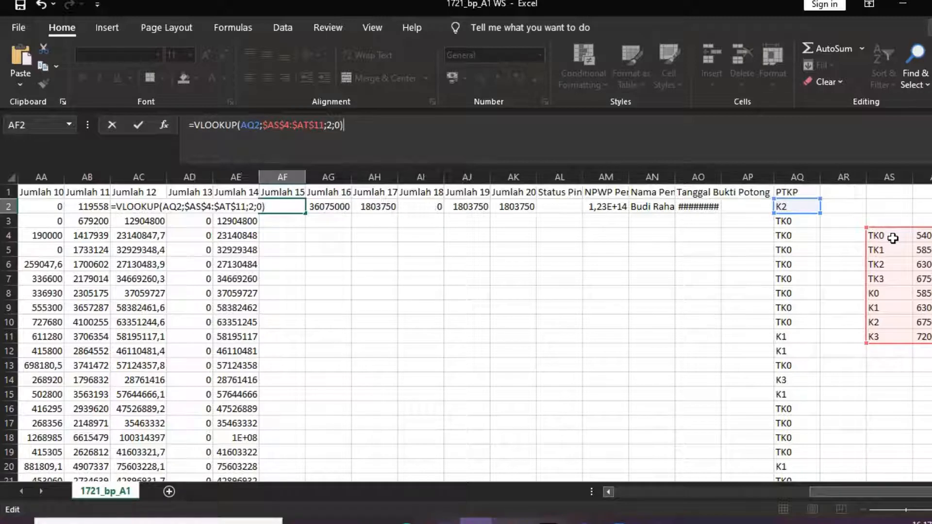
key("Return")
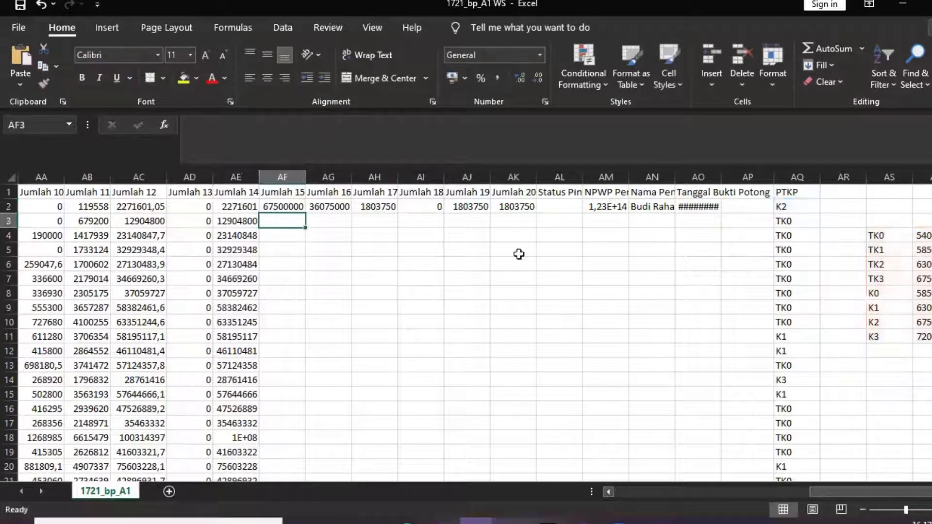
Fill the AF2 VLOOKUP formula down the Jumlah 15 column through row 58
left_click(301, 208)
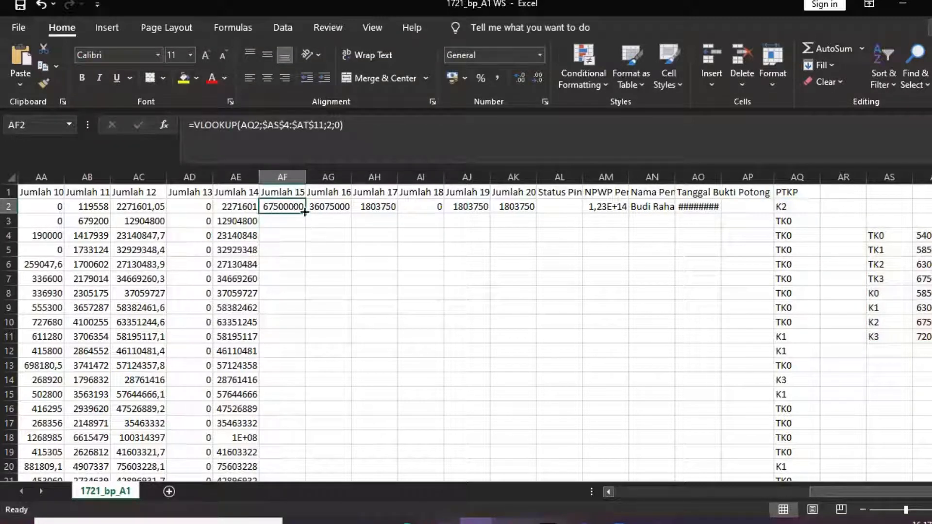
left_click_drag(305, 212, 308, 453)
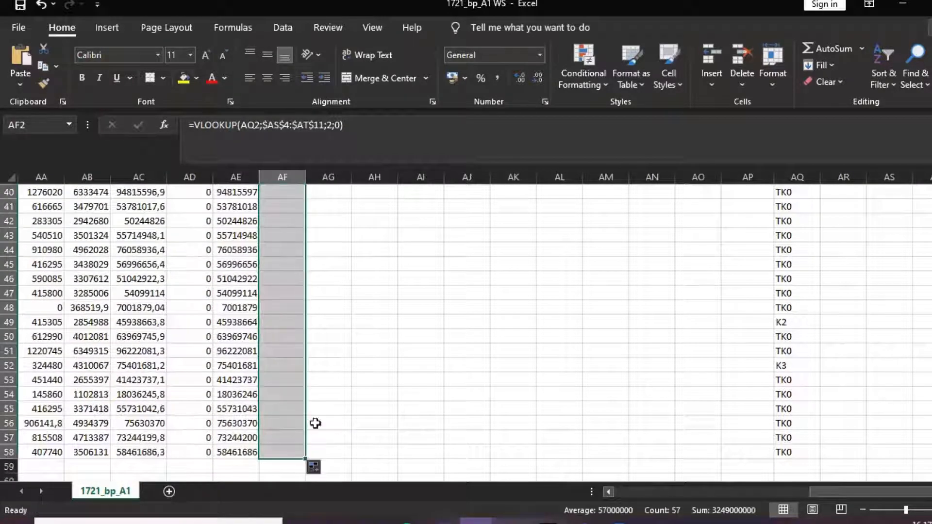
scroll(374, 363, "up", 13)
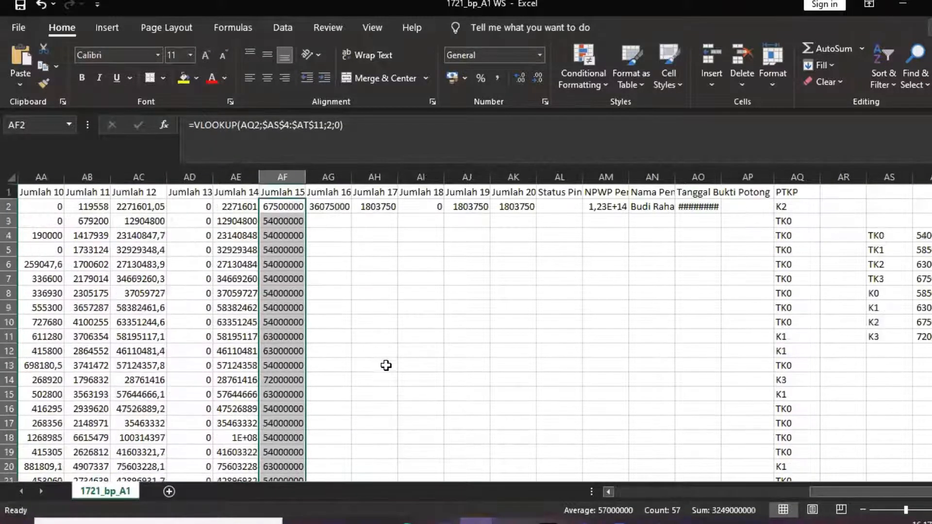
left_click(367, 250)
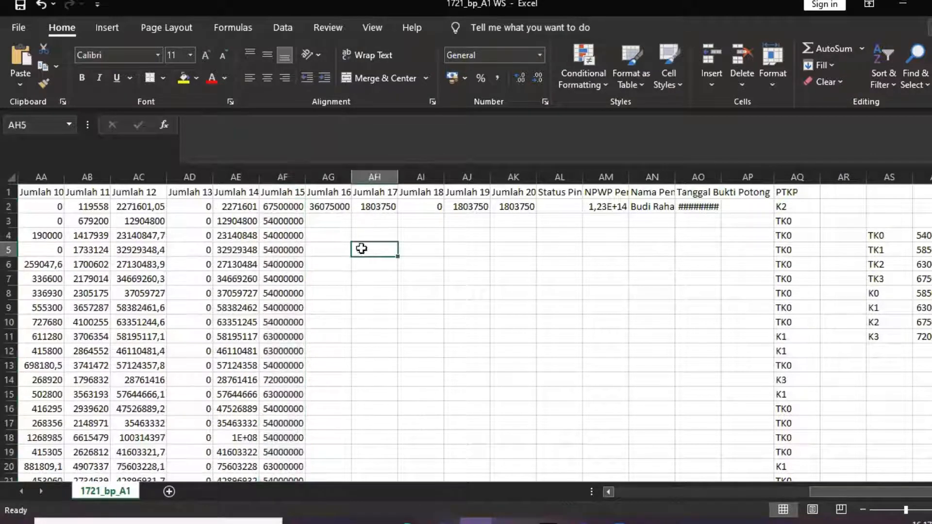
Check item 16 in the B.2 Penghitungan PPh section of the eSPT Bukti Potong A1 form, and return to the 1721_bp_A1 WS workbook in Excel
left_click(335, 207)
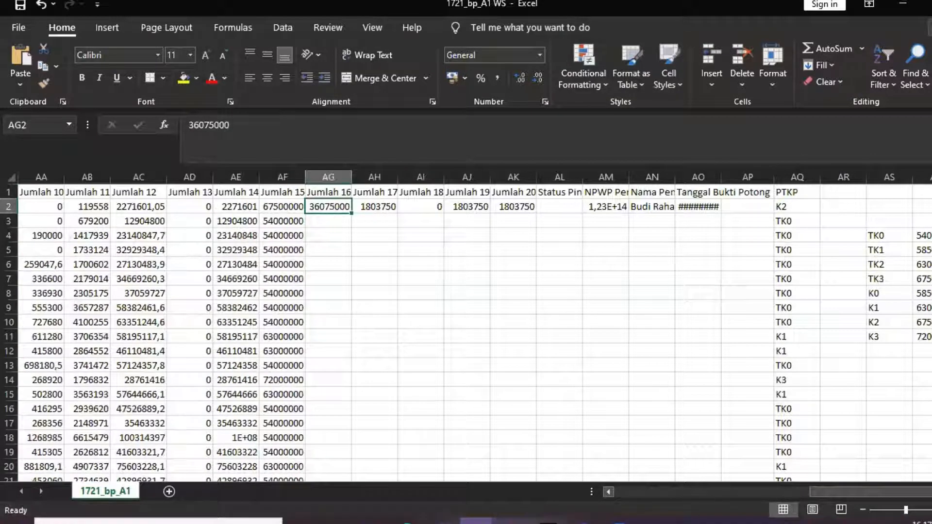
left_click(654, 521)
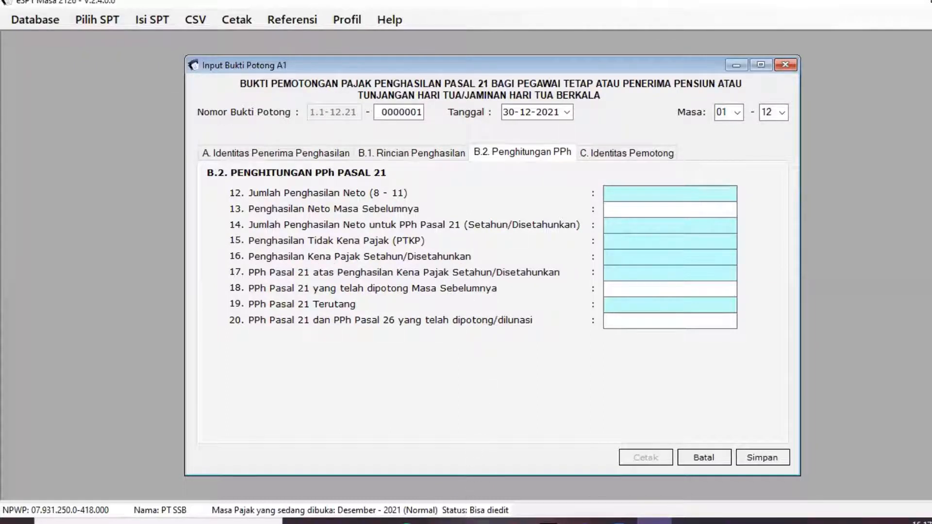
left_click(476, 521)
left_click(437, 482)
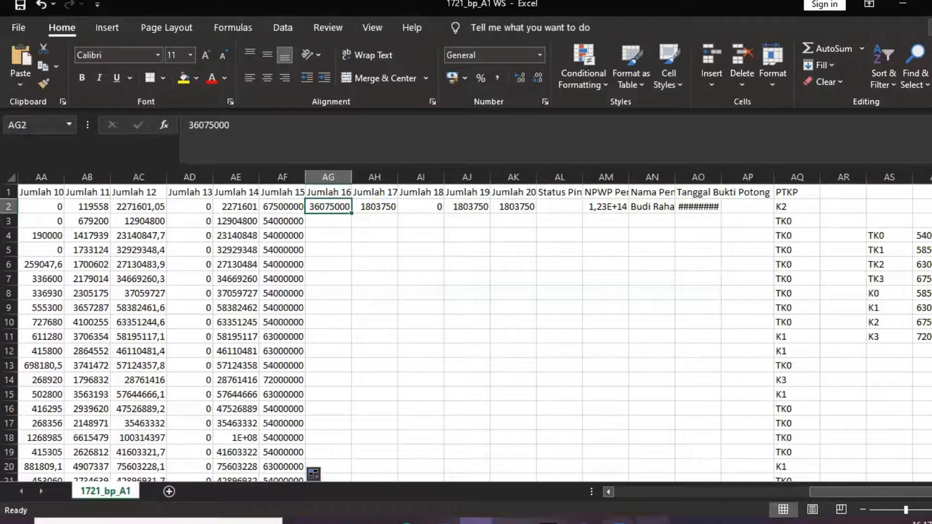
left_click(653, 521)
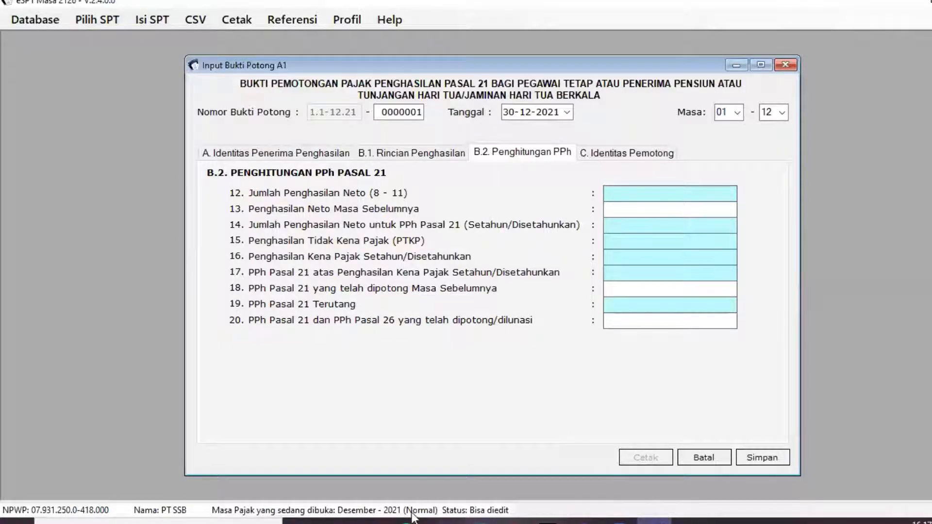
left_click(475, 521)
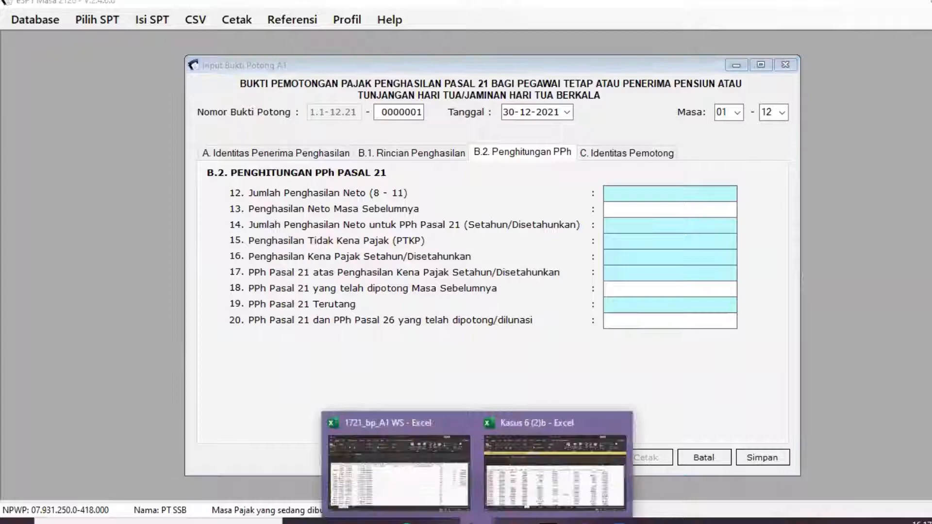
left_click(426, 472)
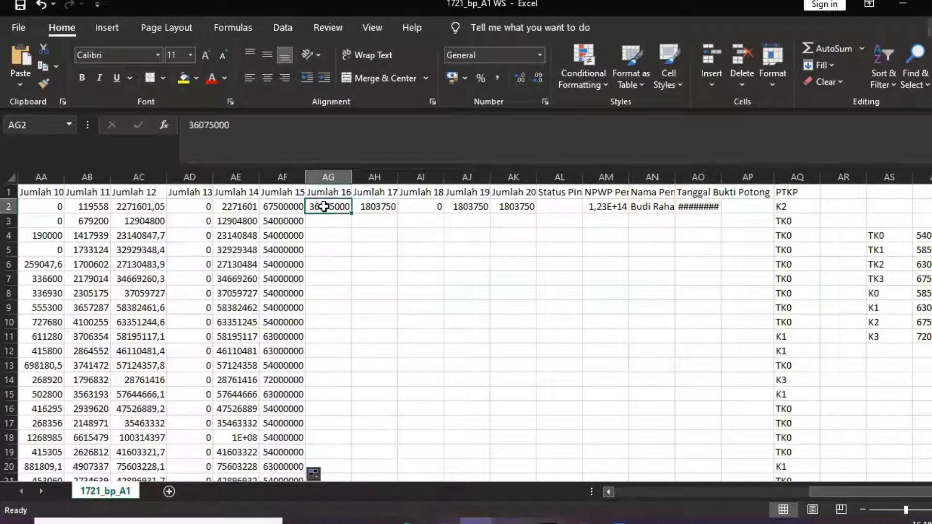
Try the formula =AE2-AF2 in AG2 to calculate Jumlah 16 as Jumlah 14 minus Jumlah 15
left_click(245, 207)
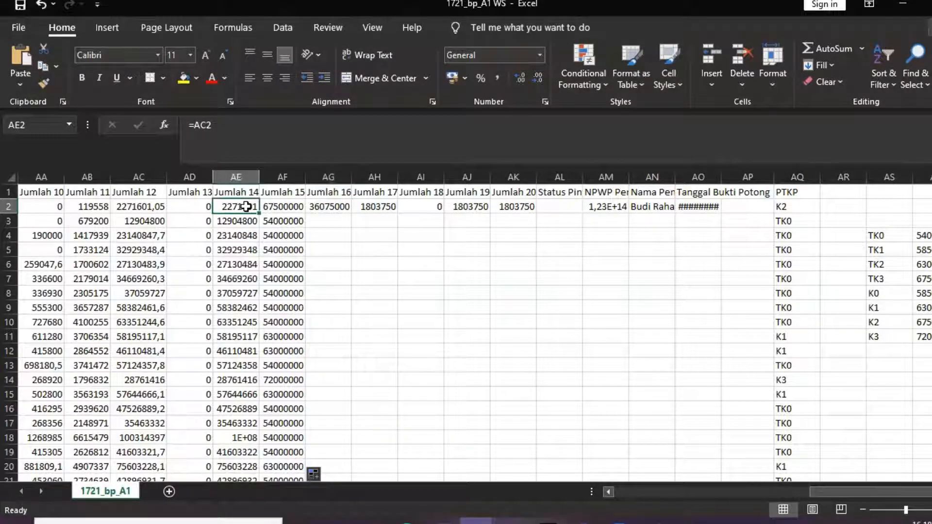
left_click(294, 204)
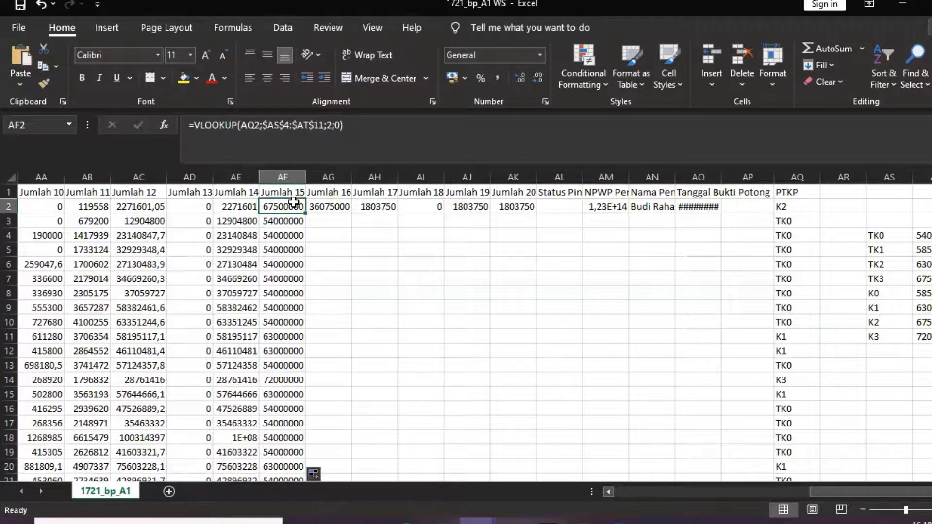
left_click(339, 209)
type("=")
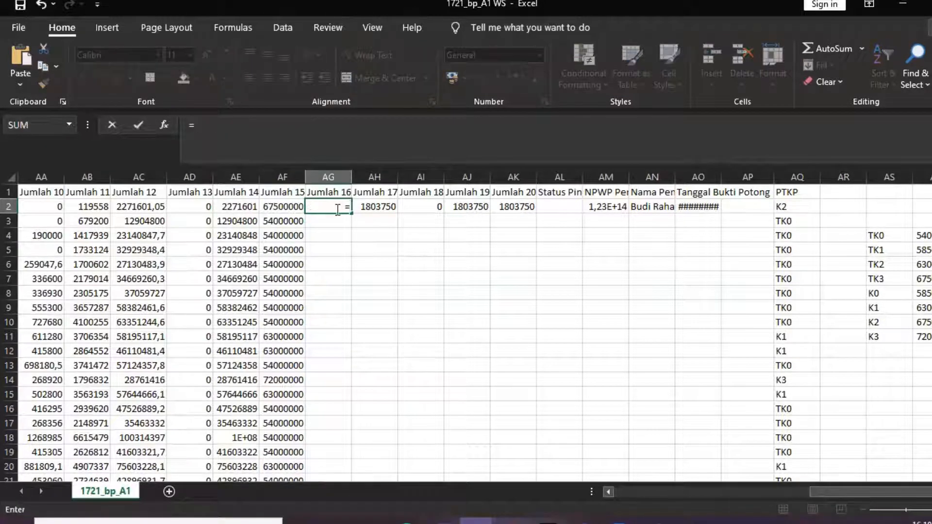
left_click(249, 207)
type("-")
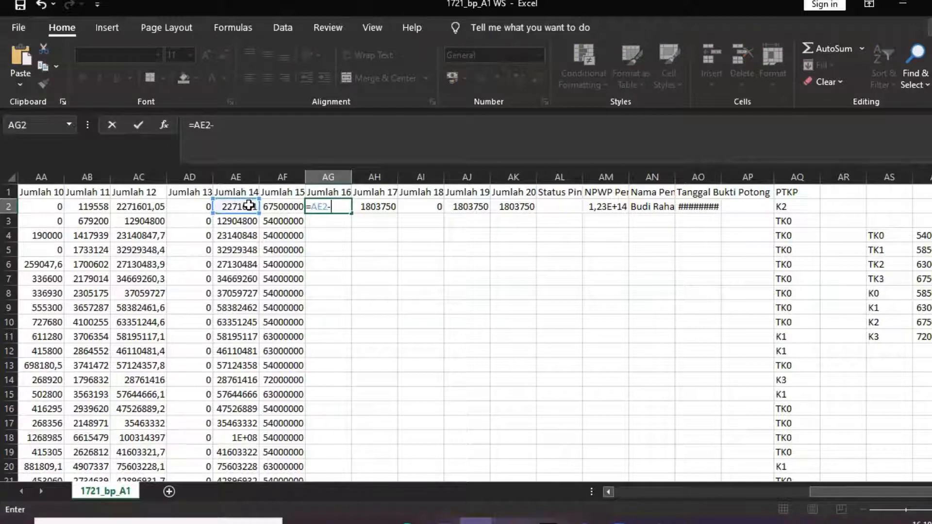
left_click(279, 206)
key("Return")
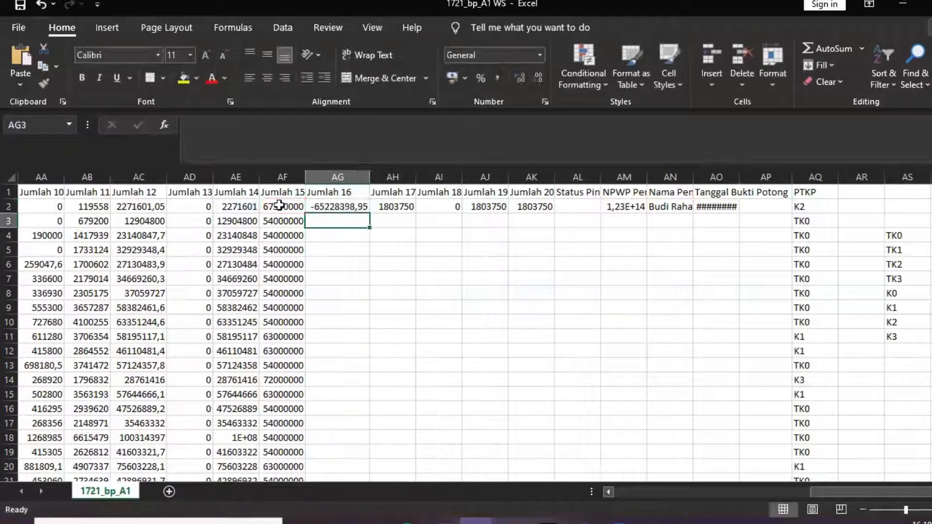
left_click(349, 208)
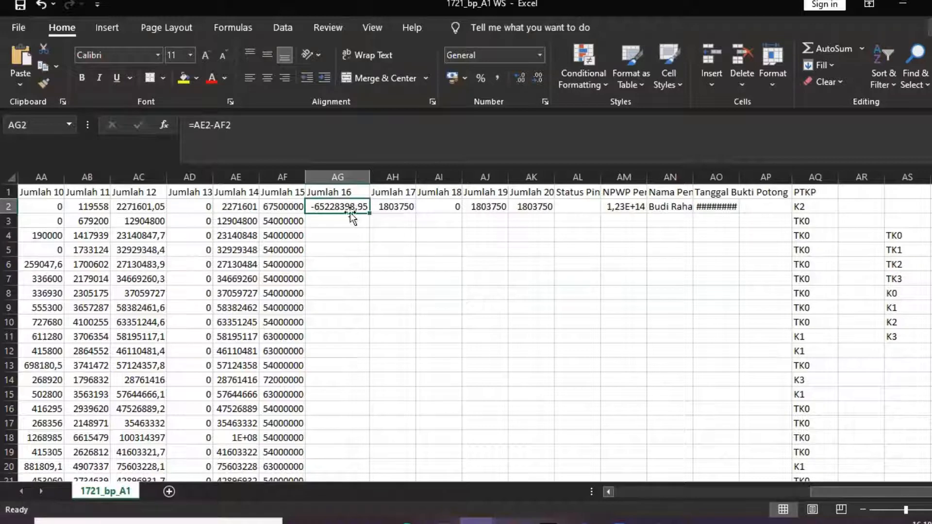
left_click_drag(346, 227, 346, 231)
left_click(336, 208)
left_click(332, 221)
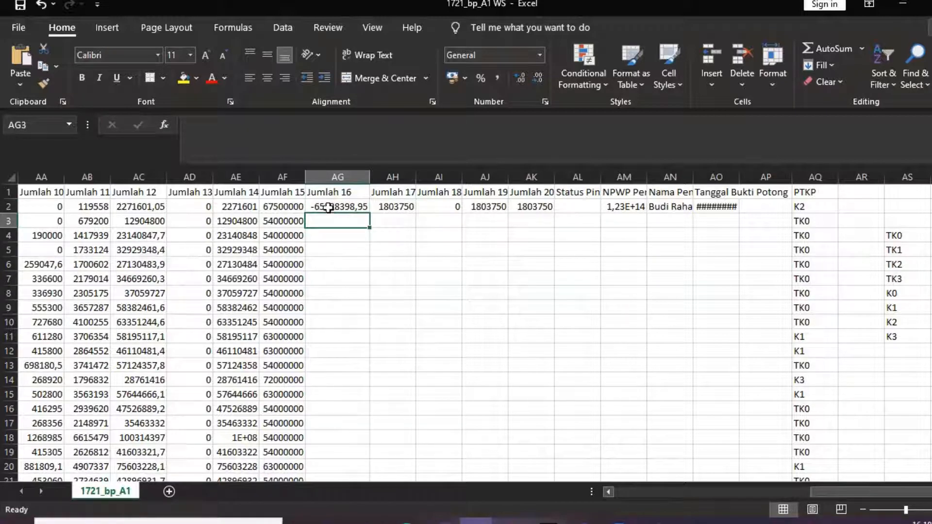
Replace the AG2 formula with an IF that tests AE2-AF2<=0 and returns 0 when true
left_click(329, 207)
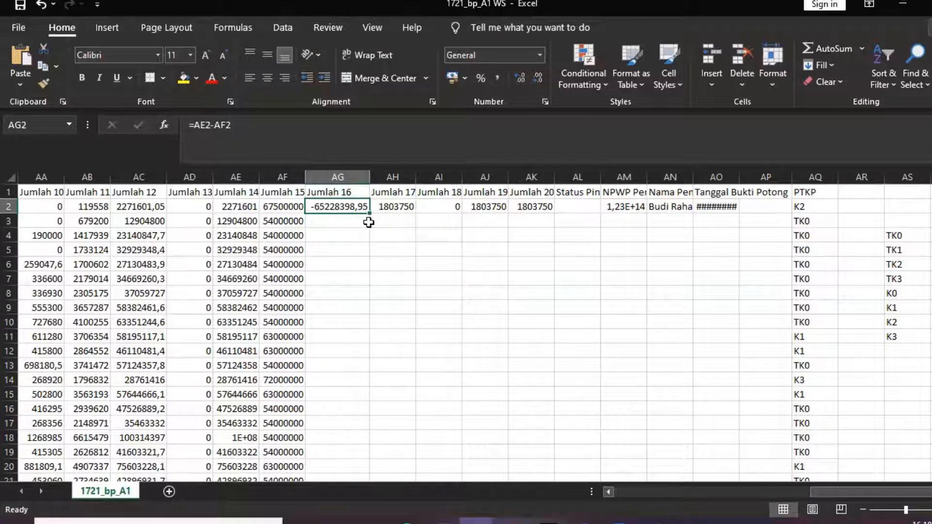
type("=")
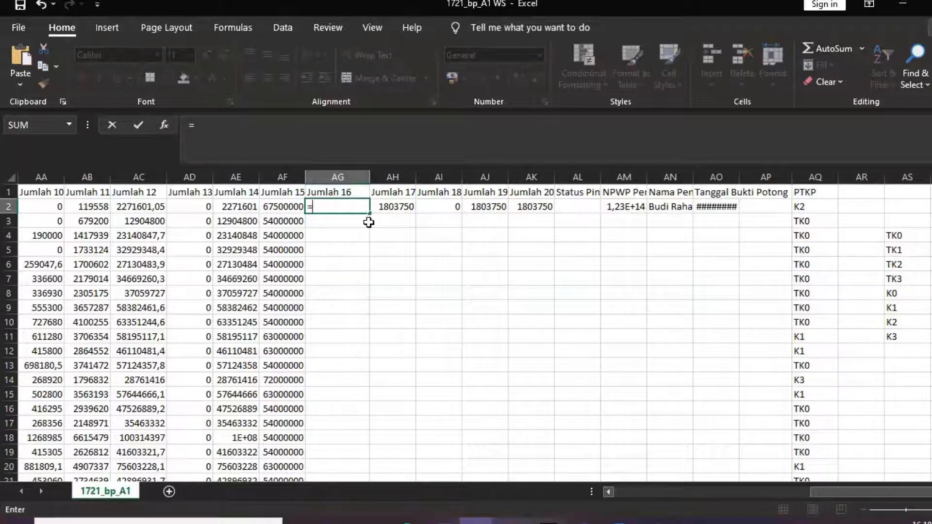
type("if")
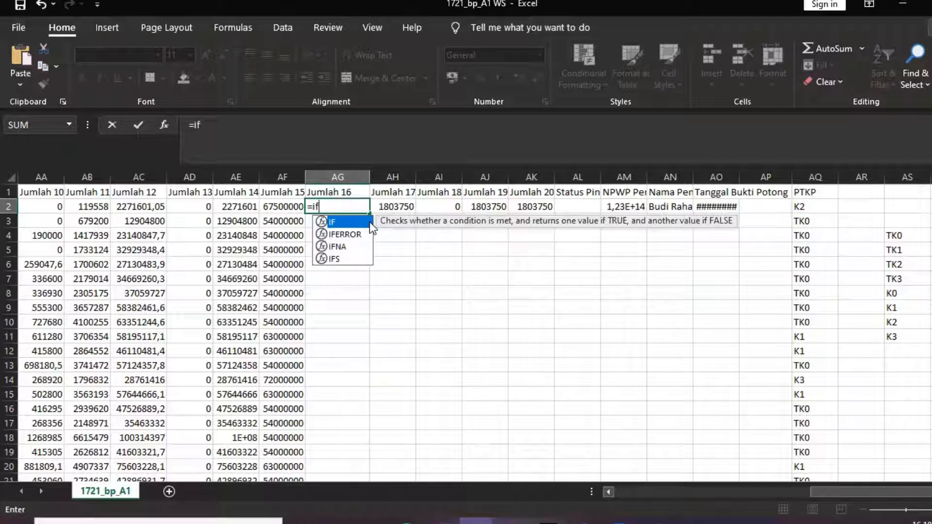
type("(")
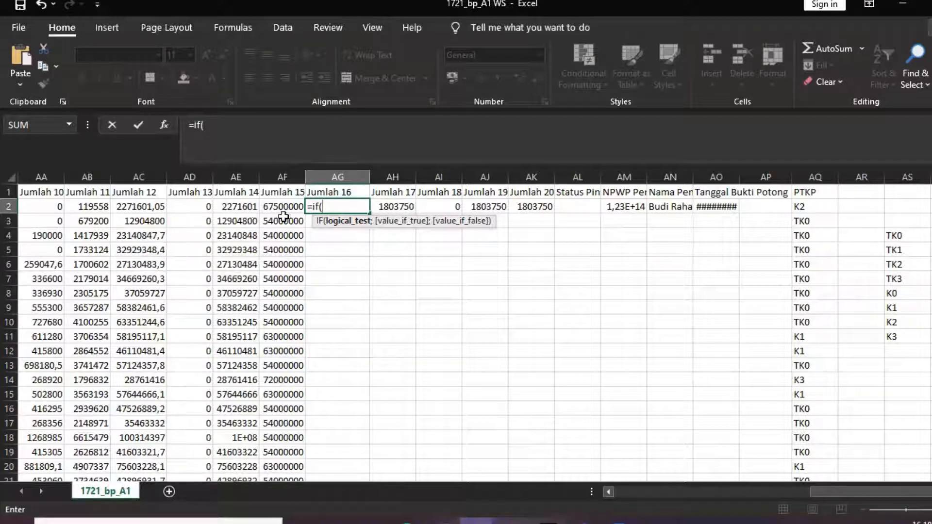
left_click(243, 207)
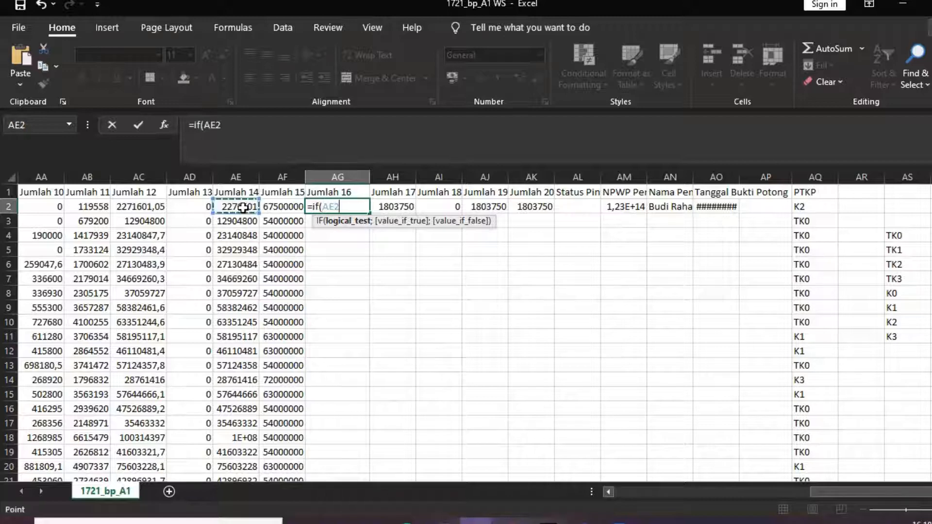
type("-")
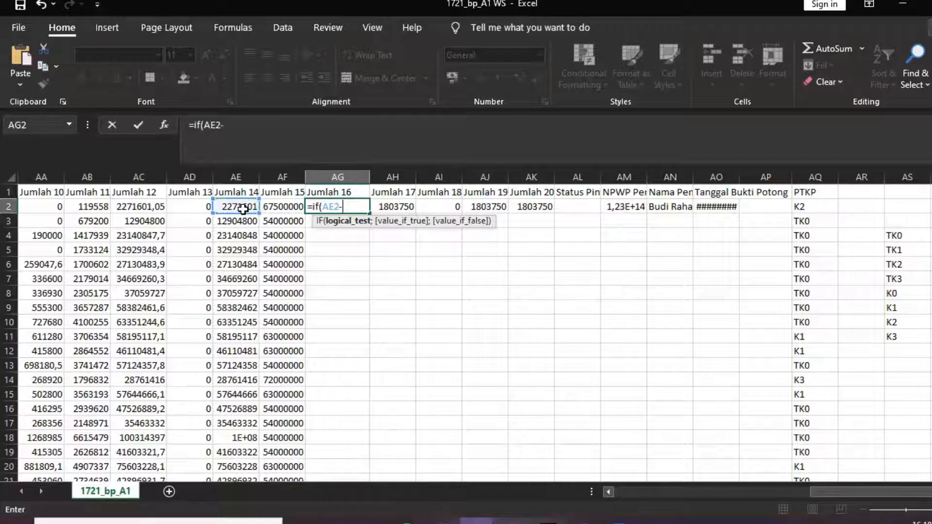
left_click(284, 206)
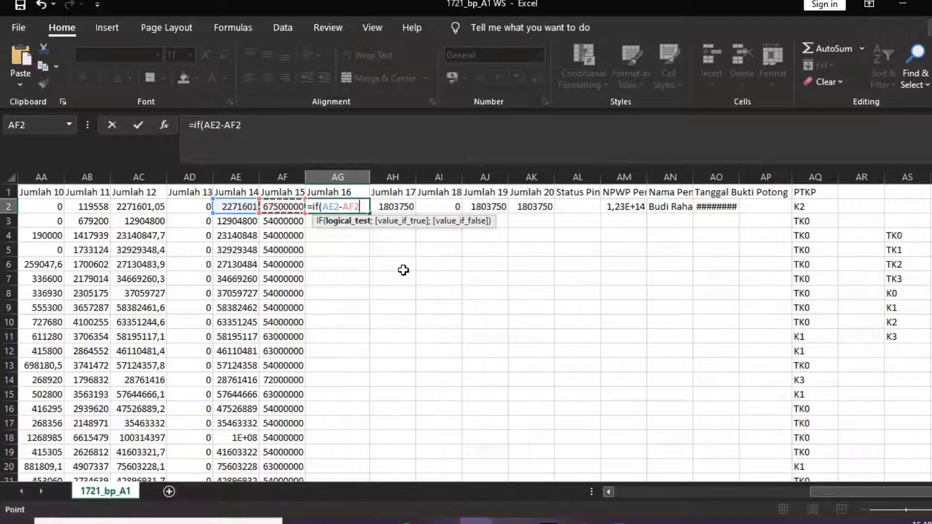
type("<=")
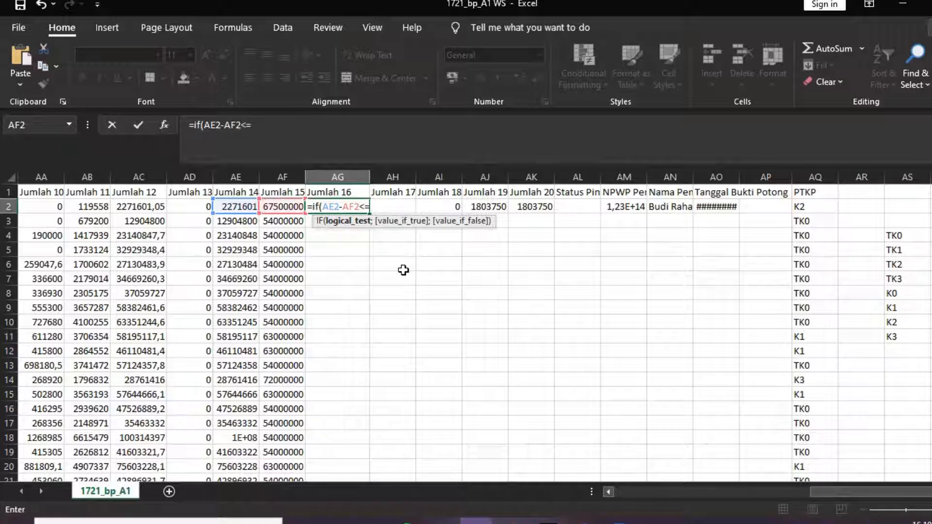
type("0;0")
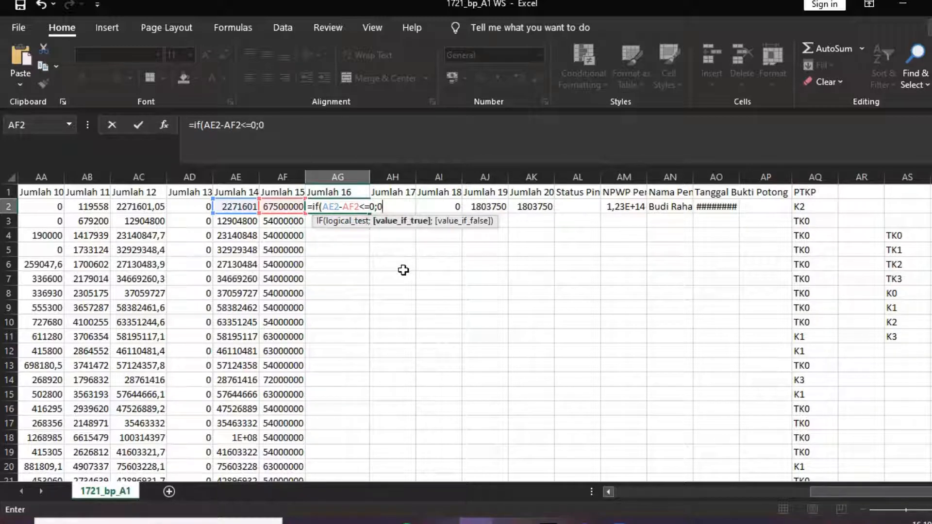
type(";")
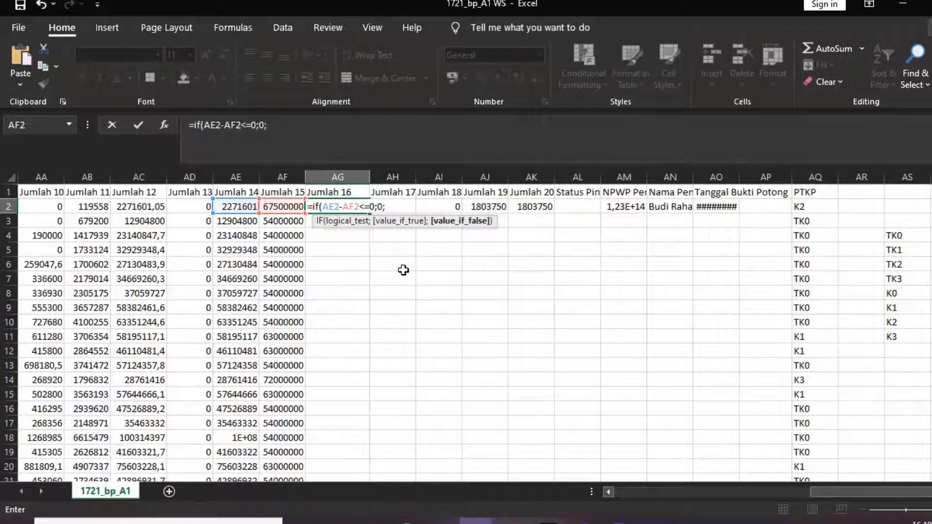
Complete the AG2 IF formula with ROUNDDOWN(AE2-AF2;-3) as the value if false
type("round")
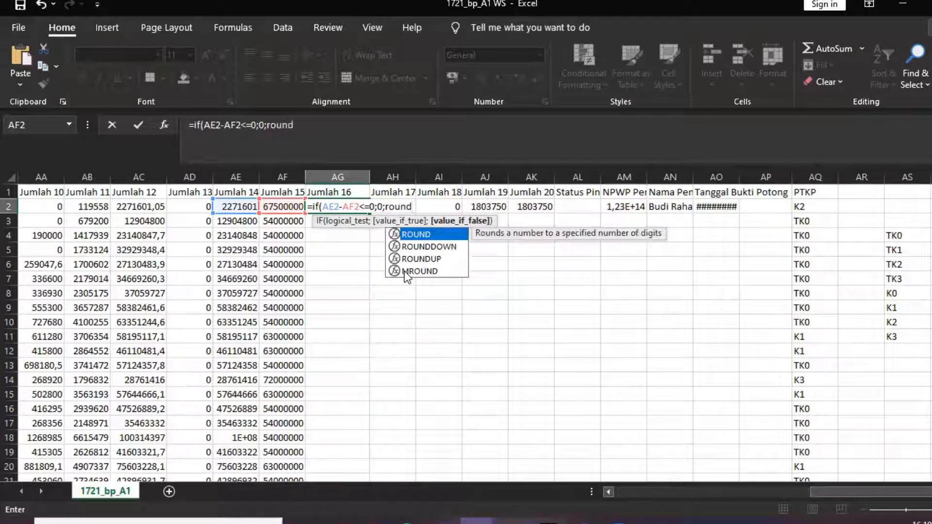
double_click(440, 246)
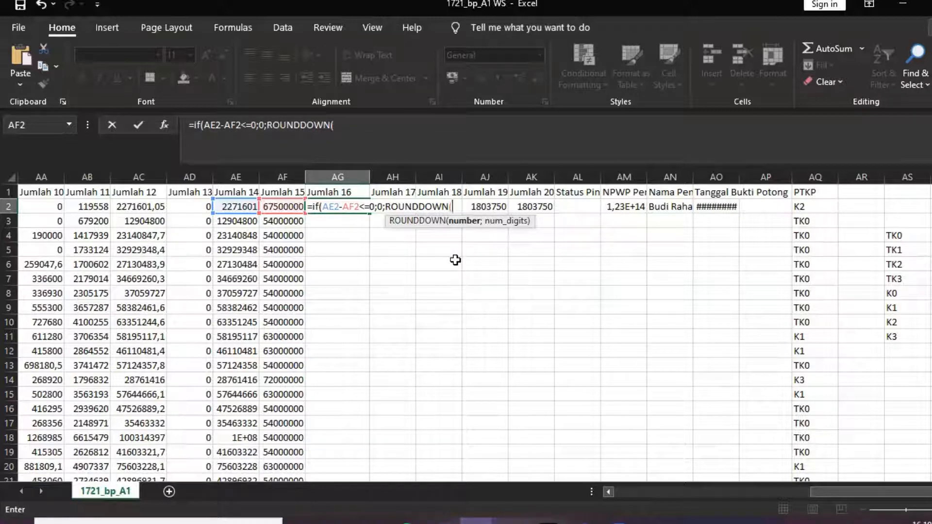
type("a")
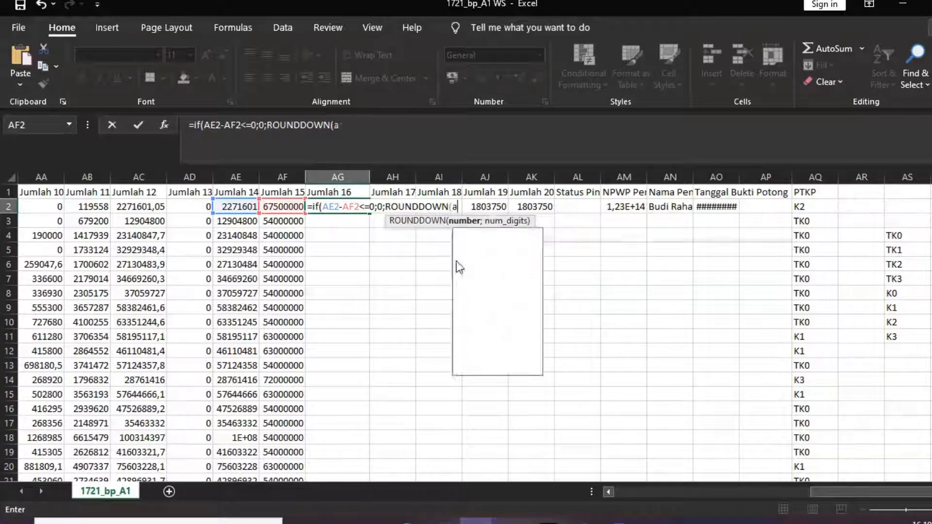
type("e2")
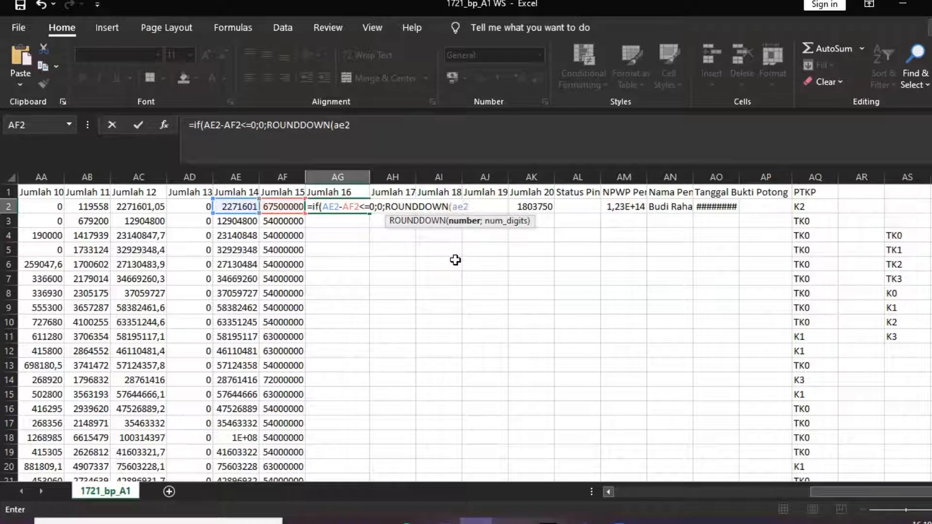
type("-af2;")
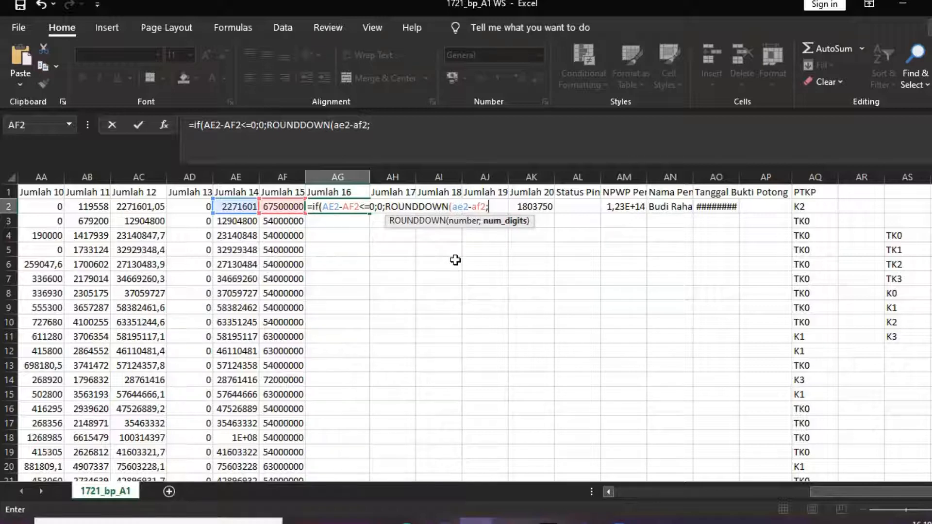
type("-3))")
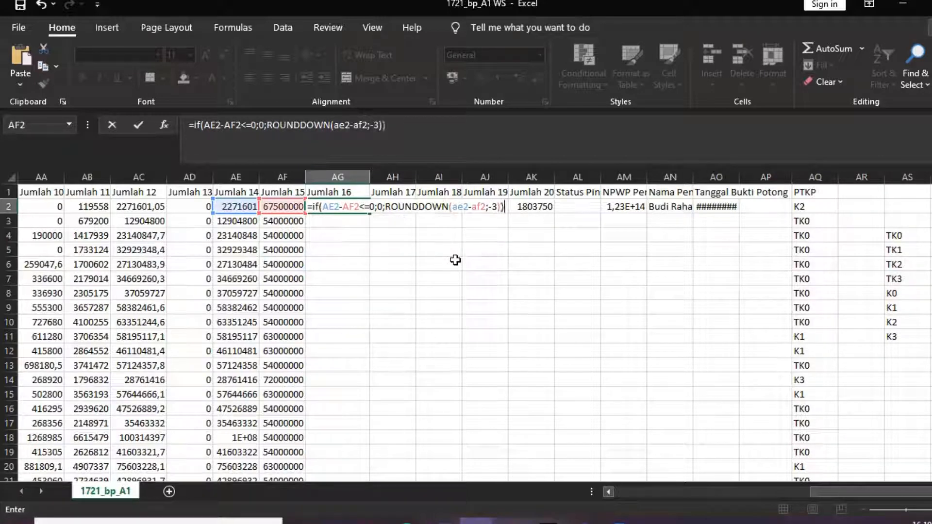
key("Return")
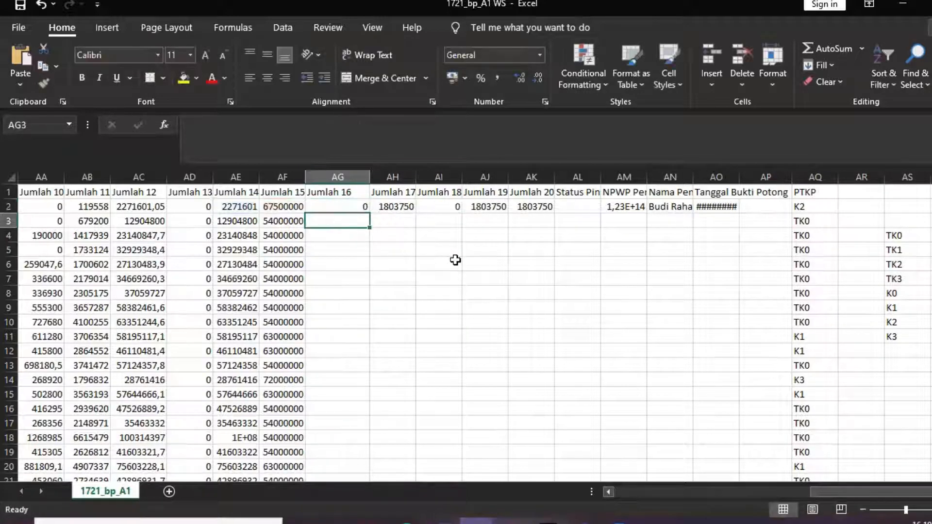
Fill the AG2 IF formula down the Jumlah 16 column through row 58
left_click(363, 207)
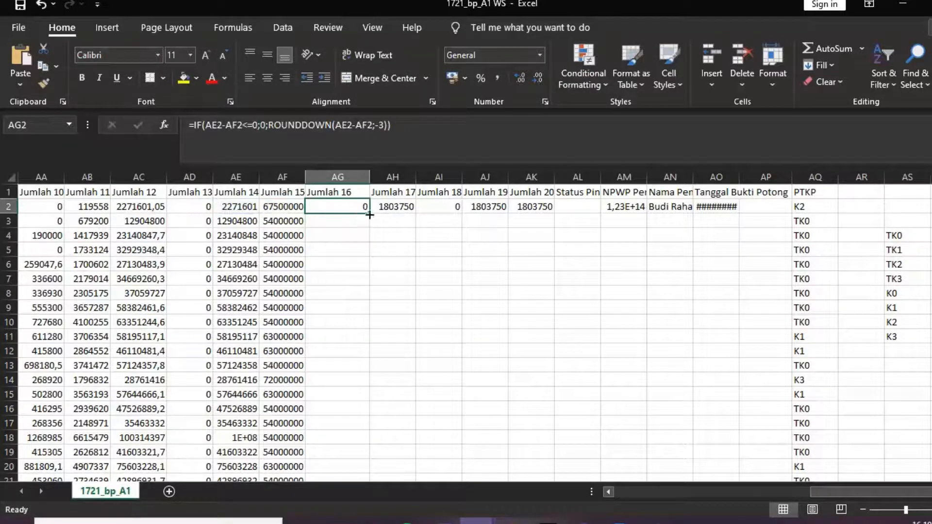
left_click(364, 221)
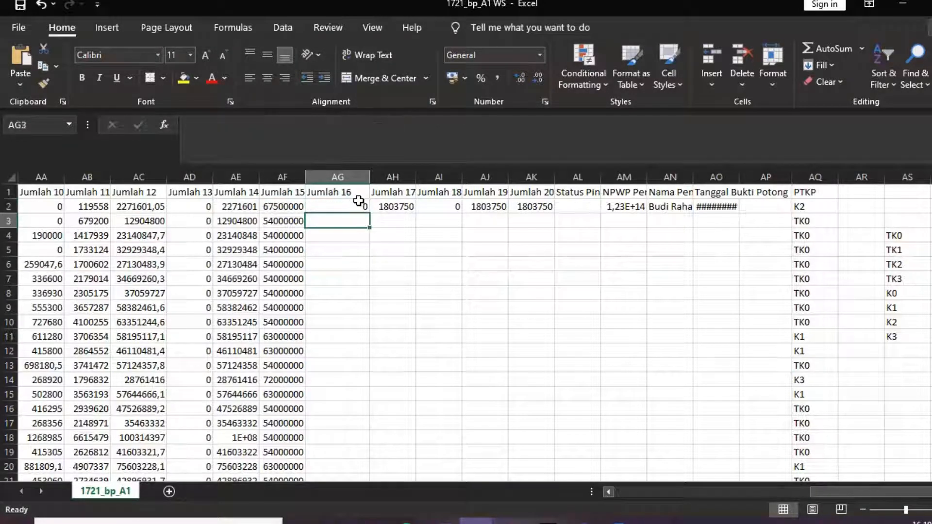
left_click(358, 202)
left_click(356, 220)
left_click(353, 207)
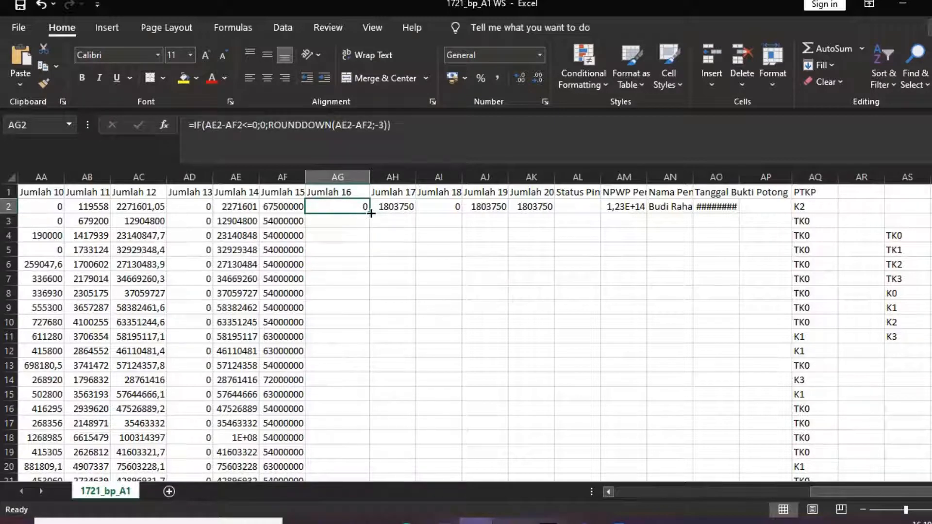
left_click_drag(370, 214, 358, 456)
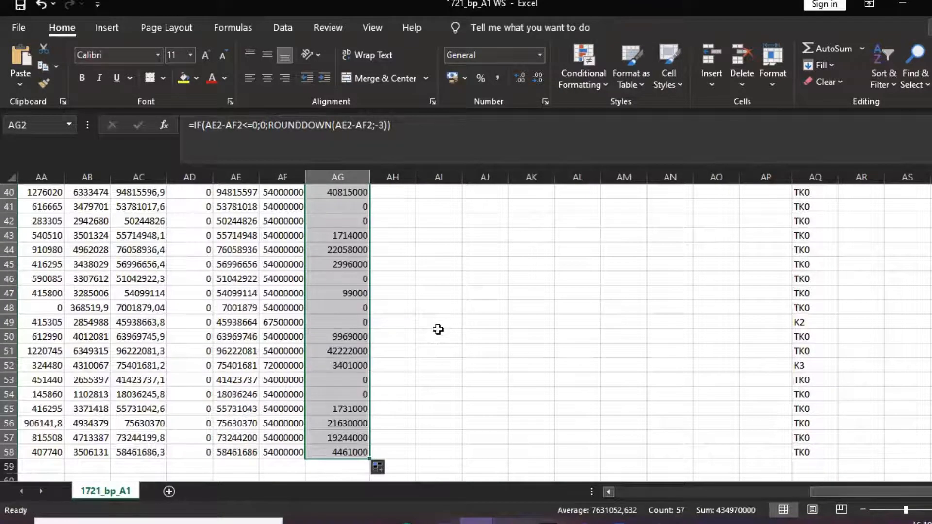
scroll(438, 320, "up", 7)
scroll(437, 321, "up", 6)
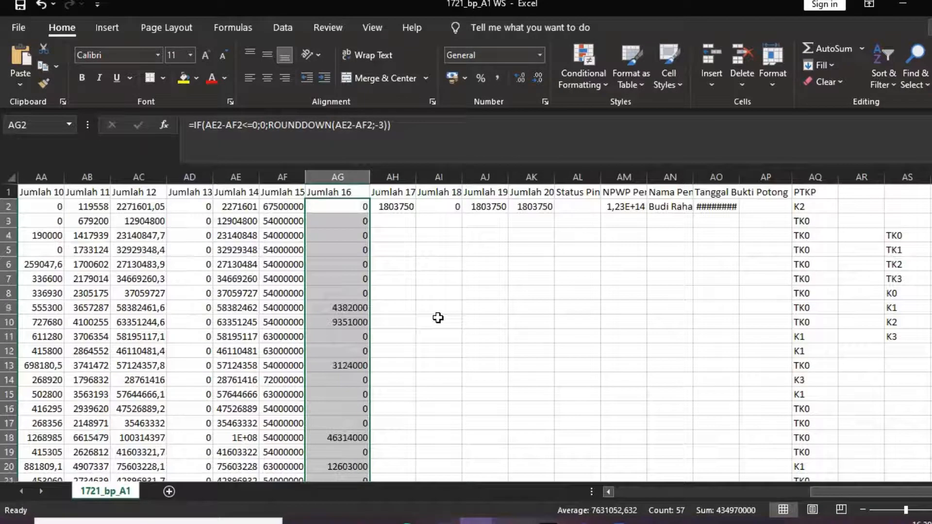
left_click(416, 219)
left_click(395, 207)
left_click(350, 206)
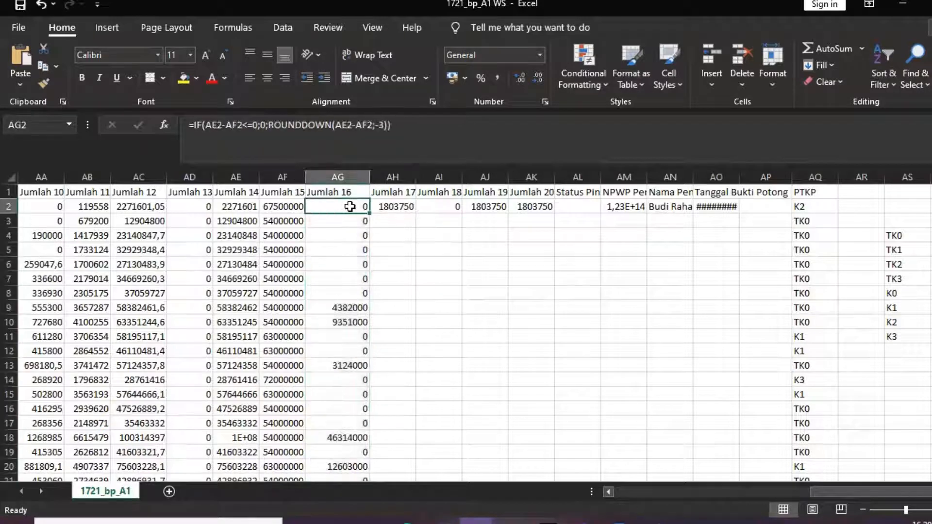
Check item 17 in the B.2 Penghitungan PPh section of the eSPT form, and return to AH2 in the 1721_bp_A1 WS workbook in Excel
left_click(383, 206)
scroll(429, 279, "left", 1)
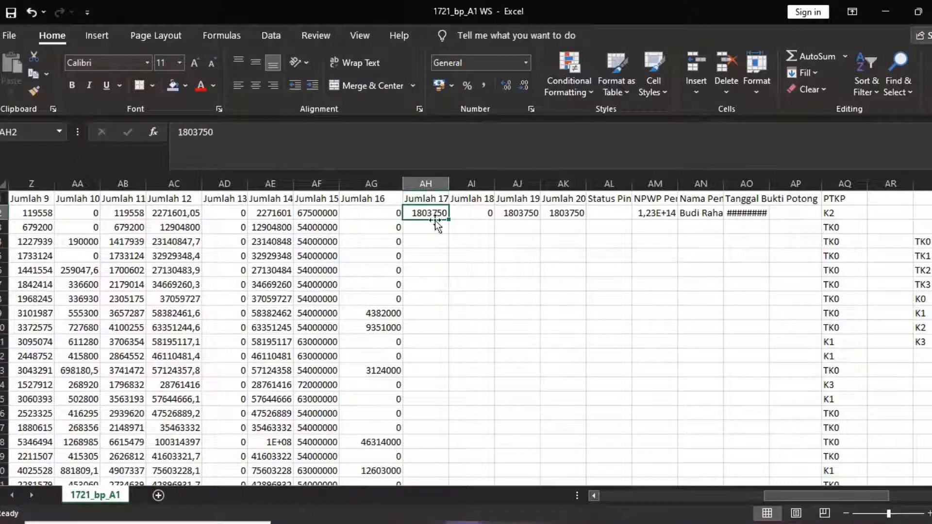
left_click(648, 519)
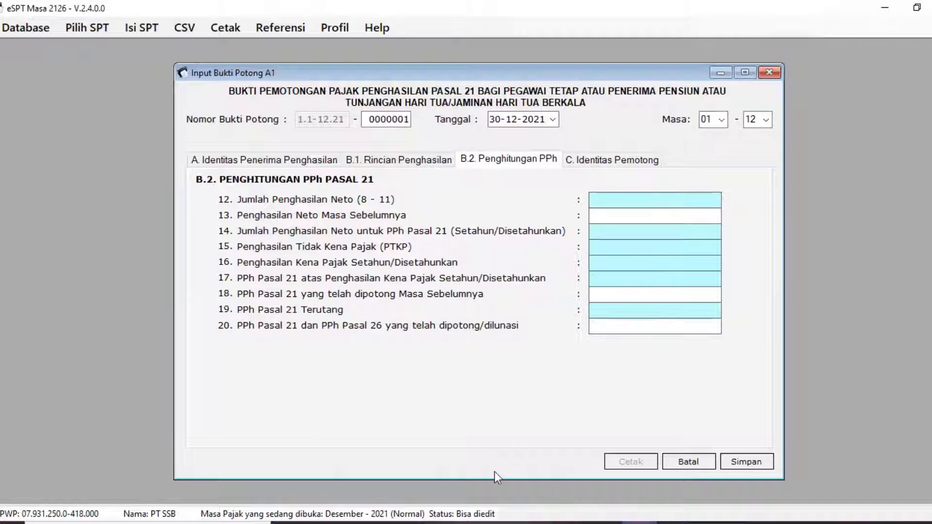
left_click(464, 523)
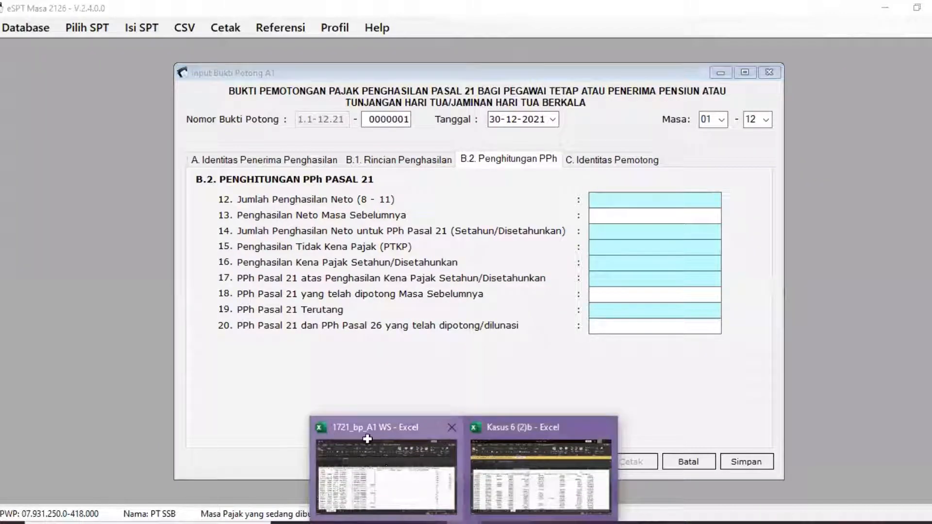
left_click(388, 470)
key("Return")
left_click(426, 215)
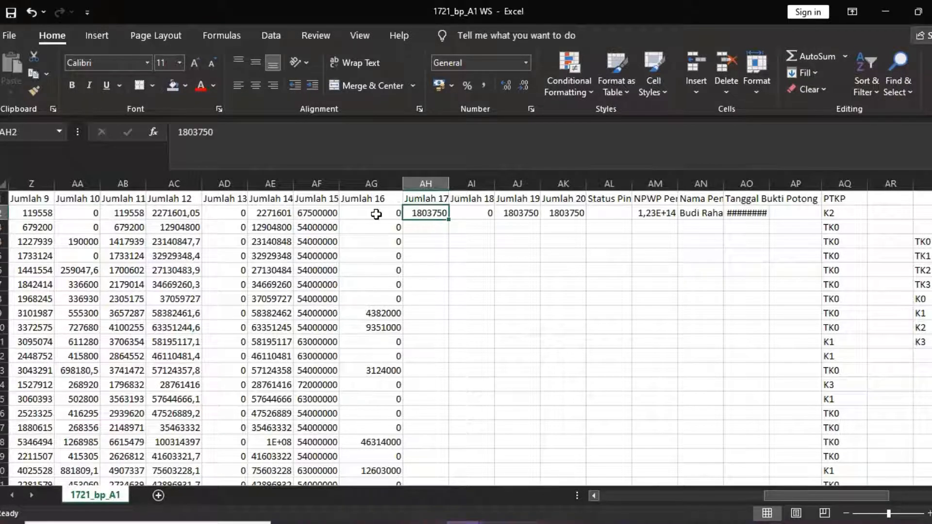
left_click(377, 213)
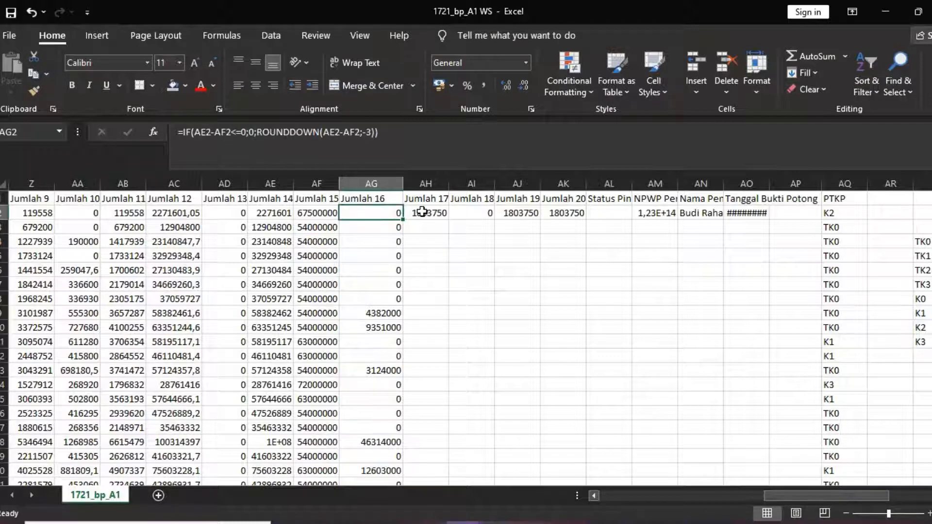
left_click(421, 212)
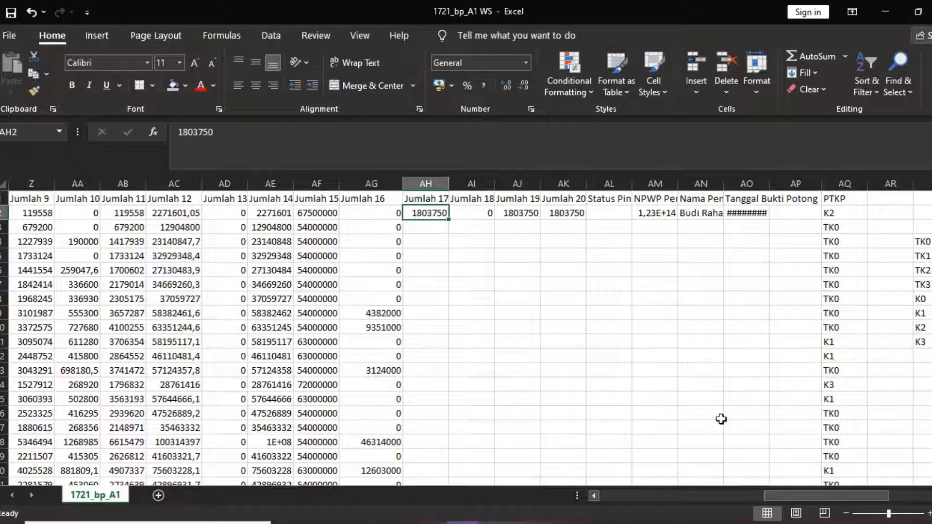
Examine the tarif progresif pasal 17 tables for Ada NPWP and Tidak ada NPWP beside the PTKP table
left_click_drag(785, 494, 815, 494)
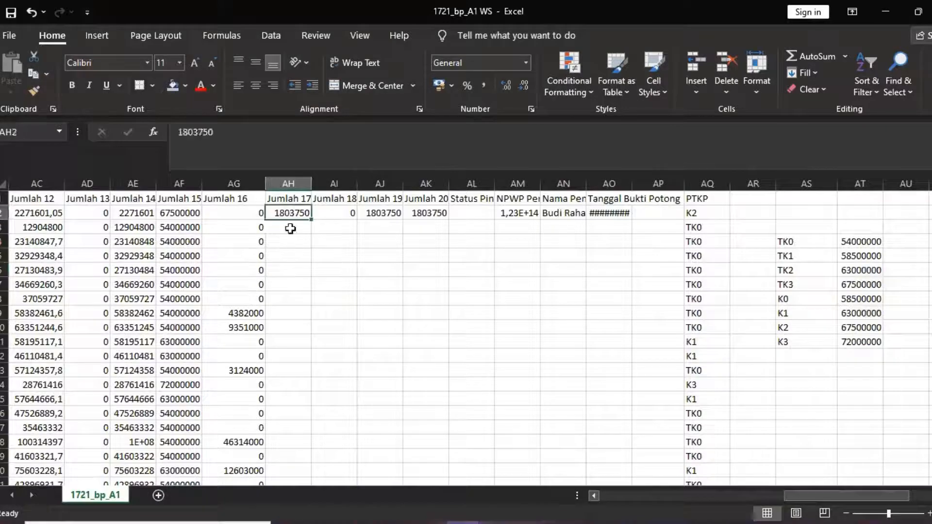
left_click_drag(811, 491, 853, 487)
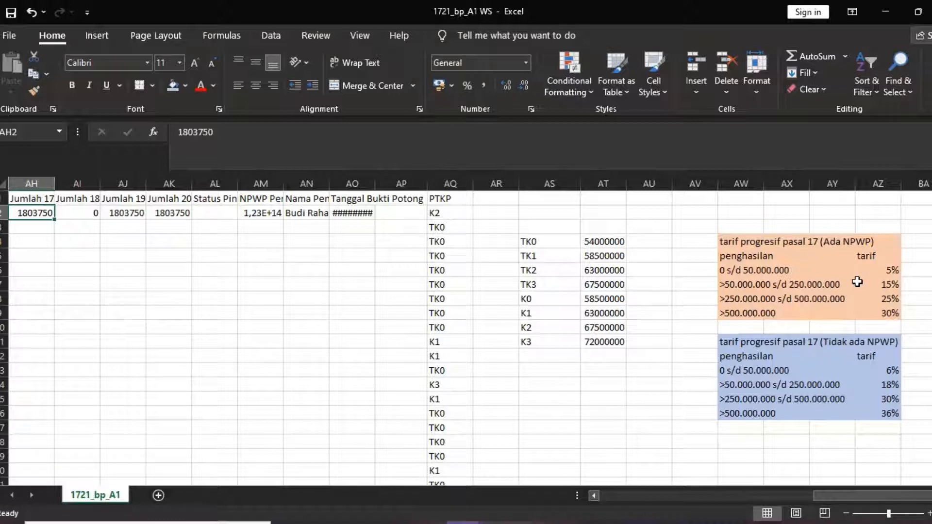
scroll(670, 328, "down", 2)
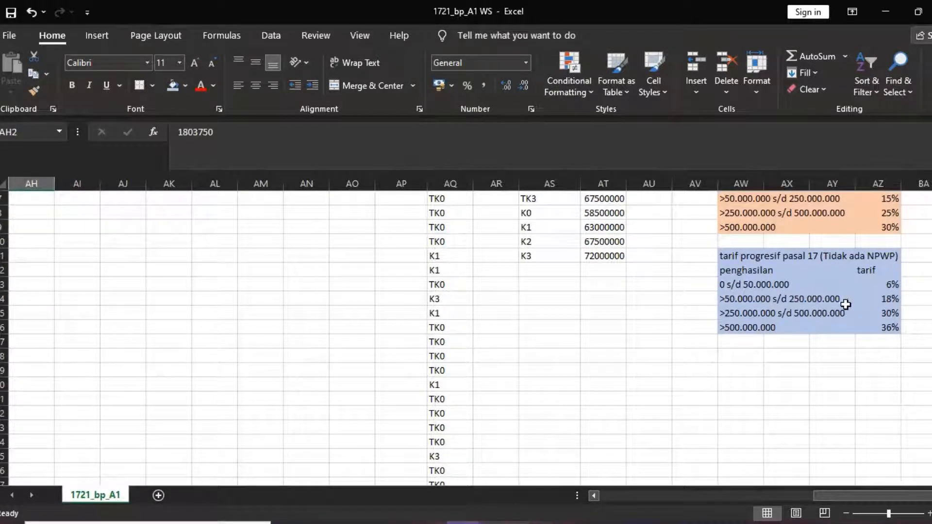
scroll(757, 295, "up", 2)
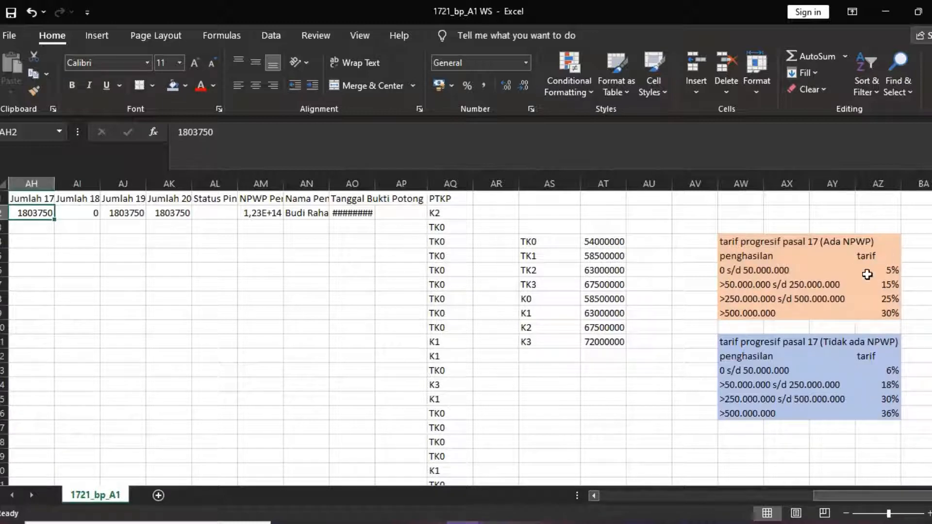
scroll(834, 358, "down", 1)
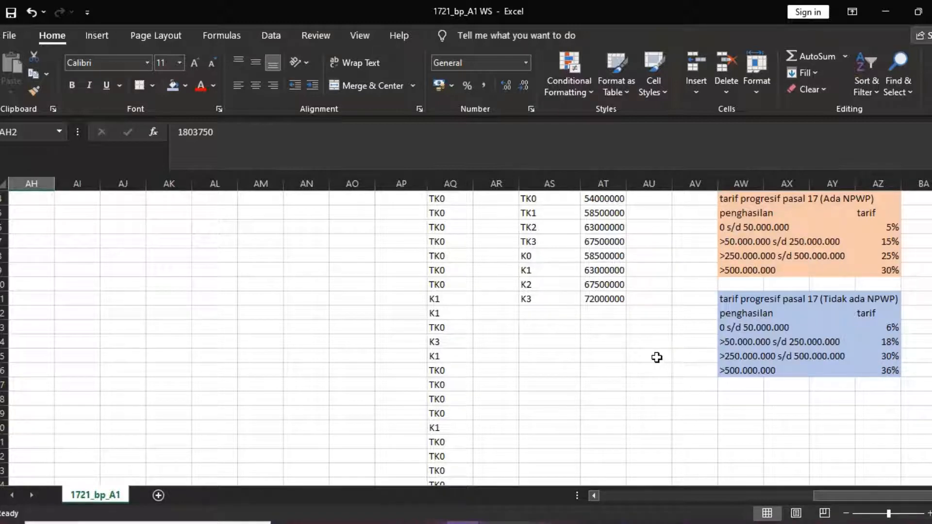
scroll(656, 358, "up", 1)
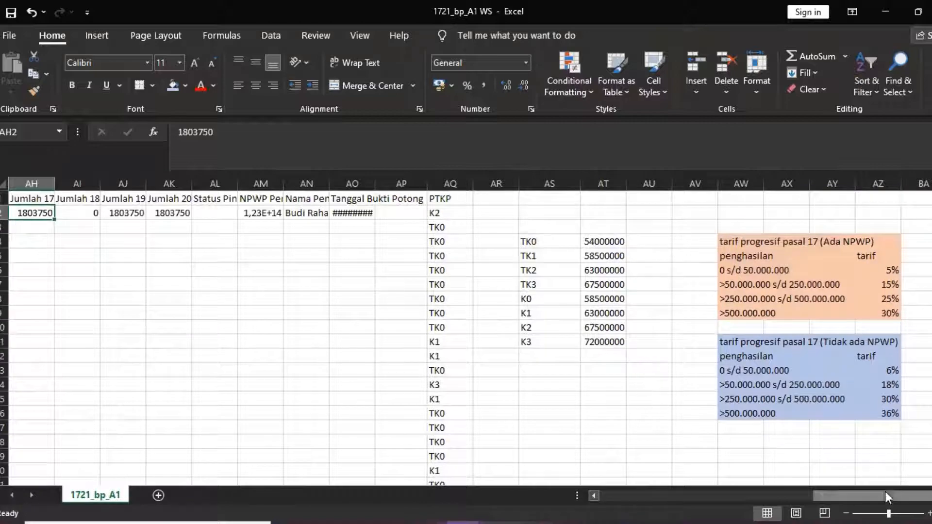
Start an IF formula in AH2 under Jumlah 17 that tests AG2<=0 and returns 0 if true
left_click_drag(884, 495, 830, 495)
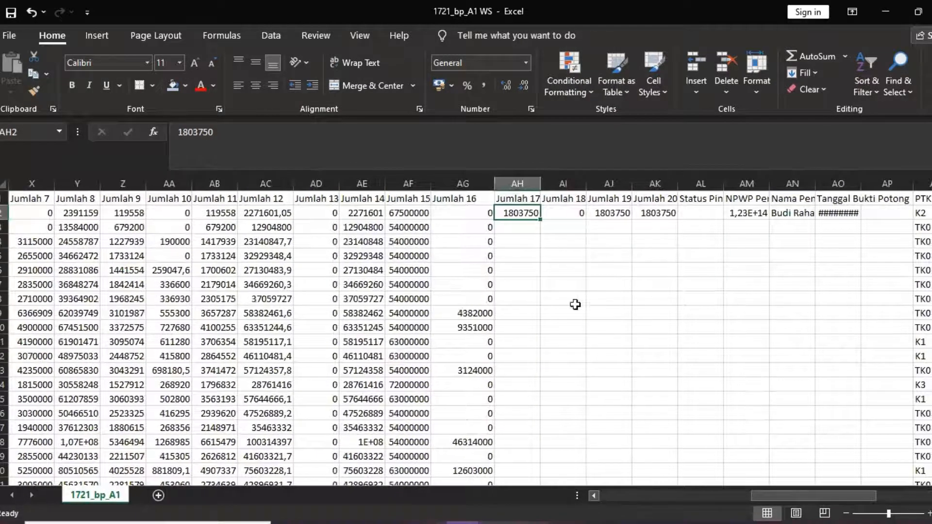
left_click(516, 242)
left_click(526, 212)
type("=f")
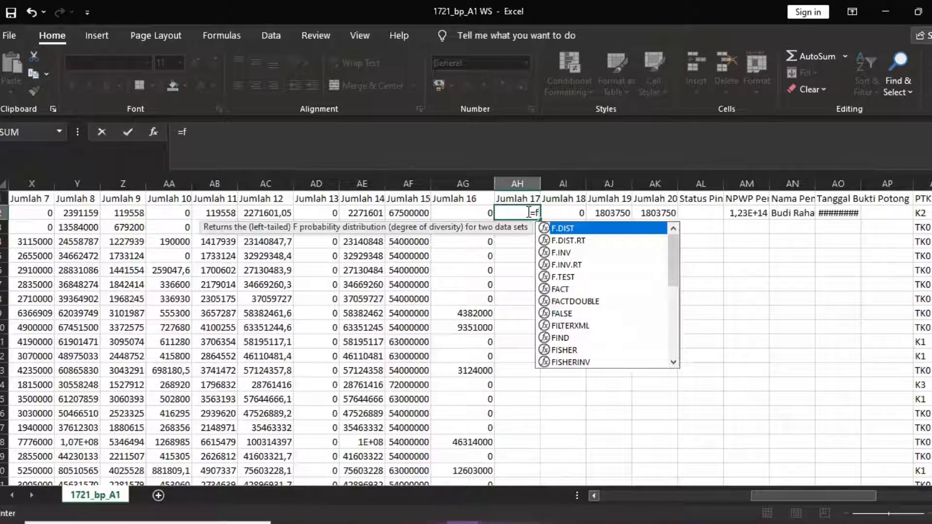
key("BackSpace")
type("i")
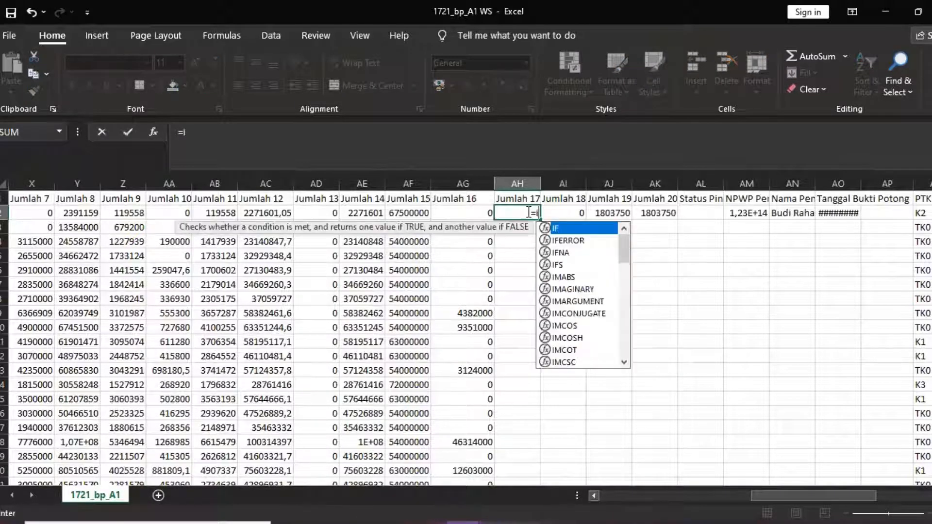
type("f(")
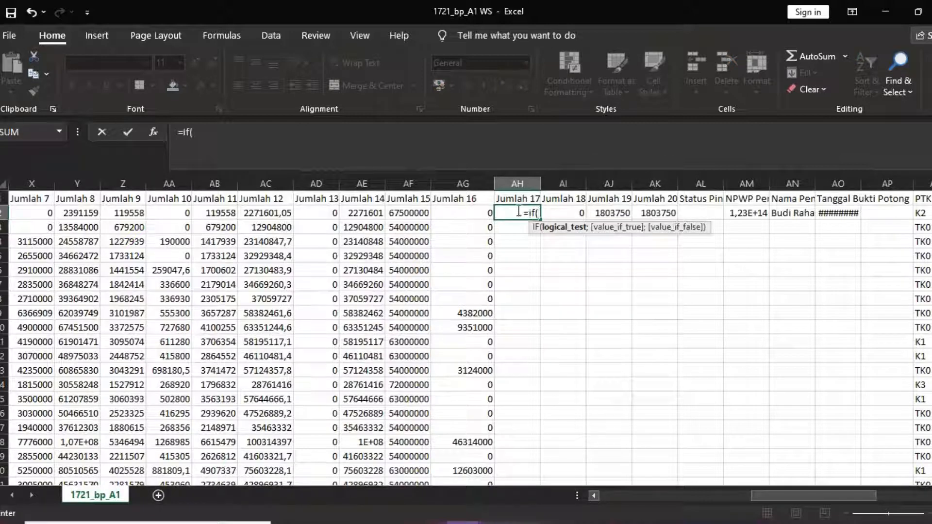
left_click(469, 209)
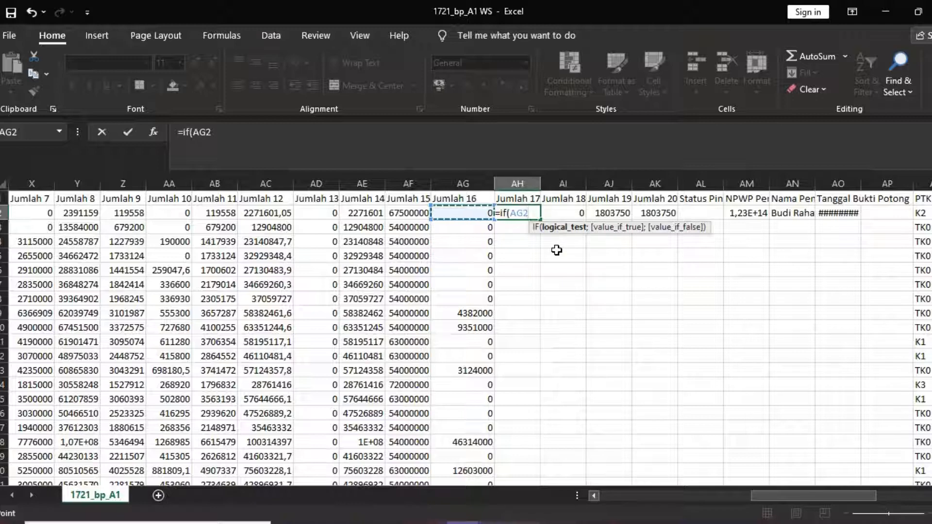
type("<=0")
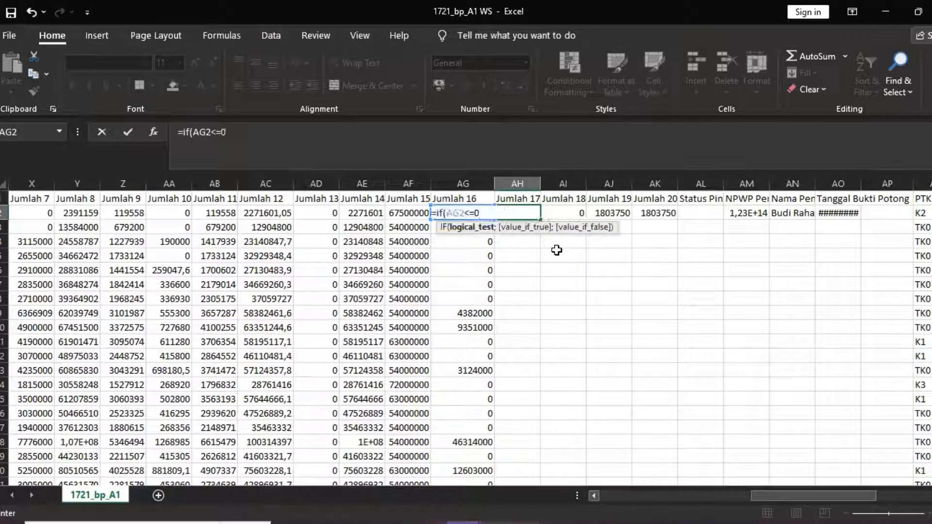
type(";0")
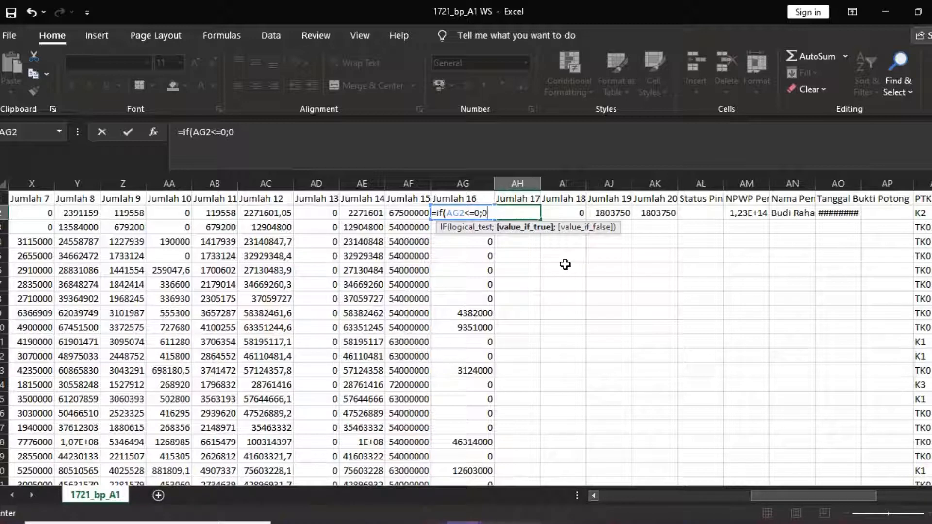
type(";")
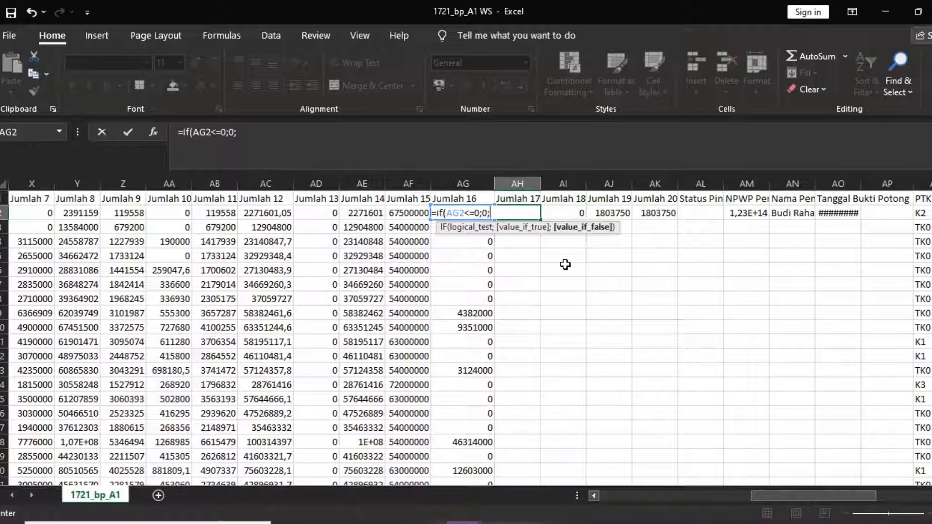
Nest an IF as the value if false in AH2, testing ag2<=50000000 and returning ag2*5% if true
type("if")
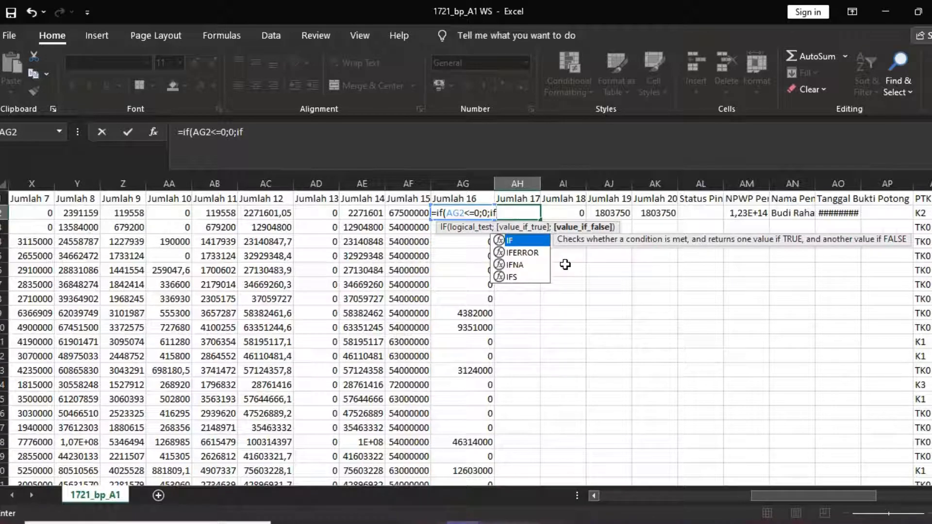
type("(")
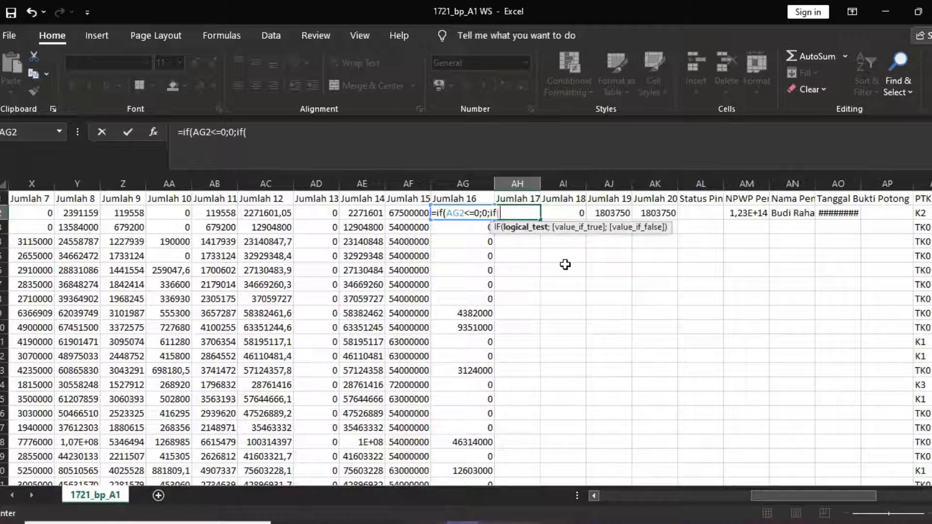
type("ag2")
type("<=50000")
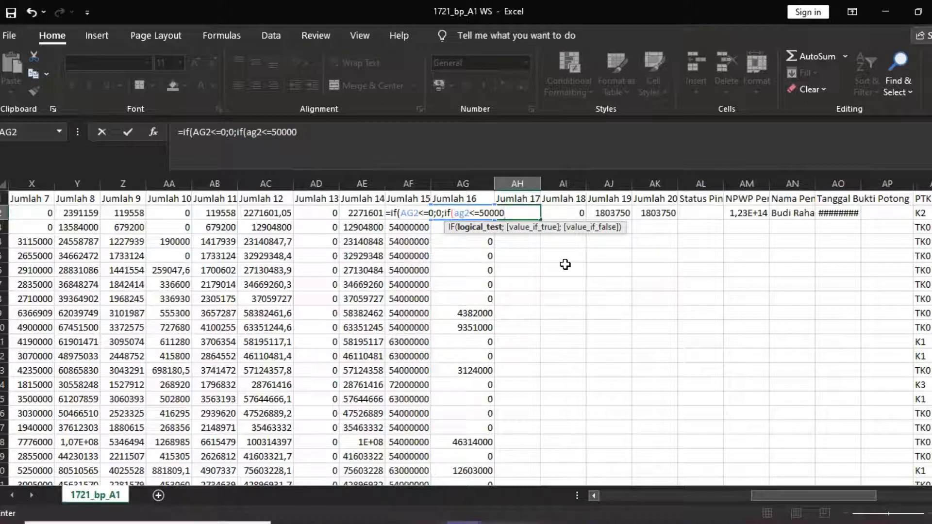
type("000;")
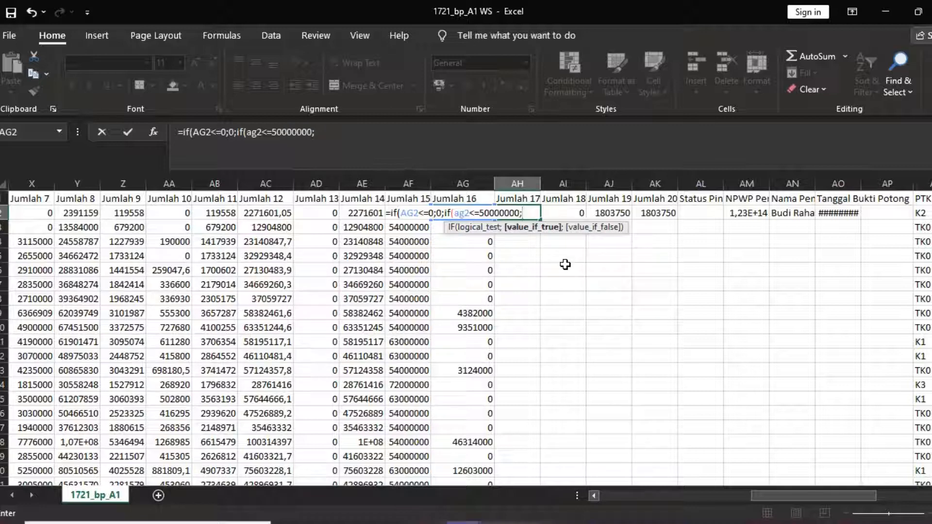
type("ag2*5%")
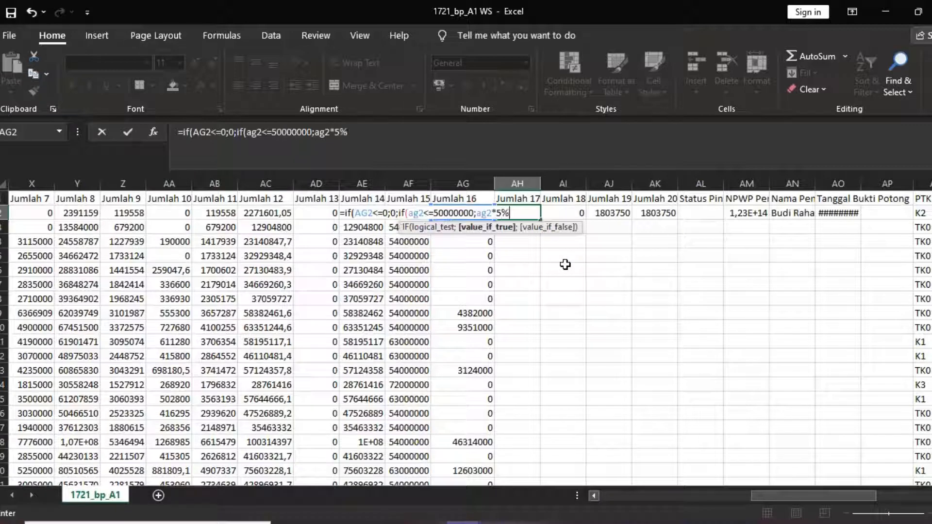
Check the Ada NPWP tariff brackets and nest another IF in the AH2 formula with the test ag2<=250000000
left_click_drag(803, 494, 887, 501)
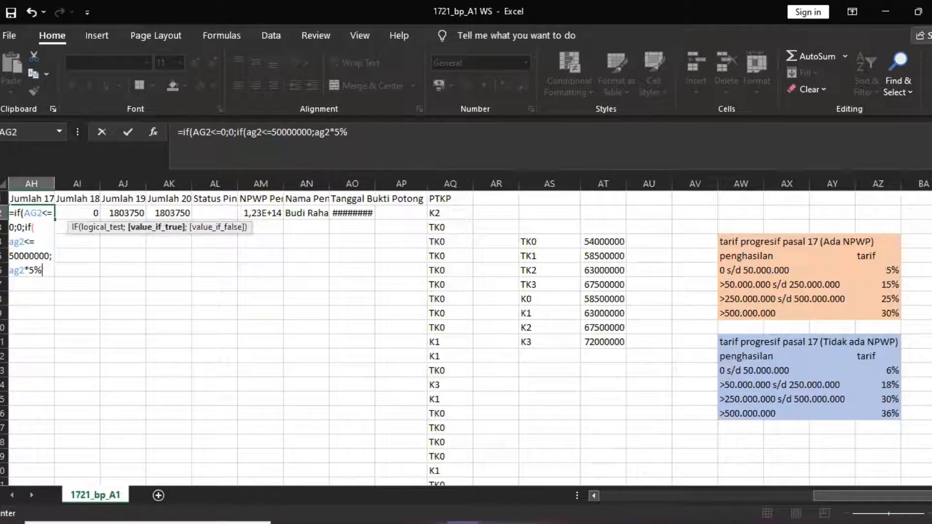
left_click_drag(910, 494, 862, 493)
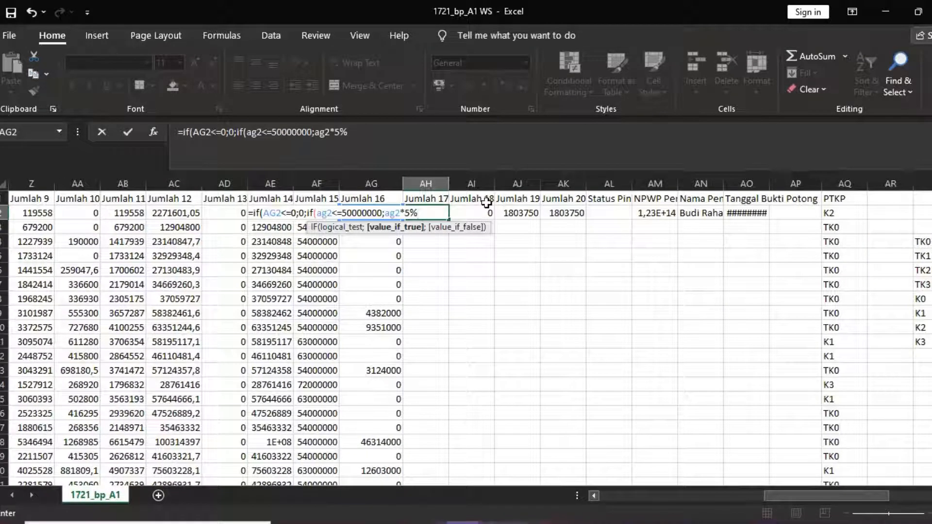
type(";if")
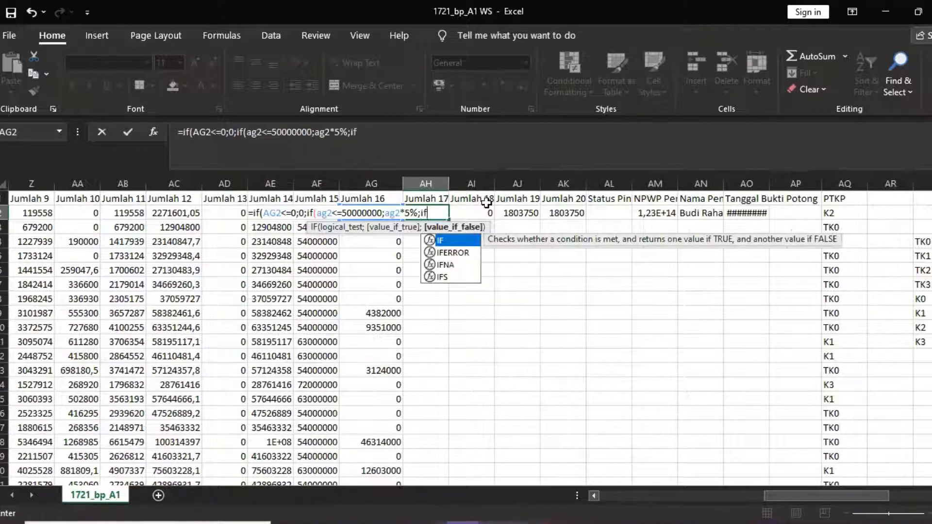
type("(")
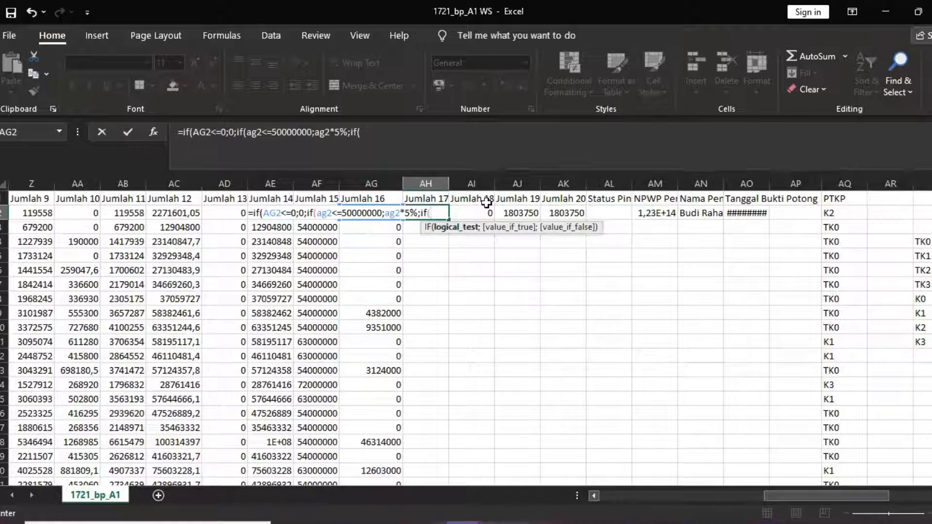
type("ag2")
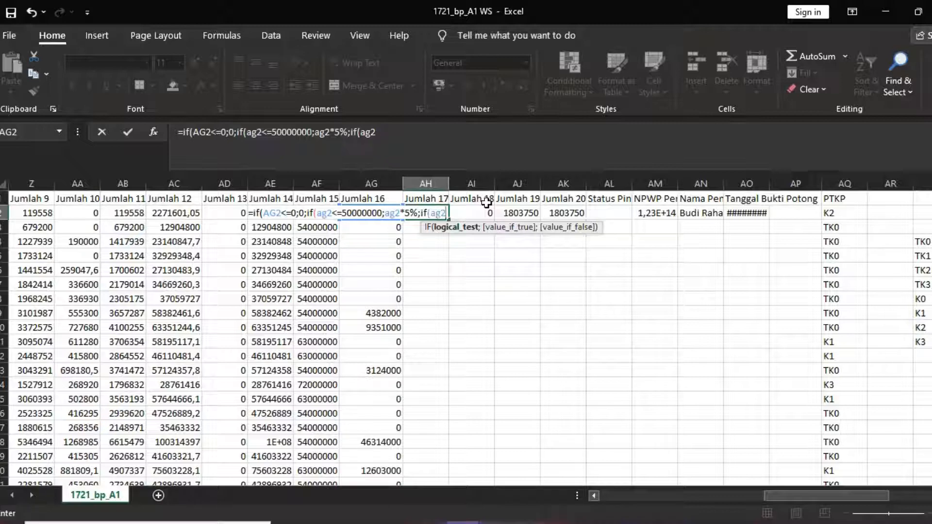
type("<")
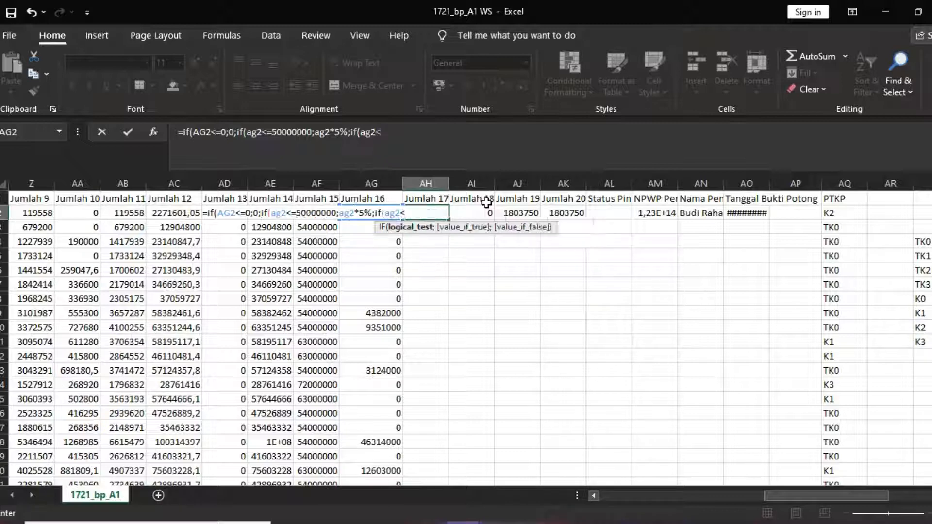
type("=250")
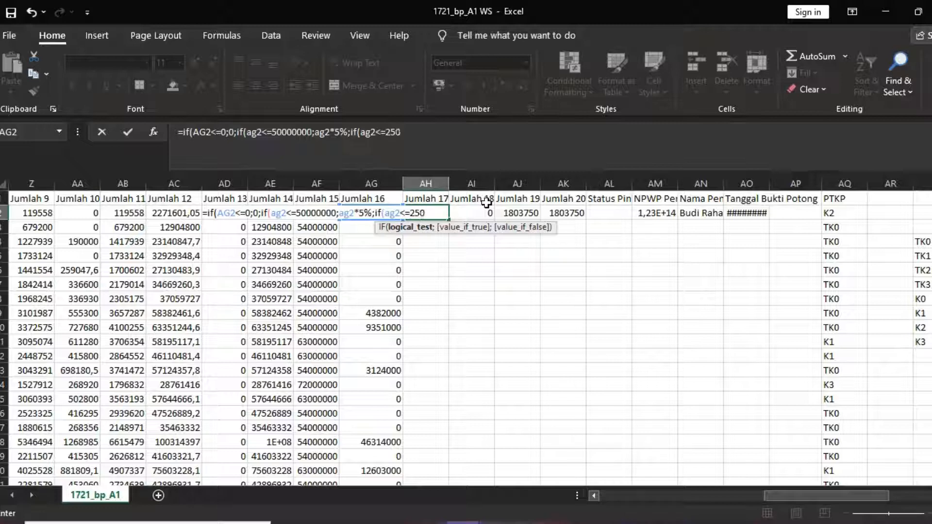
type("00000")
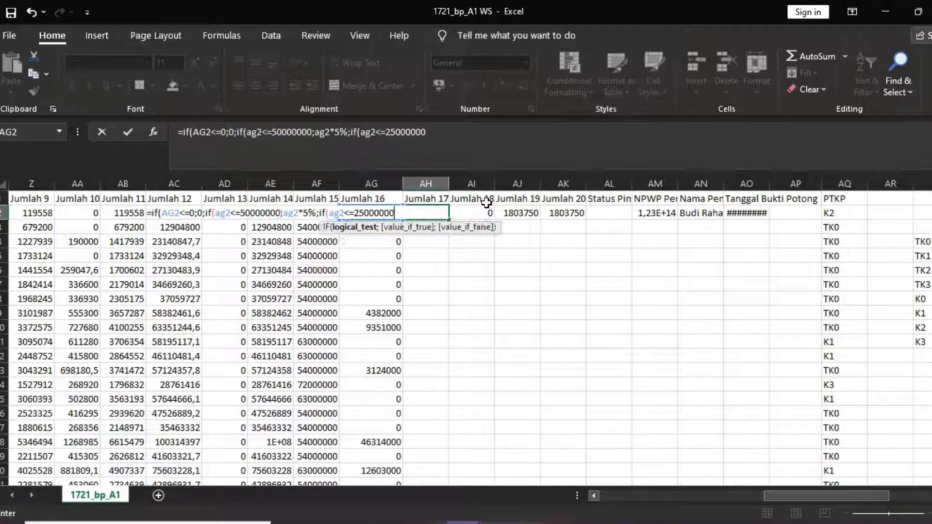
type("0;")
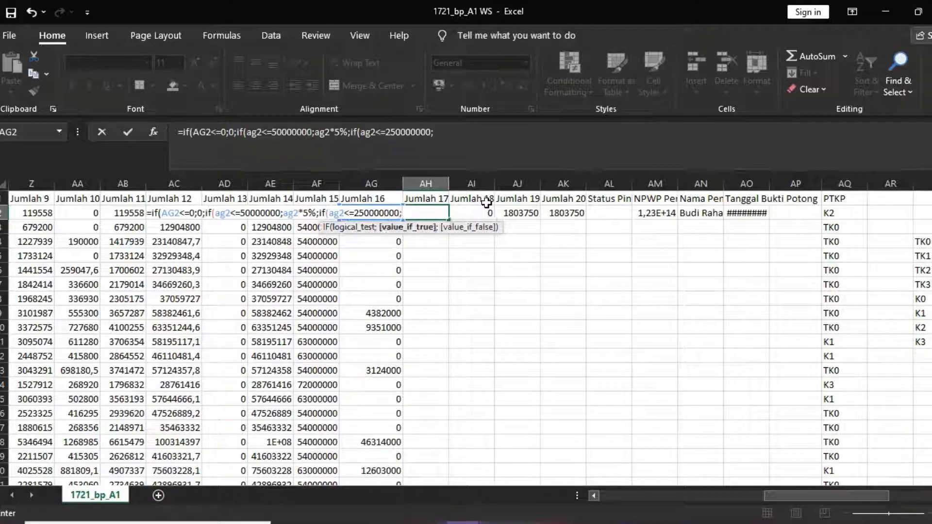
Enter (ag2-50000000)*15%+2500000 as the value if true for the 250000000 bracket in the AH2 formula
type("(")
type("ag2")
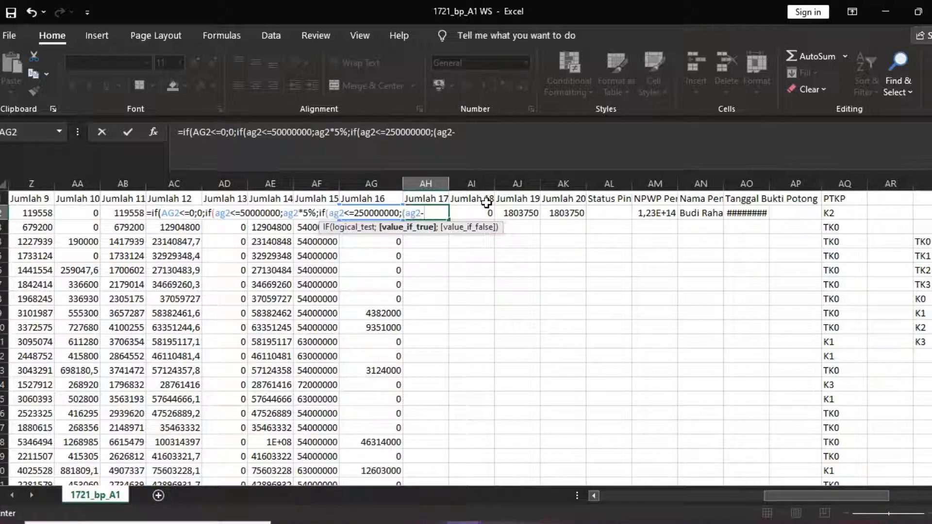
type("-50000000")
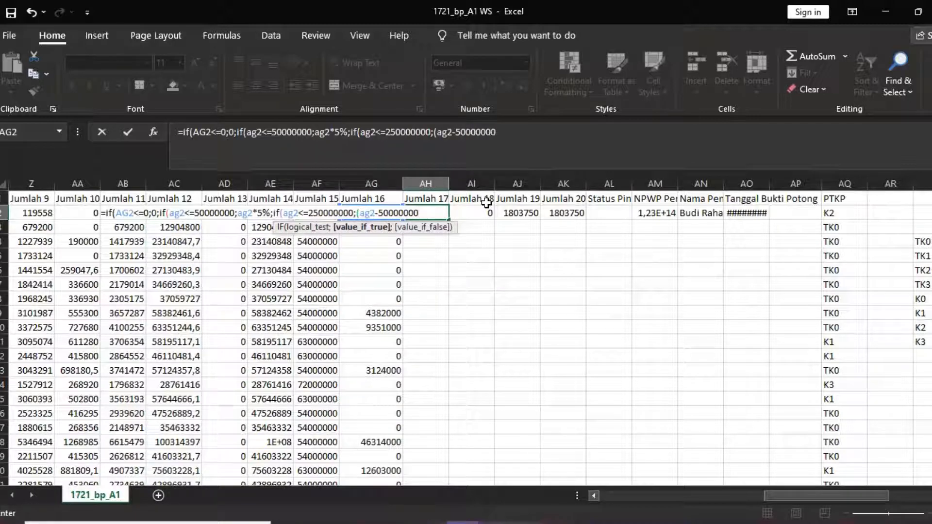
type(")*")
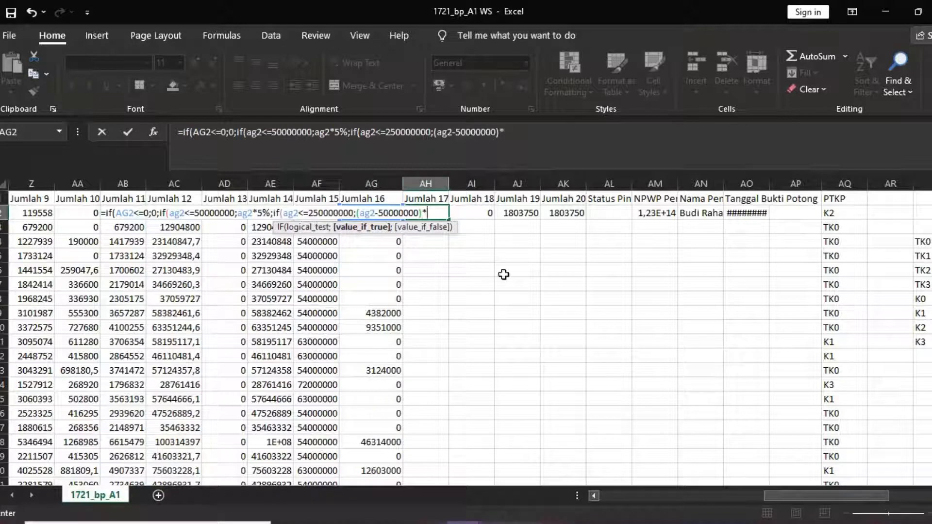
left_click_drag(805, 499, 874, 494)
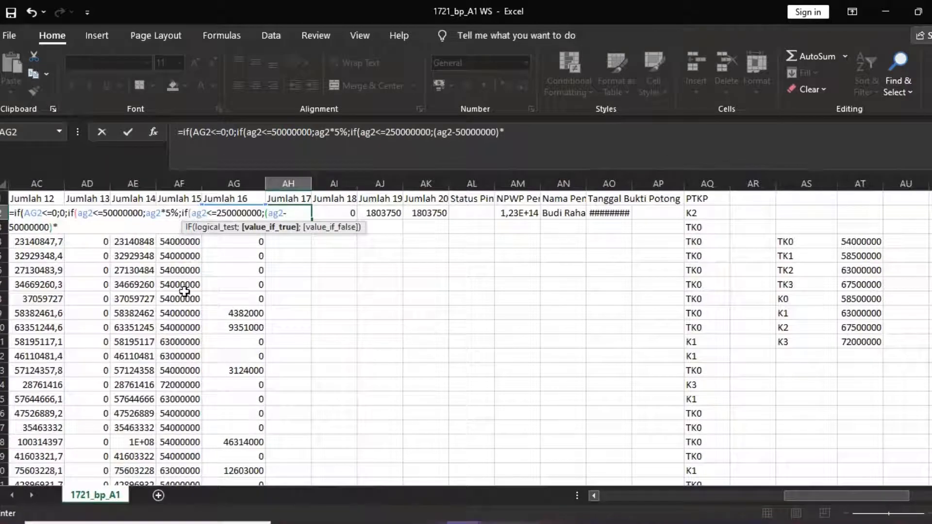
left_click_drag(808, 494, 770, 494)
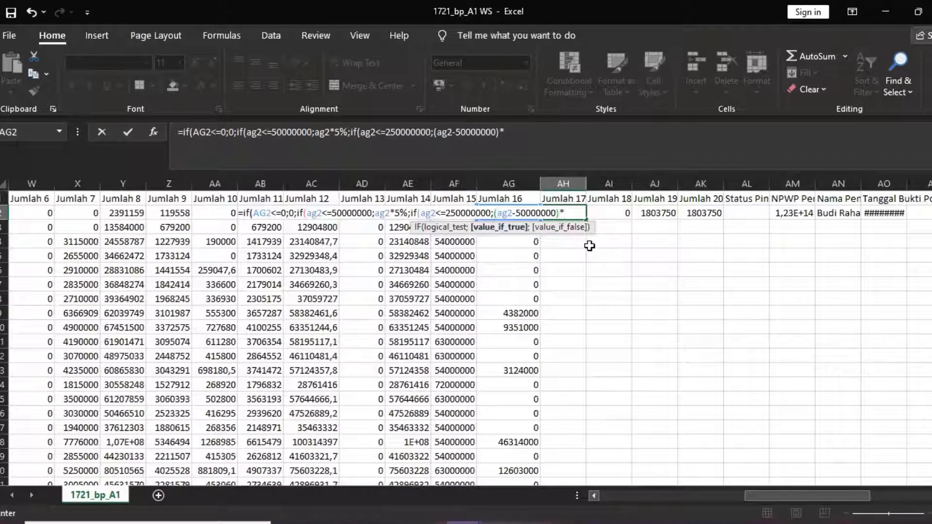
type("15%+")
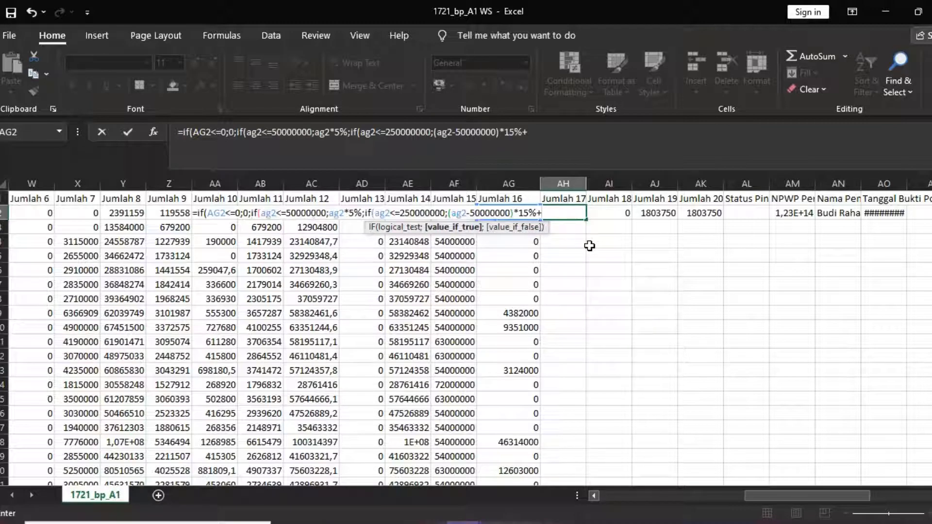
type("2500000")
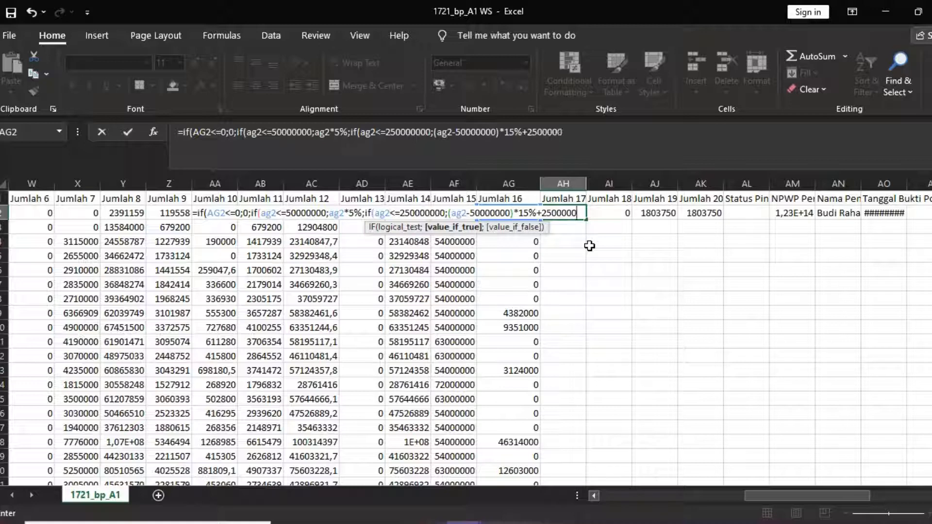
type(";")
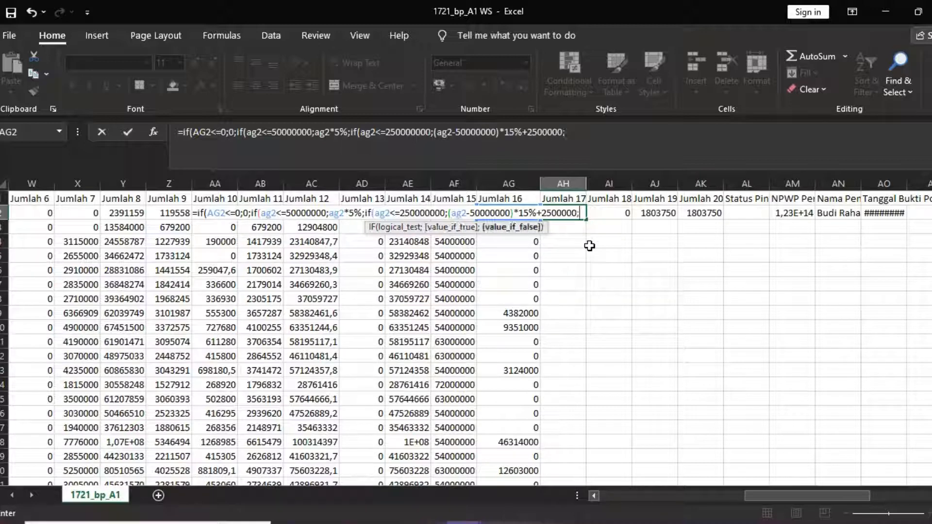
Check the Ada NPWP tariff brackets and nest another IF in the AH2 formula with the test ag2<=500000000
left_click_drag(791, 494, 859, 493)
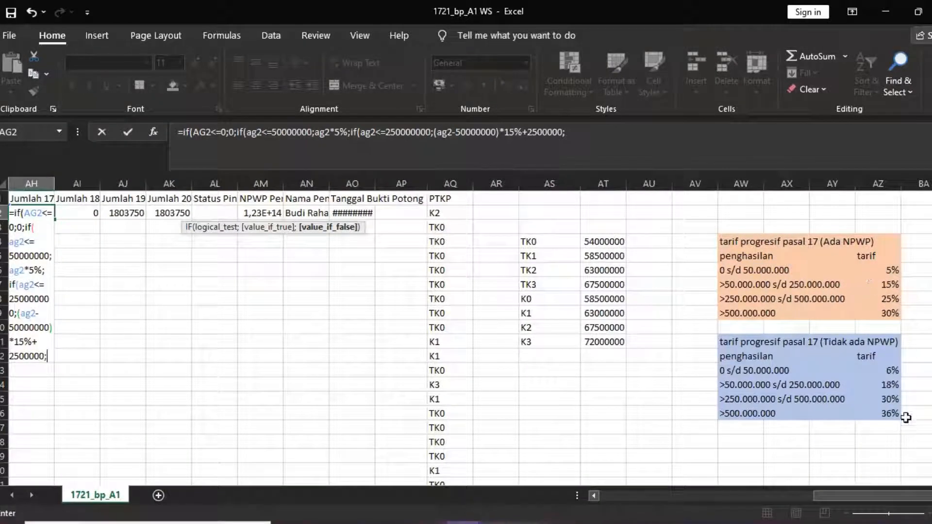
left_click_drag(913, 499, 852, 499)
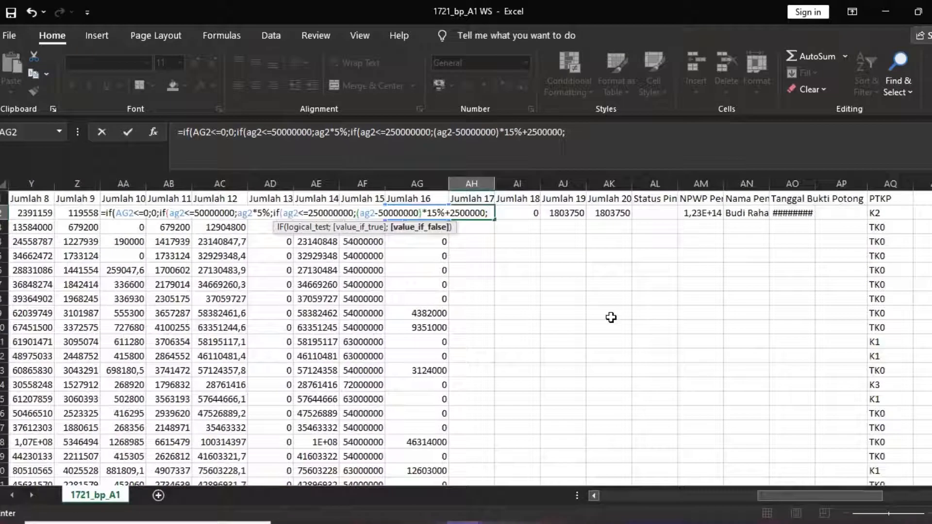
type("if")
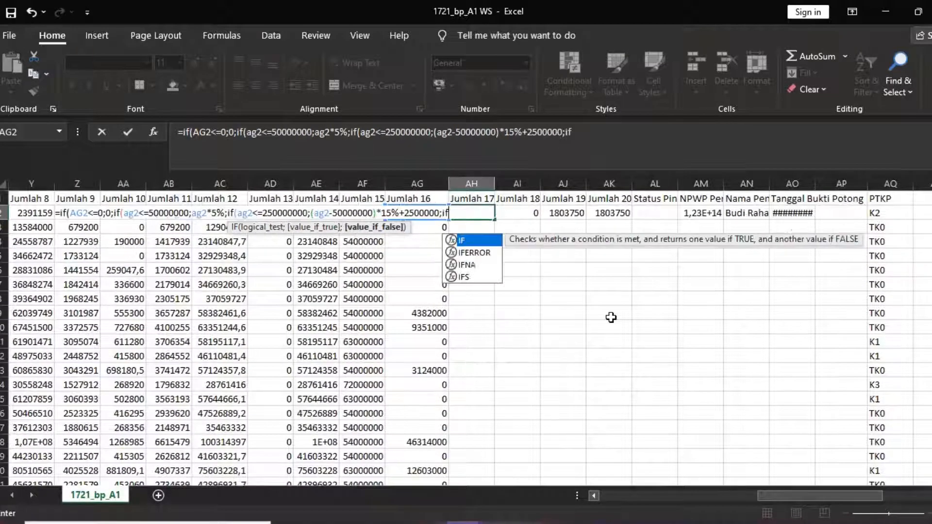
type("(")
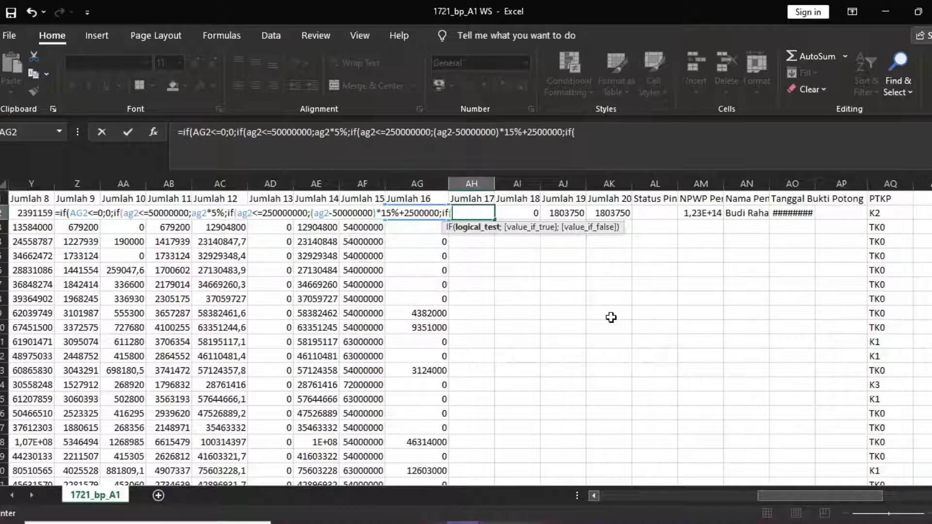
type("ag2")
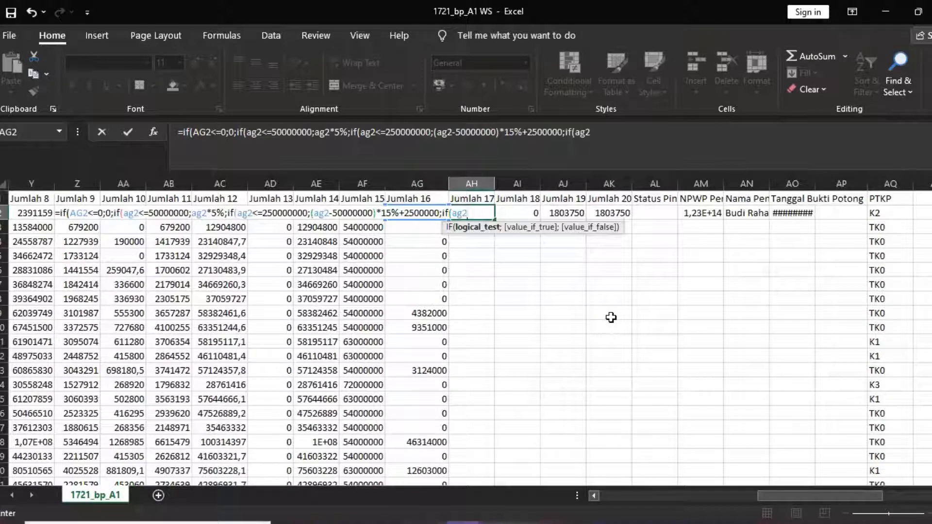
type("<=")
type("500")
type("0000000")
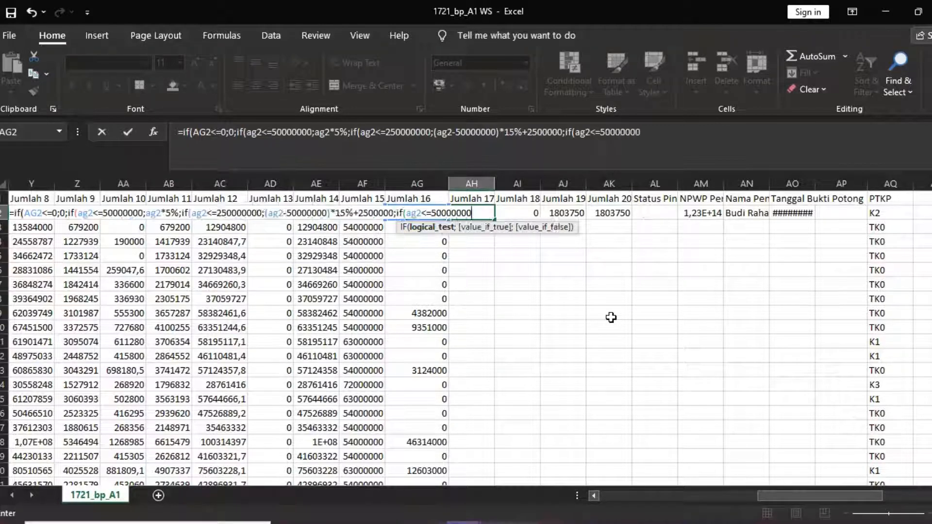
type("0;")
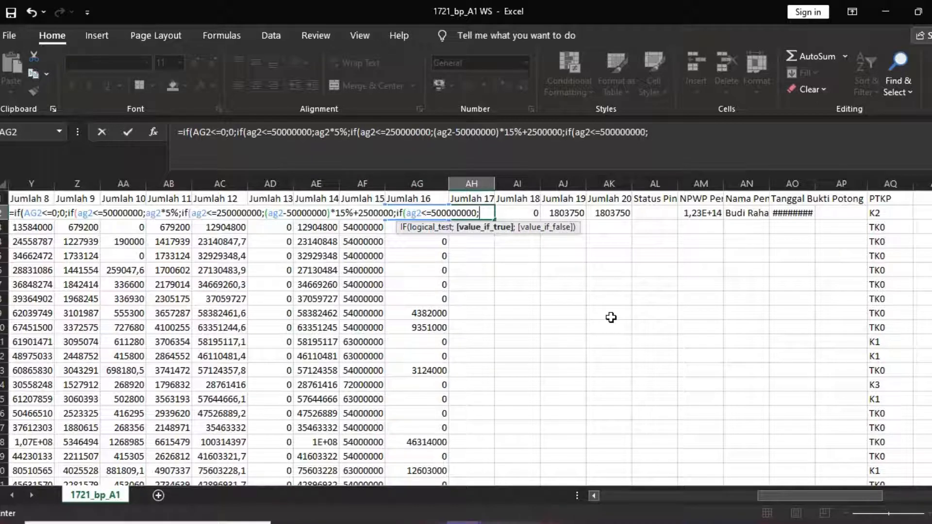
type("(ag2")
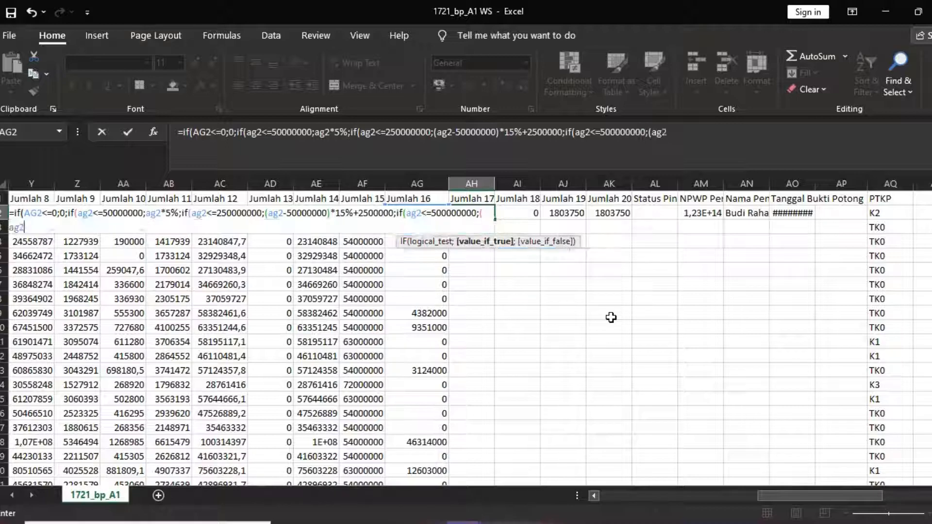
type("-250000000")
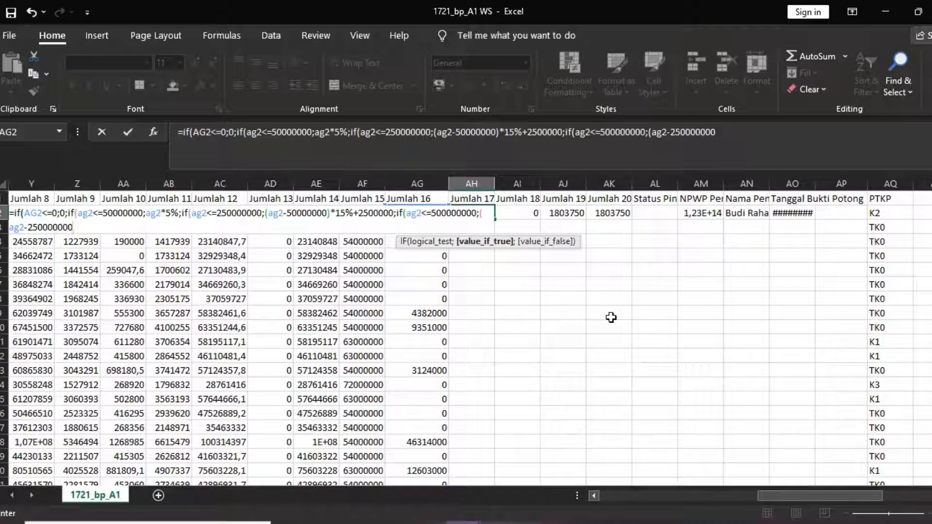
type(")*25%")
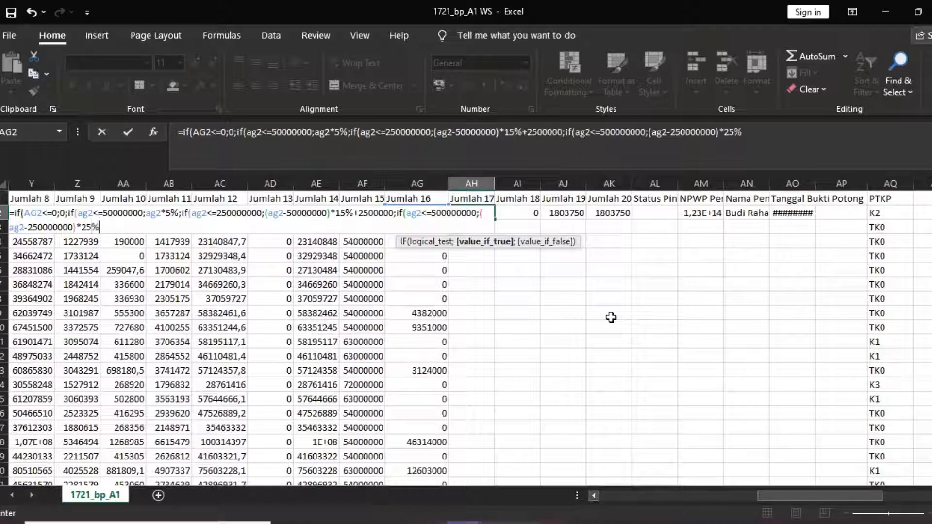
left_click_drag(811, 491, 844, 500)
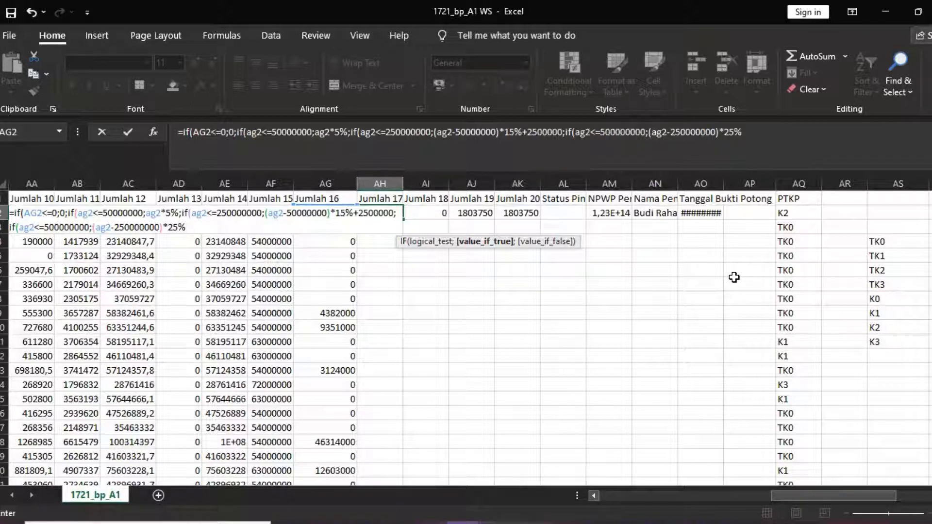
type("+32")
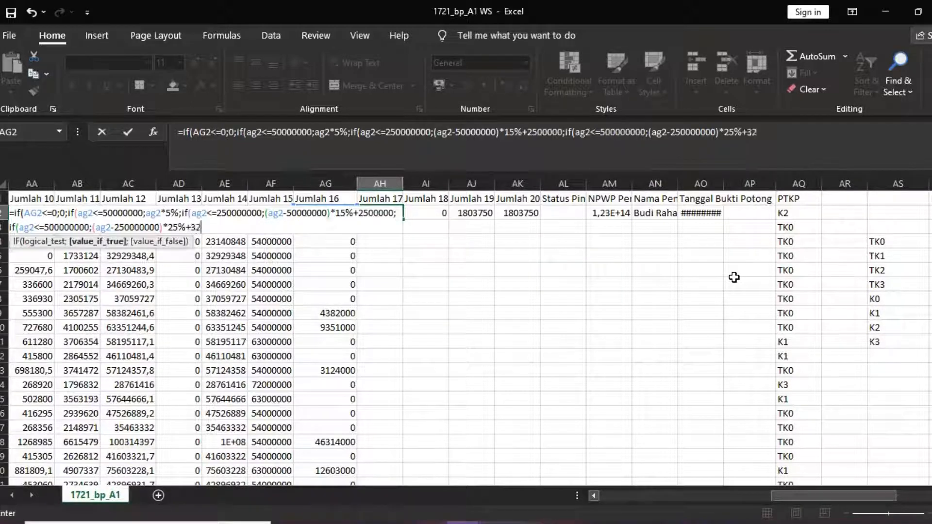
type("500000")
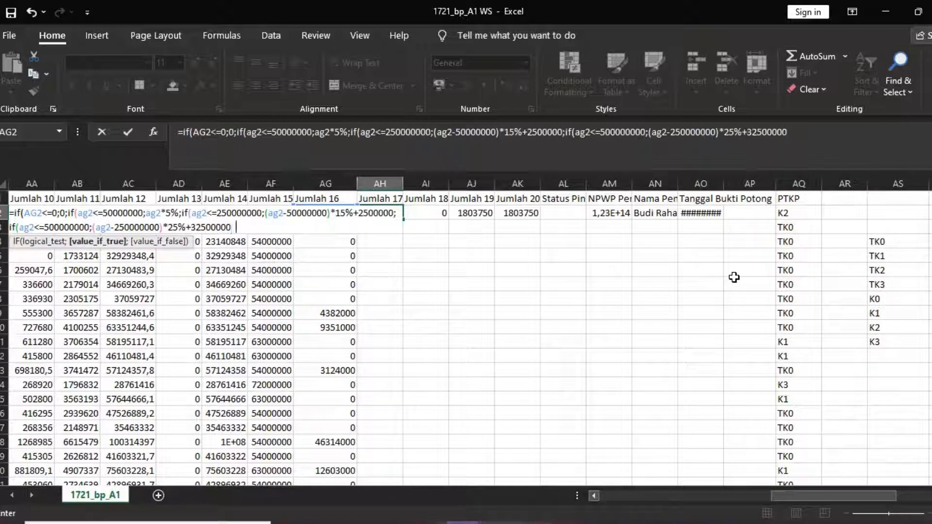
type("0")
key("BackSpace")
left_click_drag(784, 494, 835, 491)
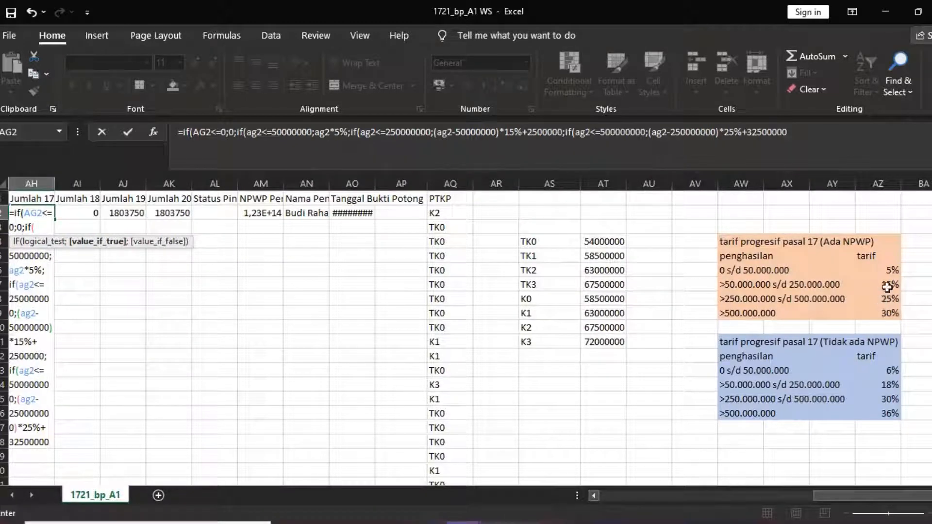
left_click_drag(865, 490, 815, 494)
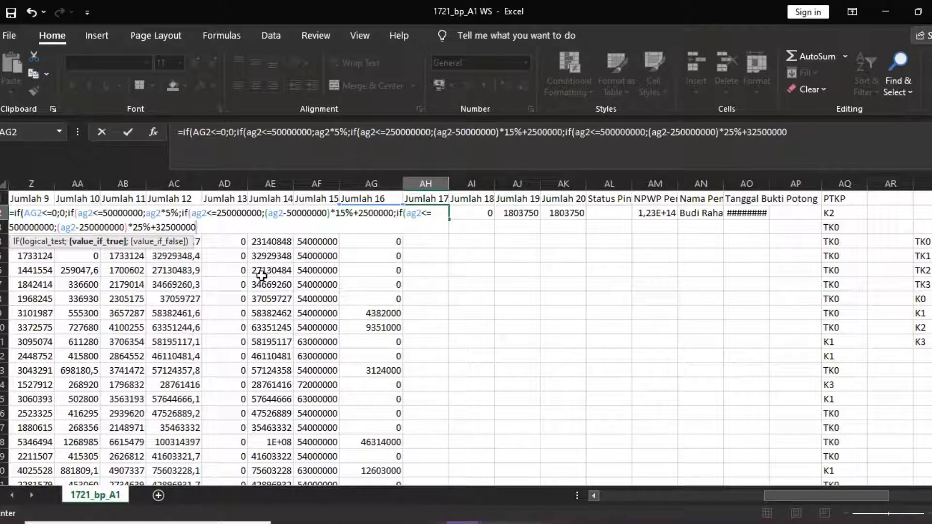
left_click_drag(800, 495, 762, 496)
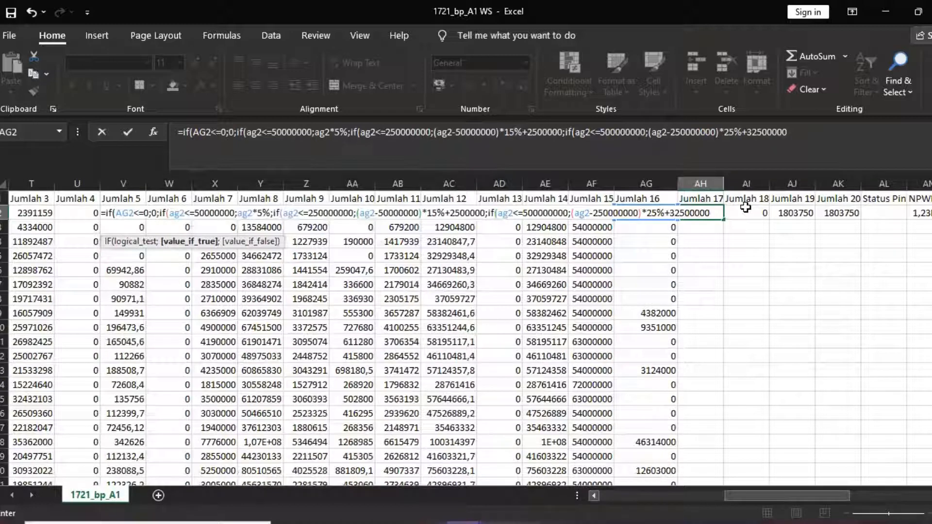
type(";")
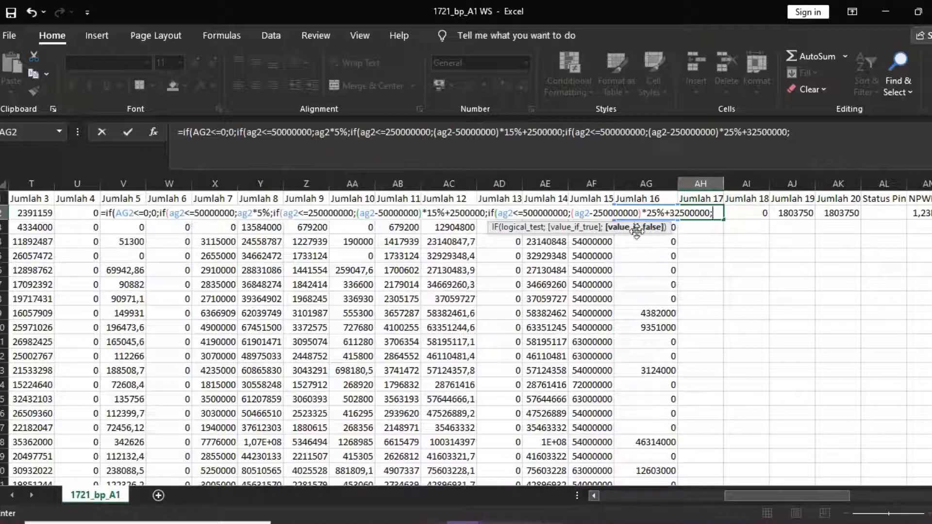
left_click_drag(811, 491, 835, 493)
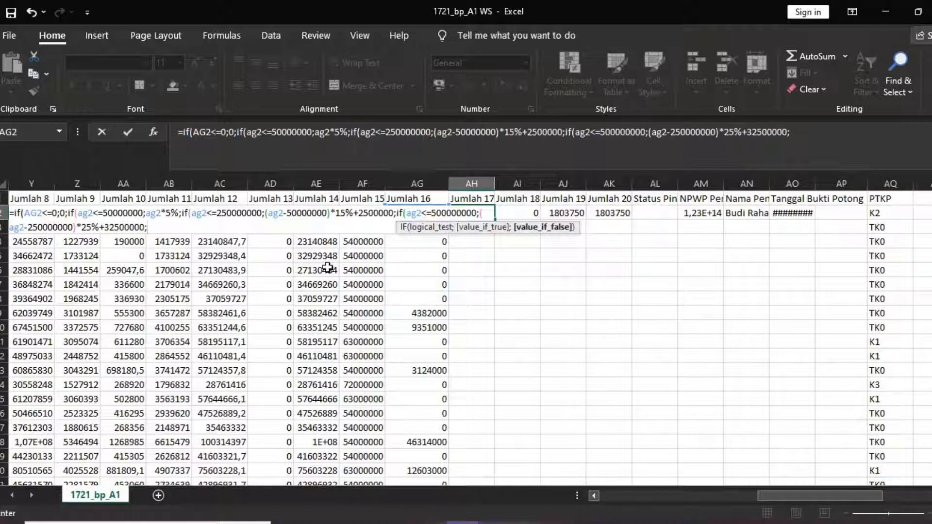
type("ig")
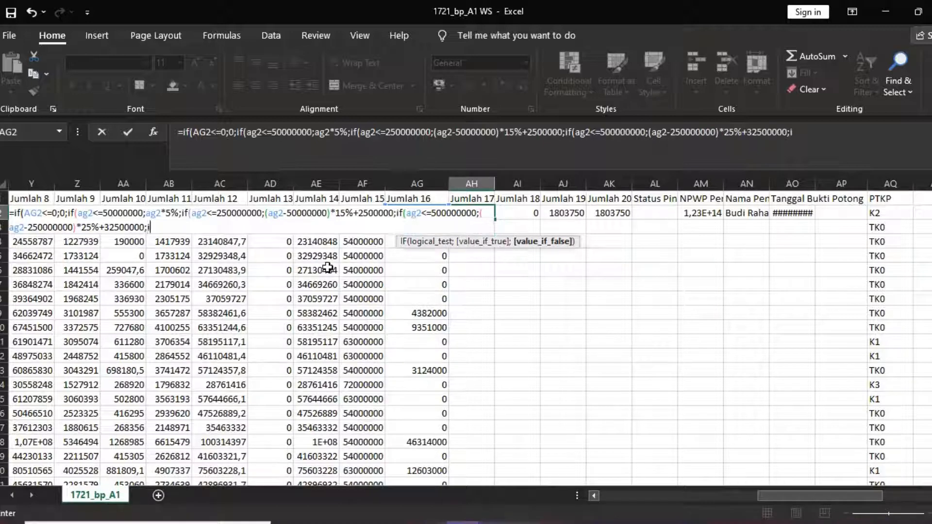
key("BackSpace")
key("BackSpace")
type("ag2")
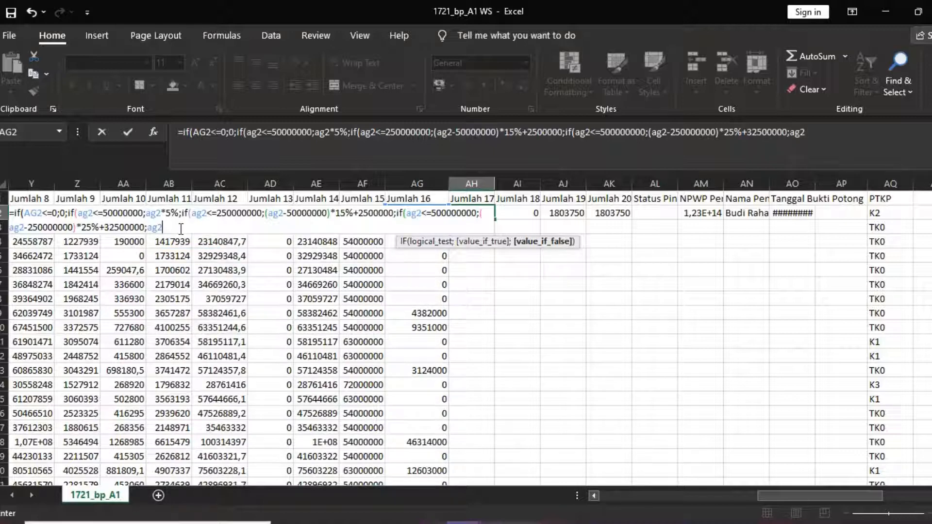
type(">5")
key("BackSpace")
type("=5000000")
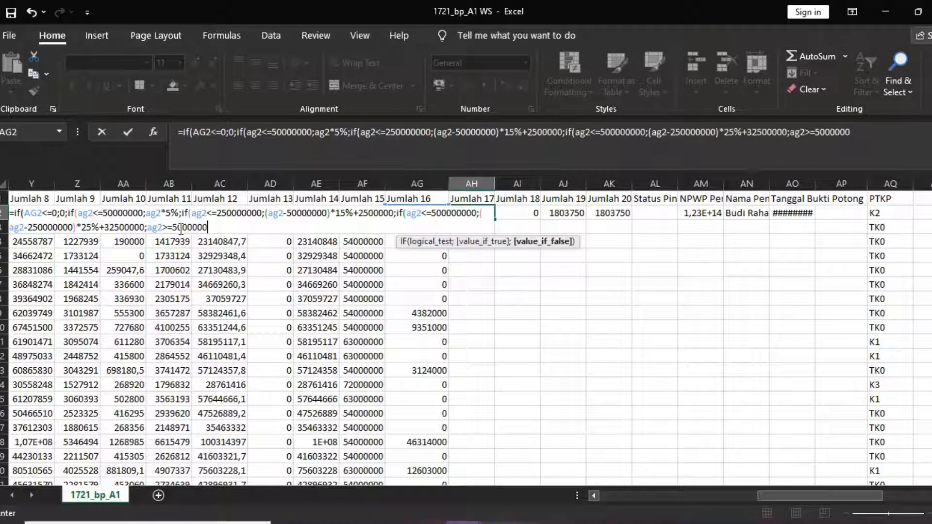
type("00")
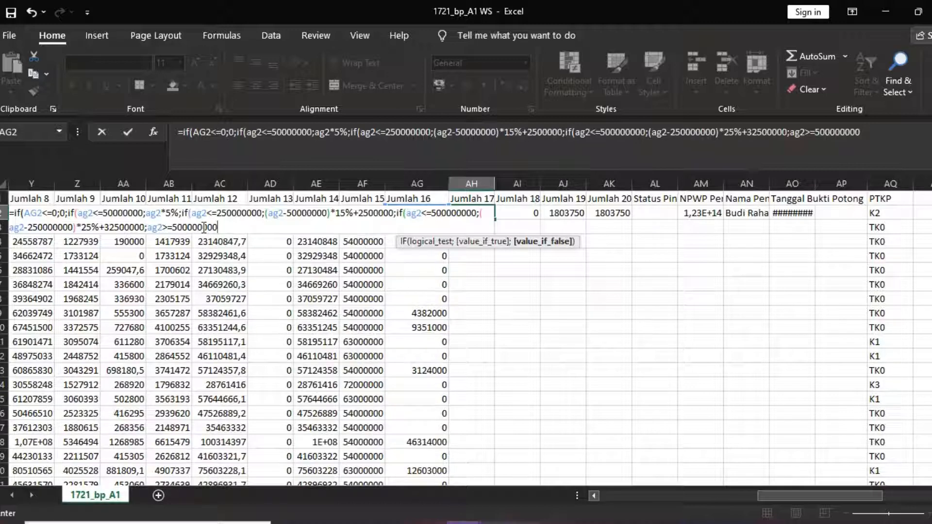
left_click_drag(225, 225, 163, 224)
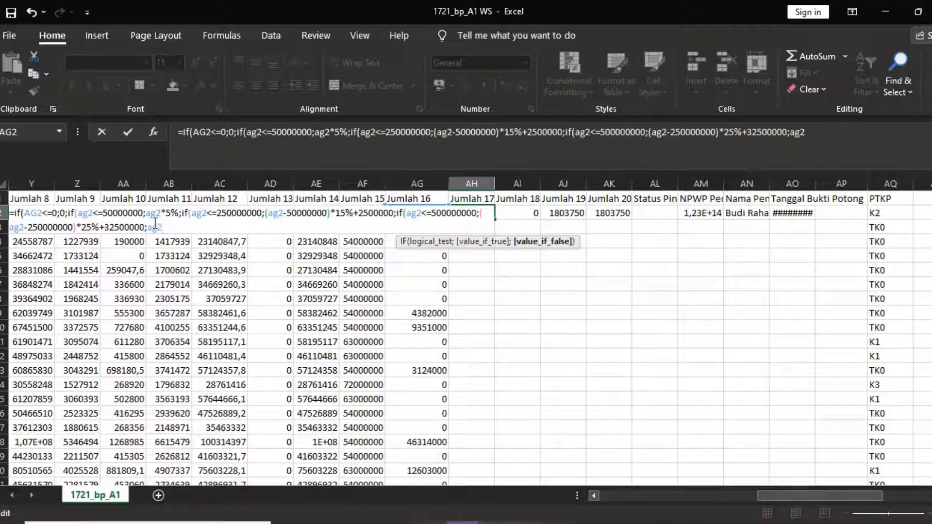
double_click(157, 230)
type("(")
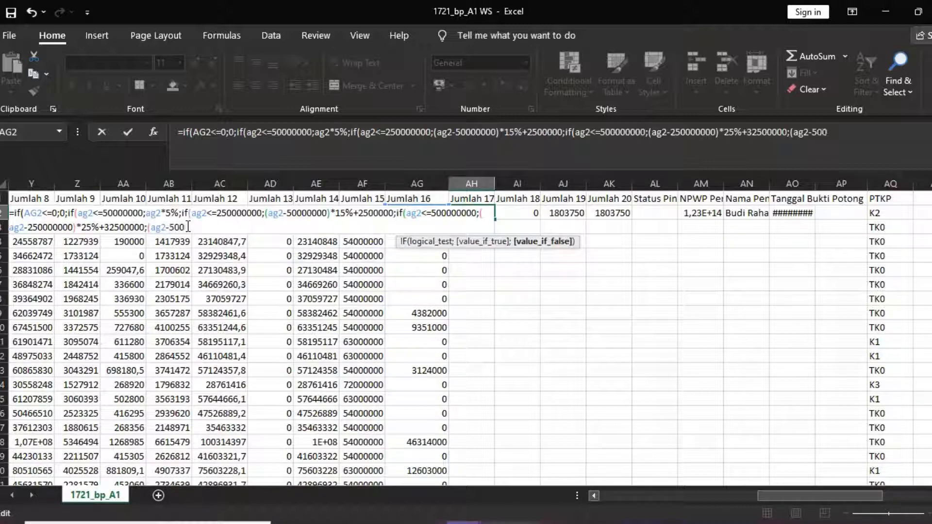
type("000000")
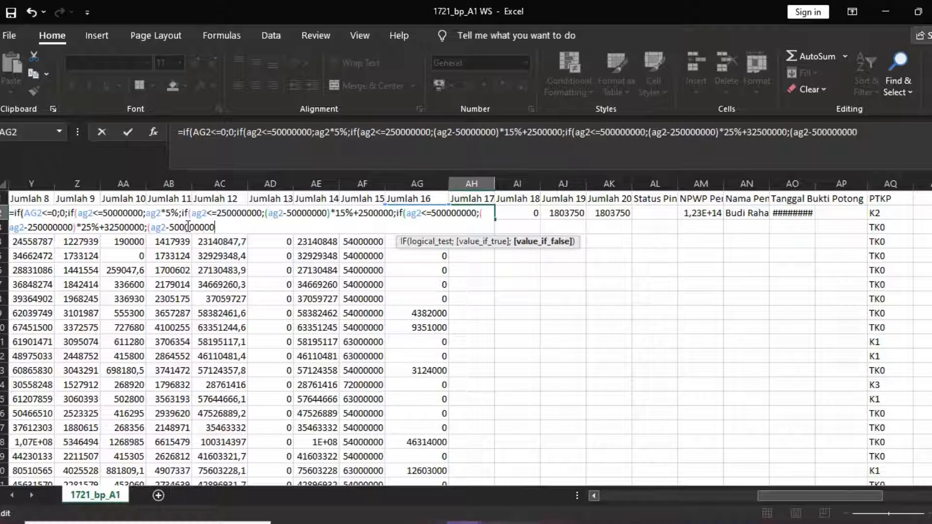
type(")*30%+9500")
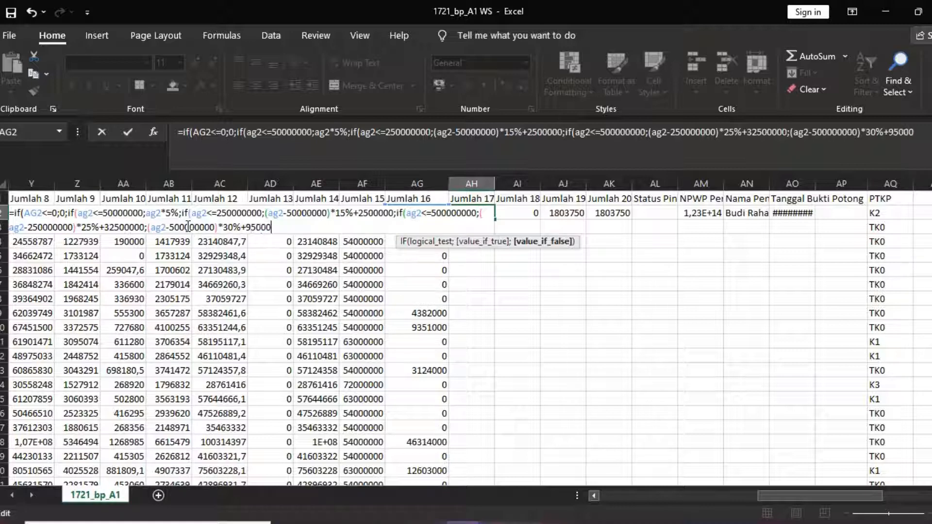
type("000")
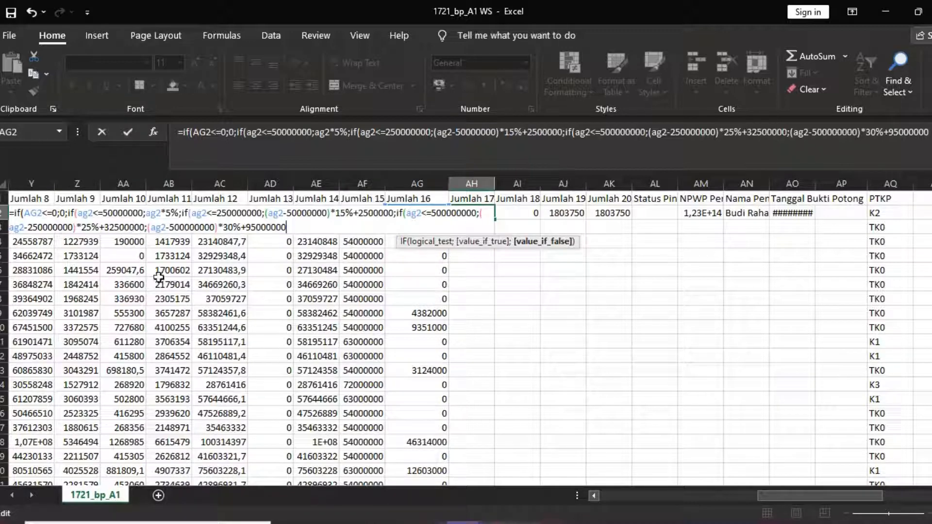
mouse_move(773, 494)
left_mouse_down()
mouse_move(870, 488)
mouse_move(861, 497)
mouse_move(873, 497)
mouse_move(790, 494)
left_mouse_up()
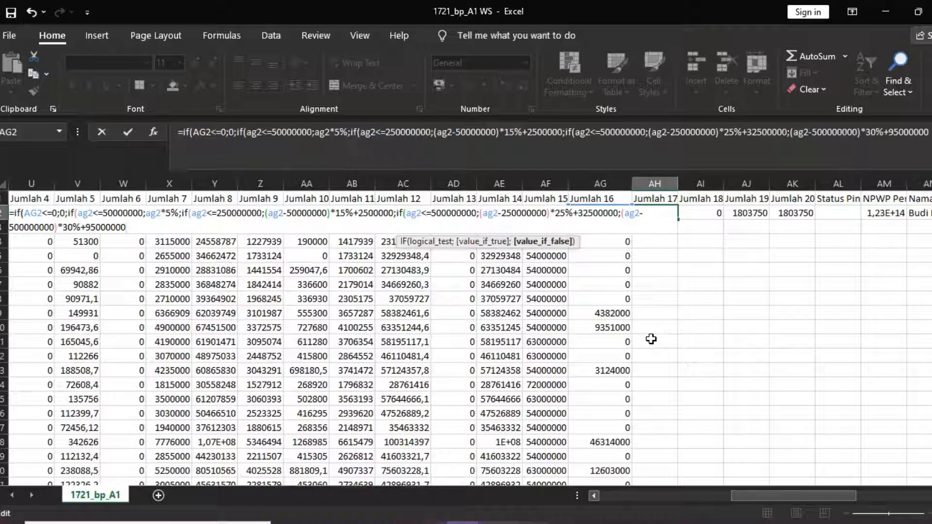
type(")))")
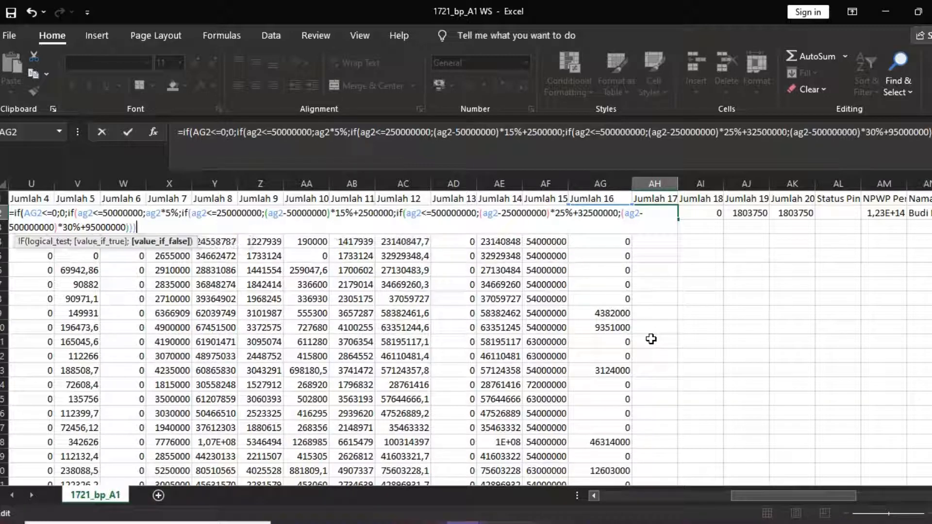
type(")")
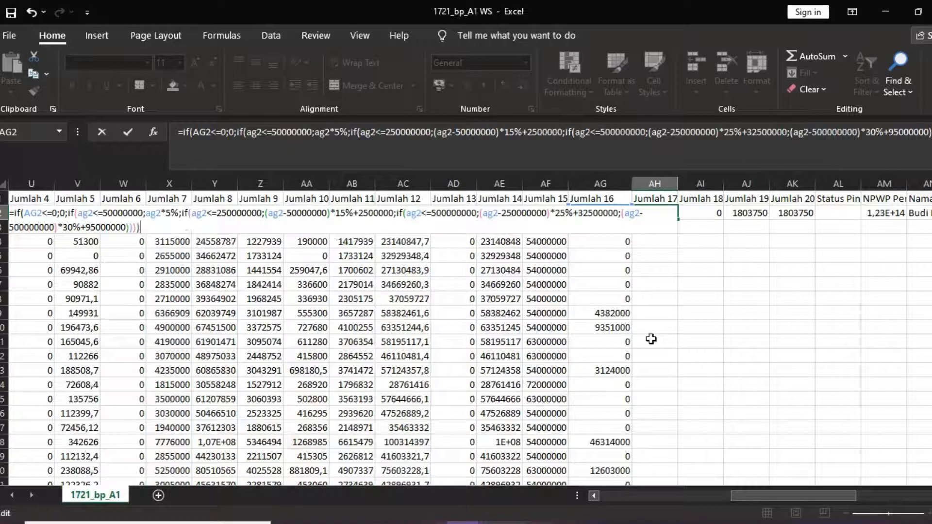
key("Return")
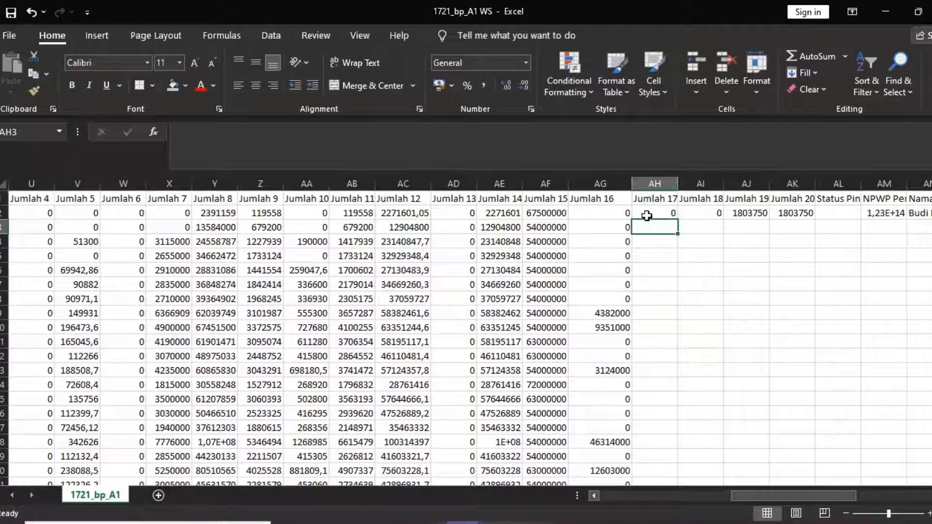
Review the Jumlah 17 formula in AH2 against the employees' NPWP column and the Ada NPWP and Tidak ada NPWP tariff tables
left_click(647, 214)
left_click_drag(807, 495, 848, 495)
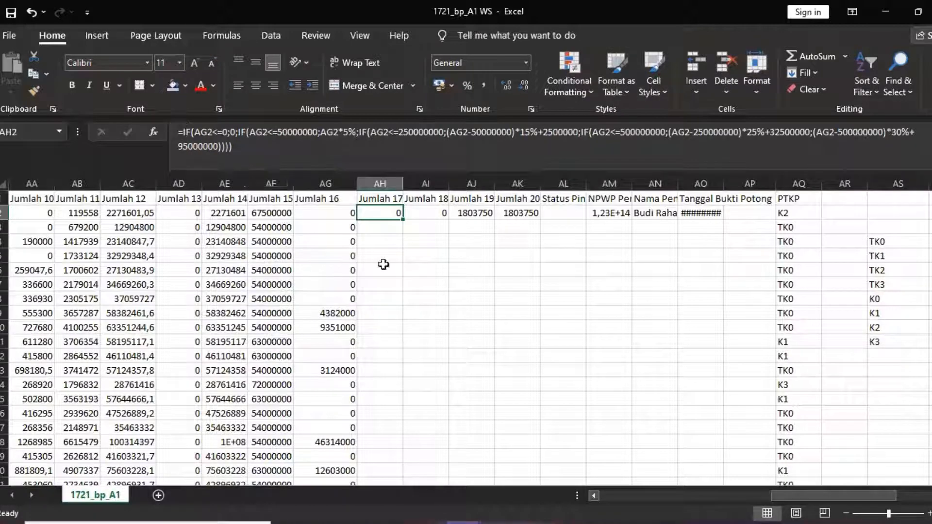
left_click(412, 253)
left_click(376, 217)
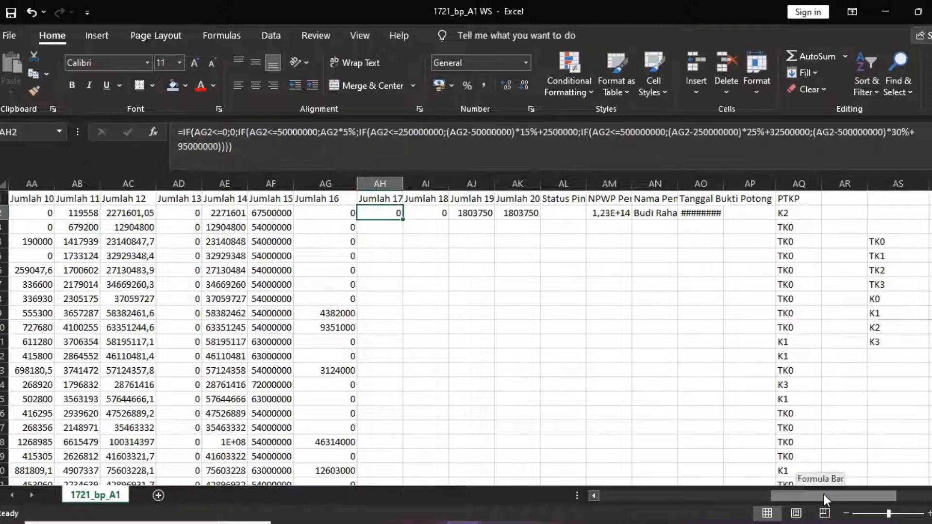
left_click_drag(824, 500, 690, 499)
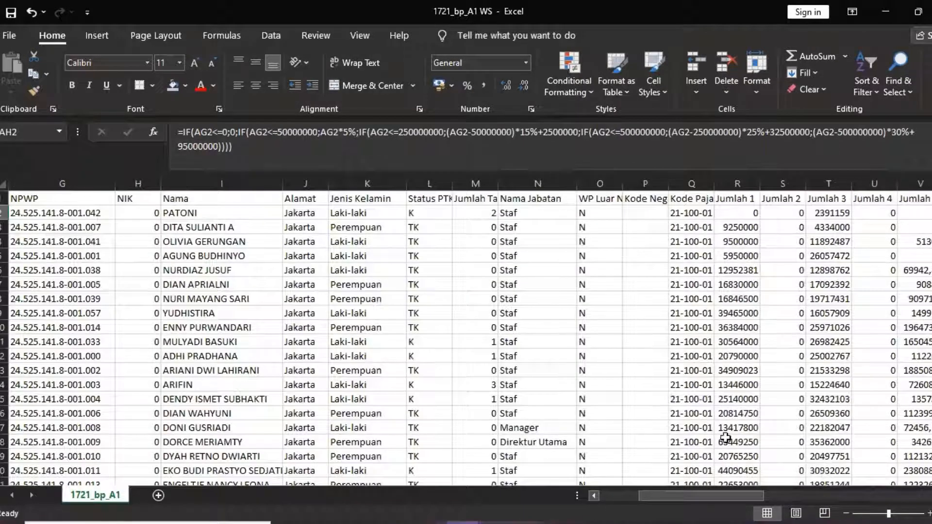
left_click_drag(748, 495, 704, 496)
scroll(385, 335, "down", 4)
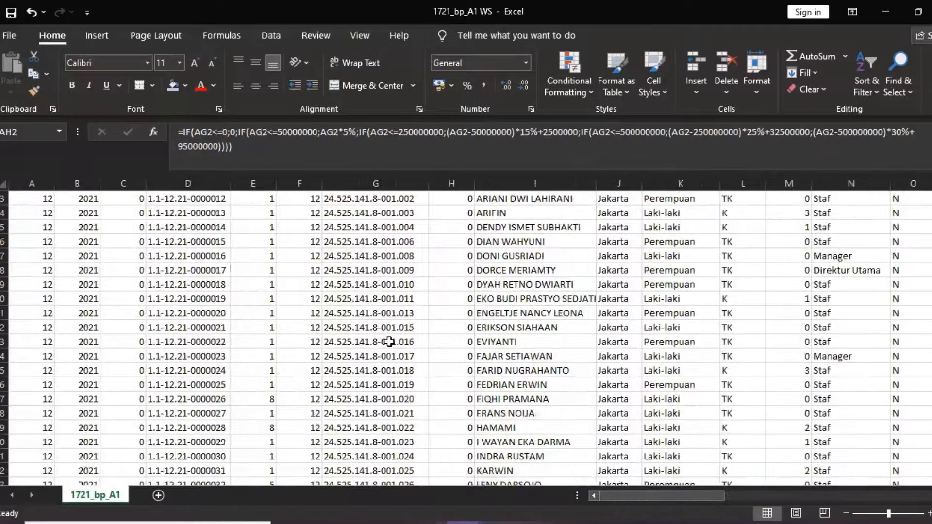
scroll(388, 339, "down", 4)
scroll(401, 330, "up", 8)
left_click_drag(646, 496, 851, 485)
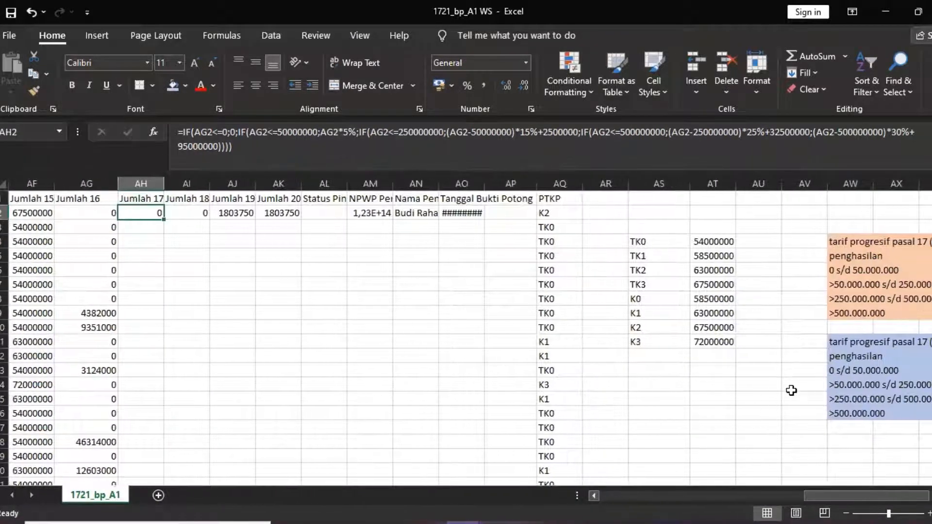
scroll(815, 340, "right", 2)
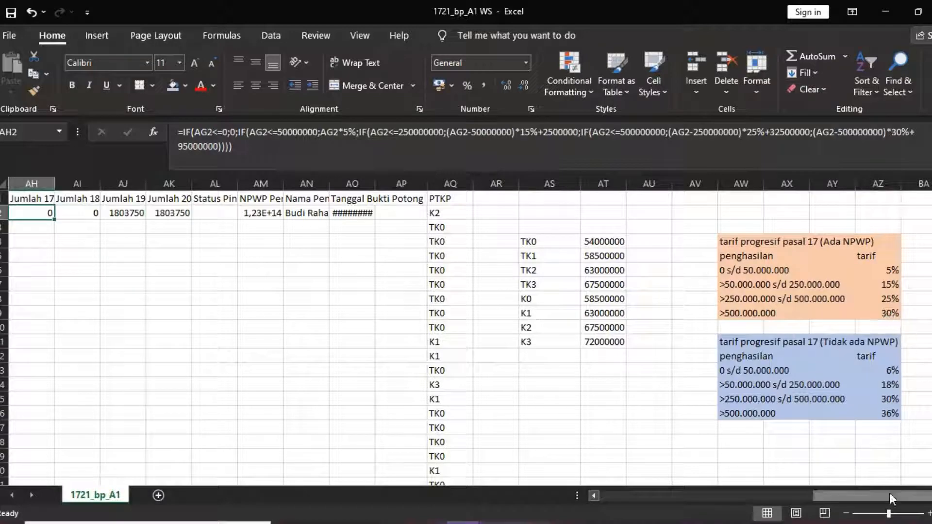
left_click_drag(891, 498, 826, 486)
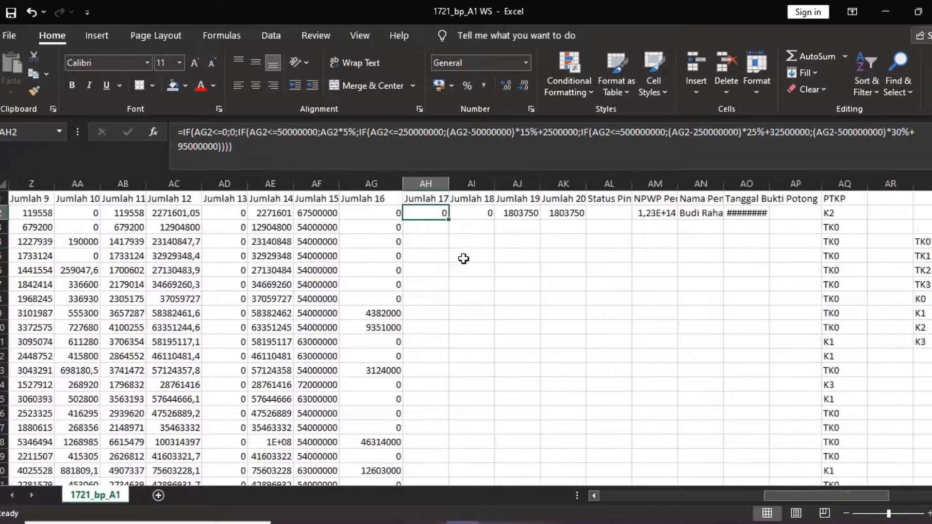
Fill the Jumlah 17 formula from AH2 down to the last employee row, AH58
left_click(438, 234)
left_click(437, 212)
left_click_drag(449, 218, 461, 486)
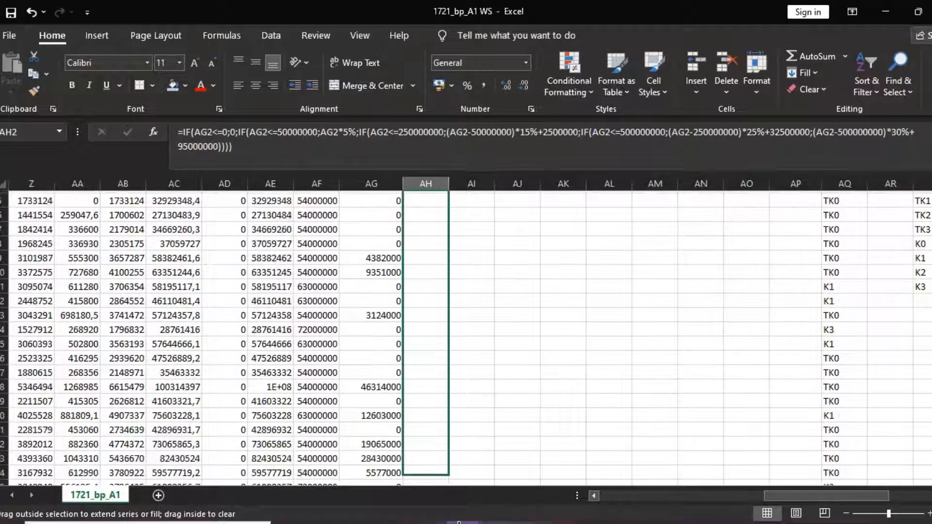
left_click_drag(459, 521, 434, 465)
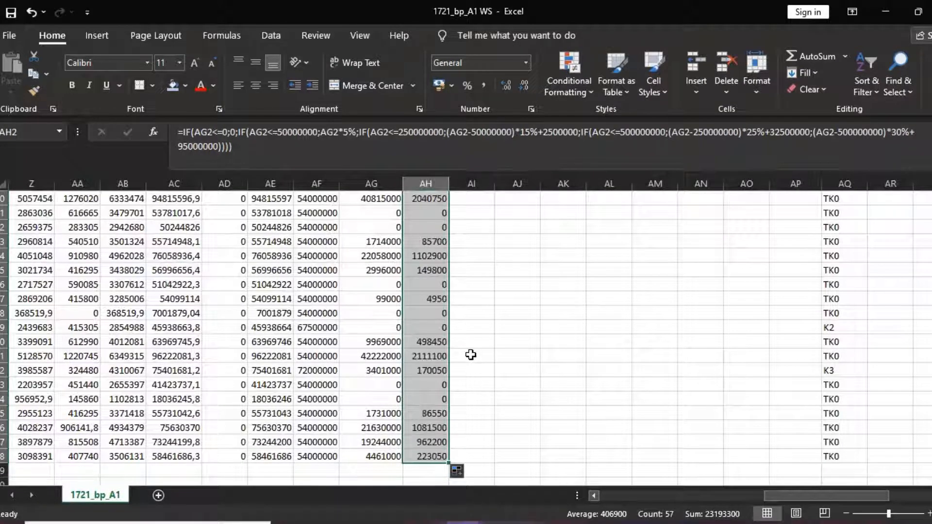
scroll(506, 313, "up", 10)
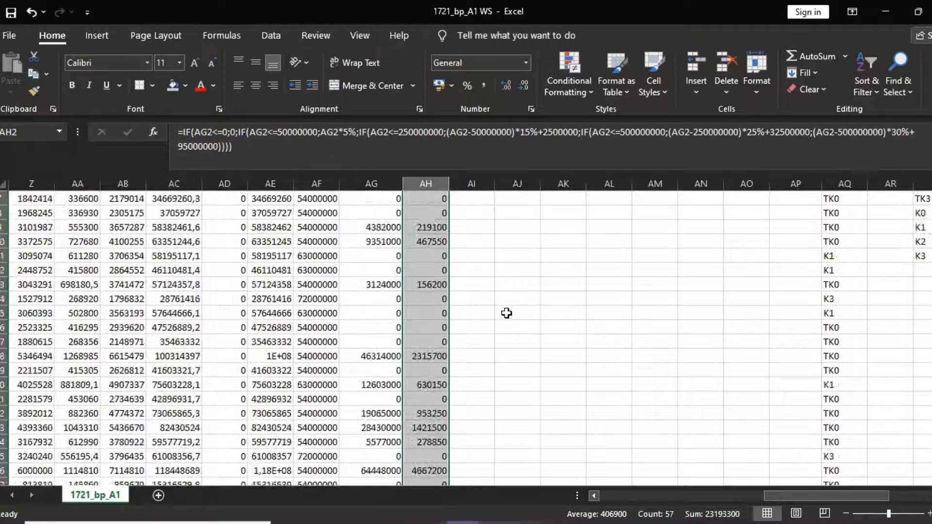
left_click(472, 224)
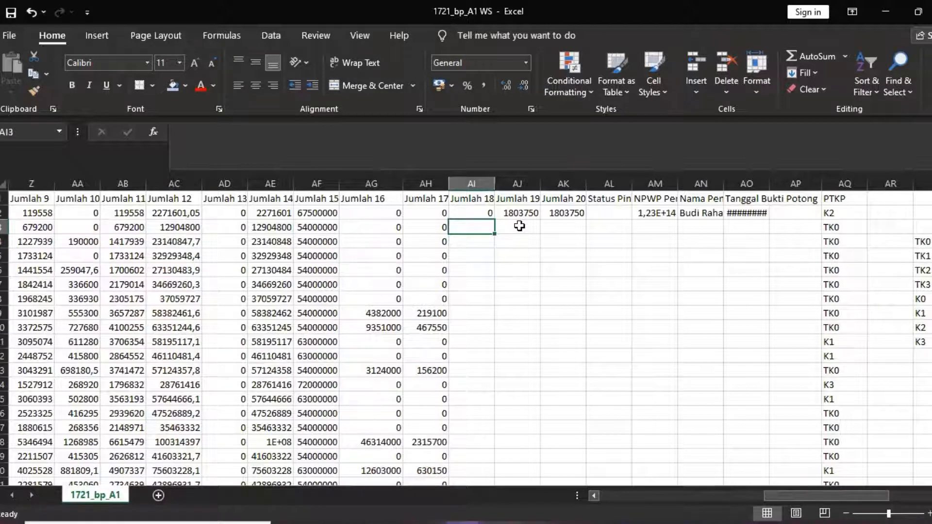
Check item 18 in the eSPT form's B.2 Penghitungan PPh section, then fill the 0 in AI2 down Jumlah 18 to AI58 in Excel
left_click(283, 213)
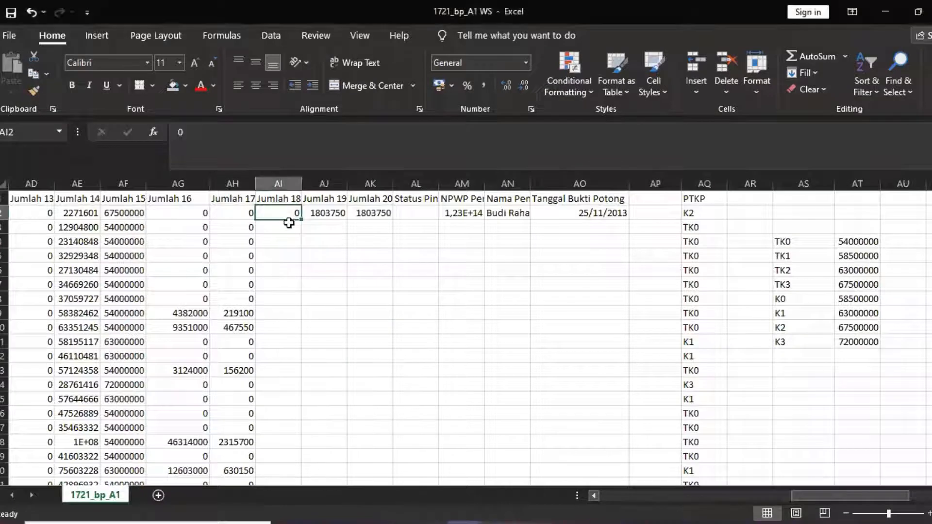
left_click(289, 224)
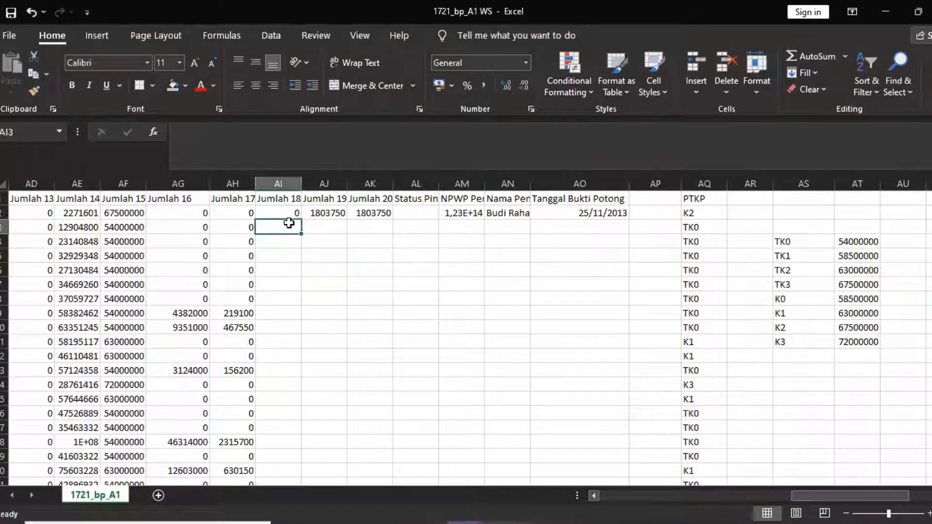
left_click(285, 212)
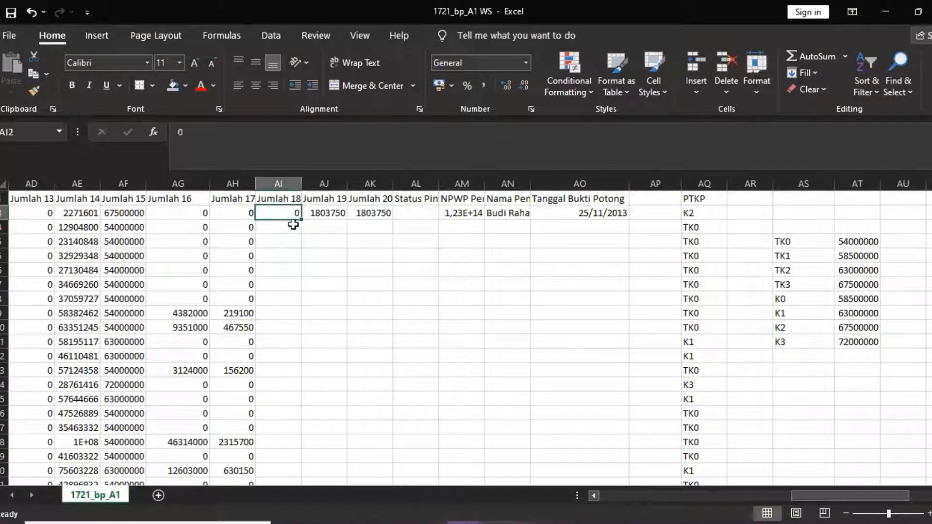
left_click(643, 523)
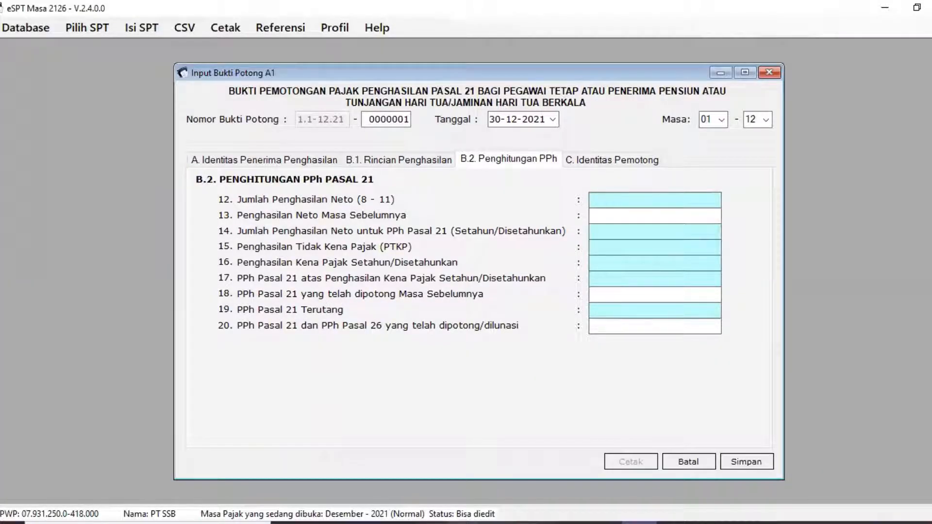
mouse_move(417, 505)
left_click(359, 470)
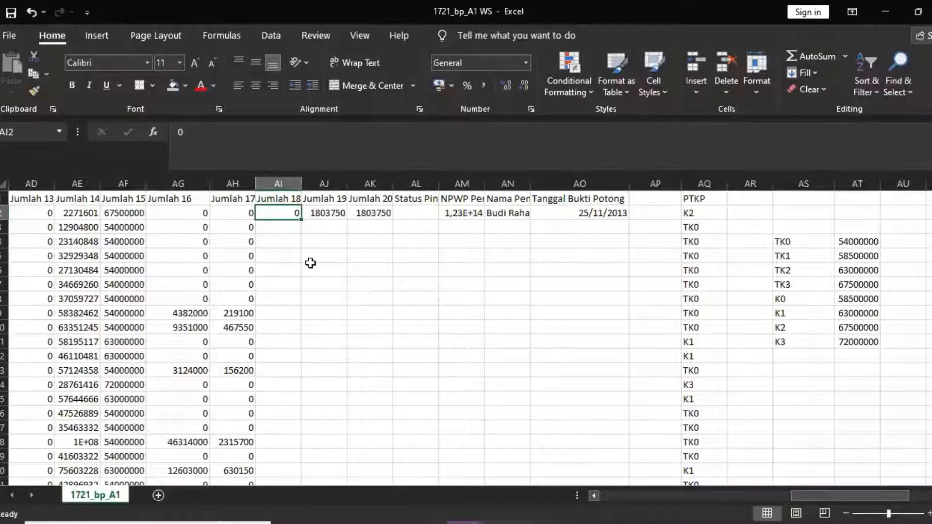
left_click_drag(878, 496, 836, 490)
left_click(570, 242)
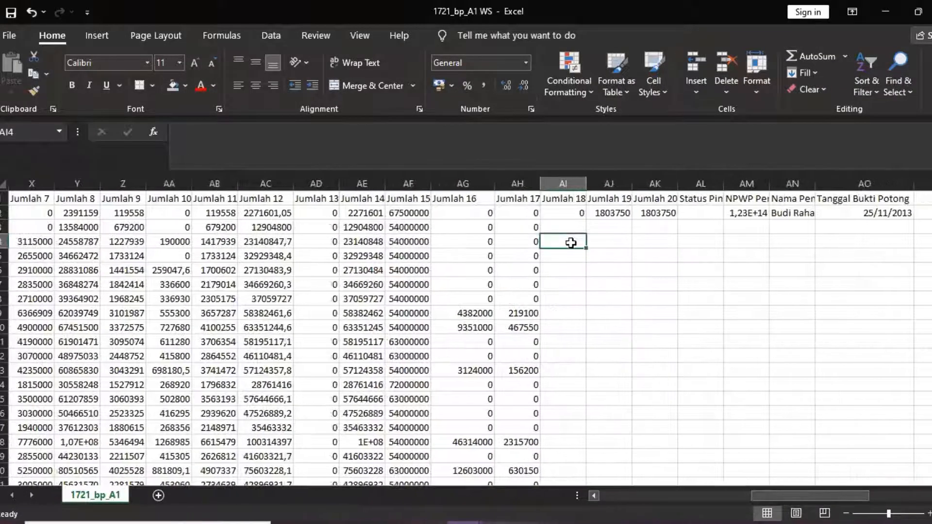
left_click(571, 212)
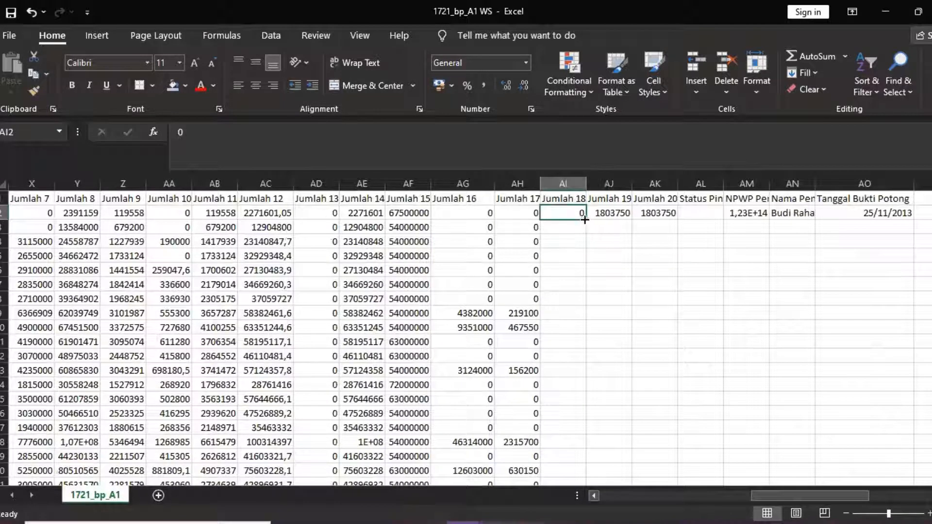
left_click_drag(584, 220, 588, 464)
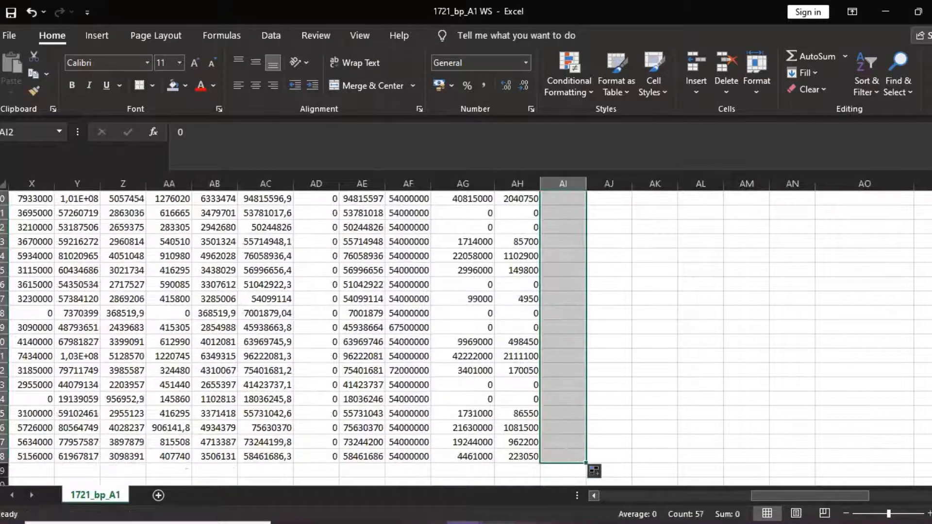
scroll(821, 379, "up", 10)
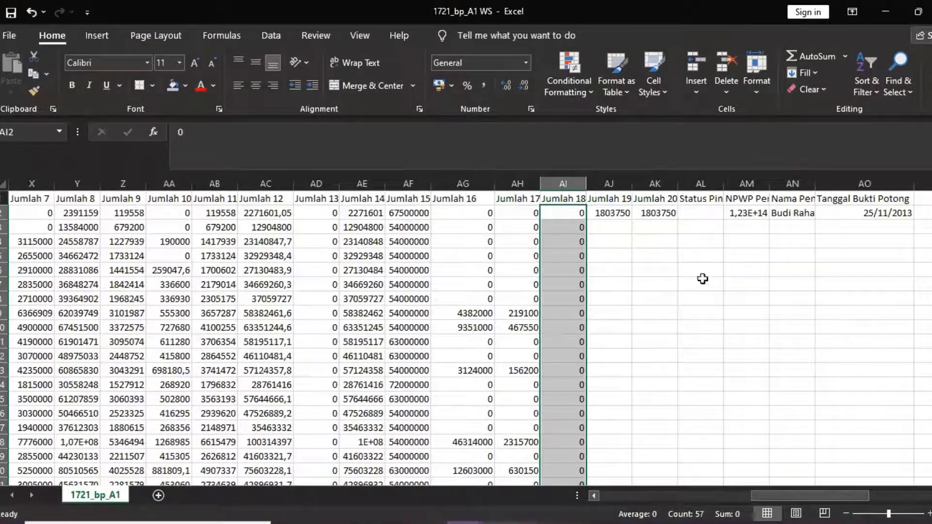
left_click(638, 238)
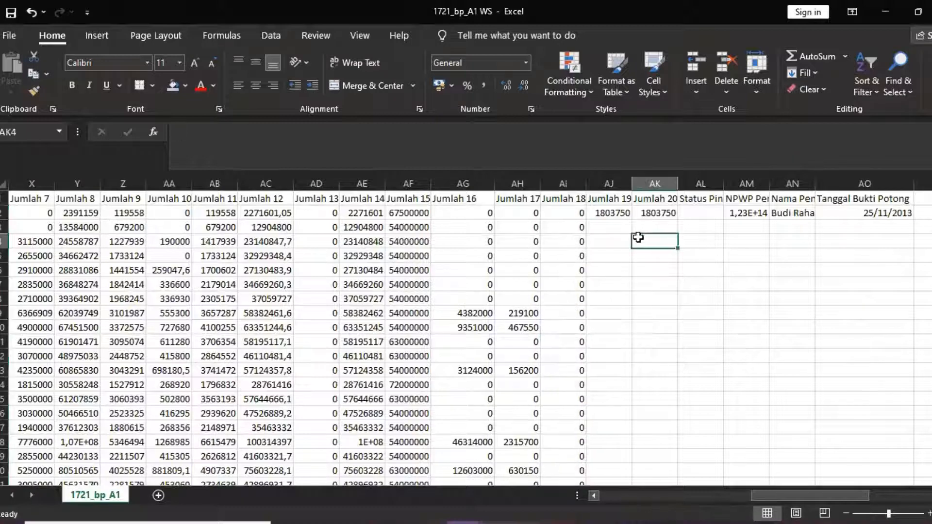
Select AJ2 under Jumlah 19 and switch to eSPT to check item 19, PPh Pasal 21 Terutang, in the B.2 section
left_click(569, 214)
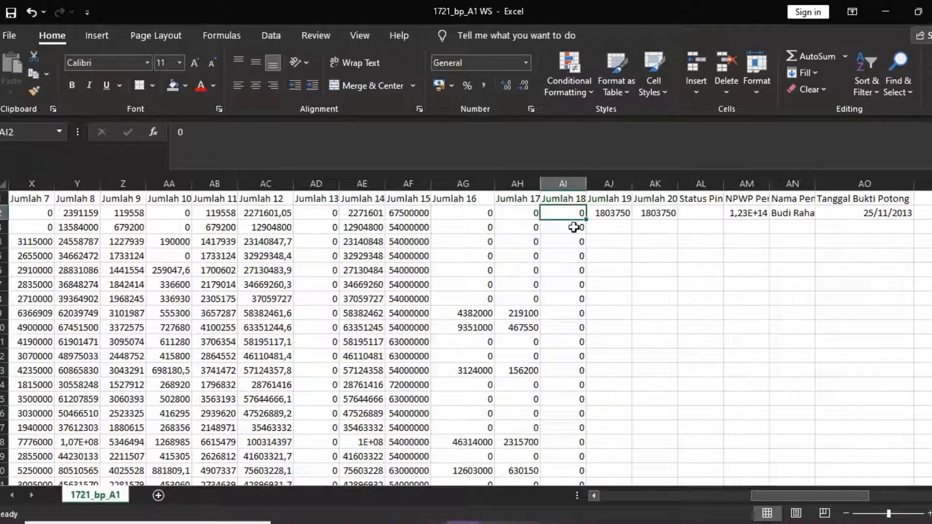
left_click(610, 213)
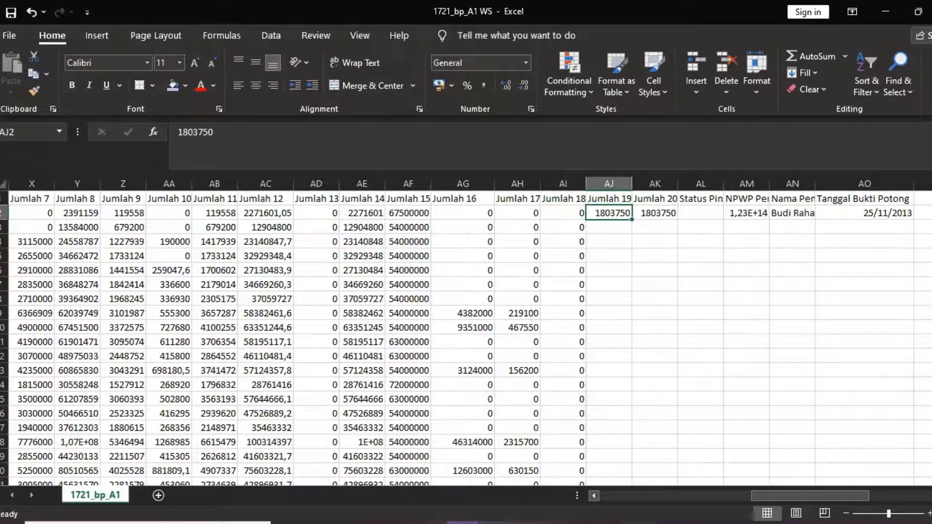
left_click(587, 523)
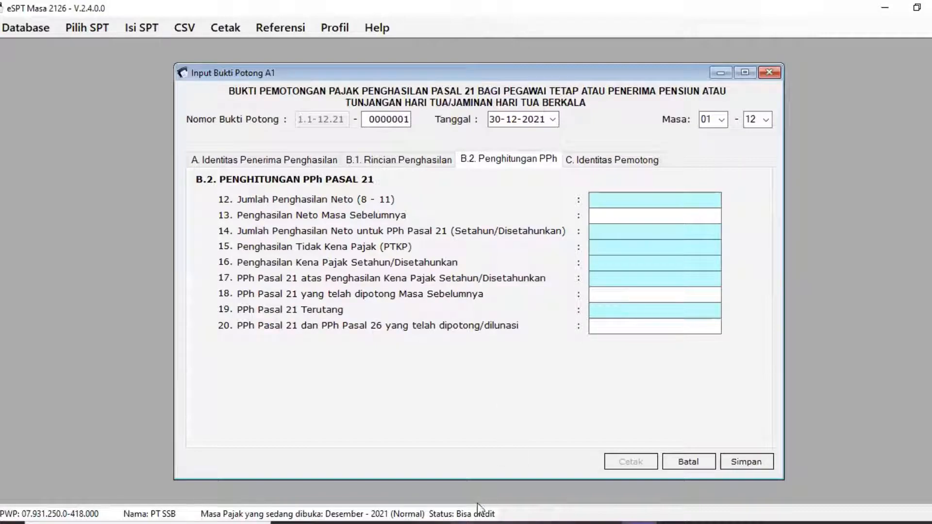
Switch to the 1721_bp_A1 WS workbook in Excel and set Jumlah 19 in cell AJ2 to =AH2
left_click(463, 522)
left_click(380, 470)
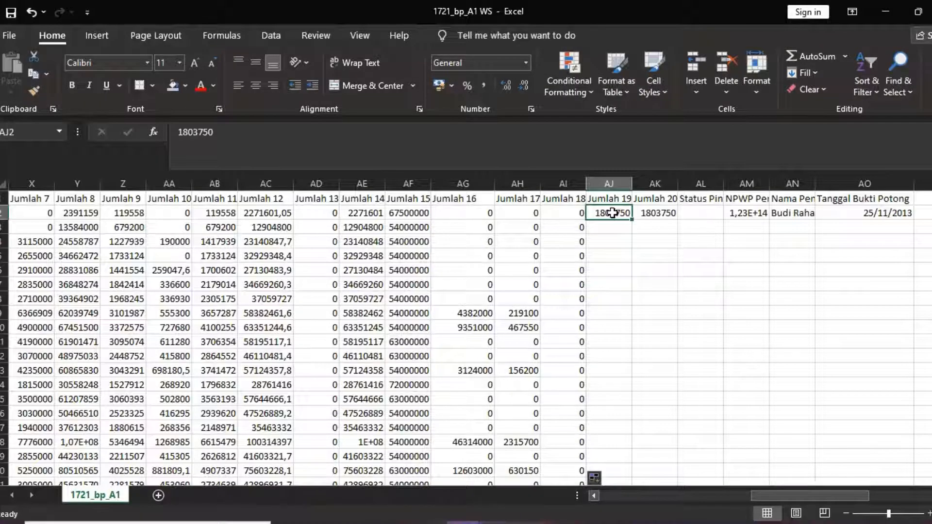
left_click(528, 213)
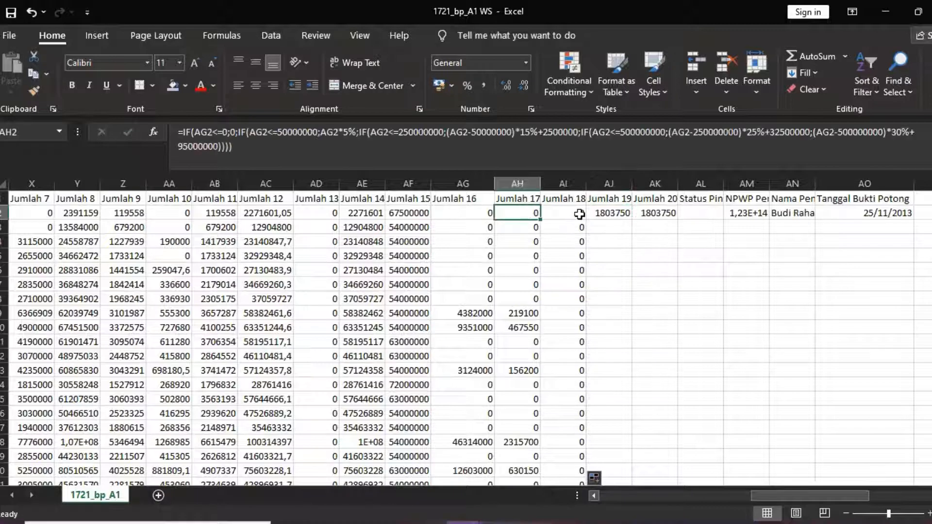
left_click(619, 214)
left_click(633, 236)
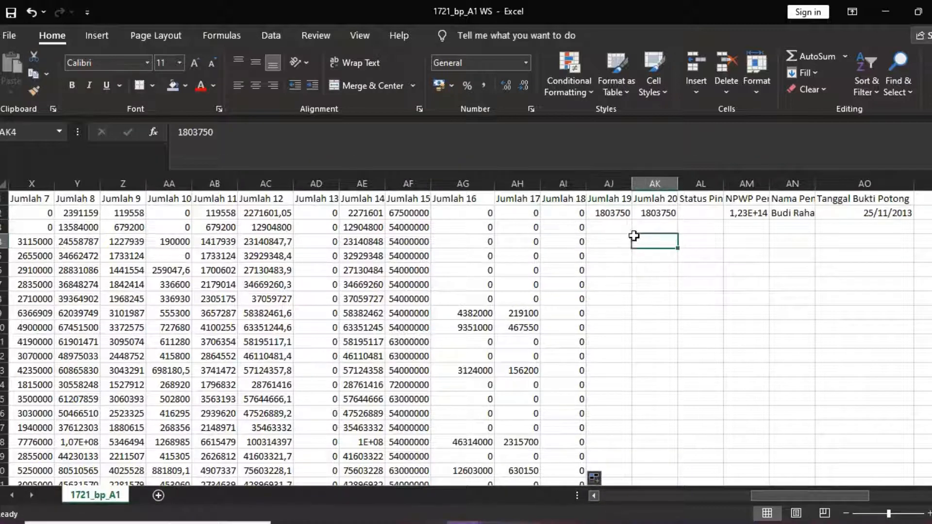
left_click(620, 213)
left_click(533, 214)
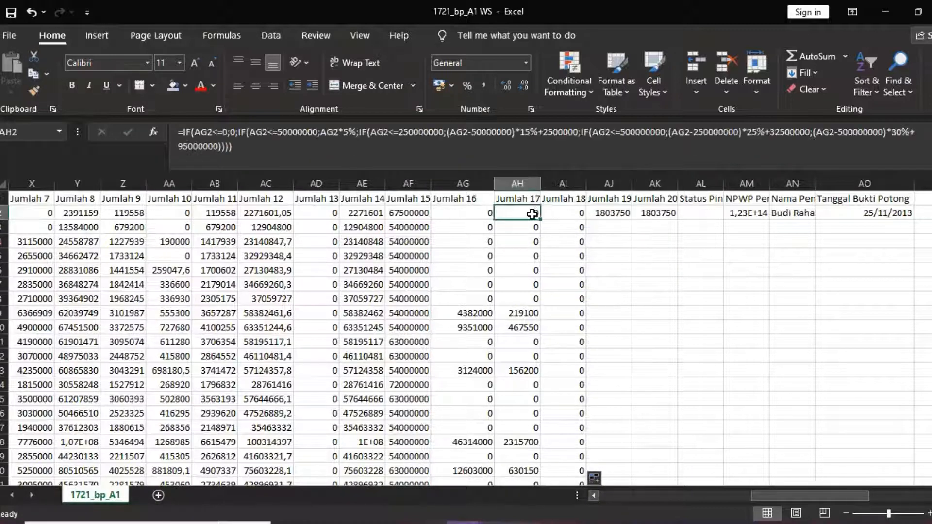
left_click(613, 215)
type("=")
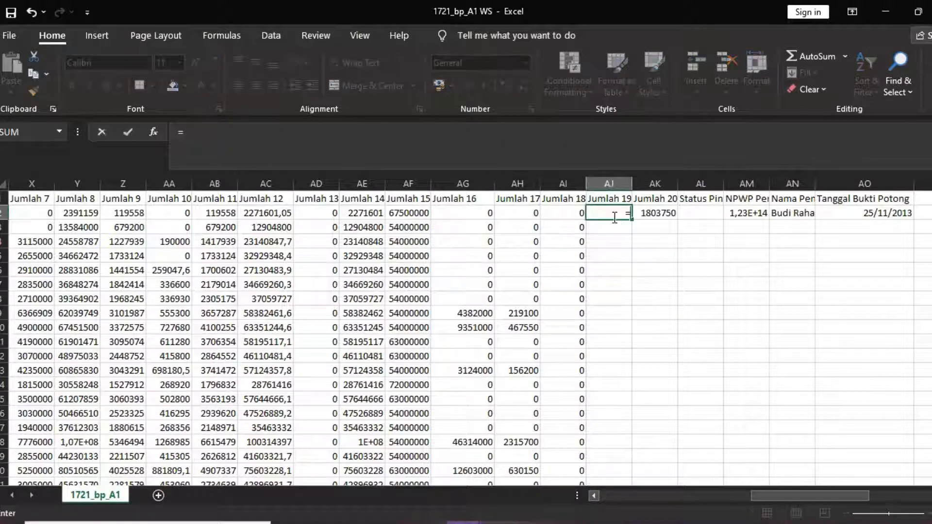
left_click(529, 215)
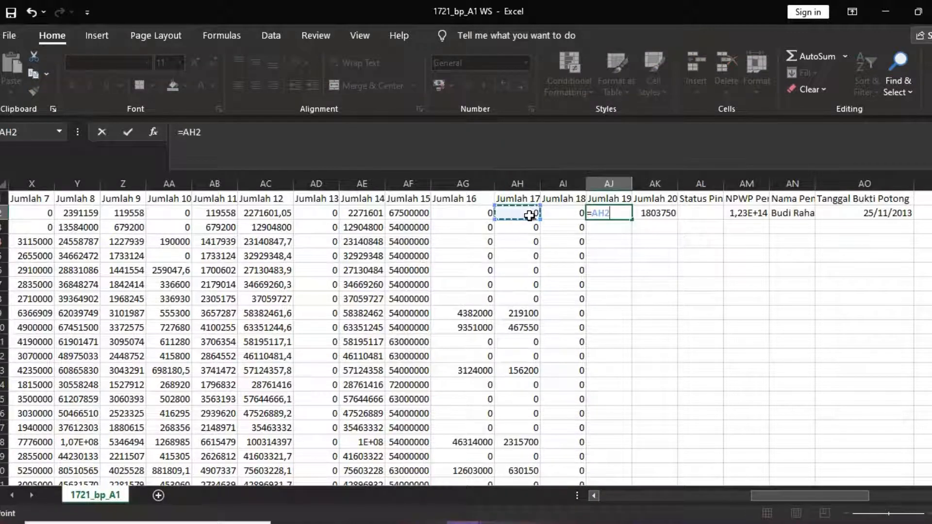
key("Return")
Fill the Jumlah 19 formula from AJ2 down to row 58 and look over the filled column
left_click(621, 208)
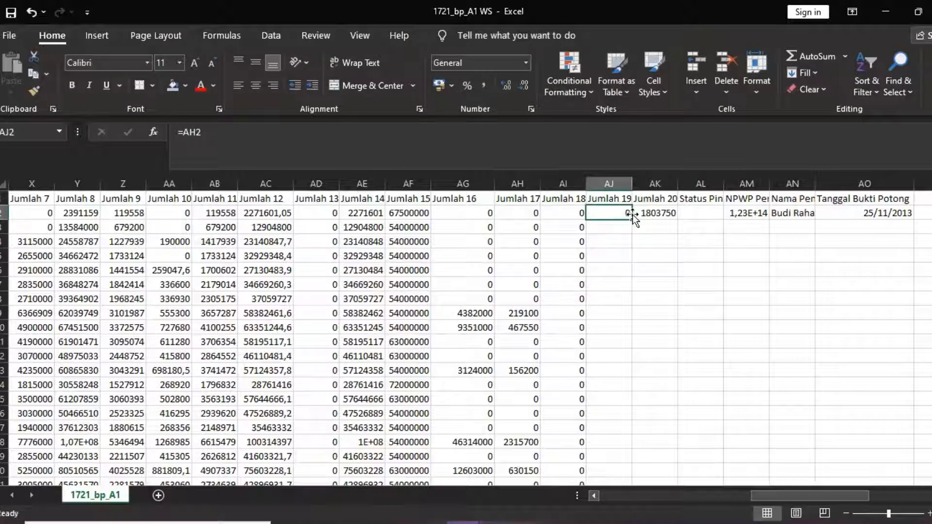
left_click_drag(631, 219, 629, 465)
scroll(678, 364, "up", 11)
scroll(665, 330, "up", 2)
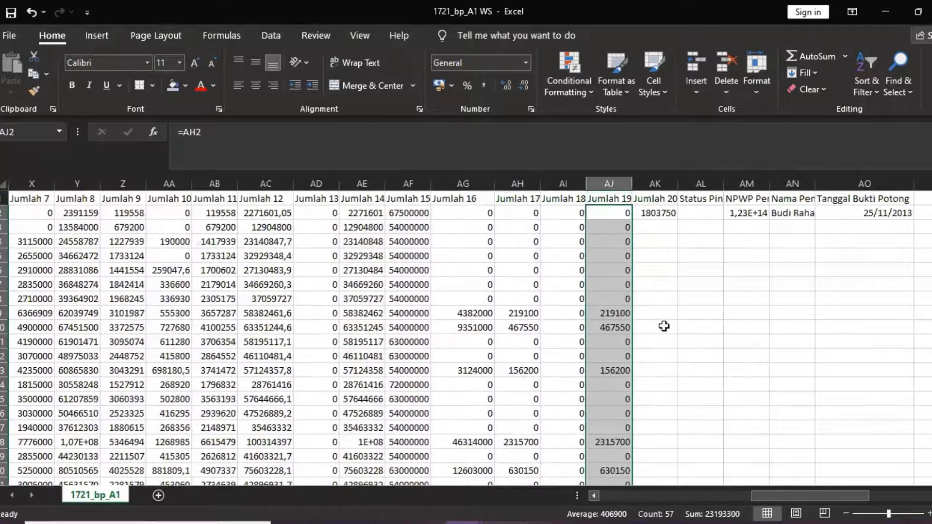
left_click(626, 212)
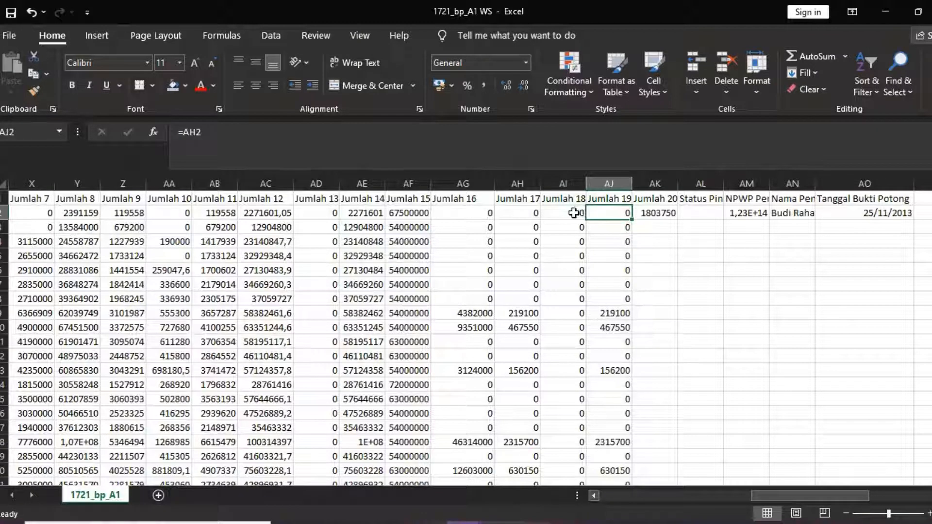
left_click(574, 213)
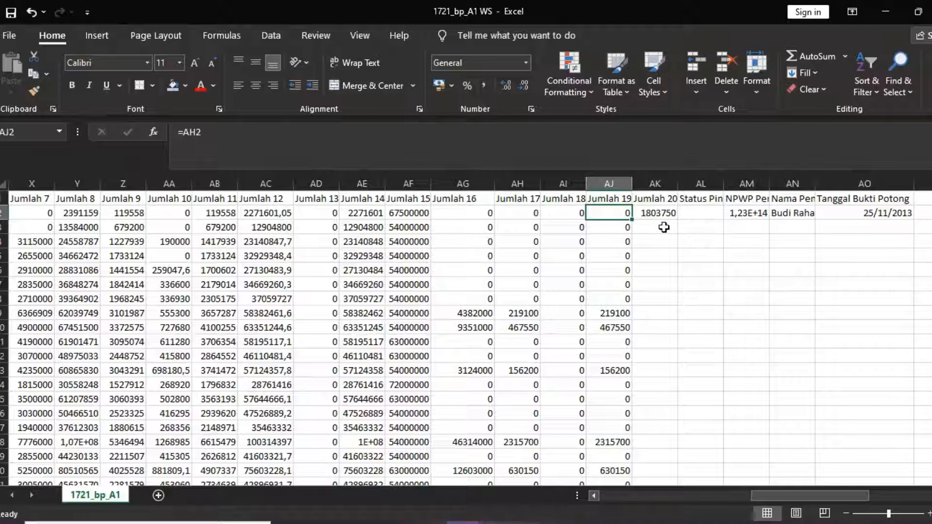
scroll(663, 227, "down", 6)
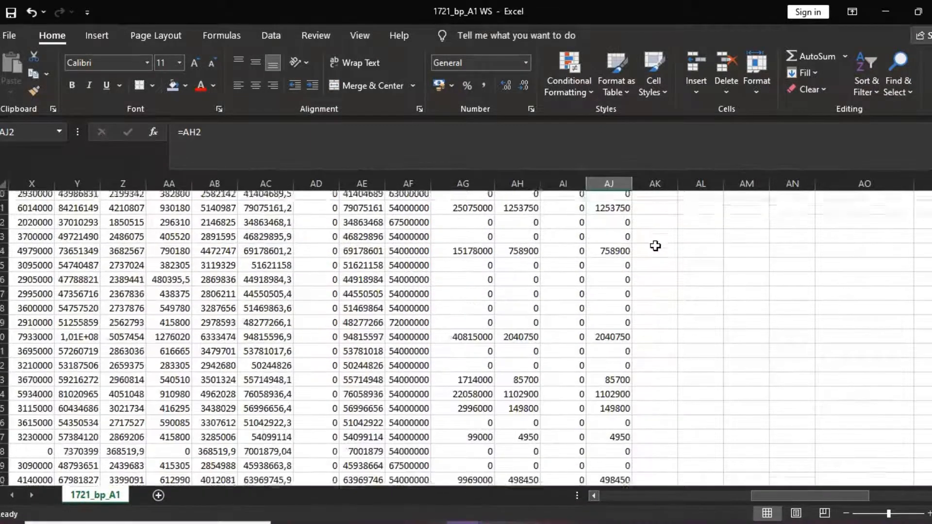
scroll(655, 246, "up", 6)
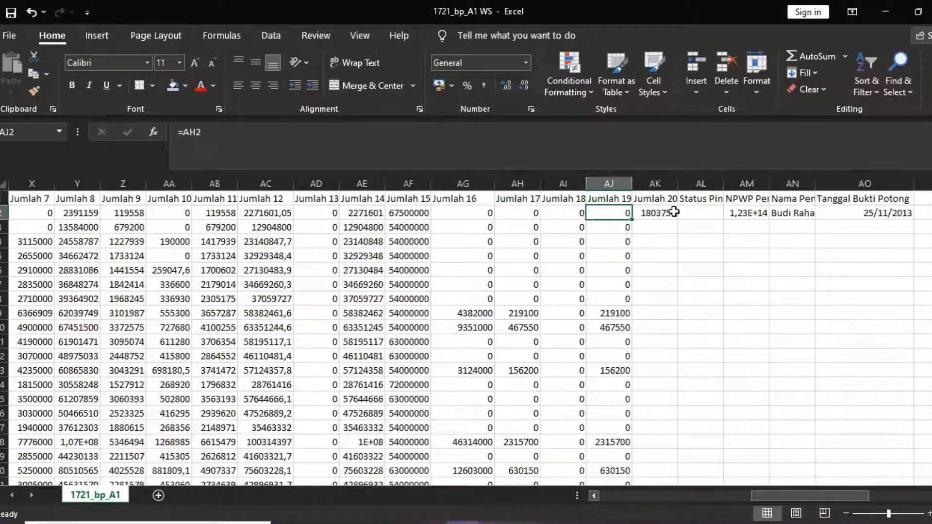
Check item 20 on the eSPT form's B.2 page, and set Jumlah 20 in cell AK2 of the Excel sheet to =AJ2
left_click(659, 213)
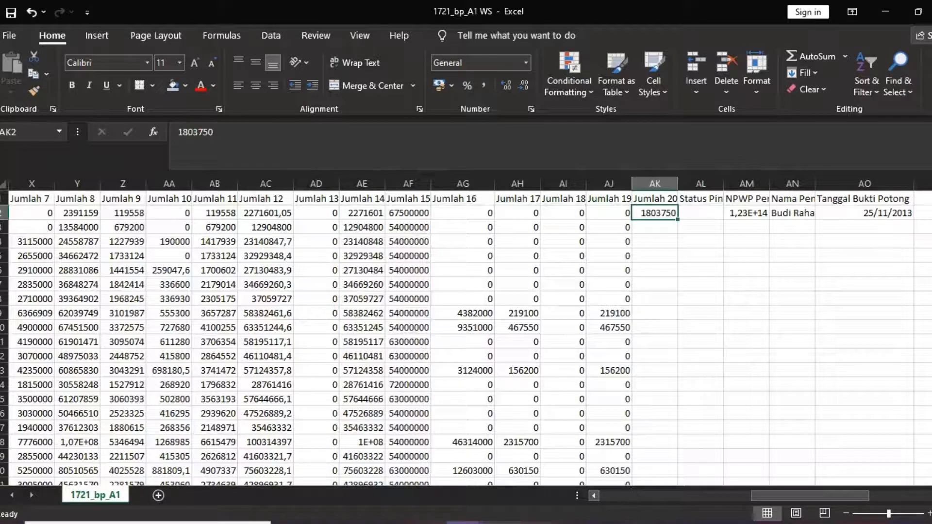
key("alt+Tab")
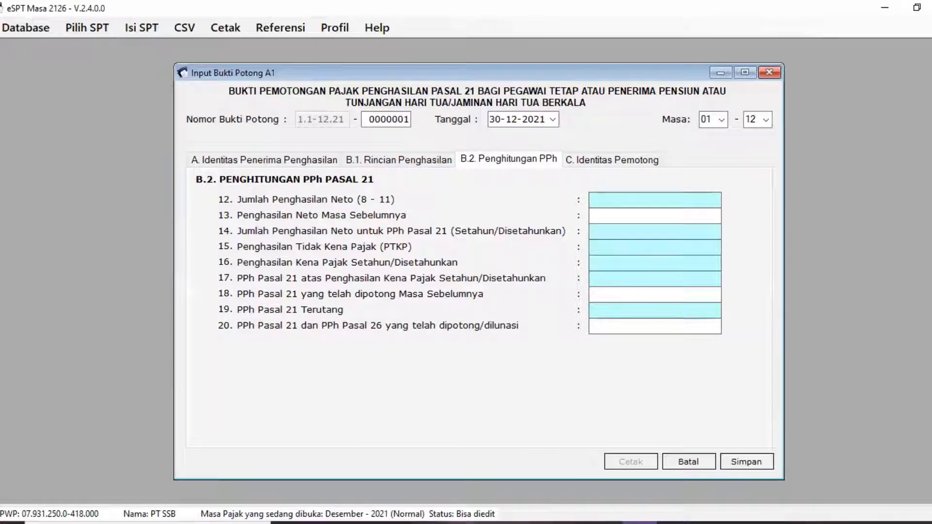
mouse_move(388, 522)
left_click(395, 488)
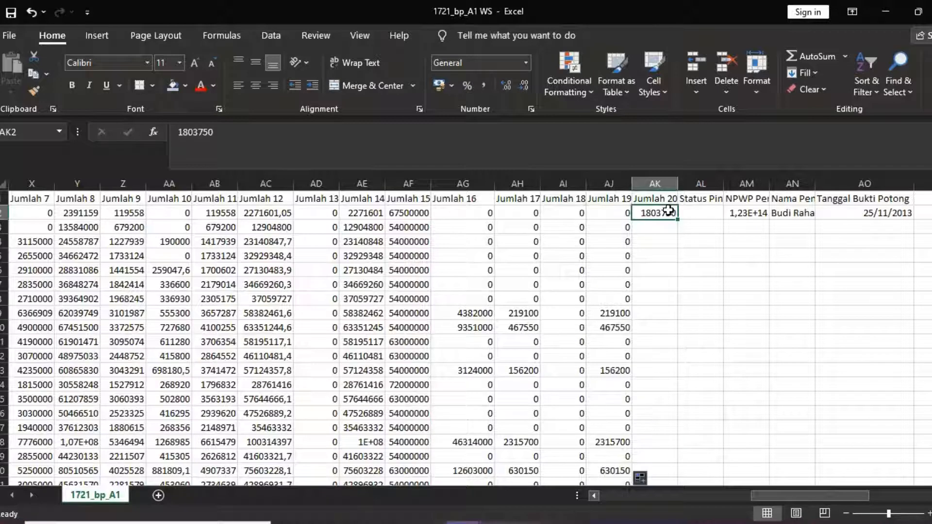
type("=")
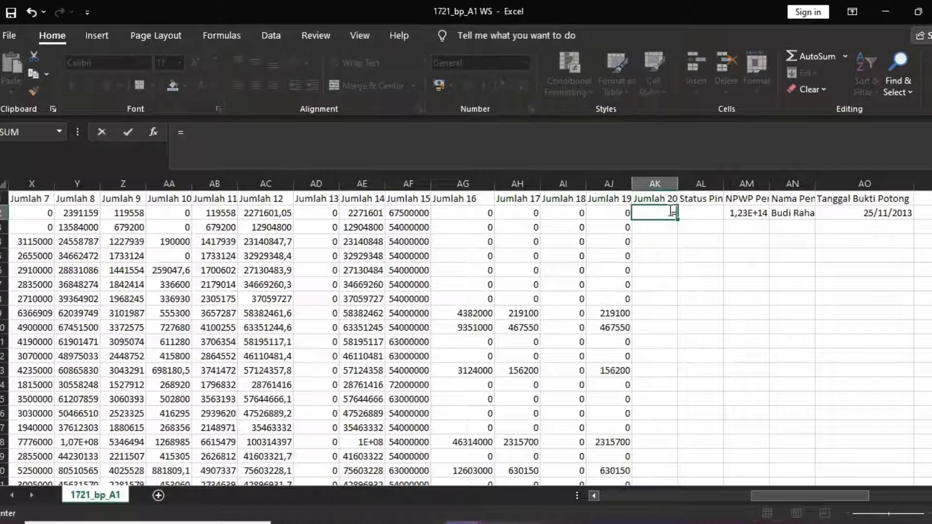
left_click(610, 214)
key("Return")
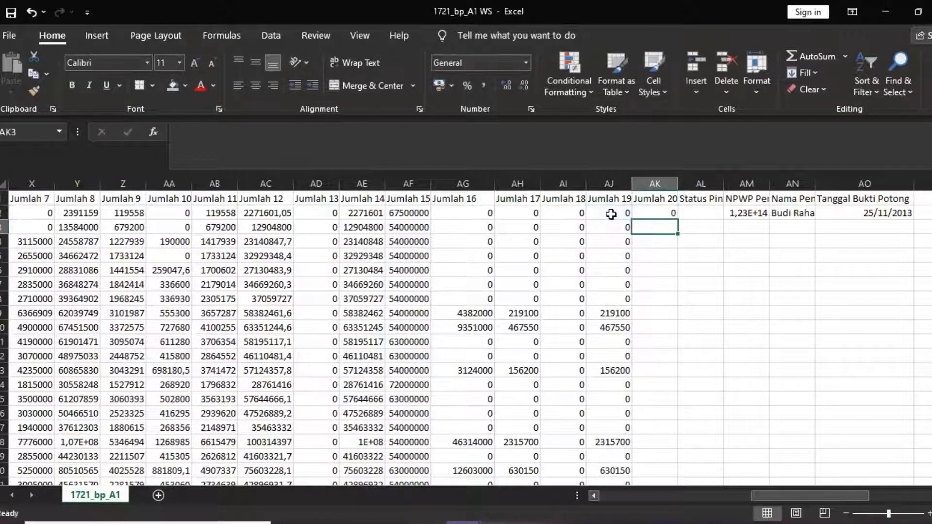
Fill the Jumlah 20 formula from AK2 down to row 58
left_click(660, 213)
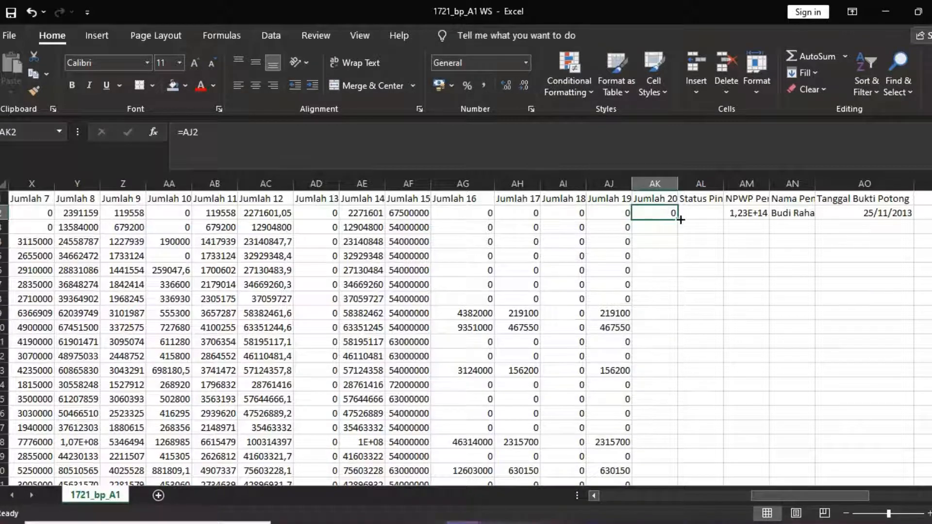
left_click_drag(678, 217, 661, 465)
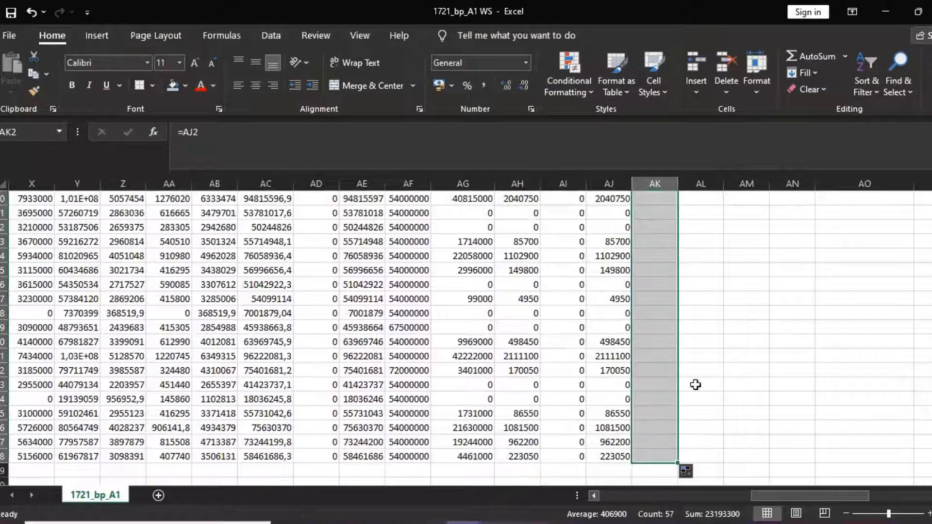
scroll(708, 329, "up", 13)
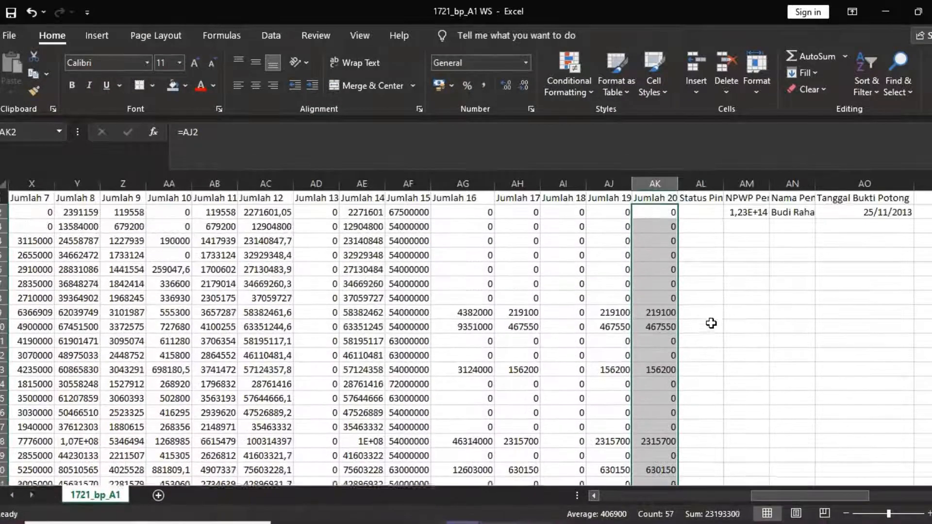
left_click(703, 212)
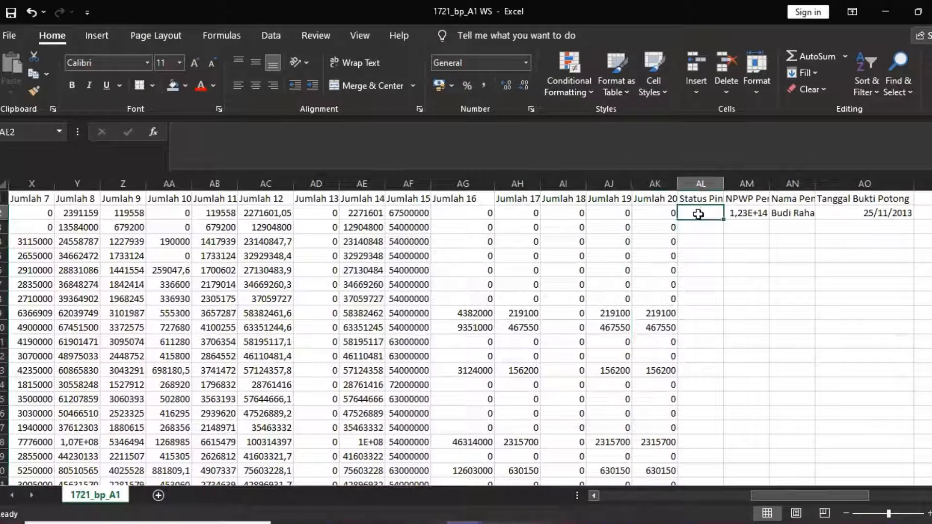
left_click(667, 212)
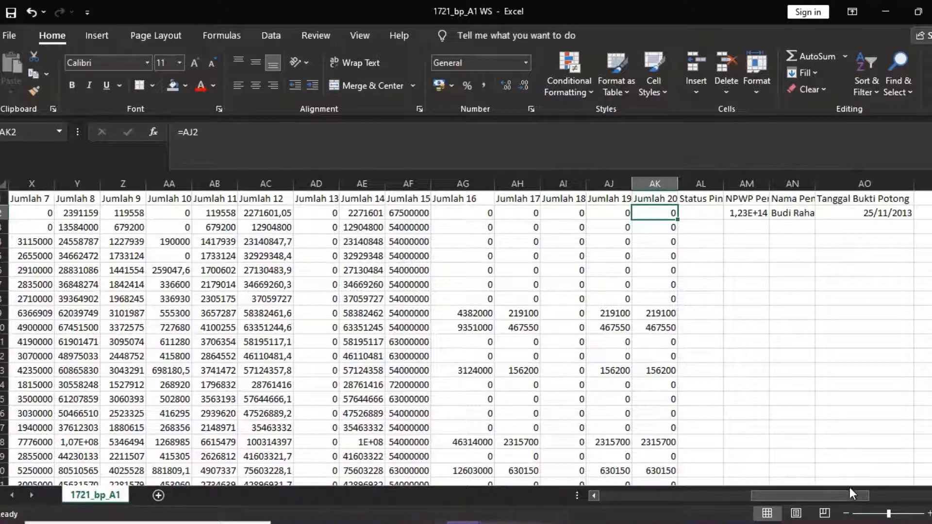
Examine the Status Pindah column and the withholder columns beside it
left_click_drag(834, 500, 886, 495)
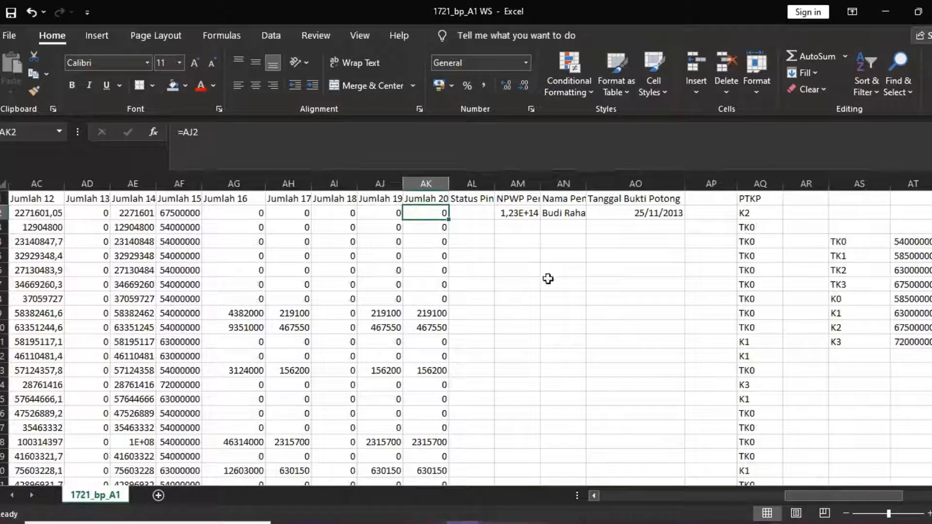
left_click(482, 202)
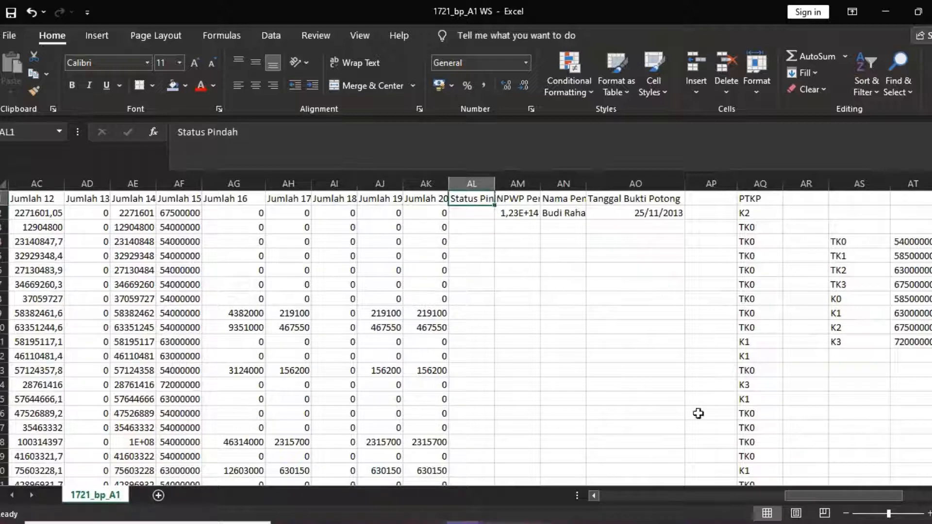
left_click(469, 212)
left_click(476, 237)
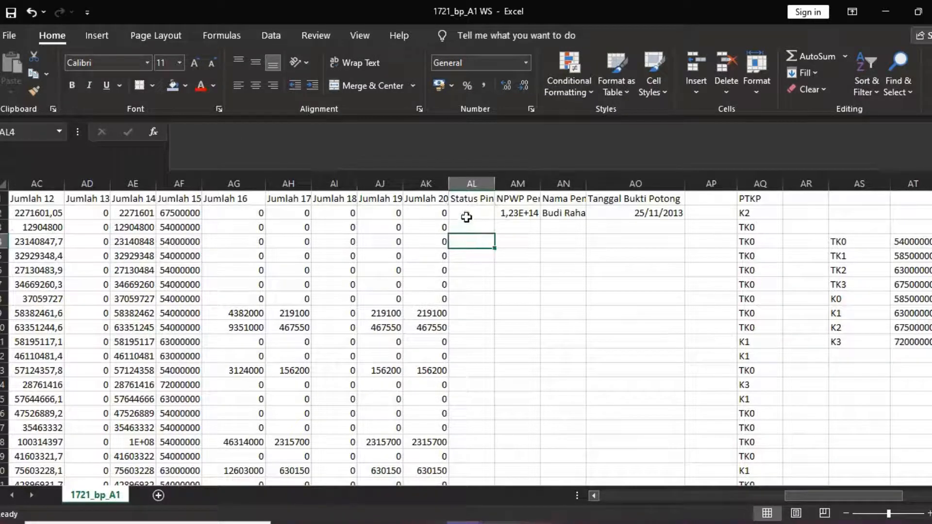
left_click(466, 216)
left_click(478, 228)
left_click(476, 212)
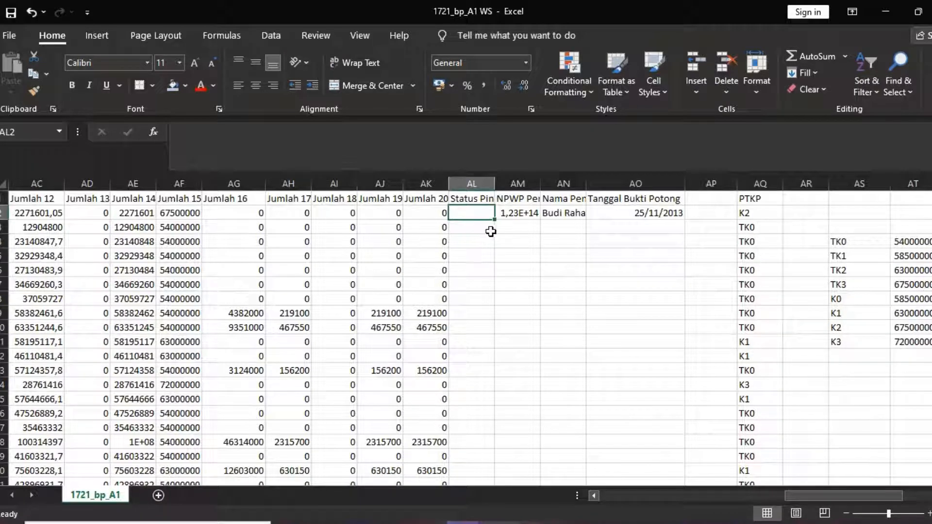
left_click(485, 229)
left_click(478, 214)
mouse_move(848, 494)
left_mouse_down()
mouse_move(678, 492)
mouse_move(850, 493)
left_mouse_up()
left_click(508, 231)
left_click(490, 214)
scroll(340, 227, "right", 2)
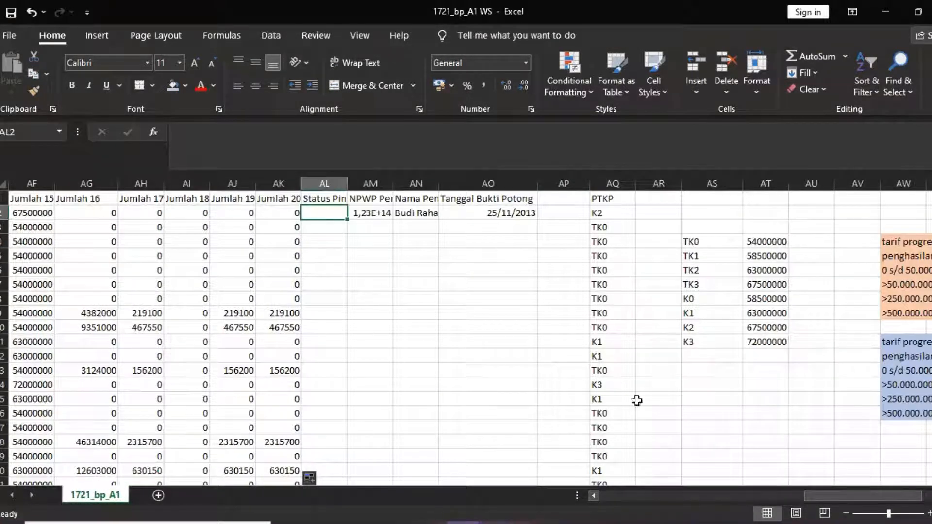
mouse_move(845, 493)
left_mouse_down()
mouse_move(654, 488)
mouse_move(846, 488)
left_mouse_up()
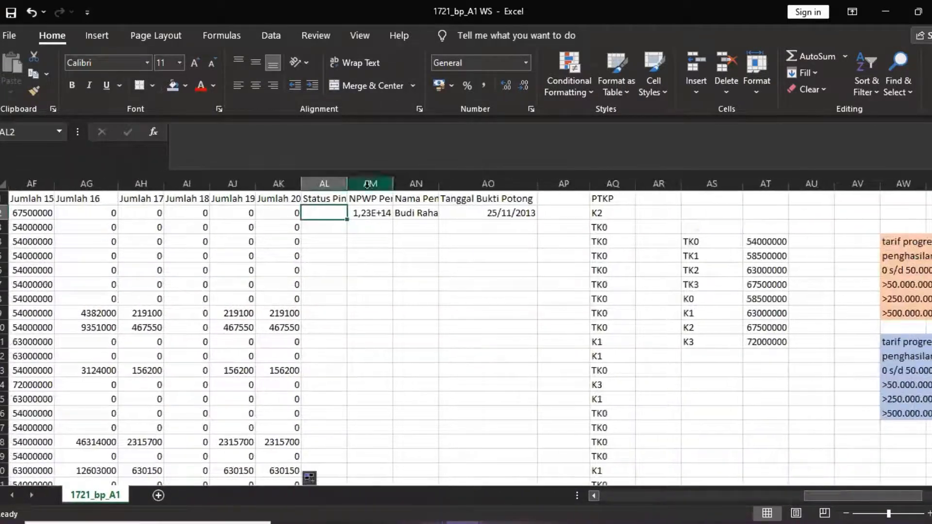
Widen the NPWP Pemotong and Nama Pemotong columns to fit their headings, and inspect the sample withholder name in AN2
left_click(365, 216)
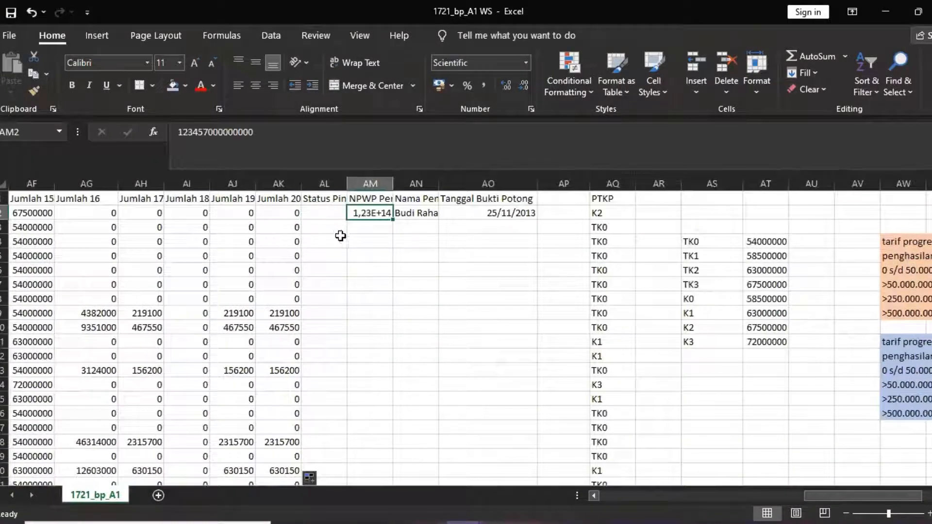
left_click_drag(395, 180, 549, 183)
left_click(422, 200)
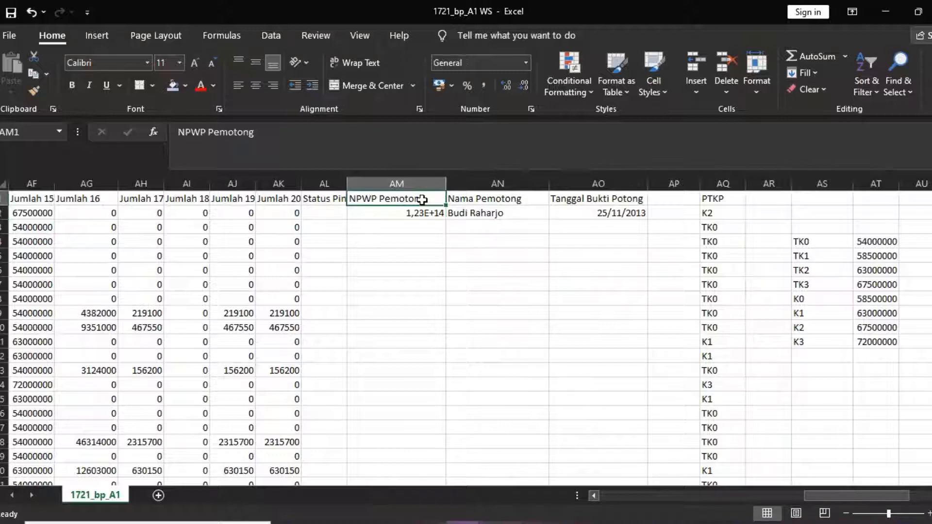
left_click(485, 199)
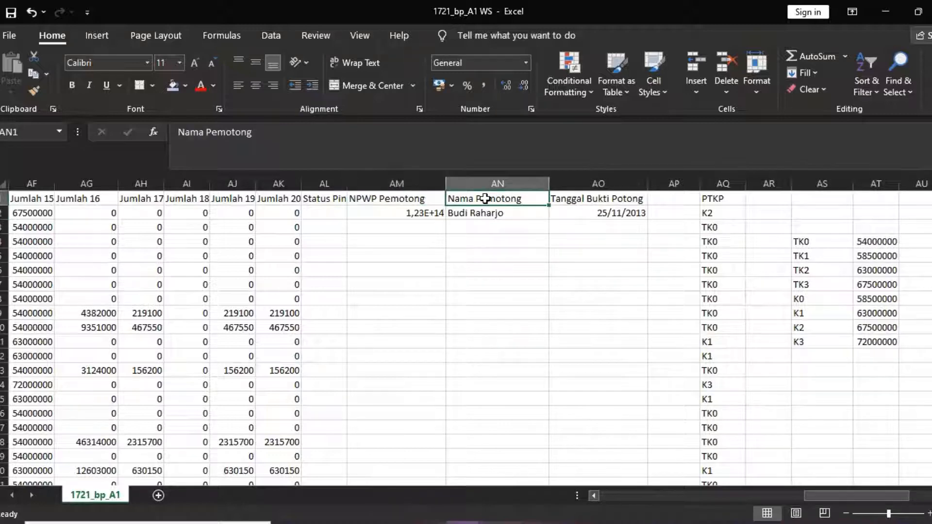
left_click(517, 215)
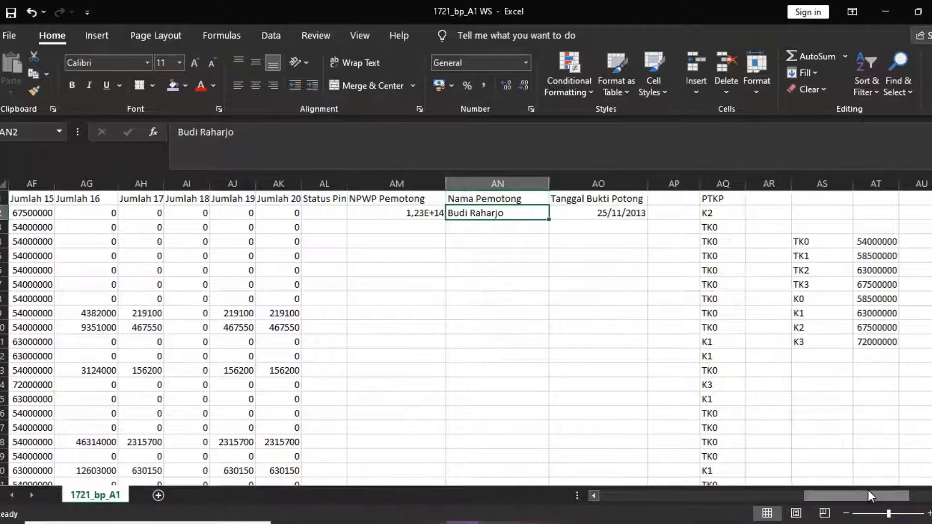
Copy the Direktur Utama's name from I18 into Nama Pemotong cell AN2, and fill it down to row 58
left_click_drag(868, 490, 702, 488)
scroll(593, 397, "down", 2)
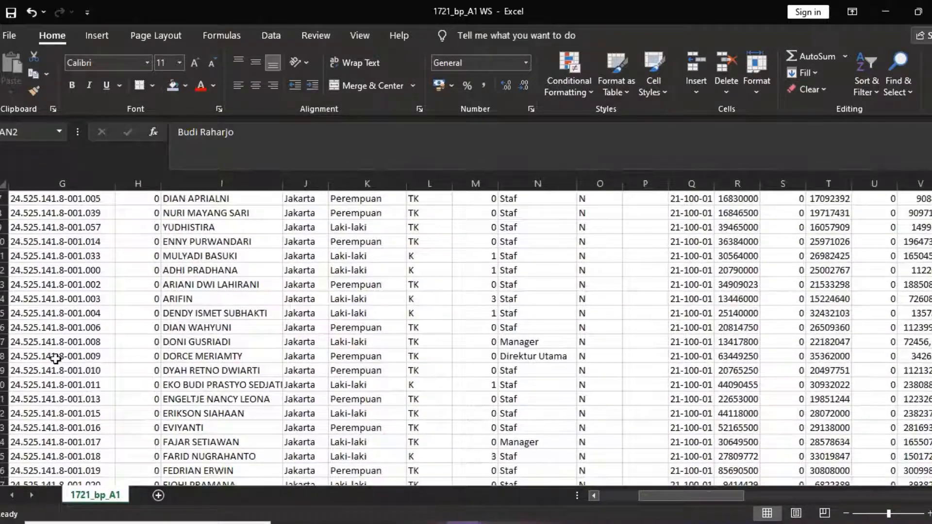
left_click(2, 356)
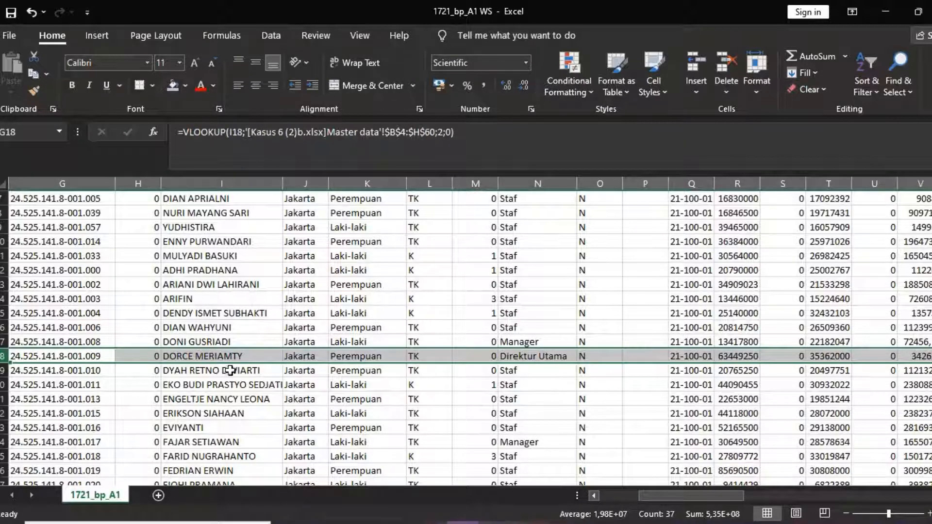
left_click(244, 354)
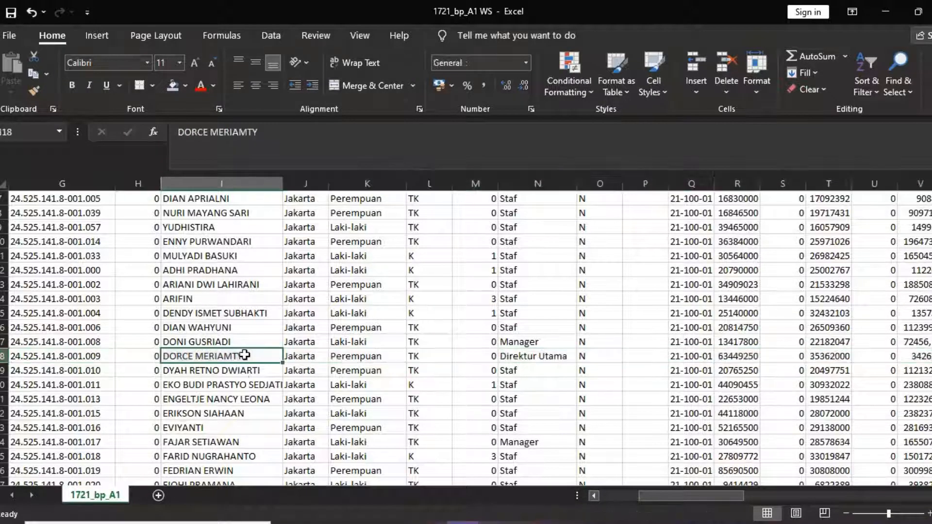
key("ctrl+c")
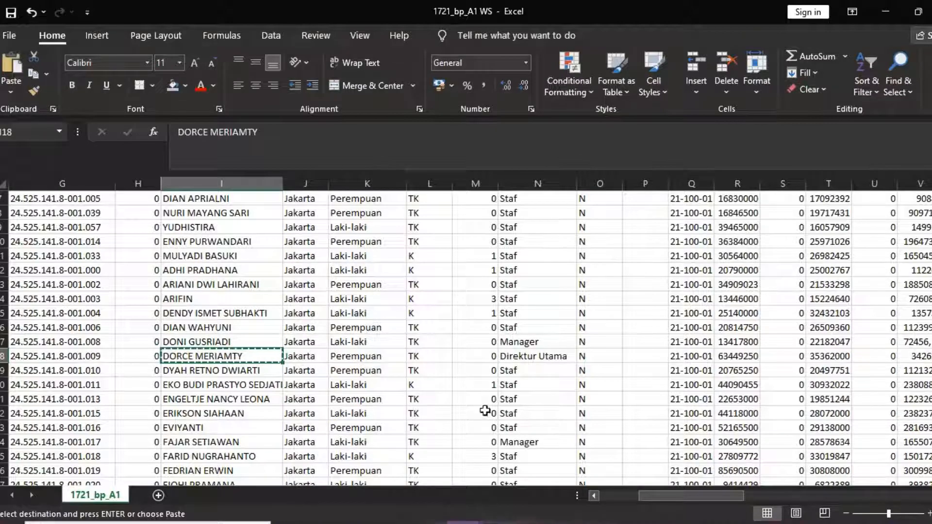
left_click_drag(743, 494, 893, 491)
scroll(524, 214, "up", 2)
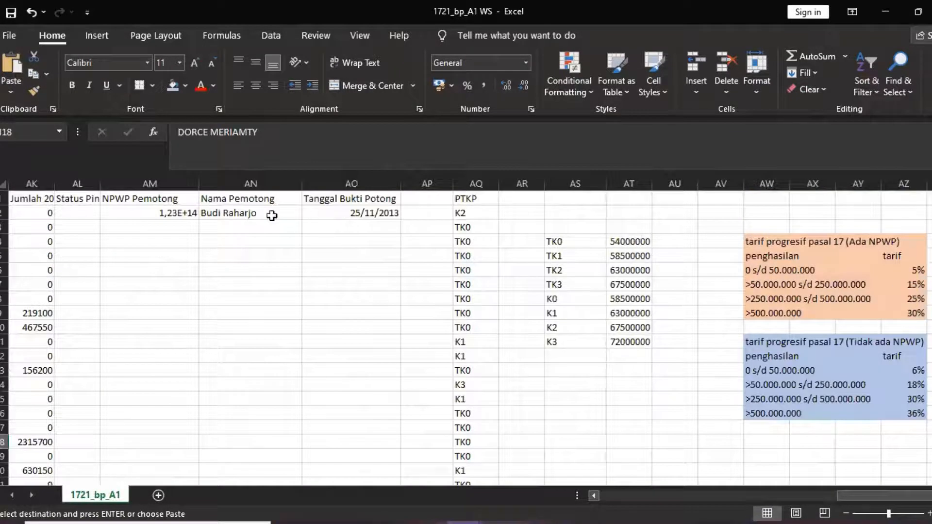
left_click(217, 215)
key("ctrl+v")
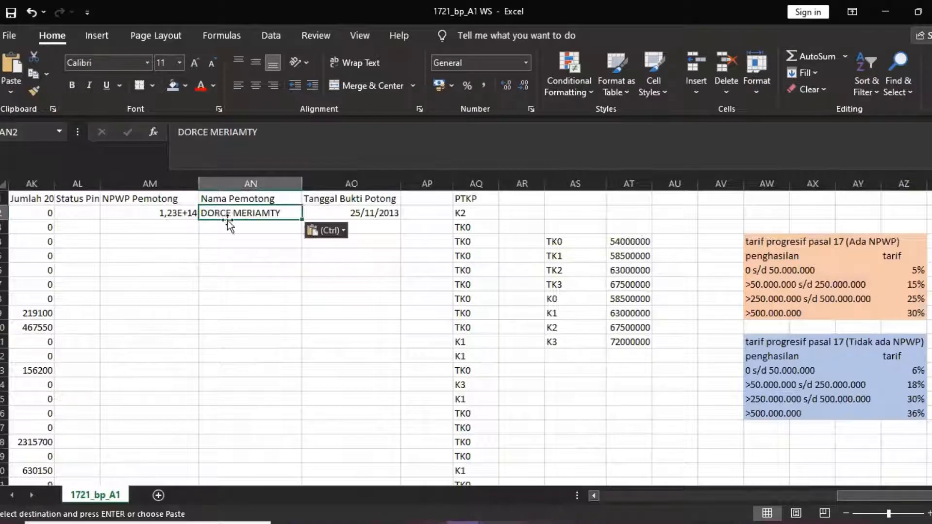
left_click_drag(303, 220, 268, 450)
scroll(290, 340, "up", 11)
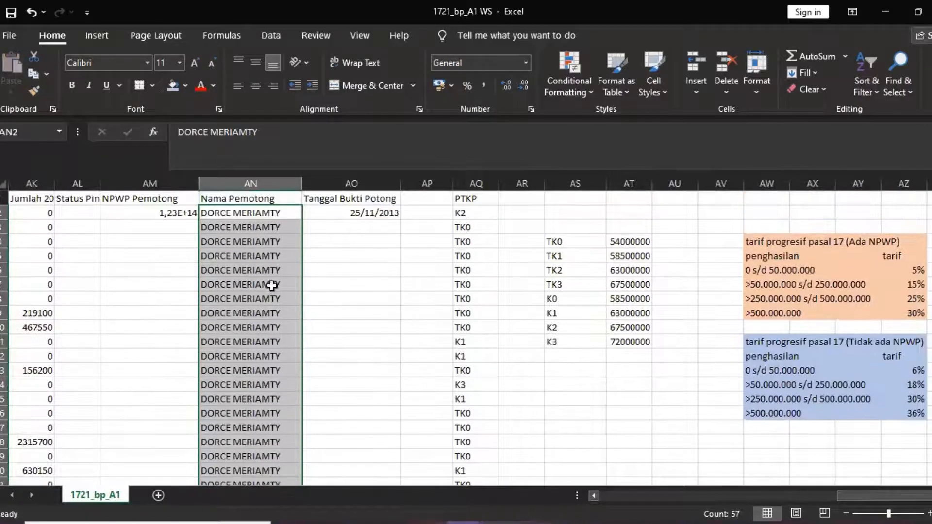
Try to copy the Direktur Utama's NPWP formula from G18 into NPWP Pemotong cell AM2, and undo the paste
left_click(163, 212)
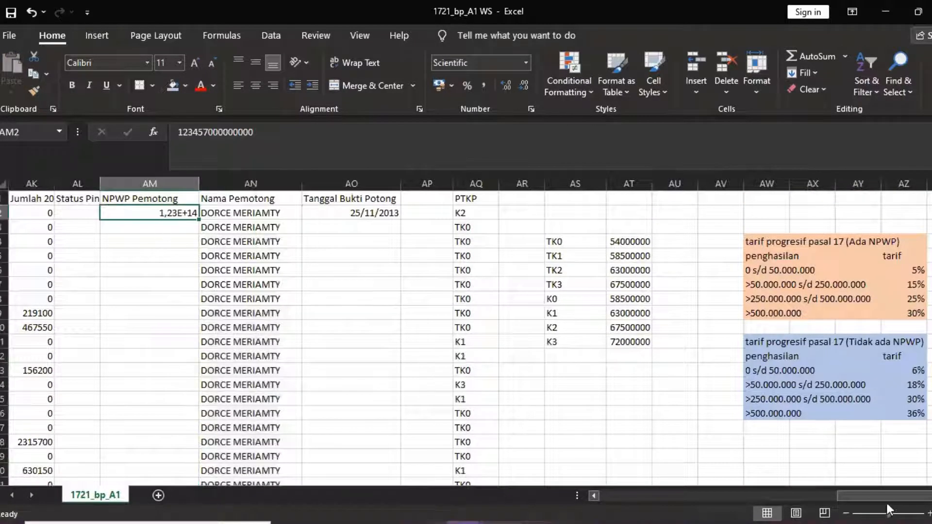
left_click_drag(886, 496, 635, 518)
scroll(373, 396, "down", 3)
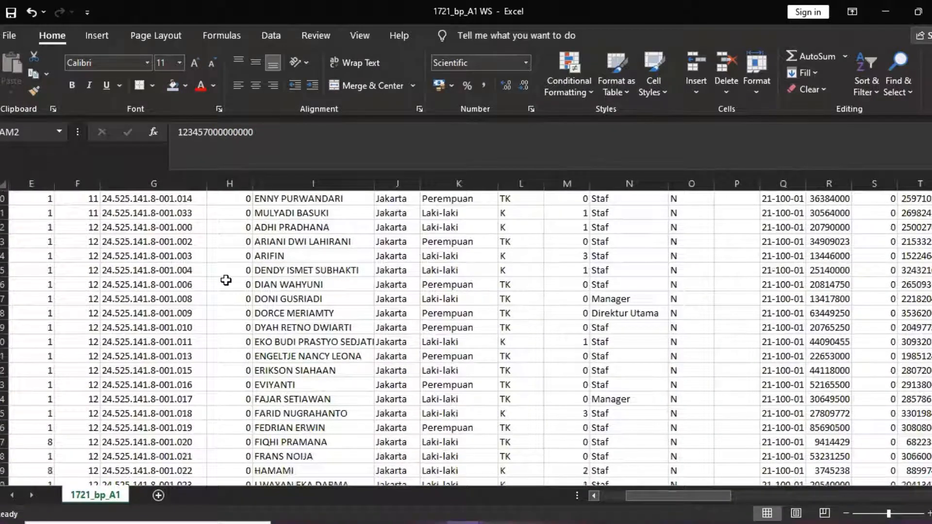
left_click(152, 314)
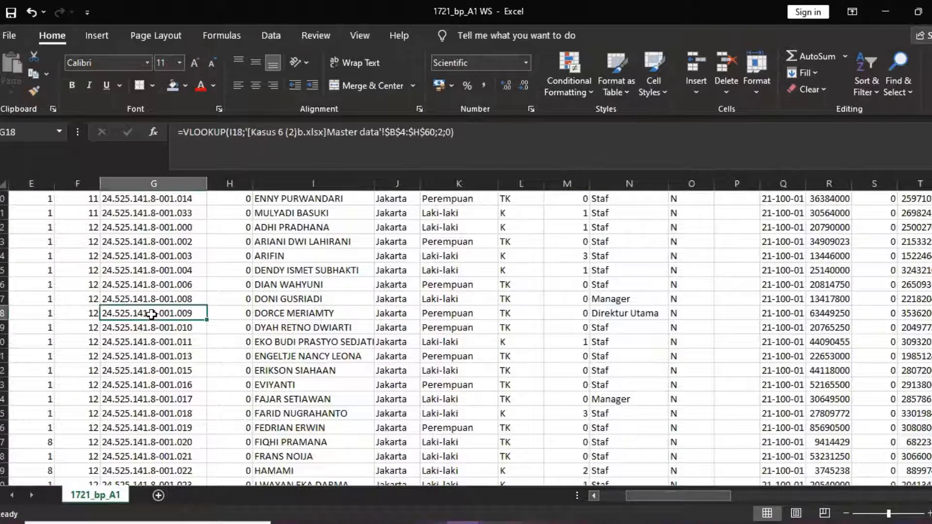
key("ctrl+c")
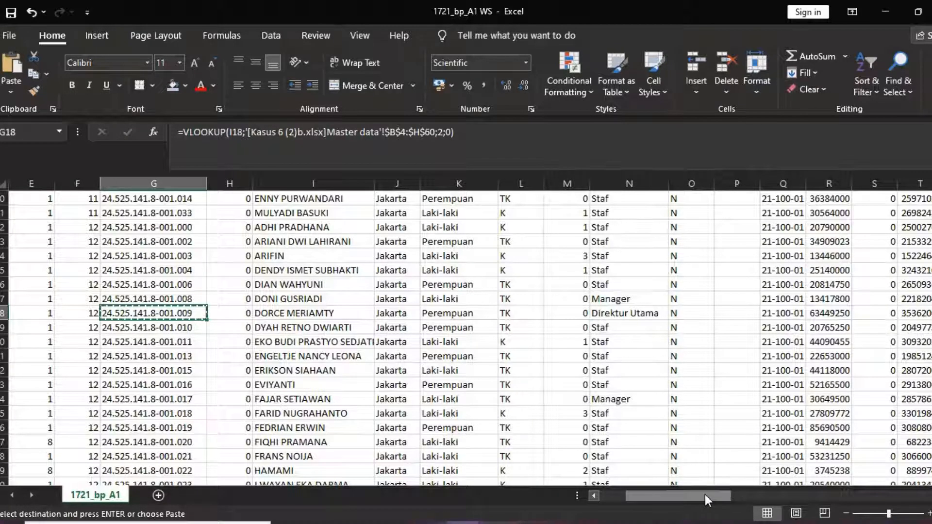
left_click_drag(705, 495, 912, 495)
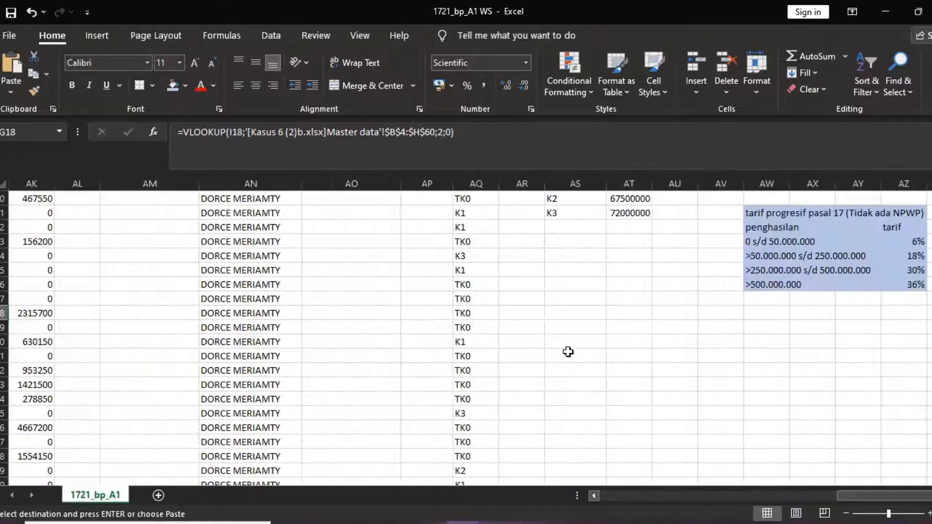
scroll(539, 333, "up", 3)
left_click(138, 210)
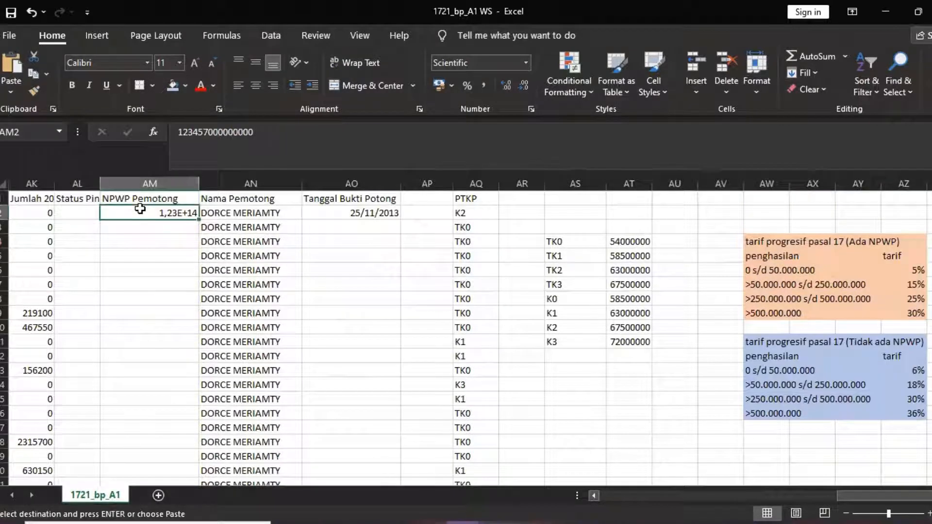
key("ctrl+v")
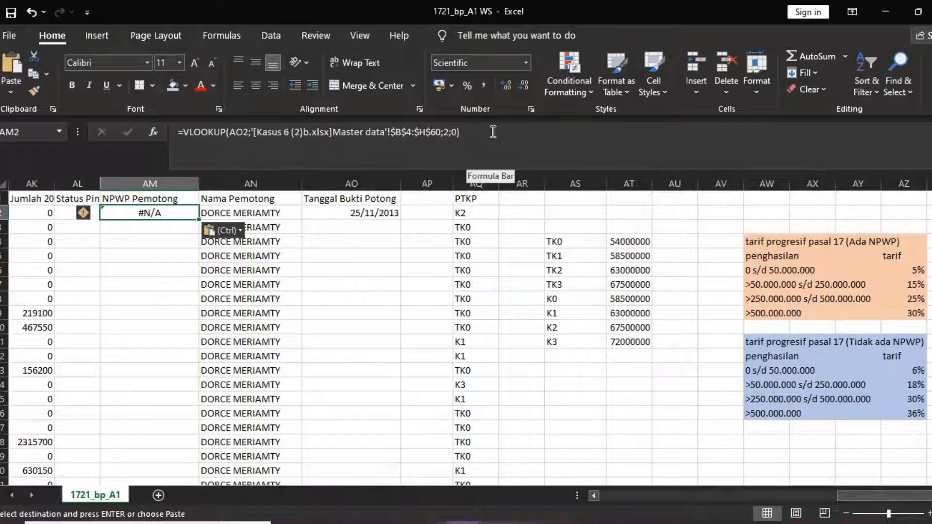
left_click(32, 11)
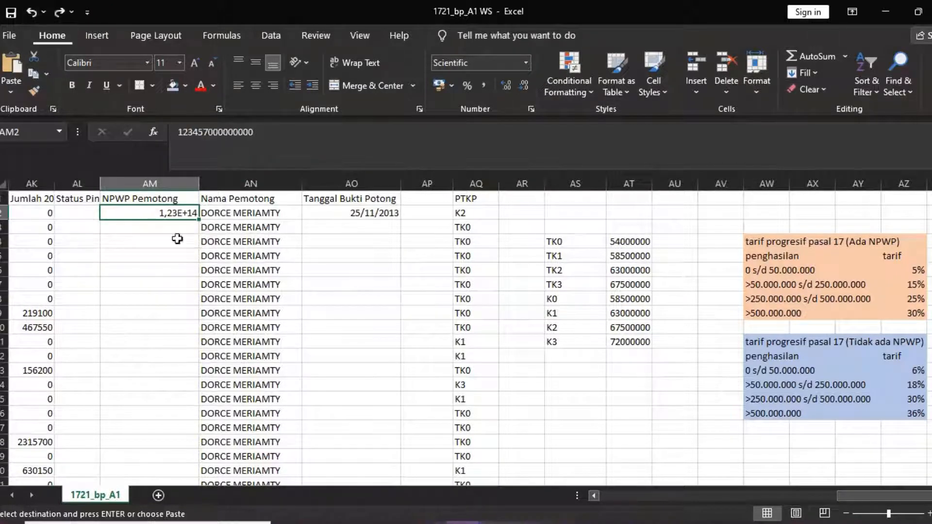
Examine the NPWP lookup formulas in column G through the last employee row, 58
left_click(153, 212)
left_click_drag(884, 494, 633, 493)
scroll(543, 379, "down", 2)
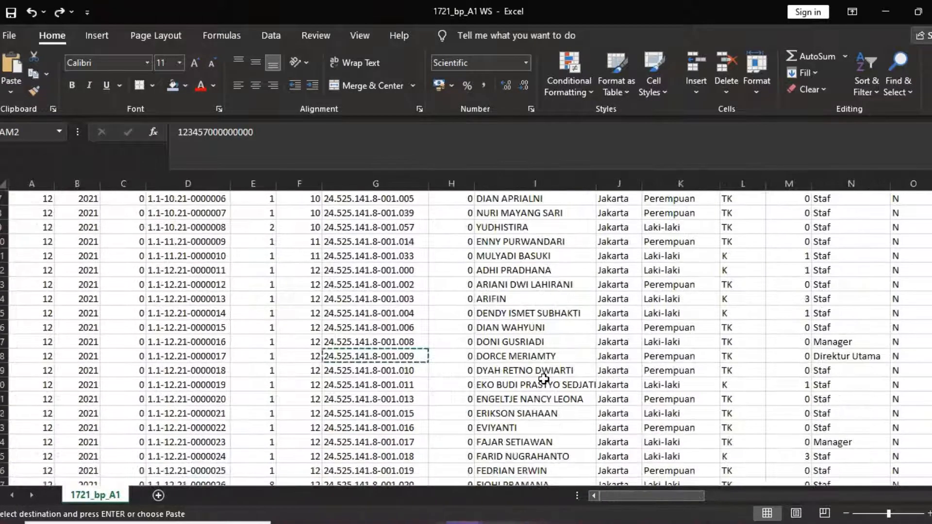
scroll(307, 299, "up", 1)
left_click(297, 291)
key("ctrl+Down")
scroll(294, 292, "down", 1)
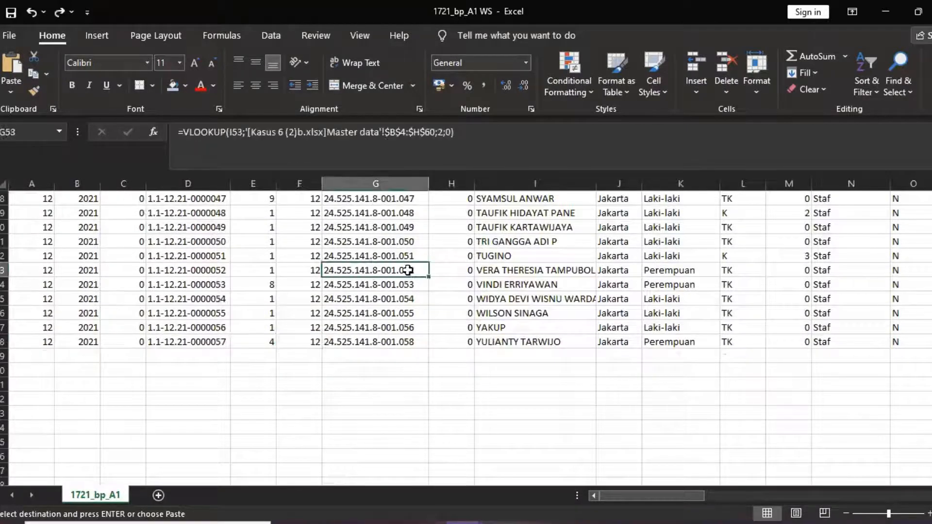
double_click(409, 271)
left_click(437, 351)
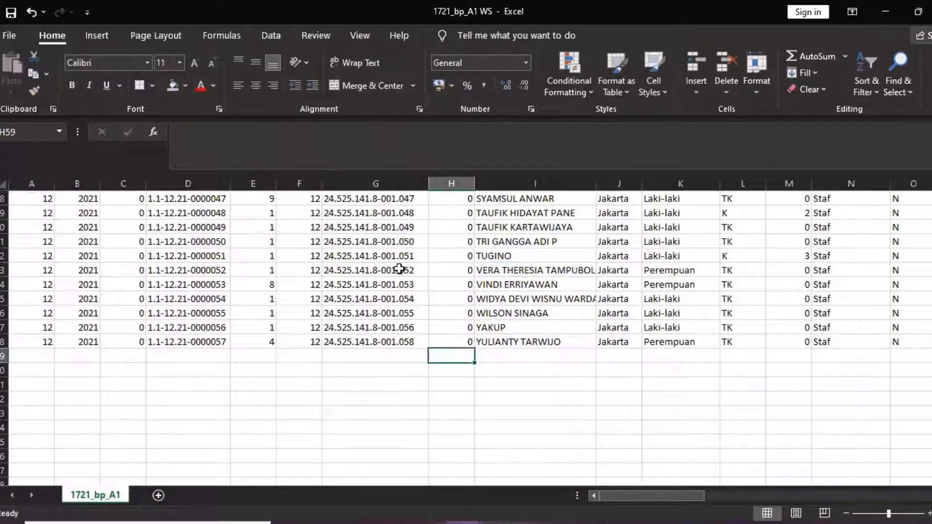
scroll(531, 318, "up", 15)
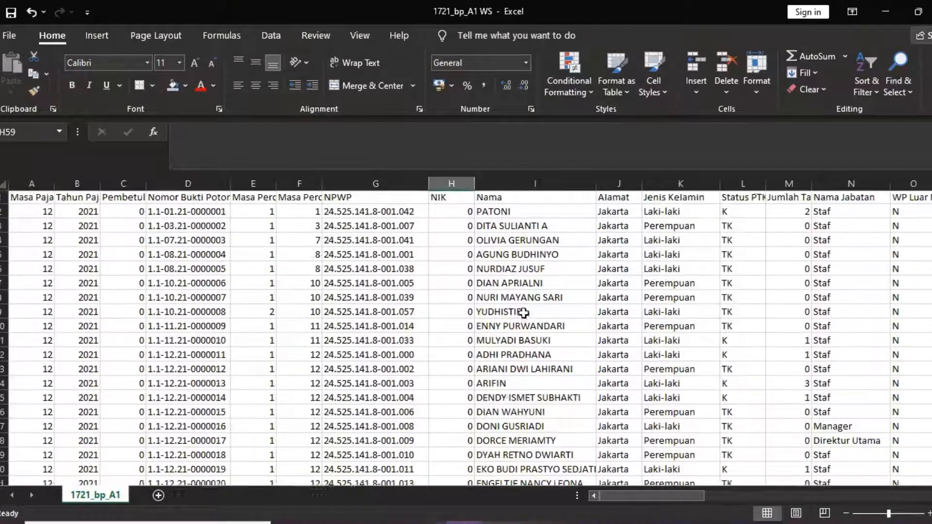
Replace the NPWP lookup formulas in G2:G58 with their values
left_click_drag(386, 211, 365, 456)
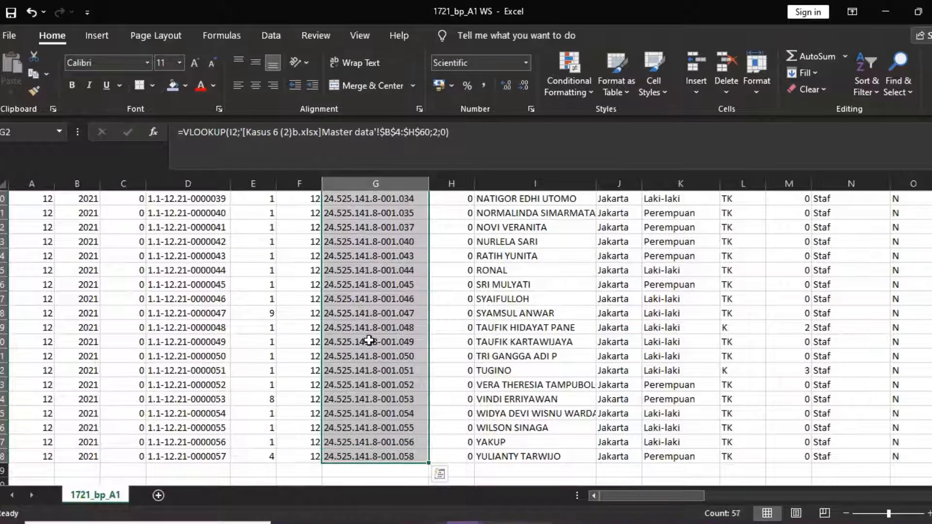
key("ctrl+c")
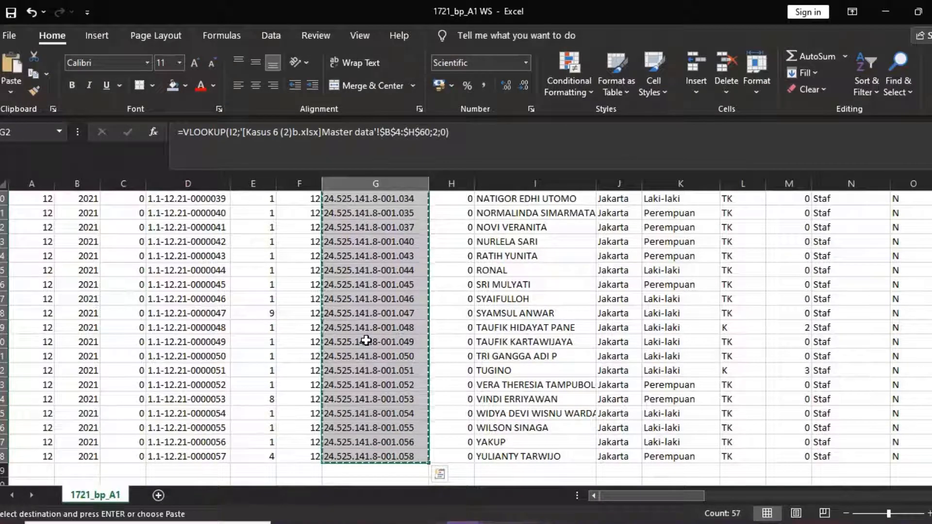
right_click(366, 341)
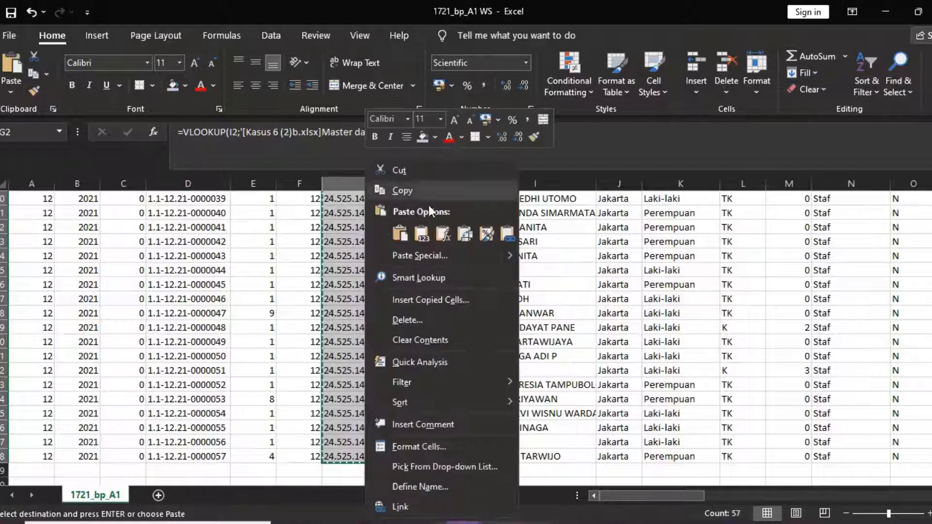
left_click(421, 233)
left_click(419, 327)
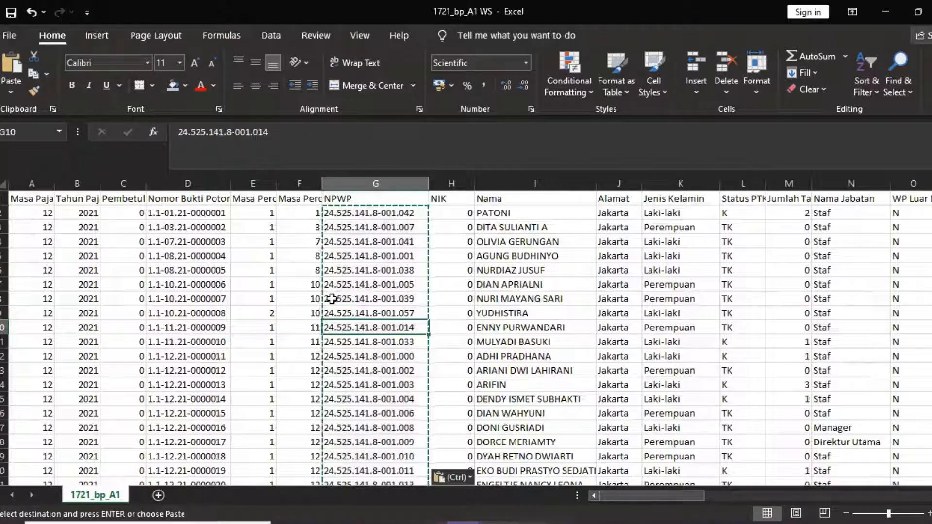
Copy the Direktur Utama's NPWP value from G18 into NPWP Pemotong cell AM2
double_click(292, 286)
scroll(464, 334, "down", 4)
scroll(464, 335, "down", 4)
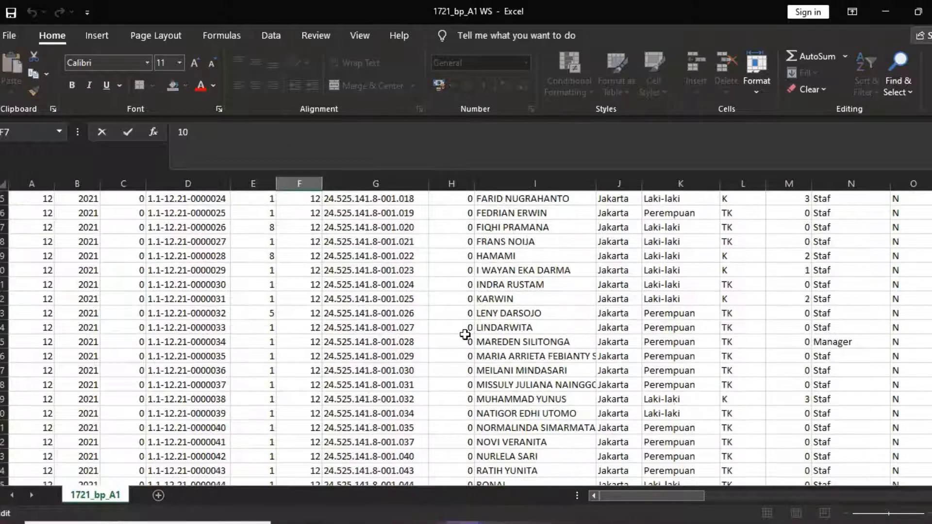
scroll(464, 335, "up", 4)
left_click(358, 272)
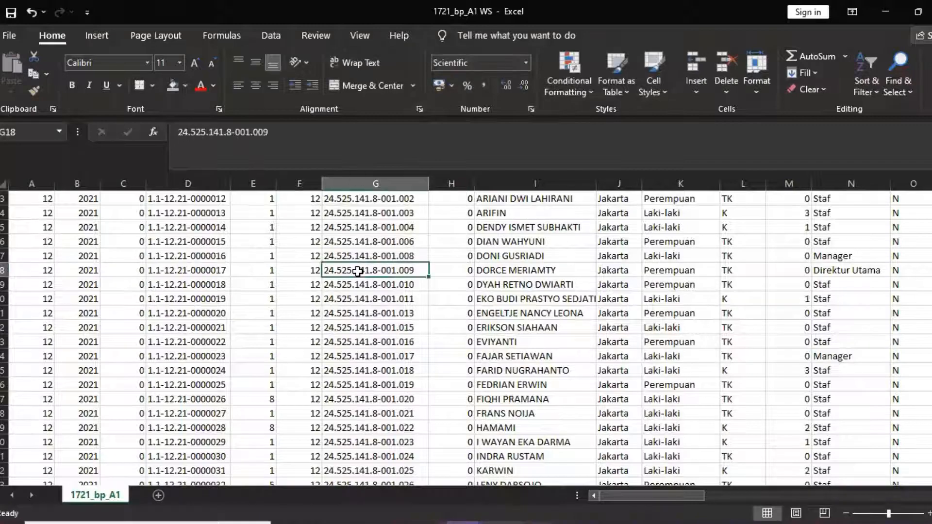
key("ctrl+c")
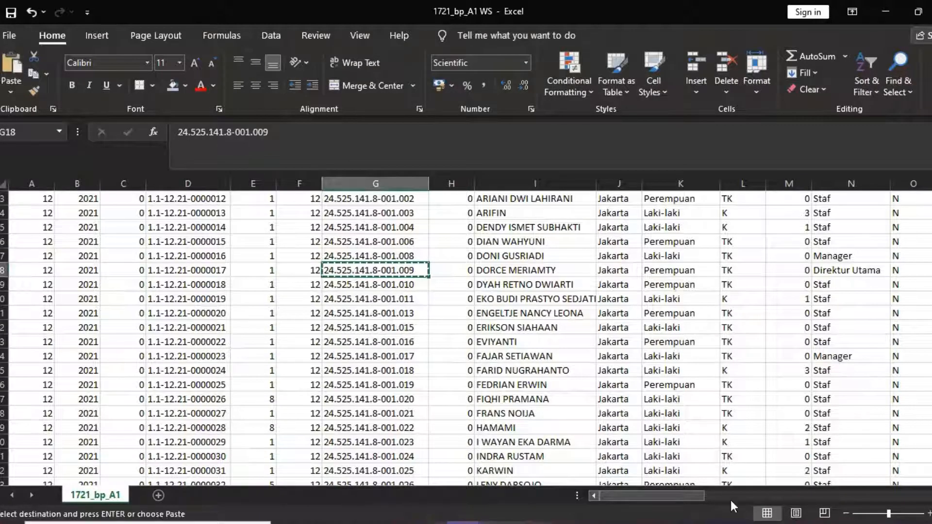
left_click_drag(692, 499, 897, 499)
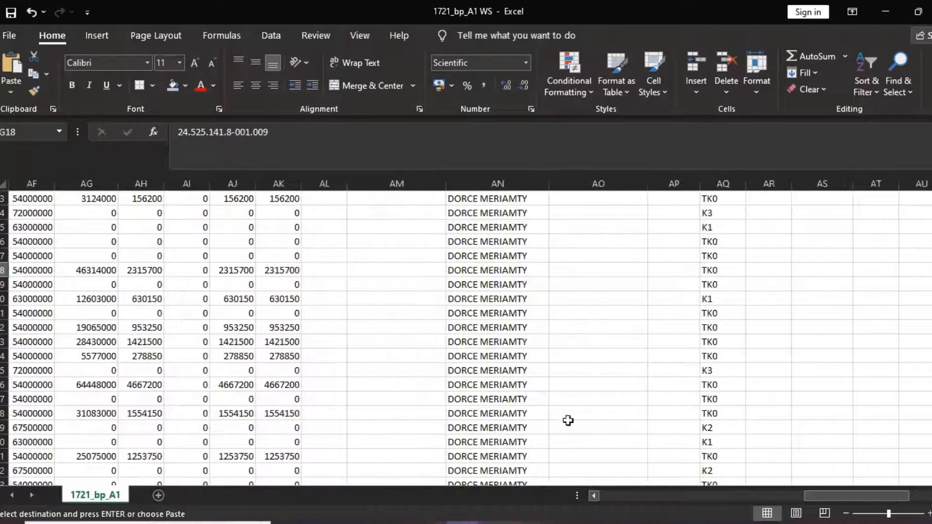
left_click(399, 212)
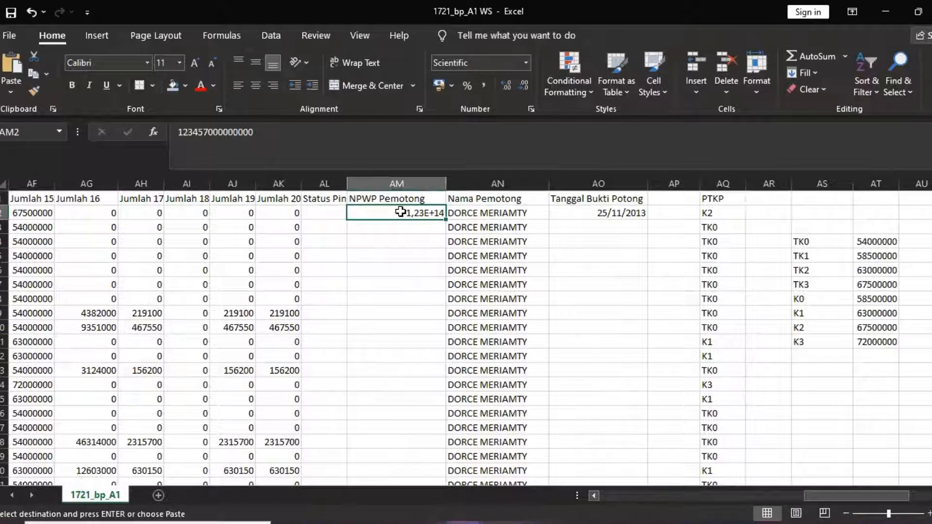
key("ctrl+v")
left_click(413, 236)
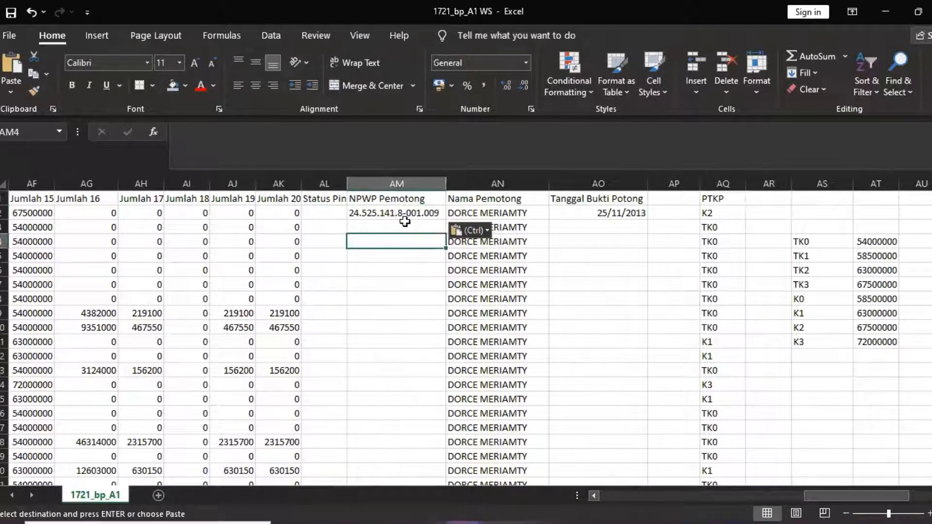
Repeat the withholder's NPWP from AM2 down the NPWP Pemotong column to row 58
left_click(401, 213)
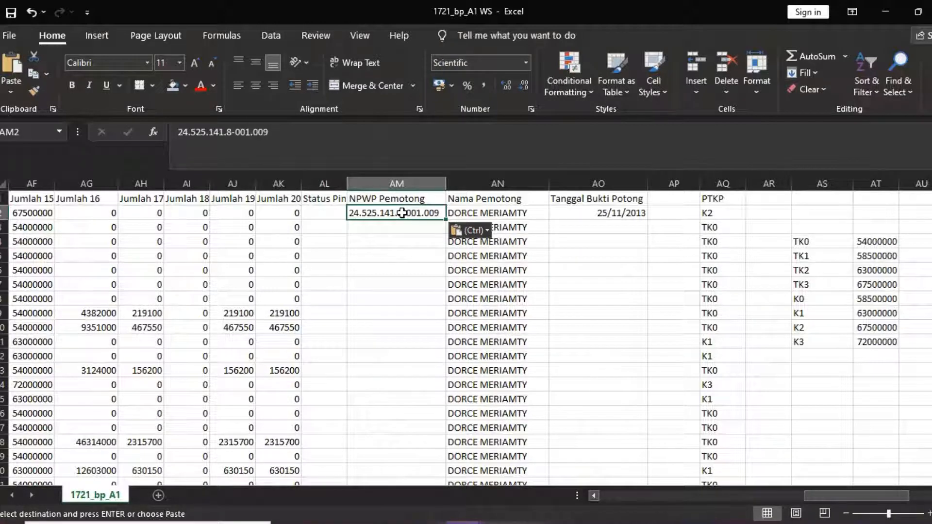
key("ctrl+c")
left_click(400, 227)
key("ctrl+v")
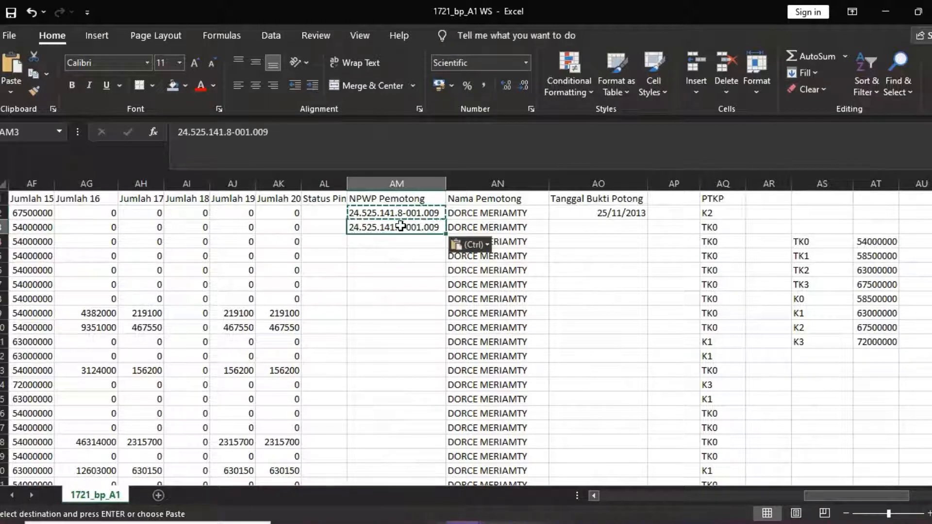
left_click(413, 267)
left_click_drag(424, 213, 443, 462)
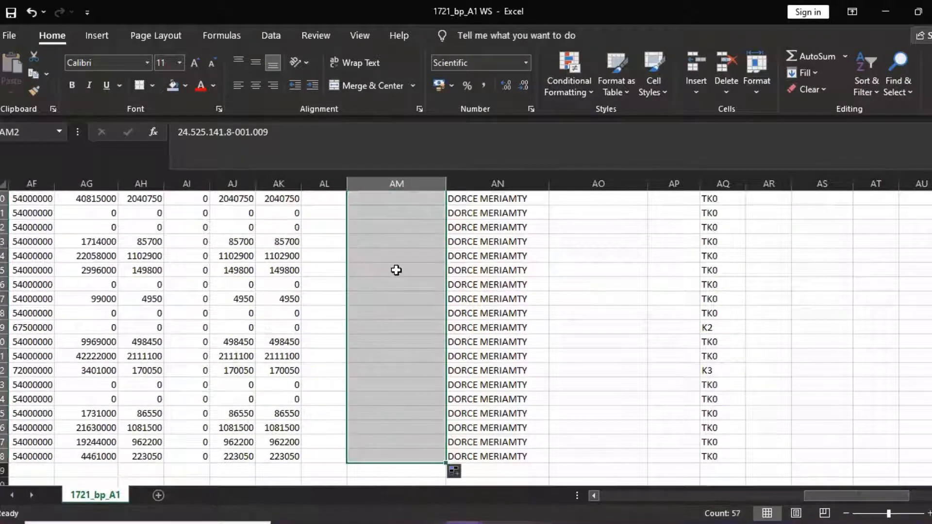
scroll(396, 270, "up", 13)
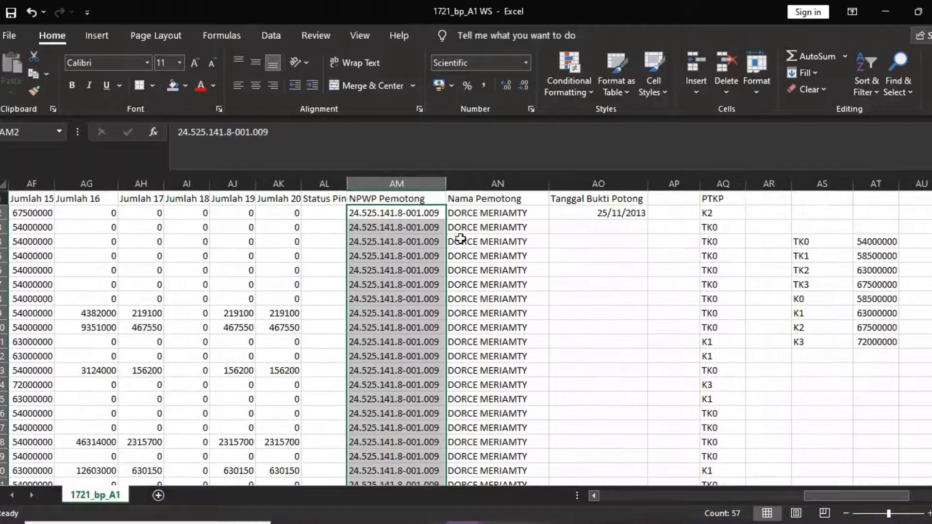
Freeze the sheet's panes at column G so that columns A to F stay in place
left_click(592, 212)
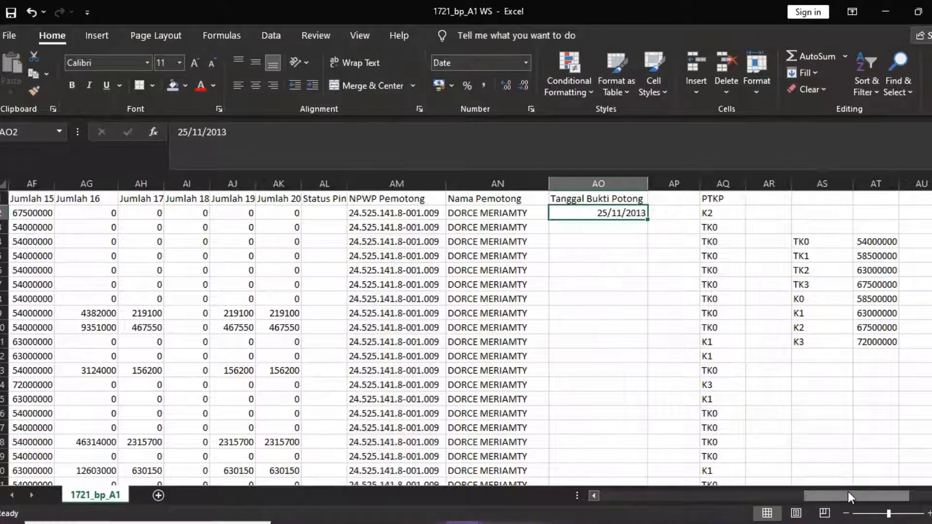
left_click_drag(852, 494, 645, 493)
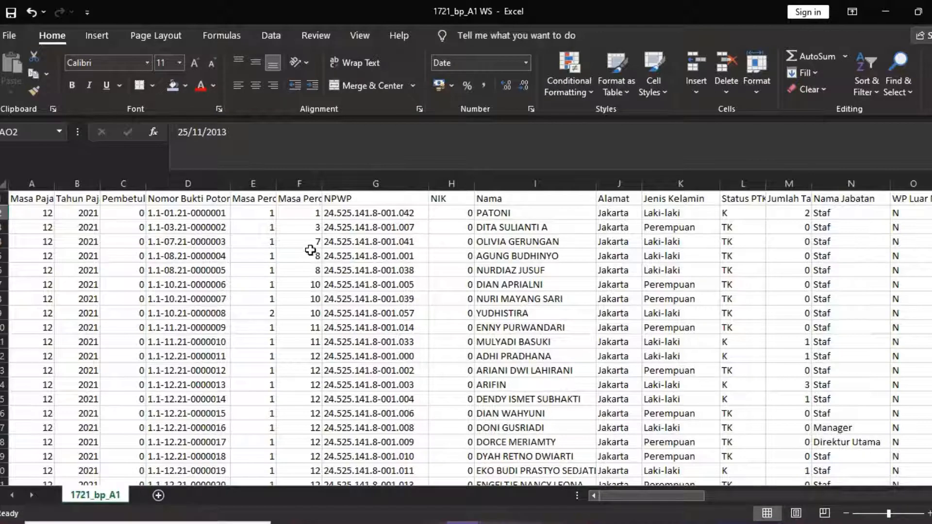
left_click(303, 198)
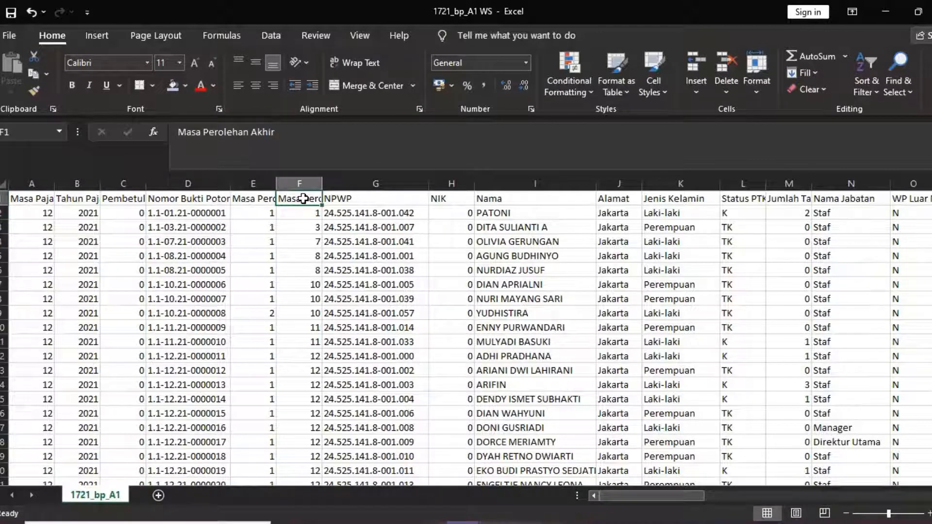
left_click(527, 211)
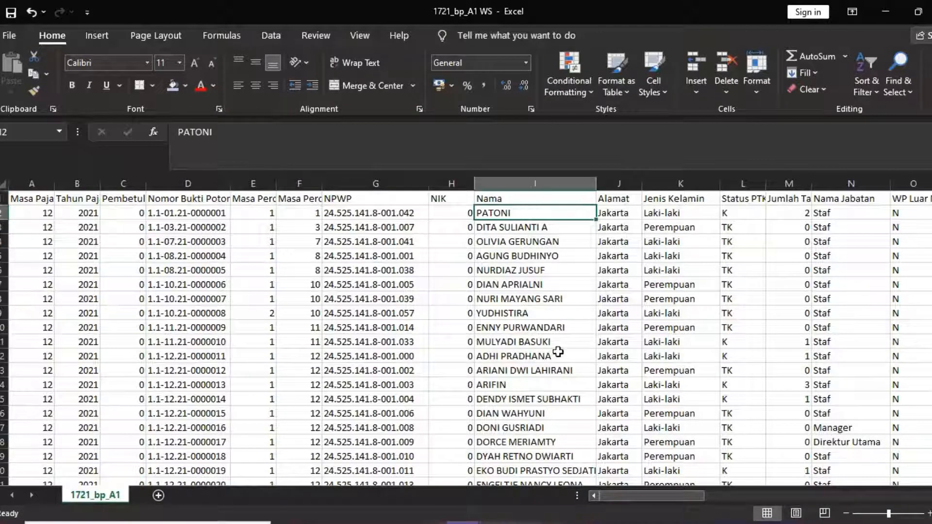
left_click(389, 178)
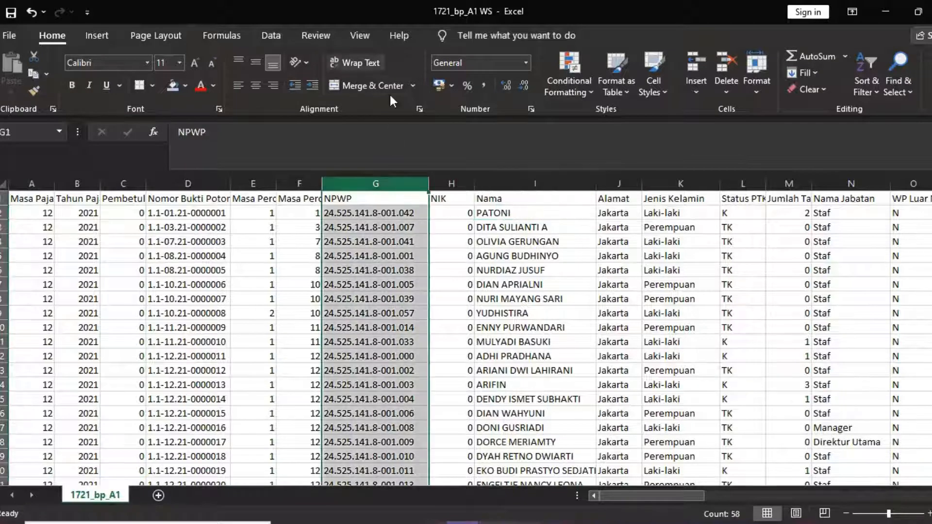
left_click(341, 36)
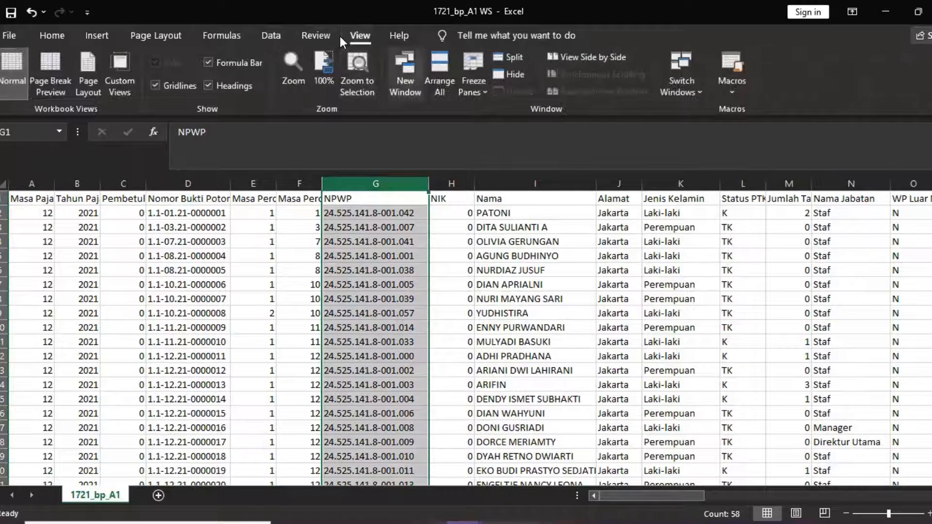
left_click(469, 83)
left_click(494, 115)
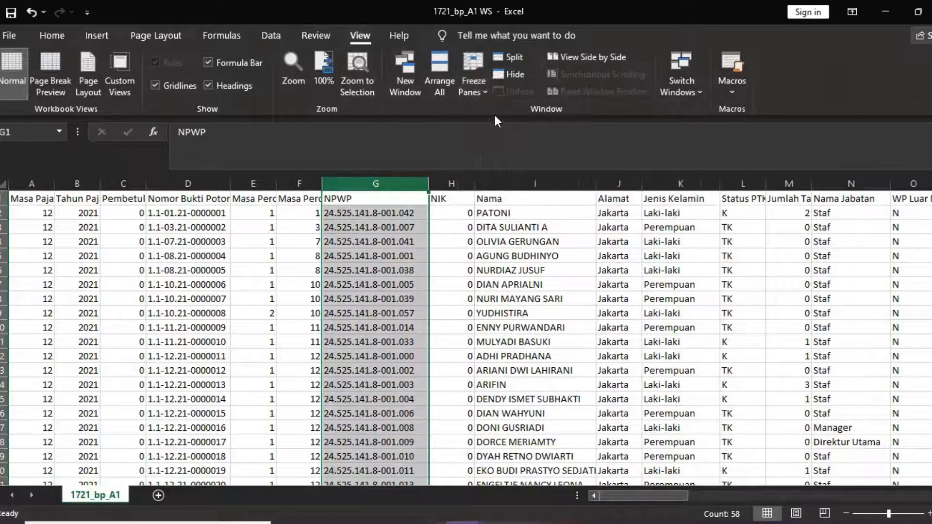
left_click(643, 470)
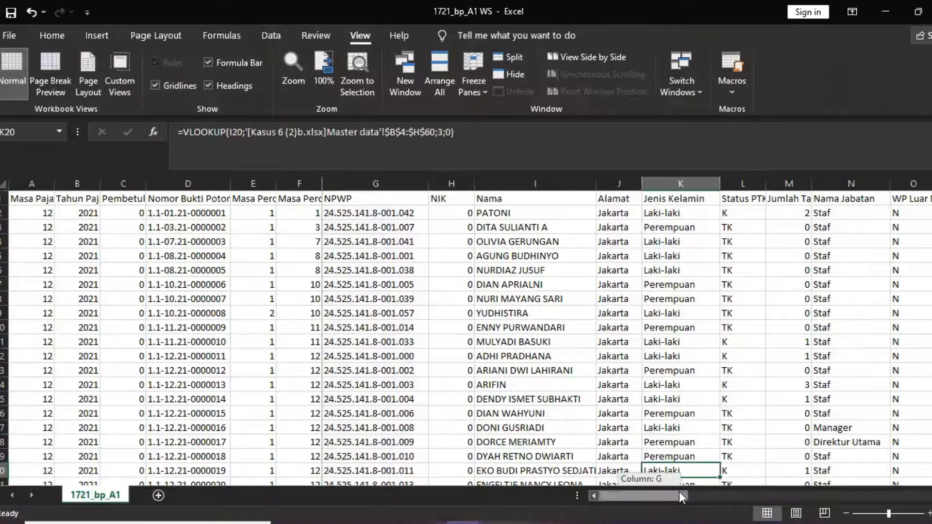
Set the first Tanggal Bukti Potong date in AO2 to 31/12/2021
left_click_drag(680, 496, 857, 498)
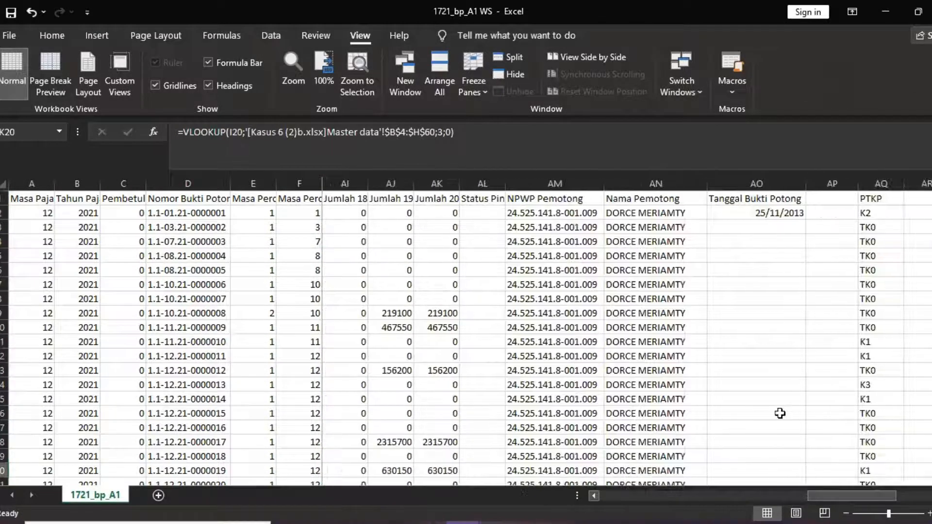
left_click(771, 212)
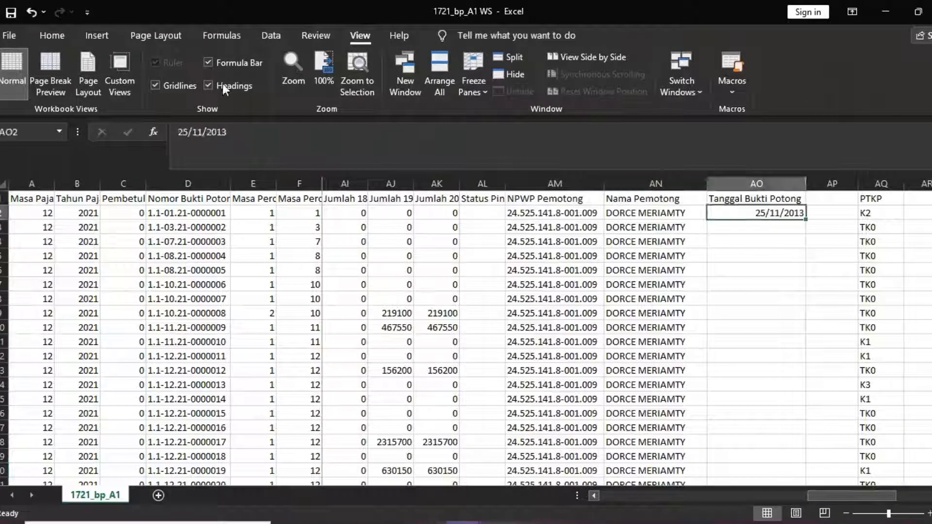
left_click(191, 131)
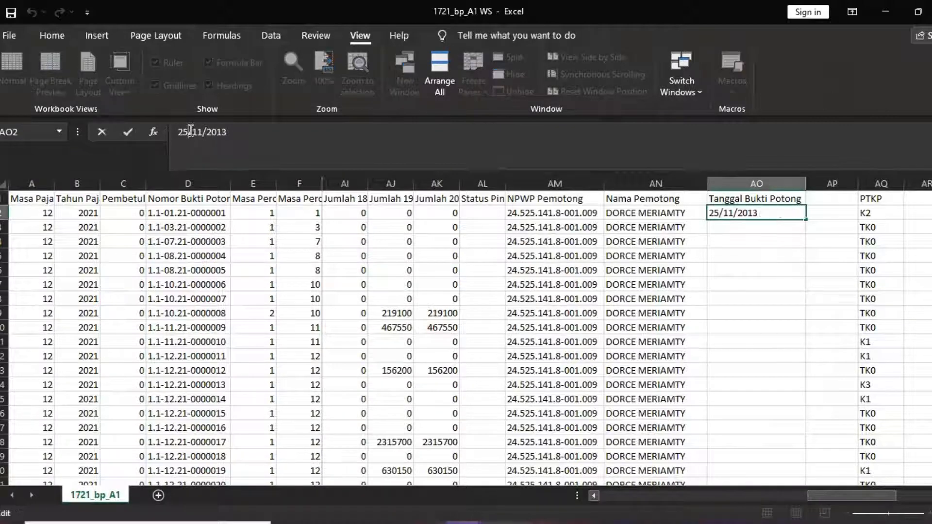
key("BackSpace")
key("BackSpace")
type("31/")
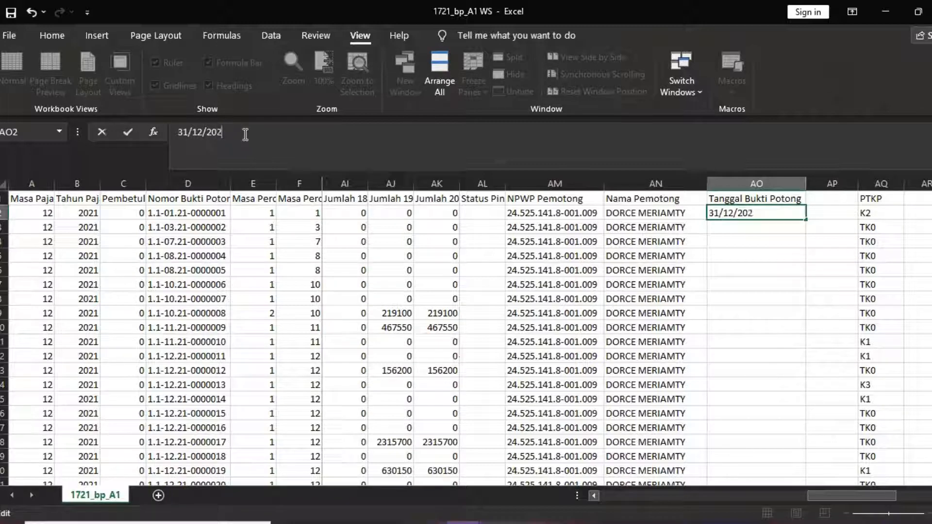
type("1")
left_click(801, 256)
Repeat the slip date 31/12/2021 from AO2 down the Tanggal Bukti Potong column to row 58
left_click(781, 213)
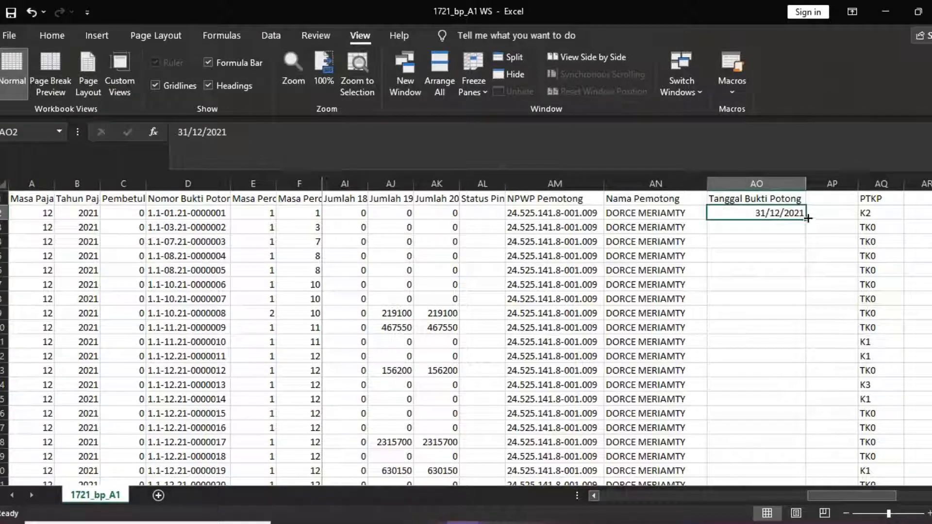
key("ctrl+c")
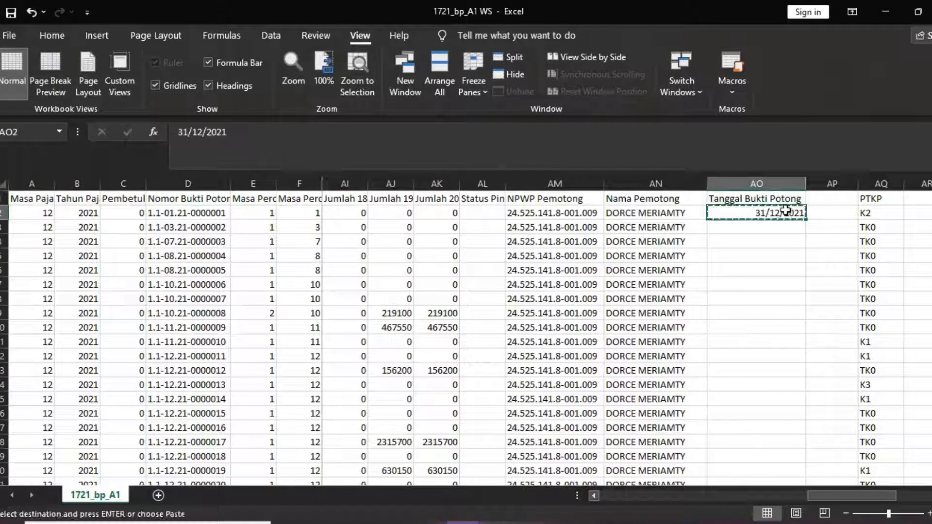
left_click(781, 227)
key("ctrl+v")
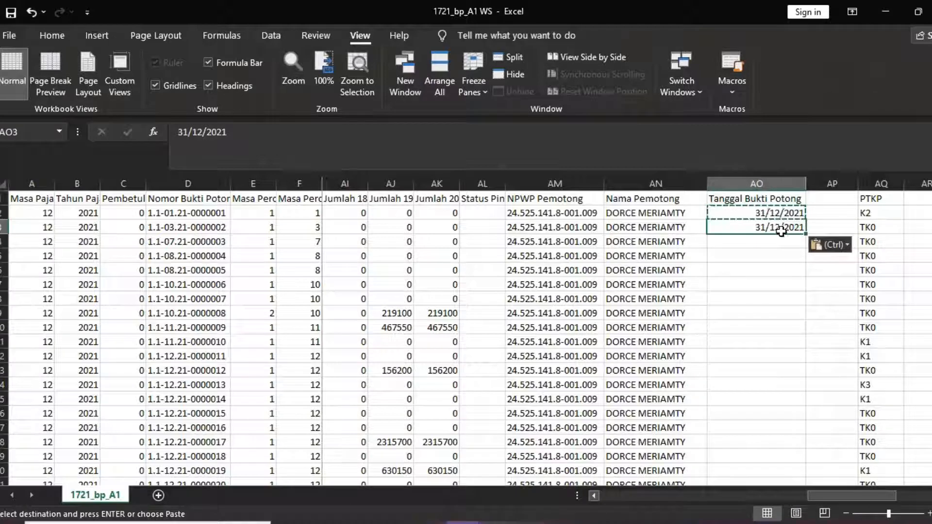
key("Down")
key("Down")
left_click_drag(764, 213, 805, 456)
left_click(773, 470)
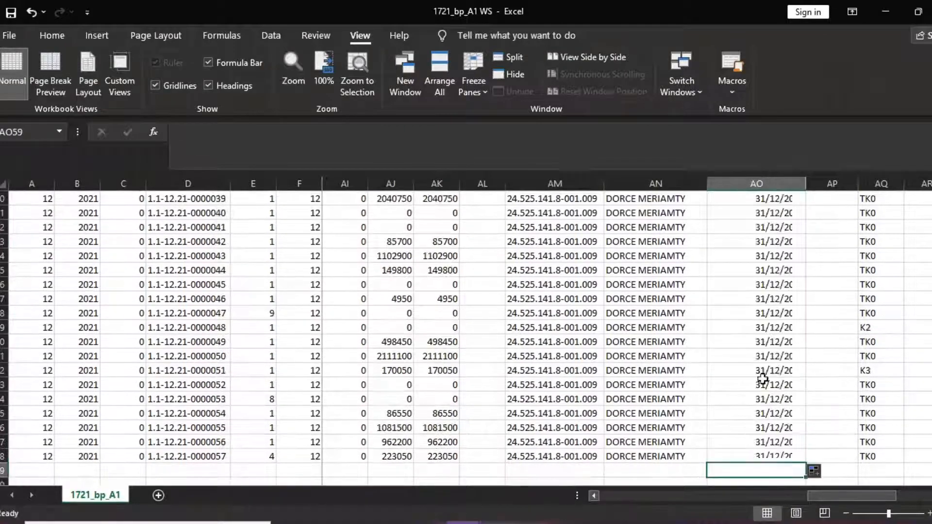
scroll(772, 349, "up", 13)
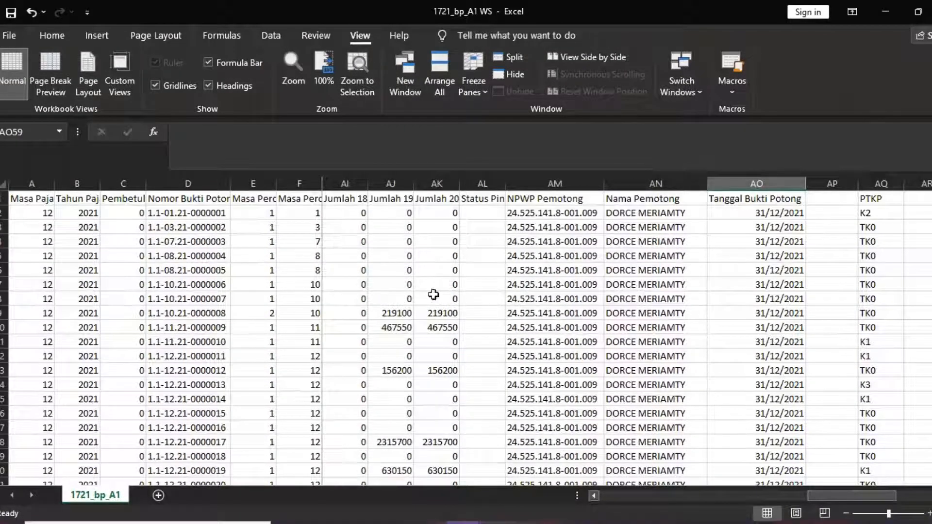
Change the slip date in AO2 to 31/01/2021 to match that row's final earning month
left_click_drag(857, 497, 885, 491)
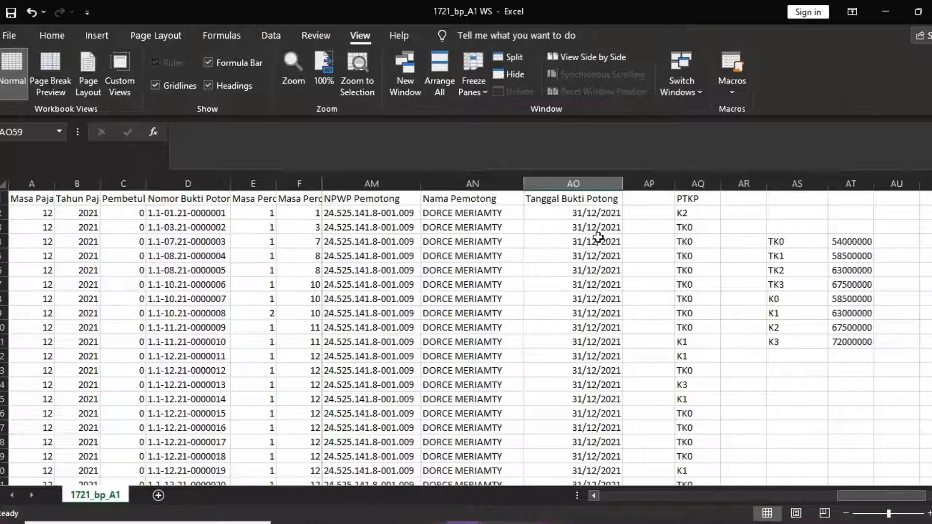
left_click(594, 213)
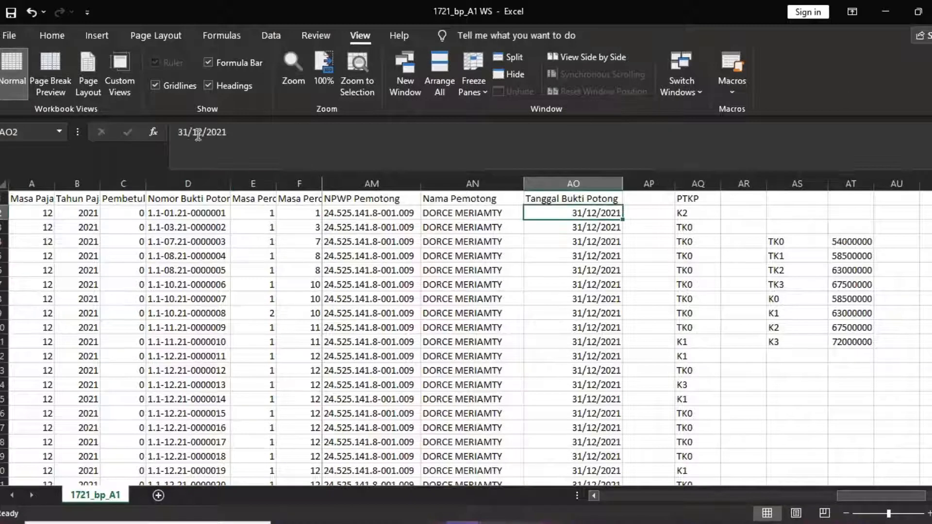
left_click(310, 215)
left_click(588, 216)
left_click(205, 129)
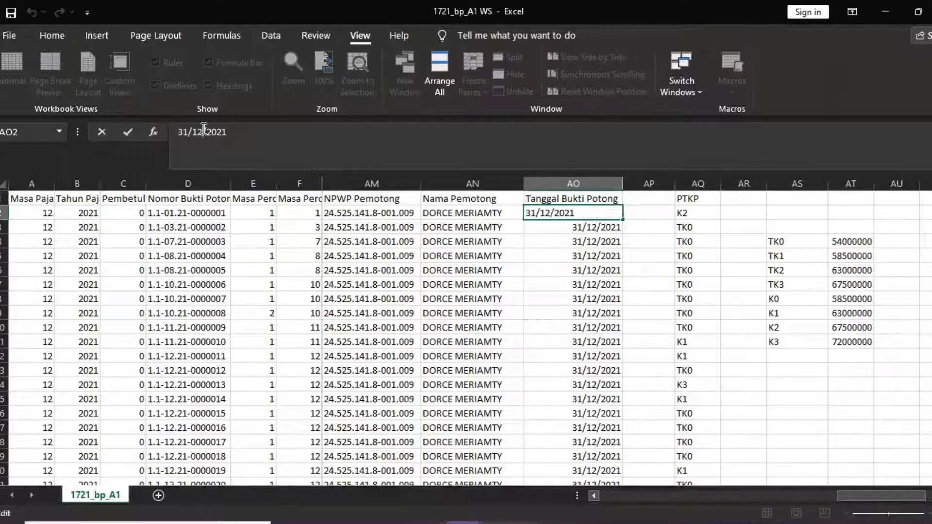
key("BackSpace")
key("BackSpace")
type("01")
key("Return")
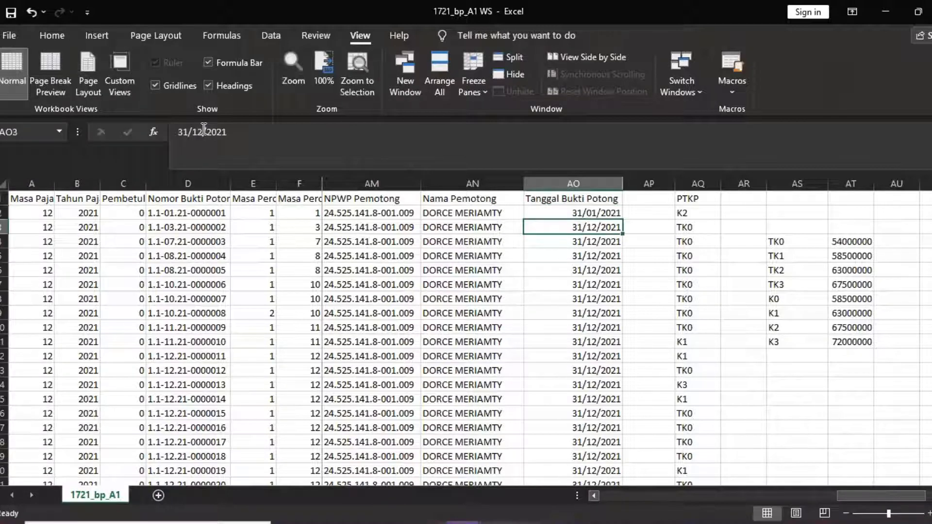
Set the slip dates to 31/03/2021 in AO3 and 31/07/2021 in AO4, matching each row's Masa Perolehan Akhir
left_click(205, 130)
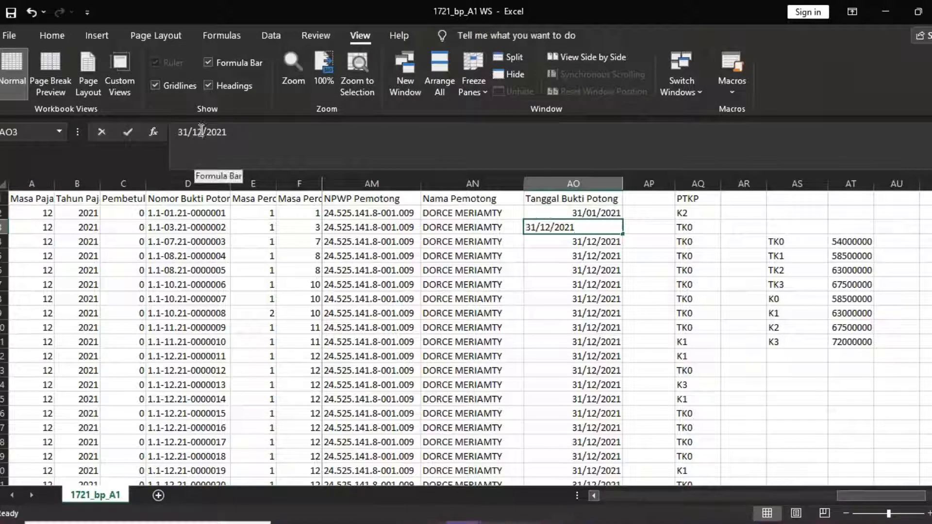
key("BackSpace")
key("BackSpace")
type("03")
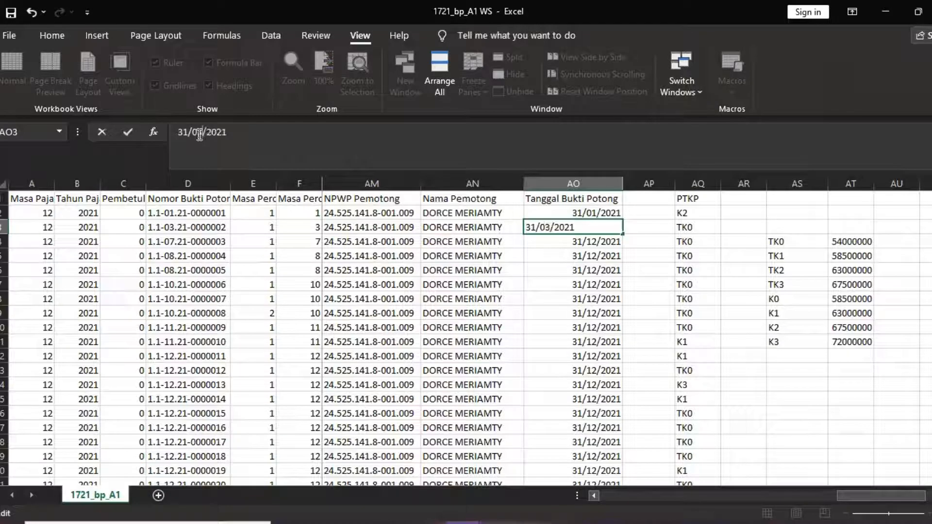
key("Return")
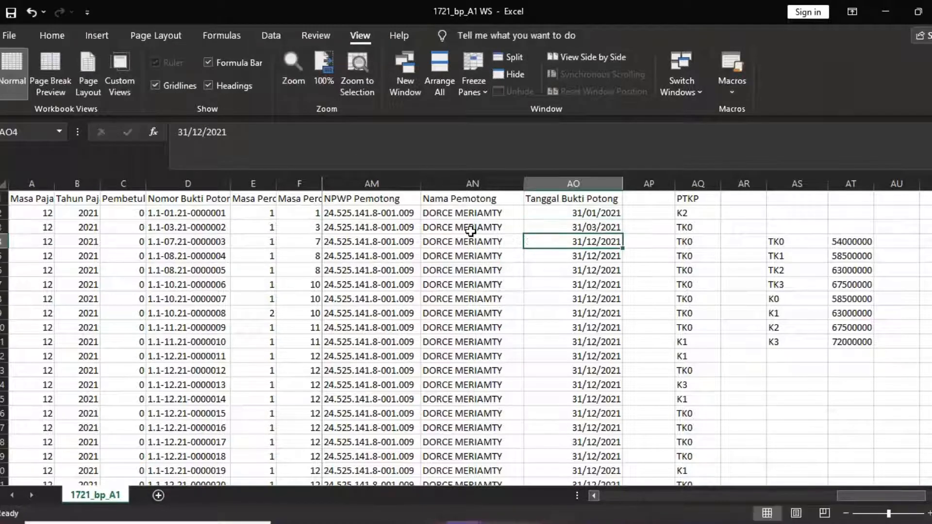
left_click(203, 129)
key("BackSpace")
key("BackSpace")
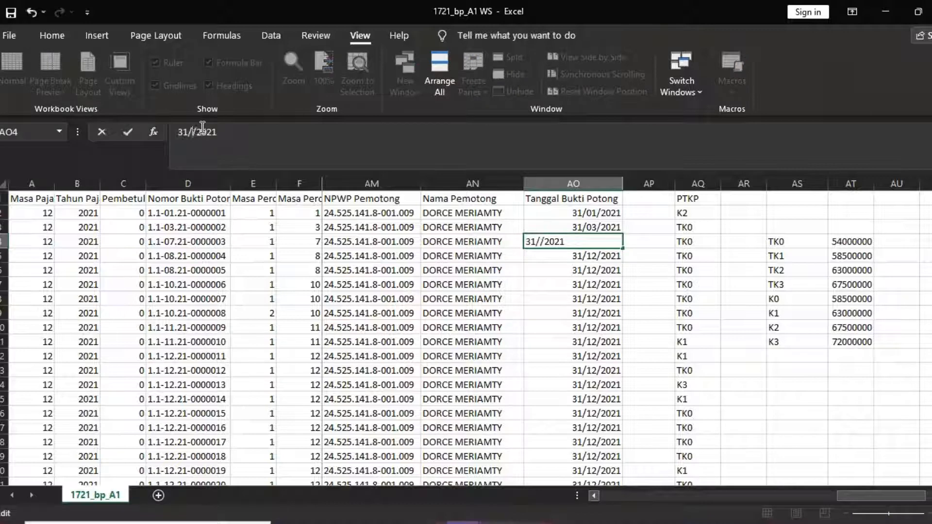
type("07")
key("Return")
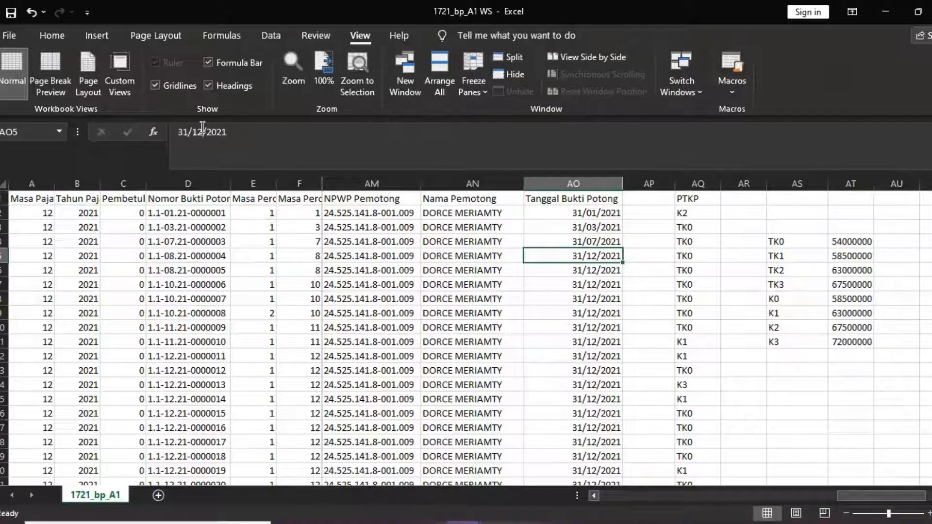
Set the slip dates in AO5 and AO6 to 31/08/2021 for the employees whose last month is 8
left_click(203, 130)
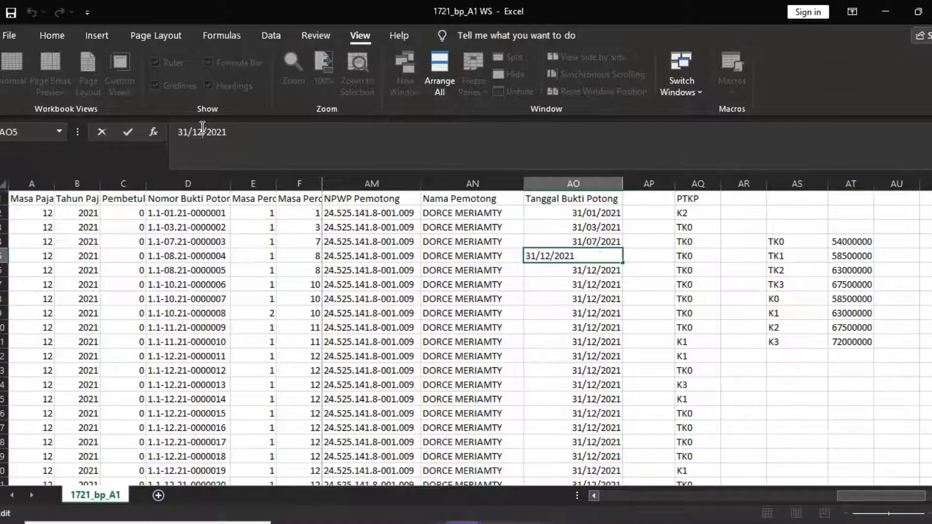
key("BackSpace")
key("BackSpace")
type("08")
key("Return")
left_click(203, 129)
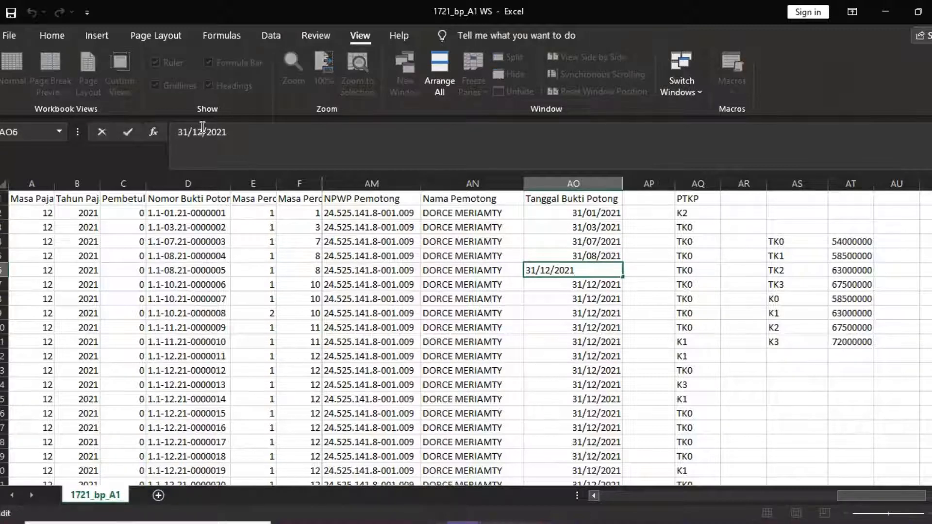
key("BackSpace")
key("BackSpace")
type("08")
key("Return")
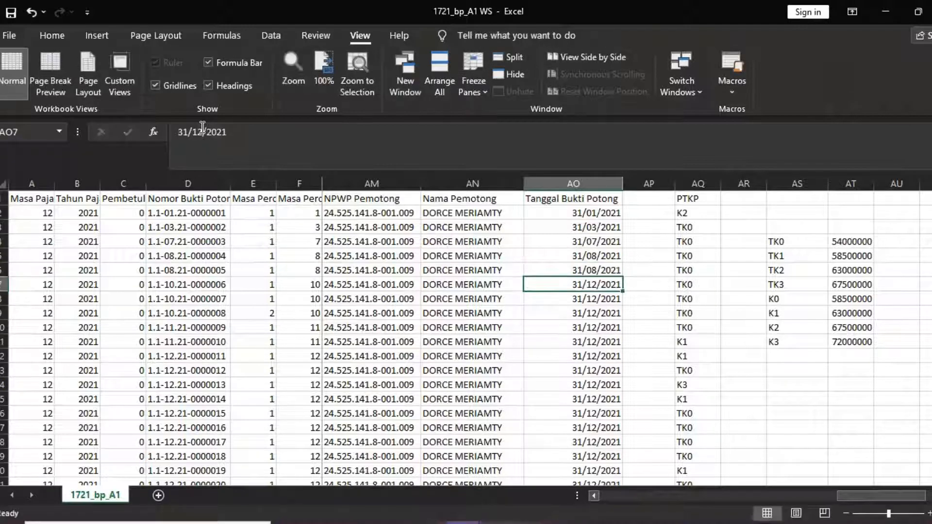
Set the slip date in AO7 to 31/10/2021 to match that row's last earning month of 10
left_click(203, 129)
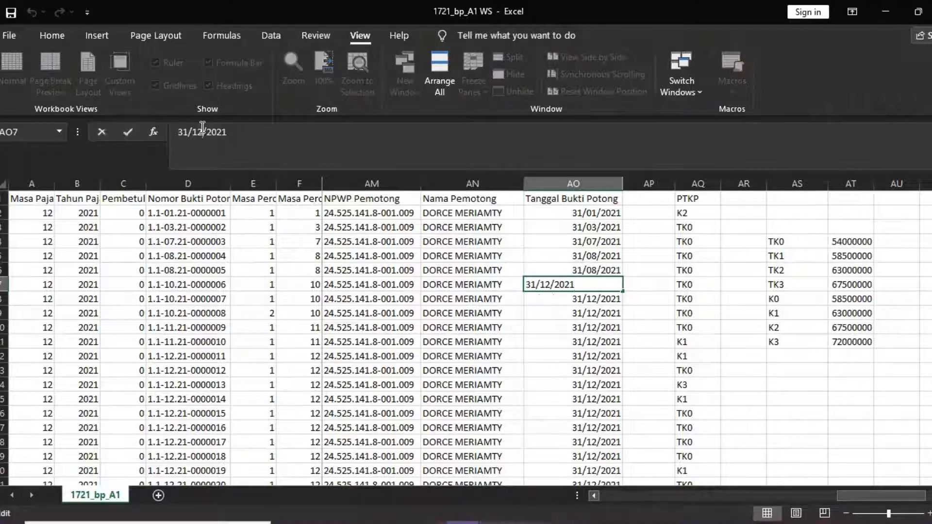
key("BackSpace")
key("BackSpace")
type("10")
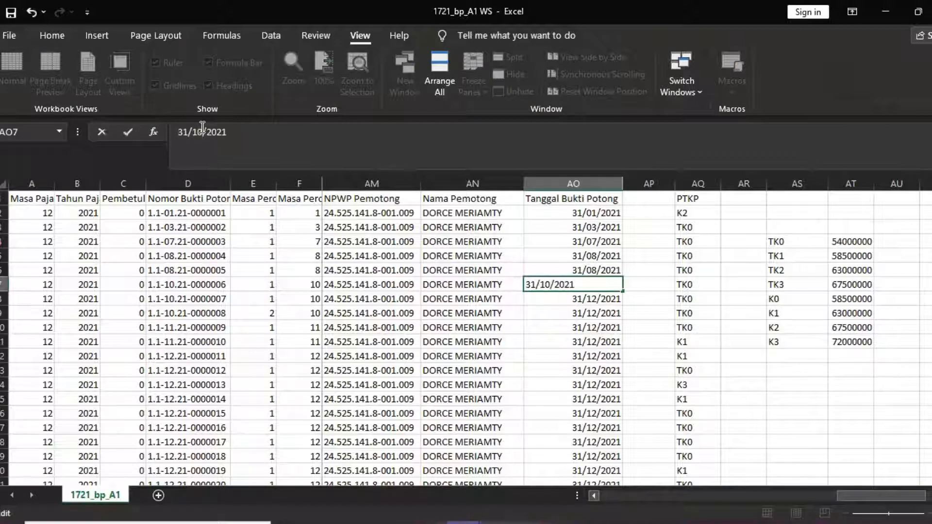
key("Return")
Change the slip date in AO8 to 31/10/2021 to match that employee's final earning month
left_click(203, 128)
key("BackSpace")
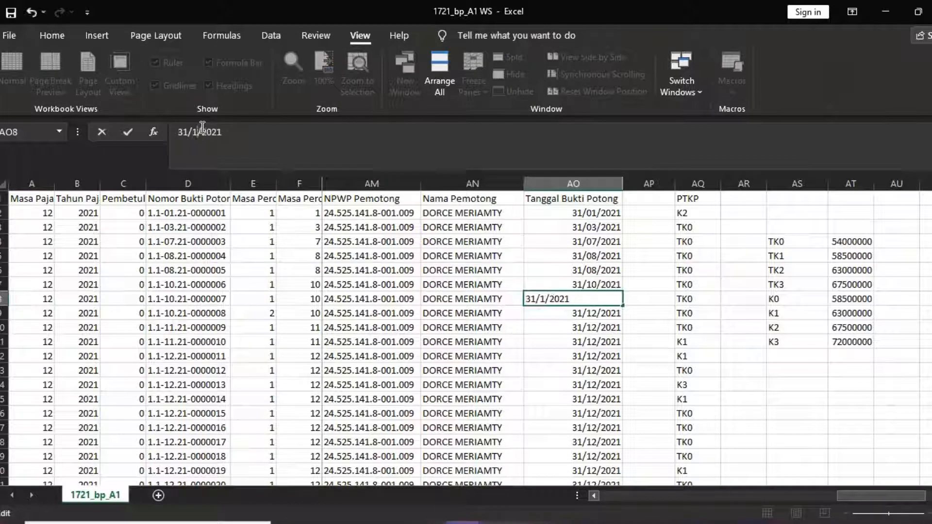
type("10")
key("Return")
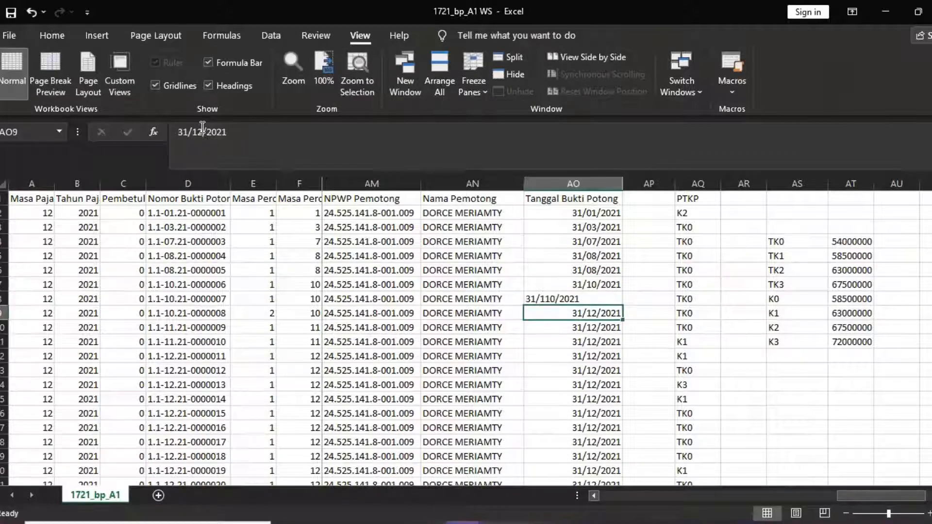
left_click(549, 299)
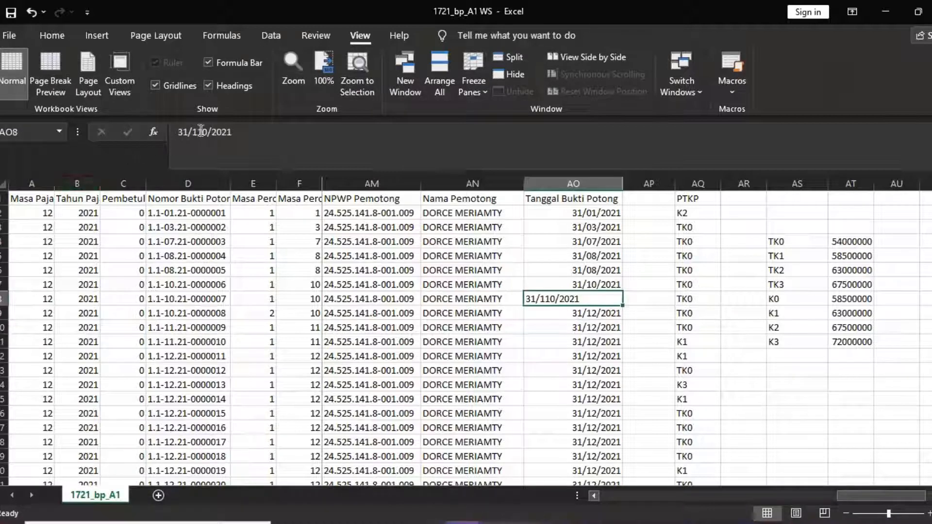
left_click(205, 130)
key("BackSpace")
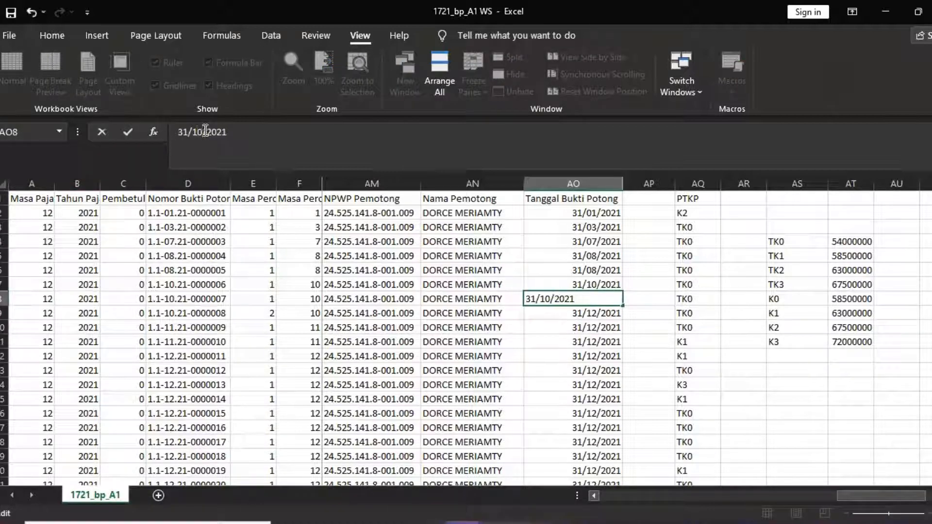
key("Return")
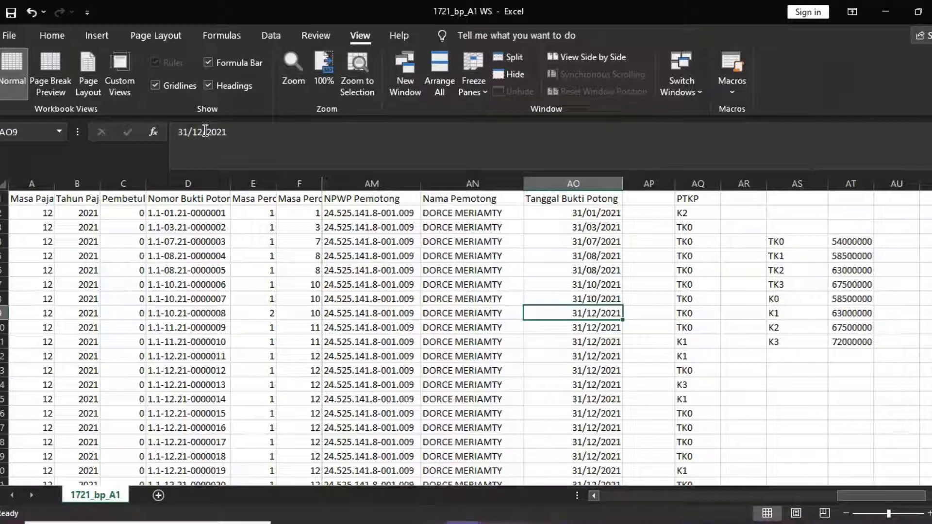
Set the slip date in AO9 to 31/10/2021 for the last row ending in month 10
left_click(205, 130)
key("BackSpace")
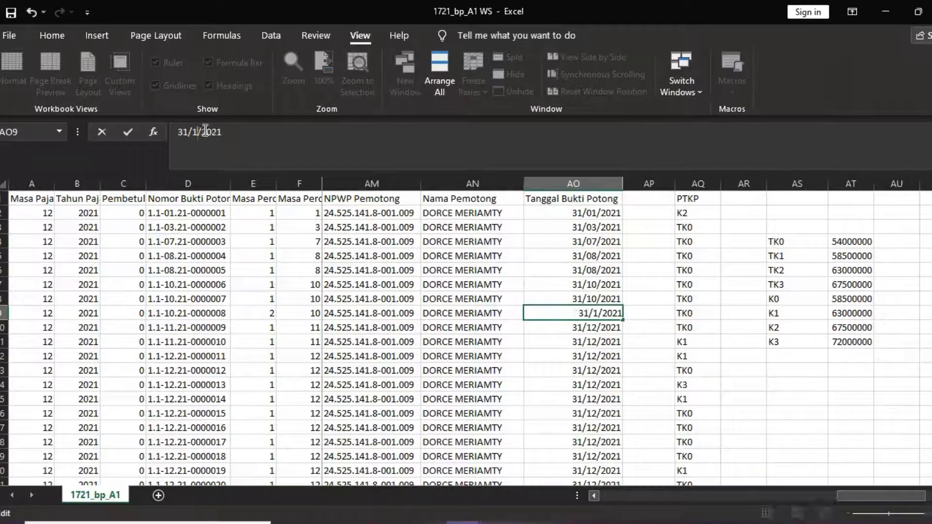
type("0")
key("Return")
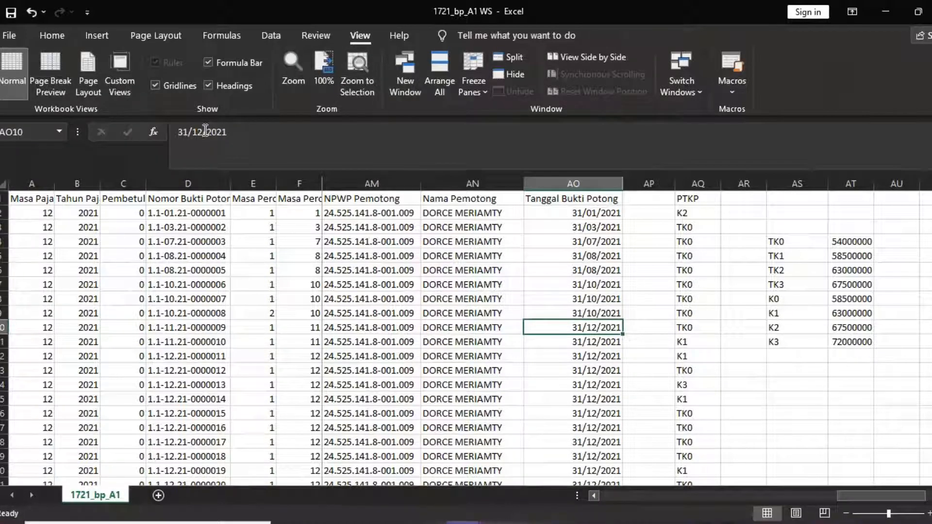
Set the slip date in AO10 to 30/11/2021, the end of that employee's last earning month
left_click(205, 130)
key("BackSpace")
type("1")
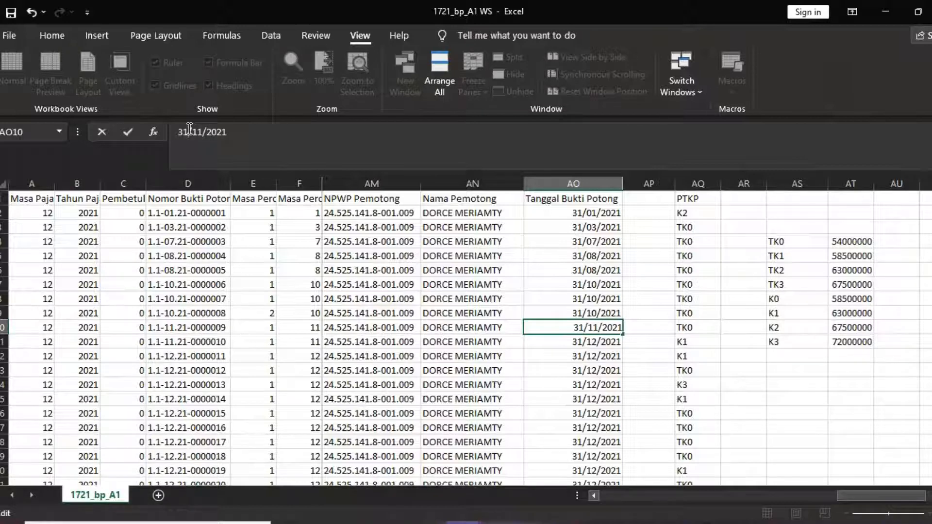
left_click(190, 130)
key("BackSpace")
type("0")
key("Return")
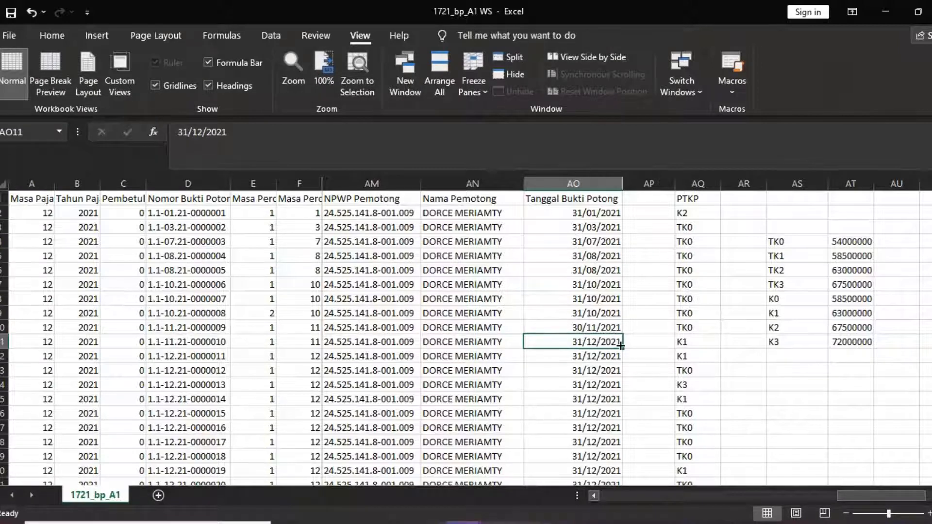
Change the slip date in AO11 to 30/11/2021 for the second employee whose last month is 11
left_click(184, 131)
key("BackSpace")
type("0")
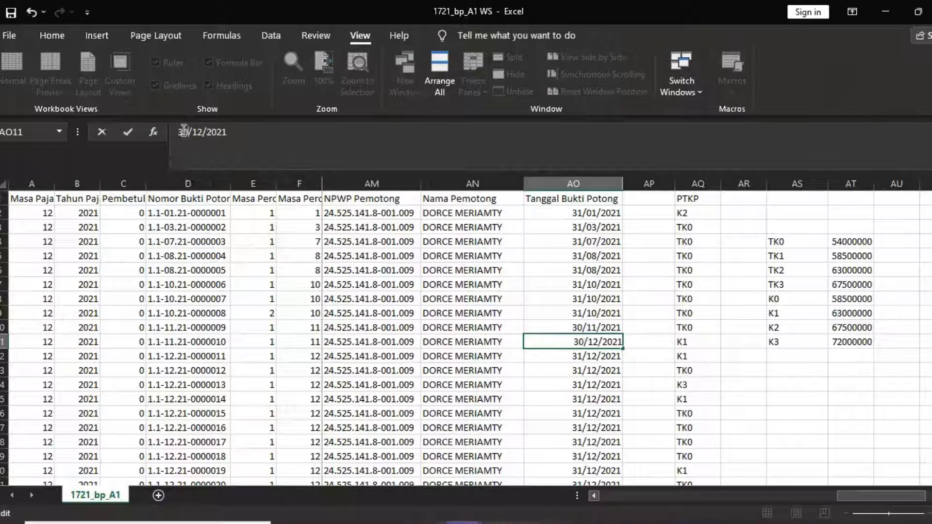
left_click(205, 131)
key("BackSpace")
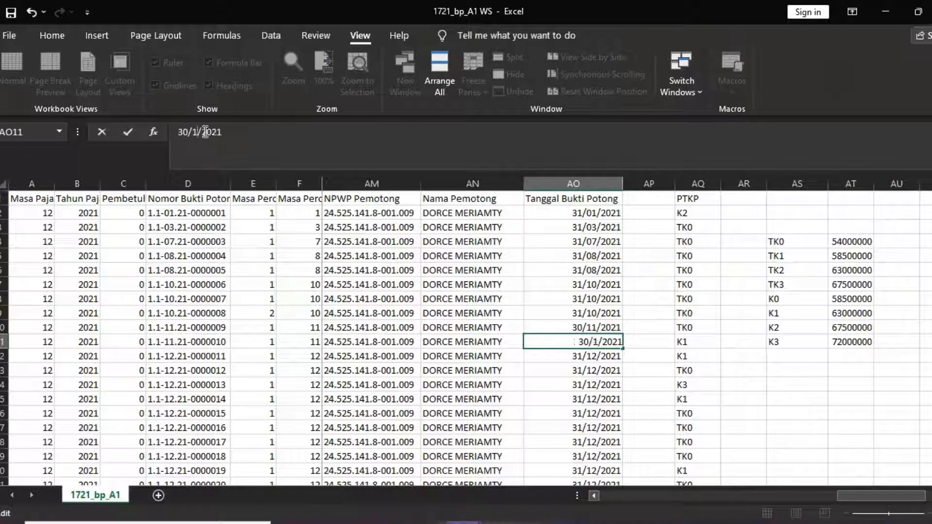
type("1")
key("Return")
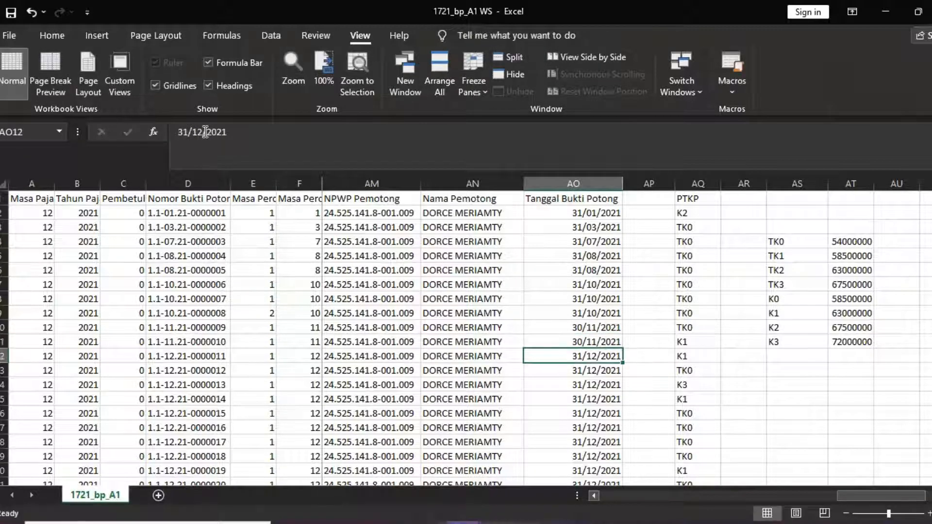
Check the slip dates in the remaining rows against the last earning months and unfreeze the worksheet panes
scroll(462, 347, "down", 10)
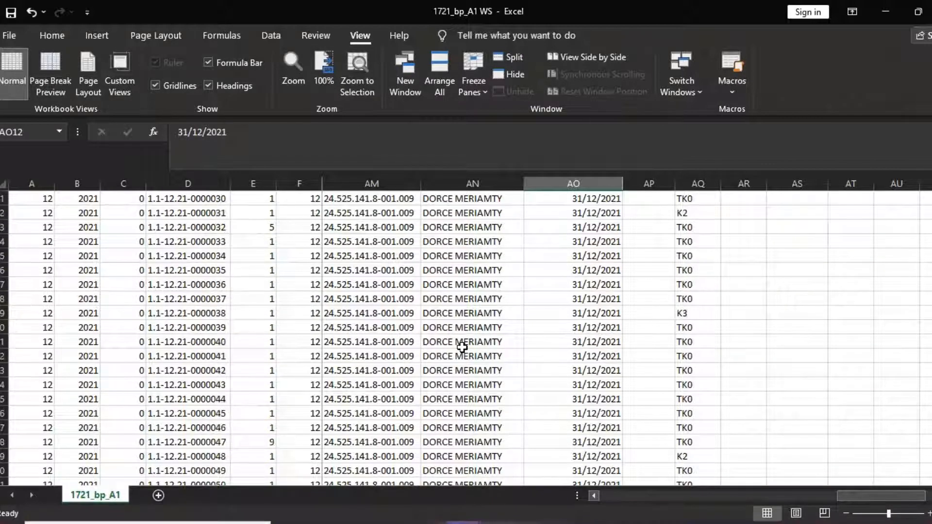
scroll(461, 347, "down", 6)
scroll(458, 346, "up", 16)
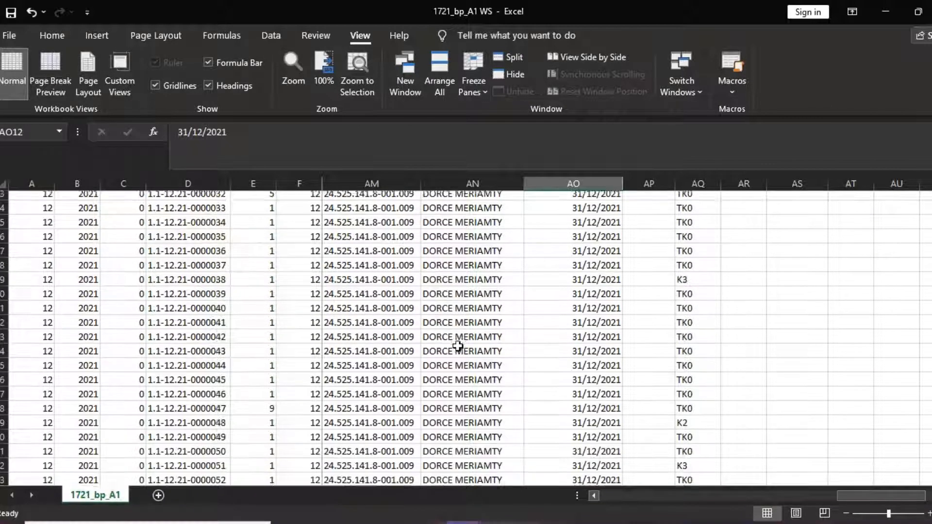
left_click(499, 262)
left_click(550, 316)
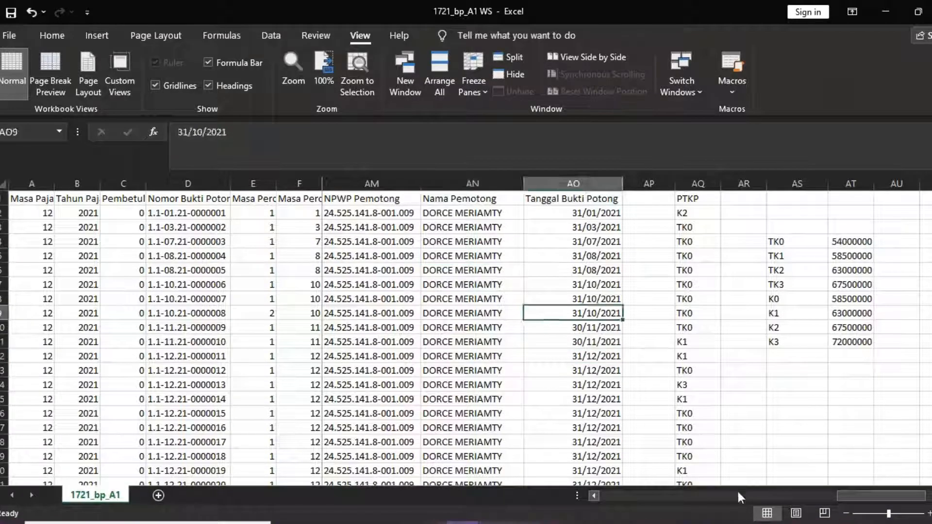
left_click_drag(858, 493, 599, 485)
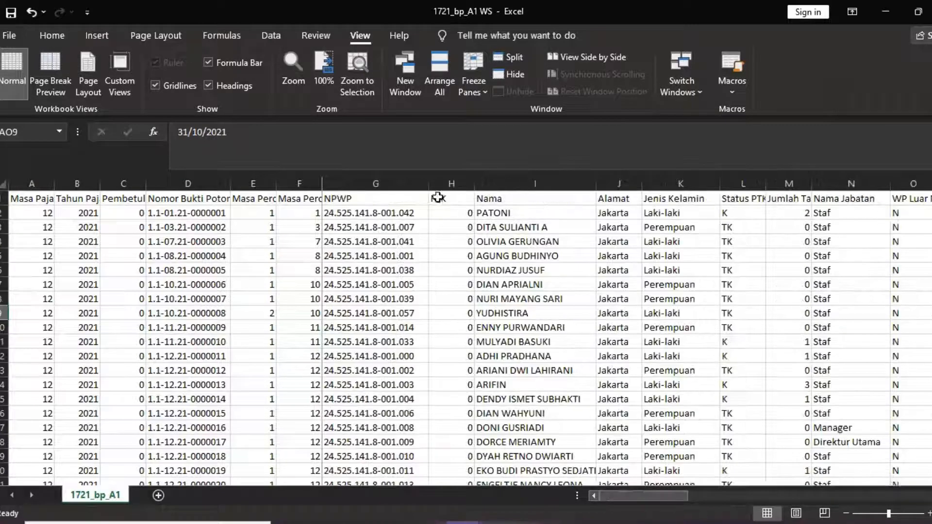
left_click(467, 88)
left_click(496, 121)
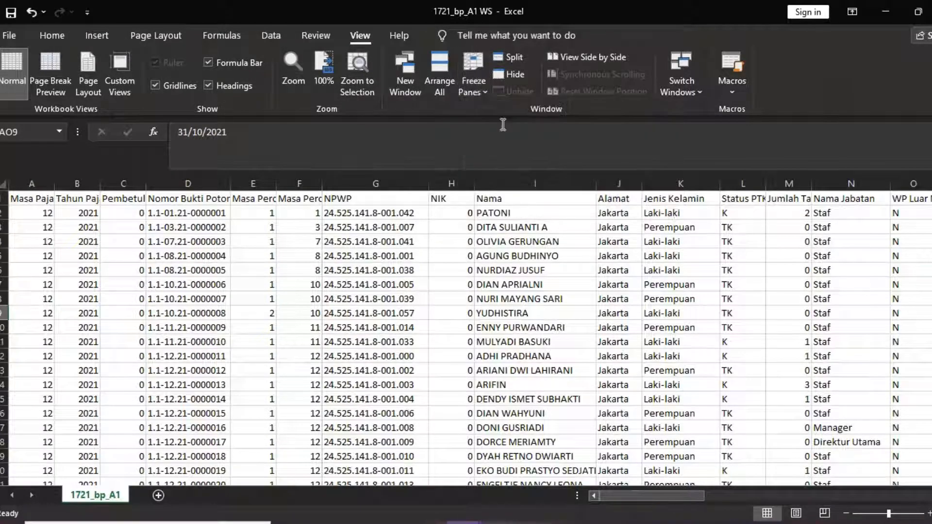
left_click(517, 254)
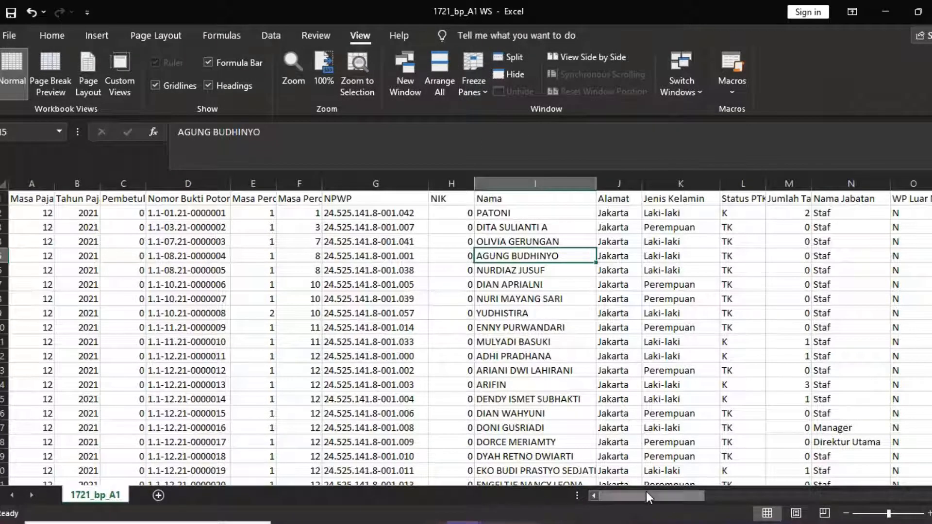
Review the completed worksheet from the first columns onward, including the Pembetulan and Nomor Bukti Potong entries and the lower rows
left_click_drag(645, 492, 627, 479)
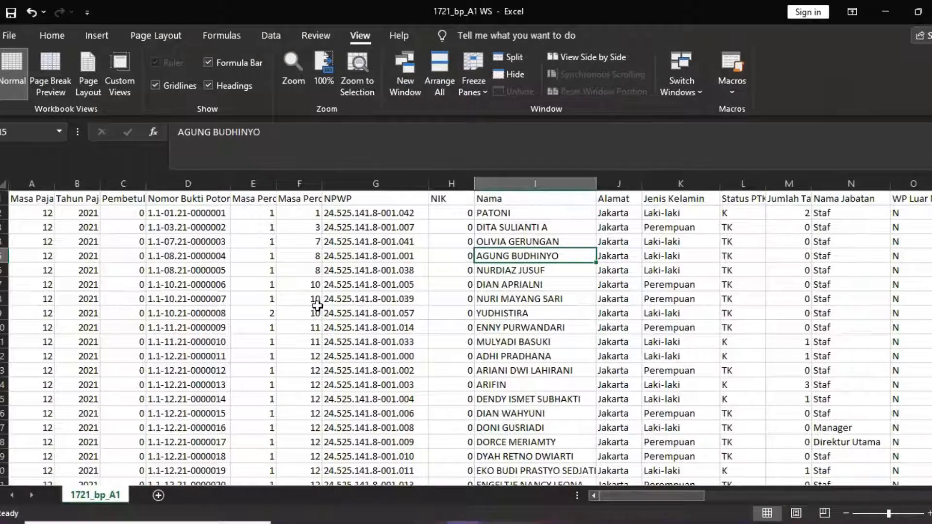
left_click(433, 327)
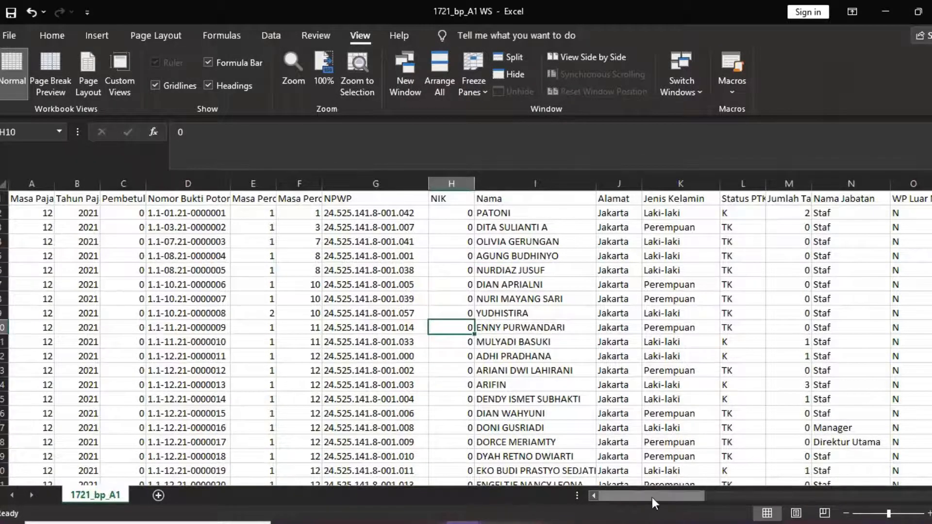
left_click_drag(651, 495, 613, 494)
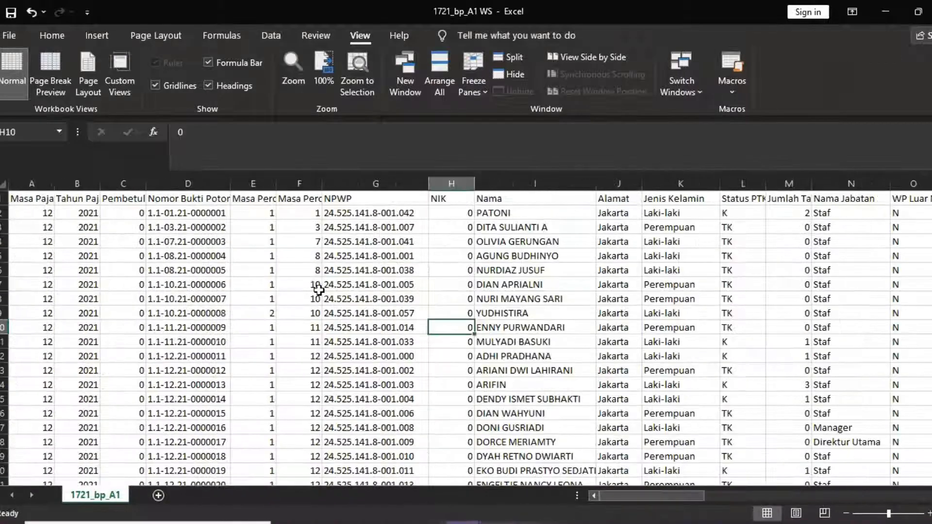
left_click(156, 214)
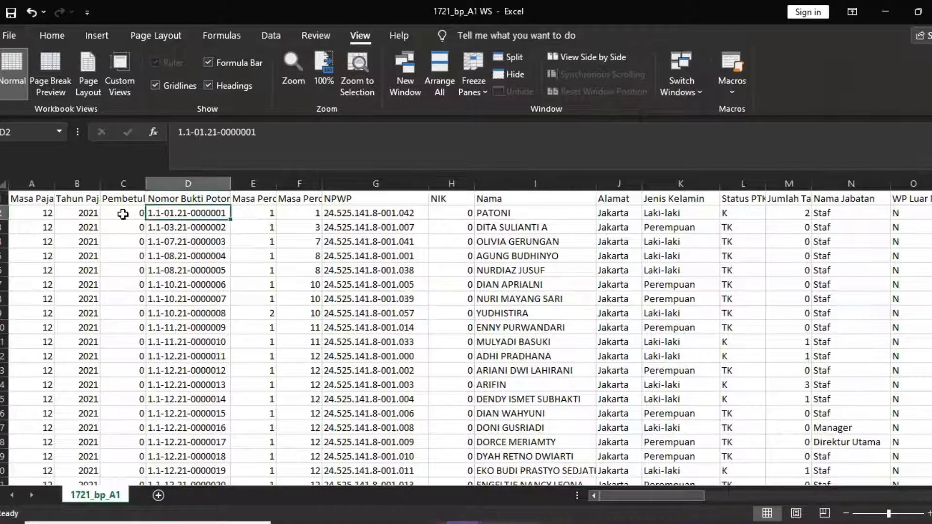
left_click(124, 214)
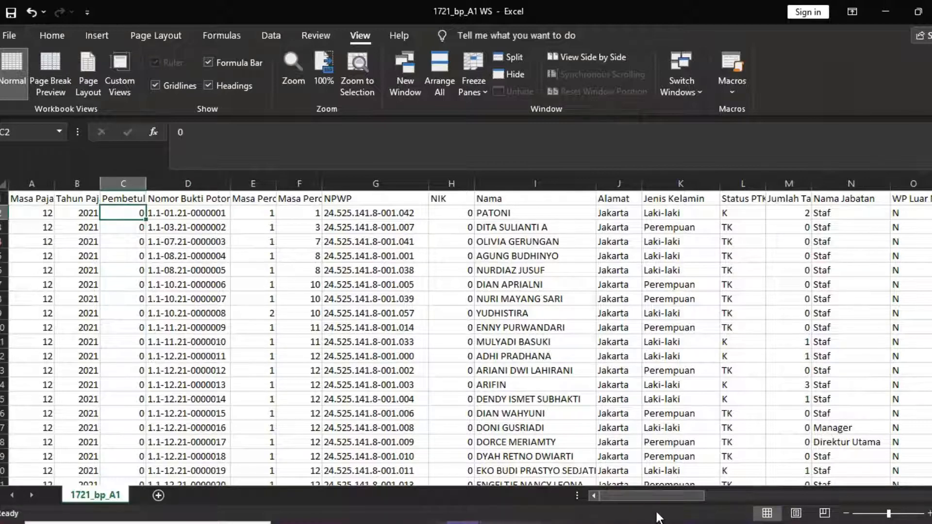
left_click_drag(666, 493, 626, 495)
left_click(165, 214)
left_click(128, 214)
mouse_move(687, 491)
left_mouse_down()
mouse_move(913, 490)
mouse_move(676, 491)
left_mouse_up()
scroll(569, 360, "down", 4)
scroll(569, 360, "down", 7)
scroll(559, 365, "up", 11)
Examine how the employee tax numbers in the NPWP column are formatted, comparing the entries in the first rows
left_click(244, 281)
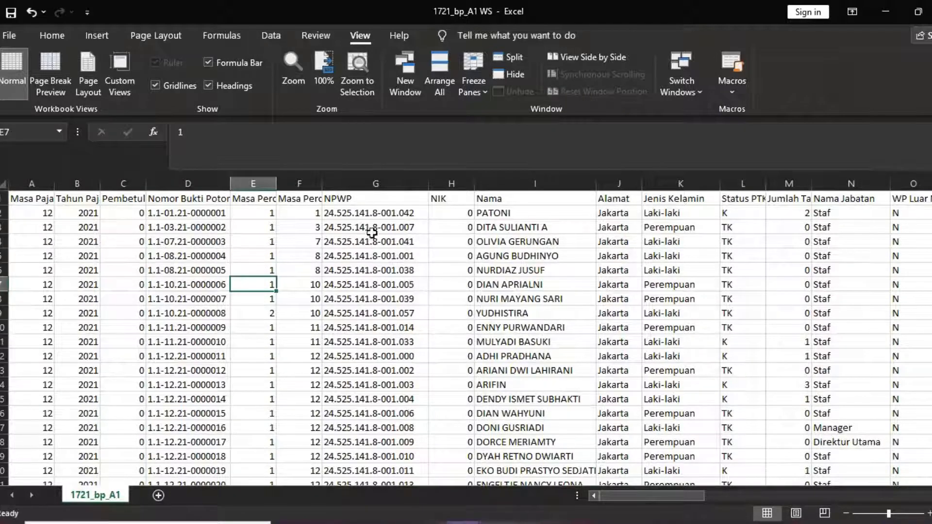
left_click(357, 212)
left_click(368, 232)
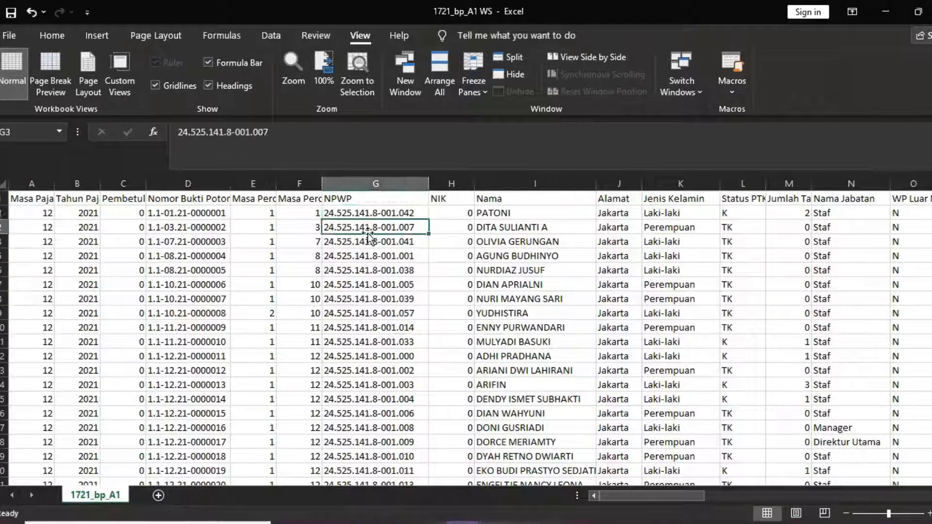
left_click(368, 214)
left_click(375, 245)
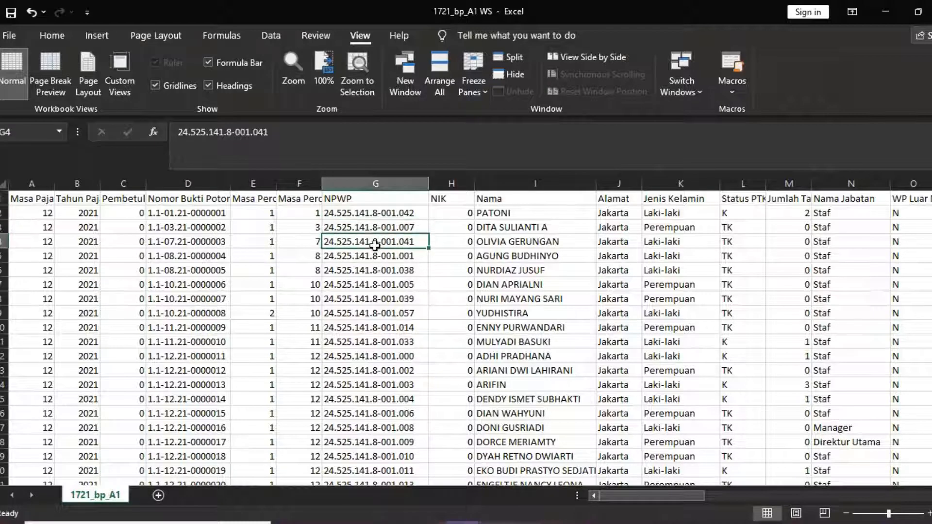
left_click(372, 214)
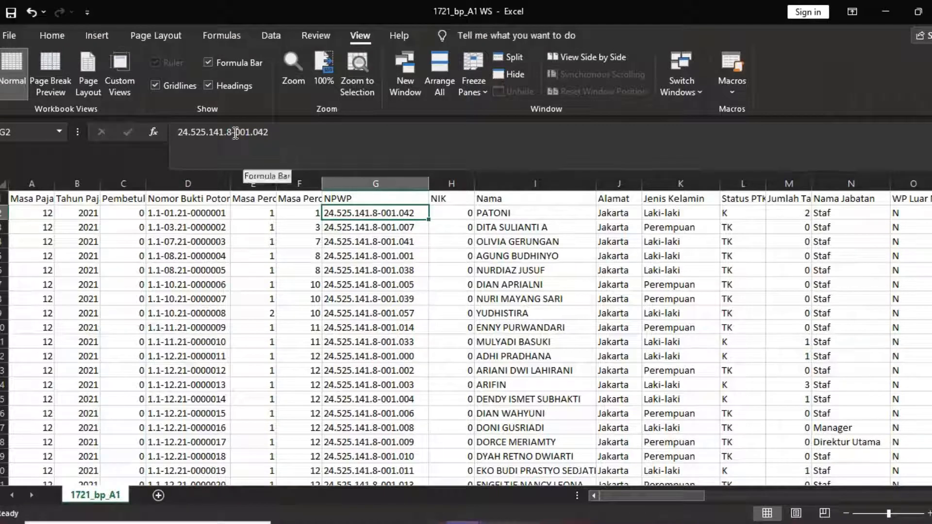
left_click(398, 231)
left_click(399, 243)
left_click(397, 216)
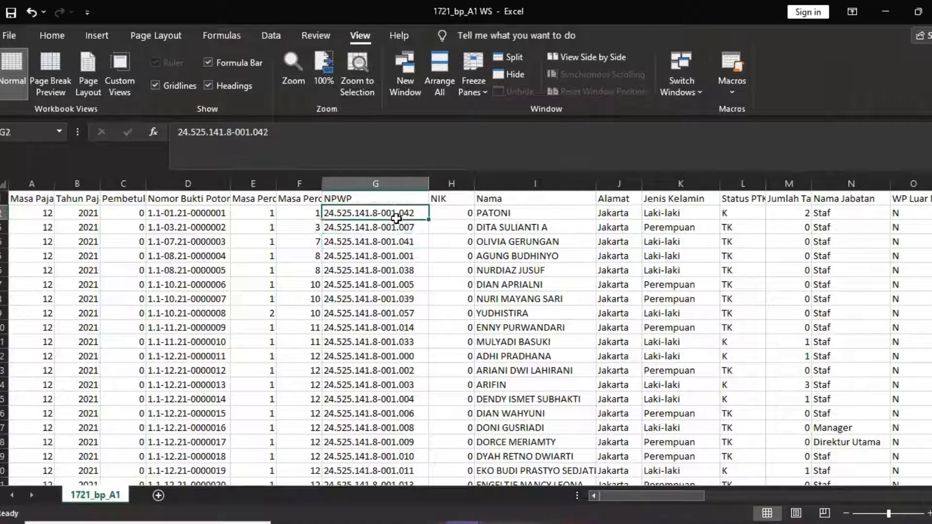
left_click(396, 241)
left_click(394, 214)
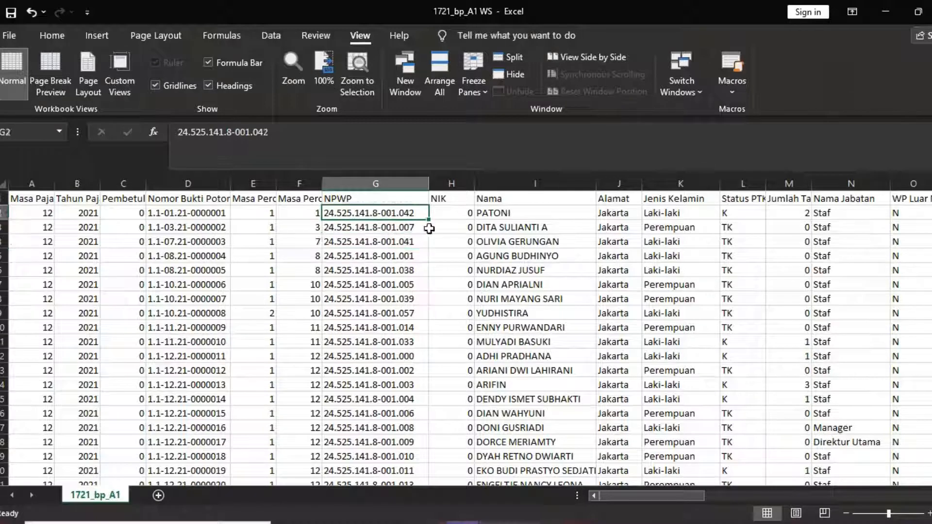
left_click(374, 243)
left_click_drag(377, 212, 378, 243)
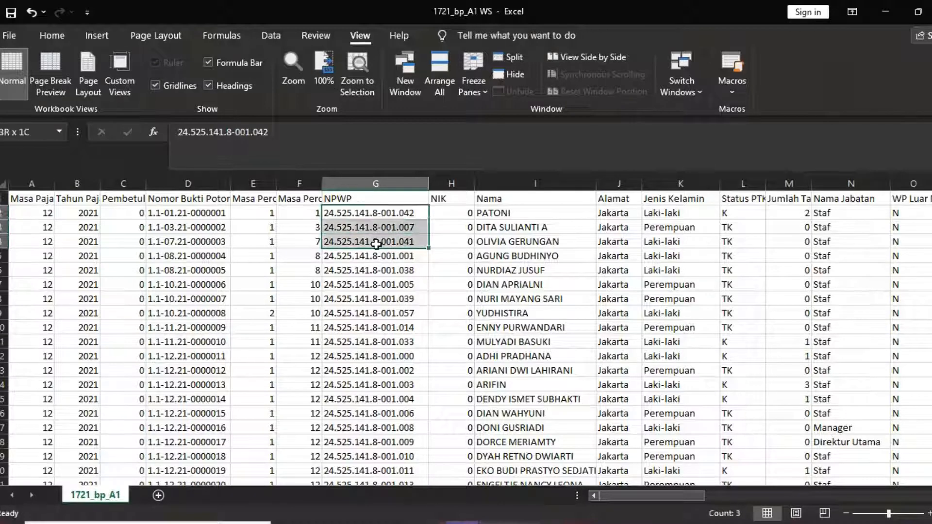
left_click(376, 180)
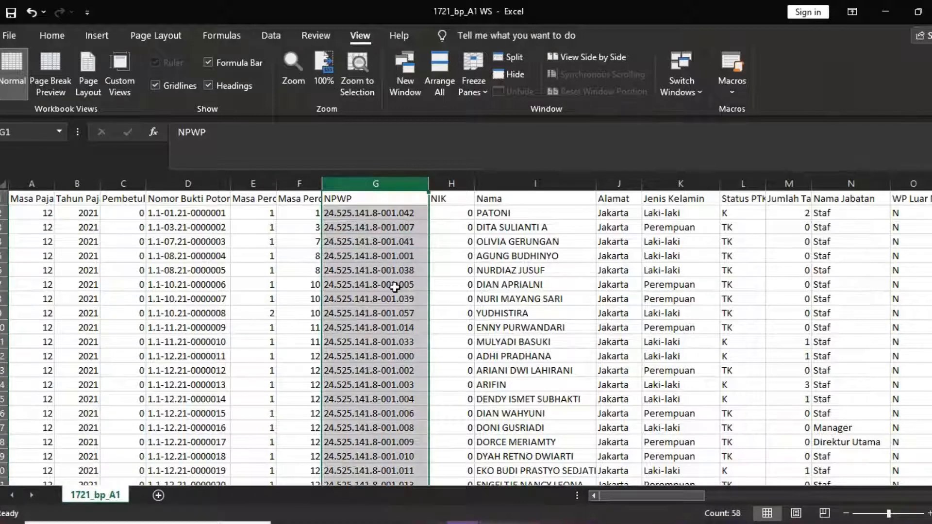
scroll(395, 287, "down", 1)
scroll(396, 288, "up", 1)
left_click(396, 287)
left_click(364, 212)
left_click(363, 226)
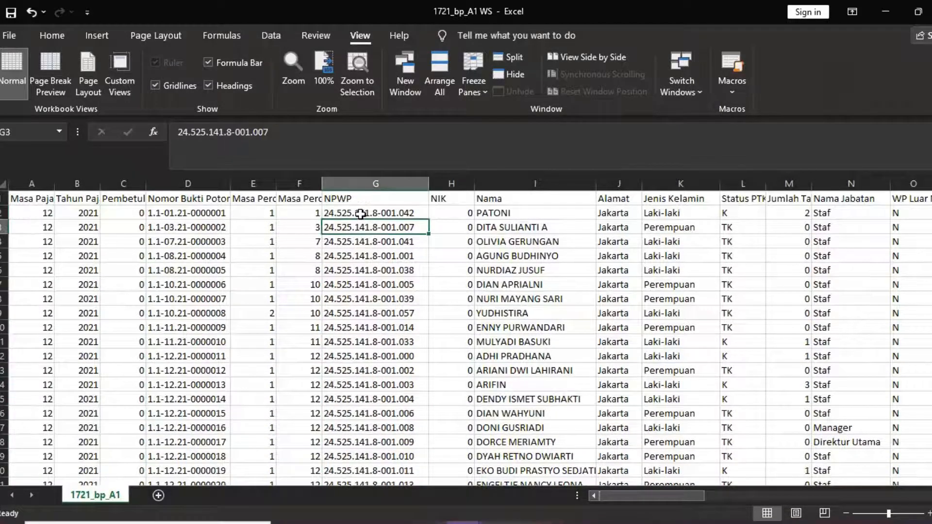
left_click(360, 214)
left_click(359, 214)
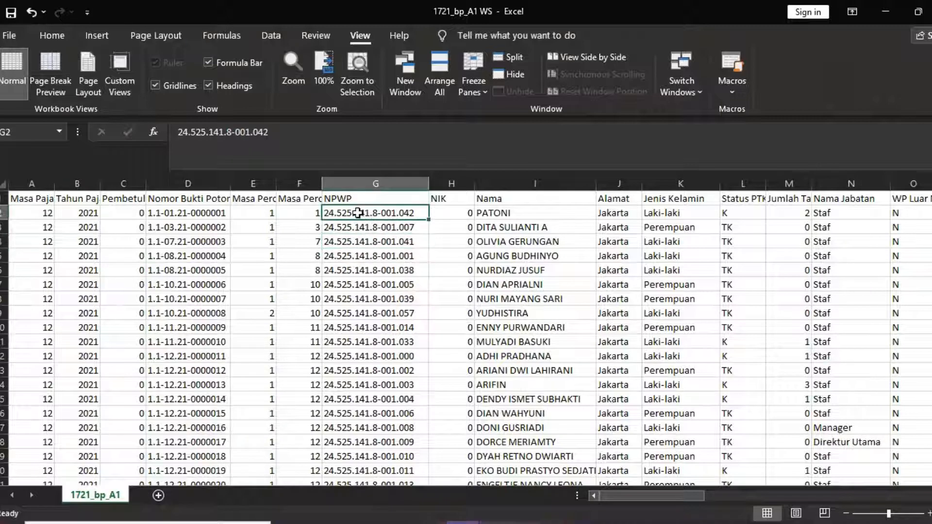
Remove all dots from the employee tax numbers in the NPWP column by replacing "." with nothing
left_click(378, 178)
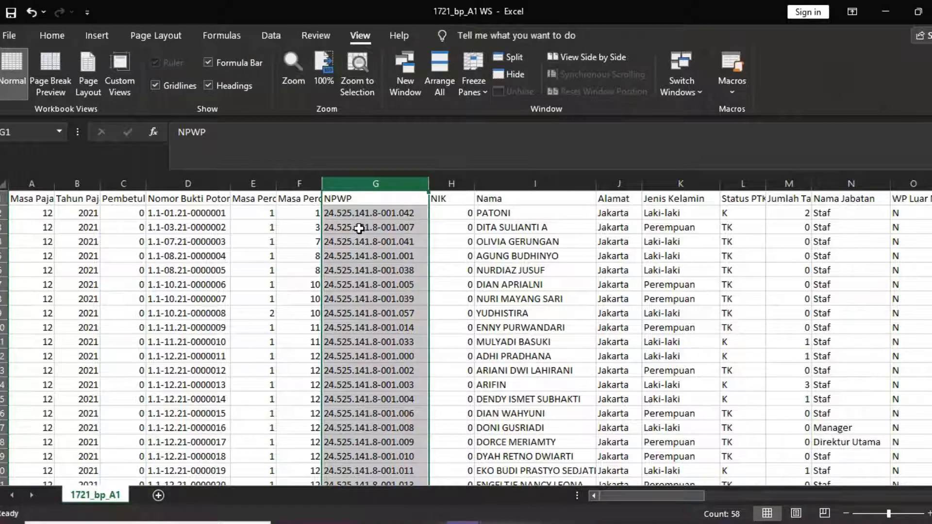
key("ctrl+f")
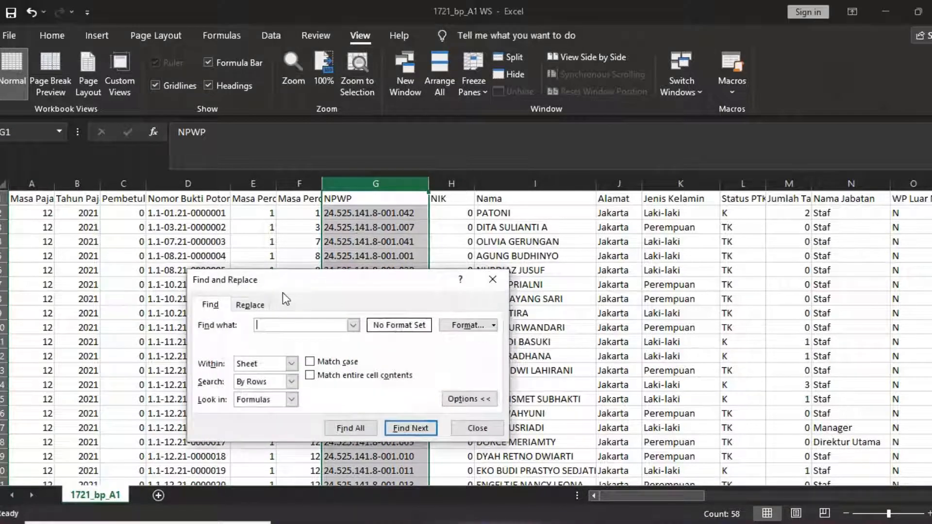
left_click(249, 305)
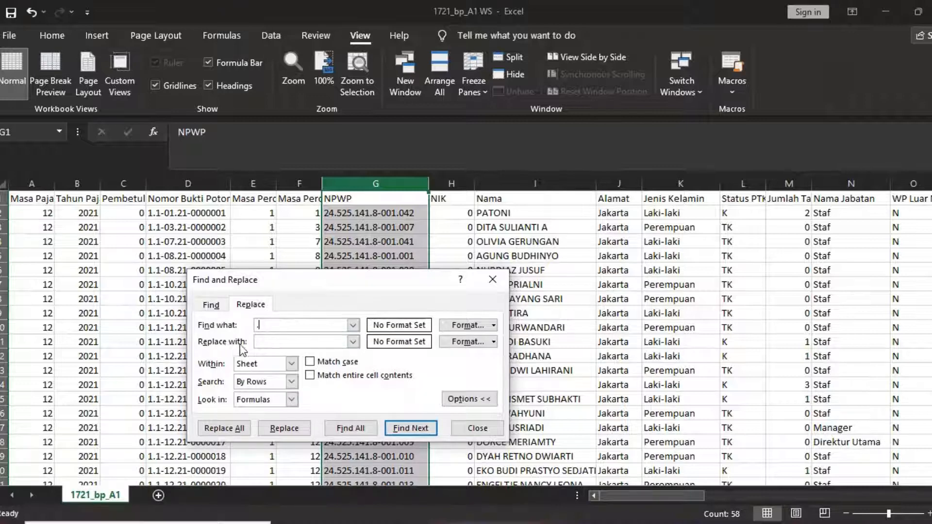
left_click(232, 430)
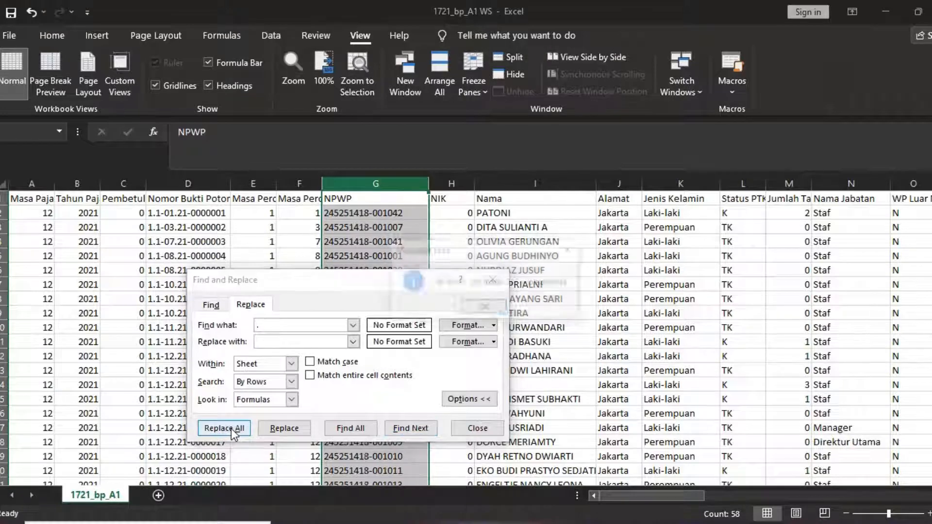
left_click(487, 309)
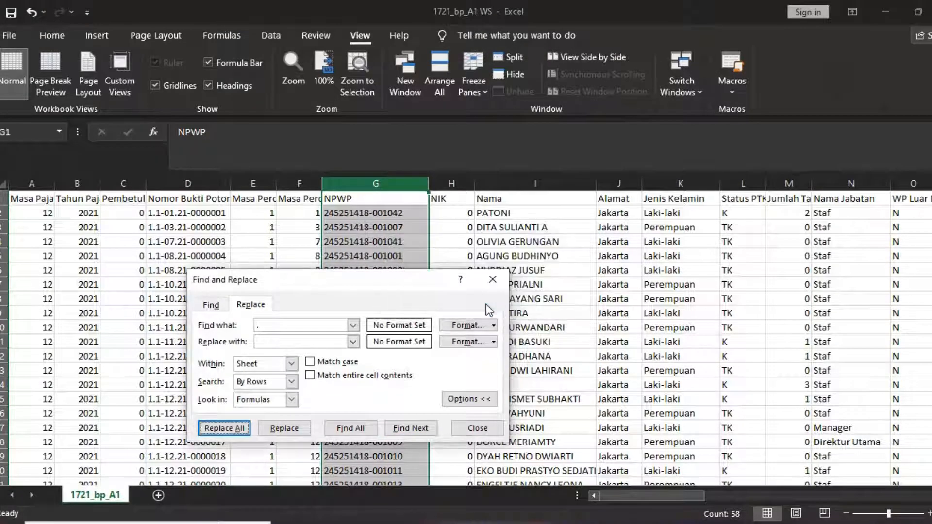
Remove all hyphens from the NPWP column by replacing "-" with nothing, and close Find and Replace
left_click(268, 322)
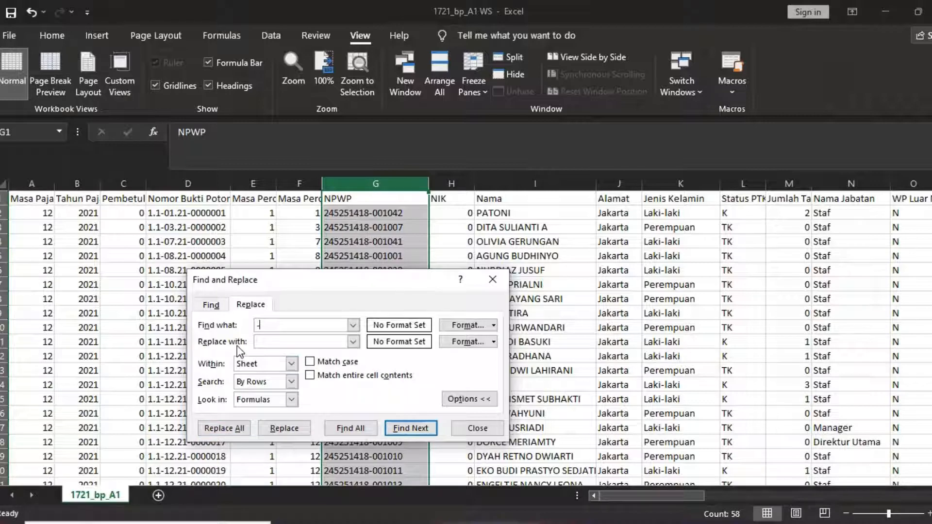
left_click(238, 430)
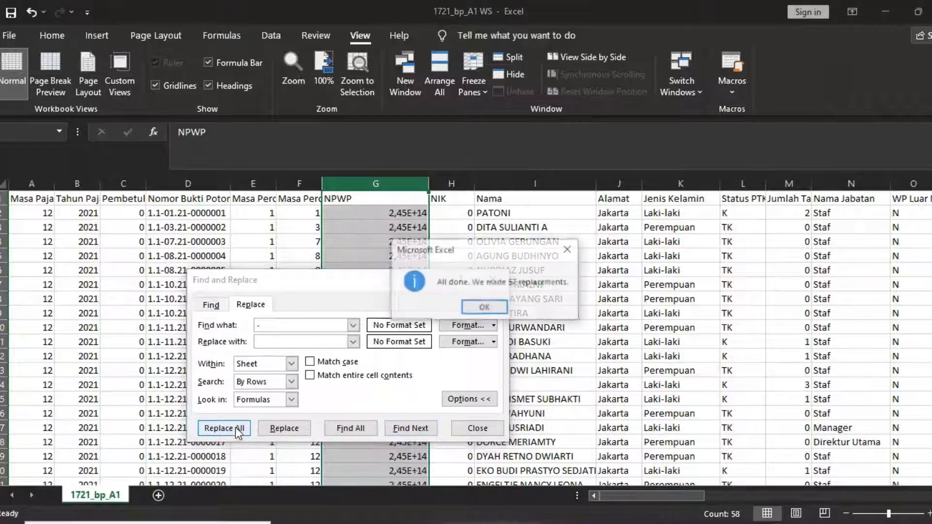
left_click(503, 311)
left_click(493, 279)
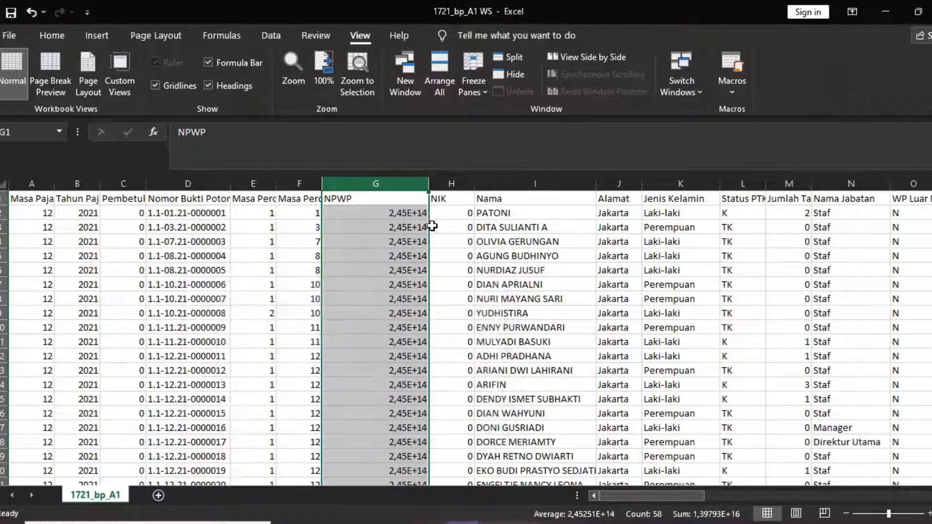
Check the full digits stored in the first NPWP cells after the separators are removed
left_click(388, 228)
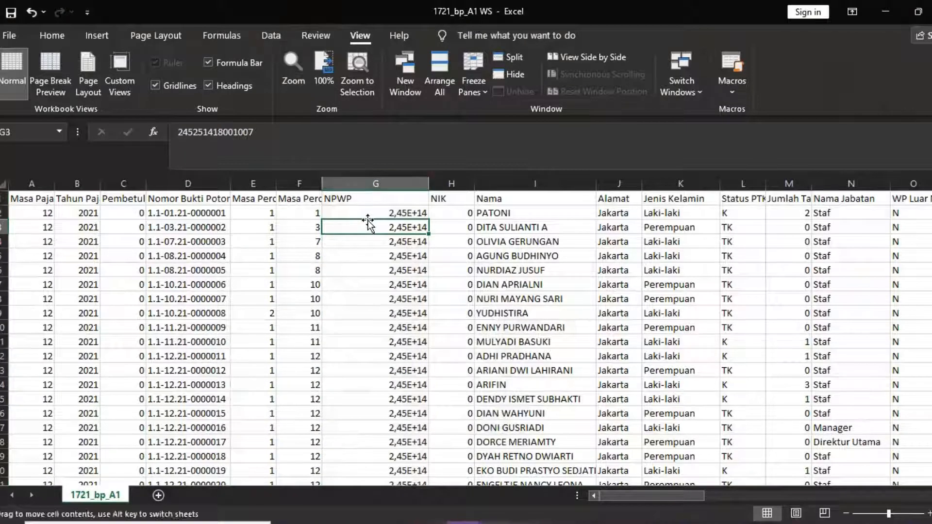
key("Up")
left_click(390, 228)
left_click(387, 242)
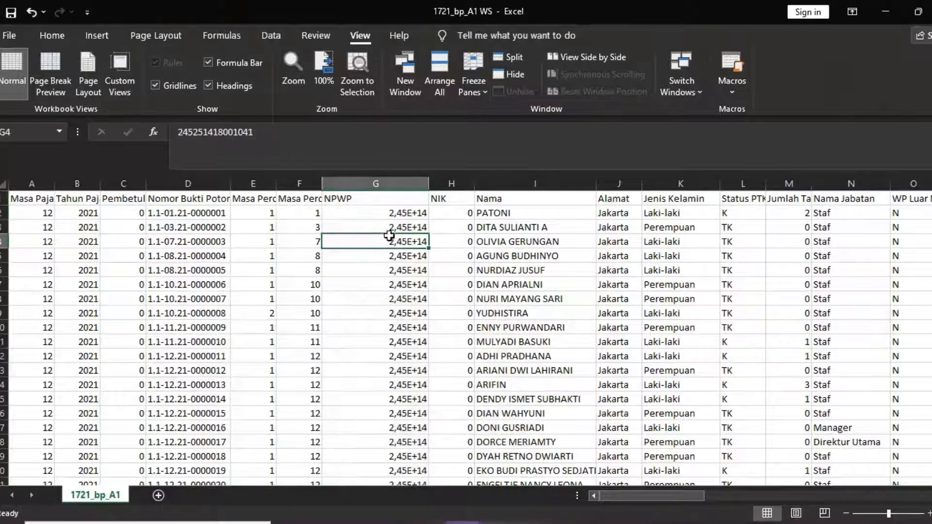
left_click(392, 213)
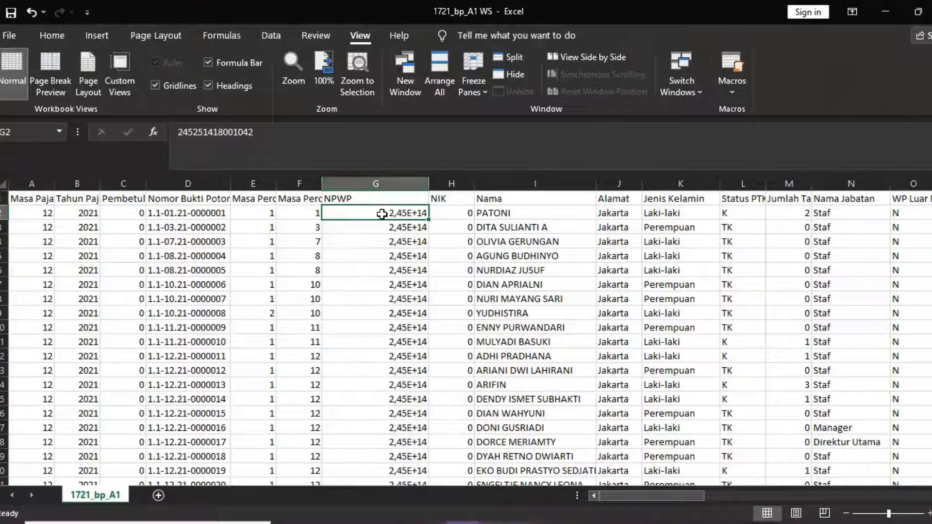
left_click(386, 180)
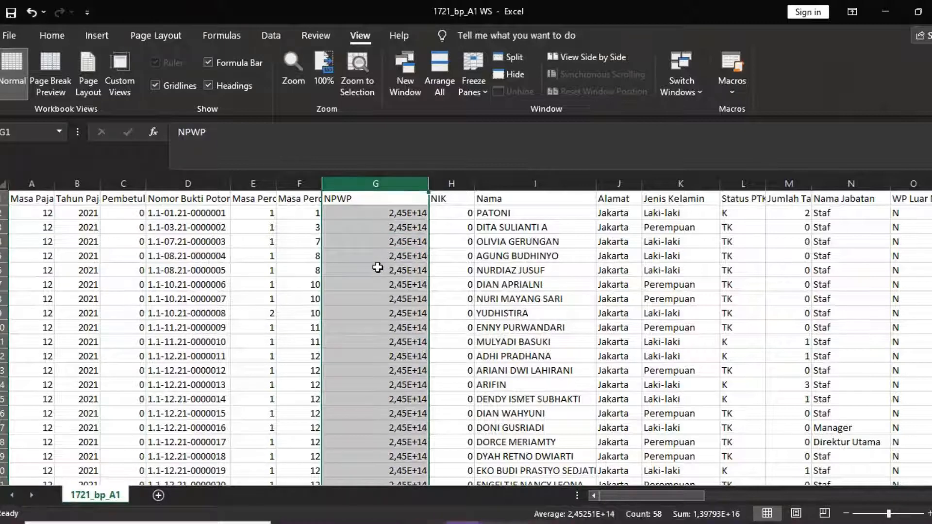
left_click(363, 255)
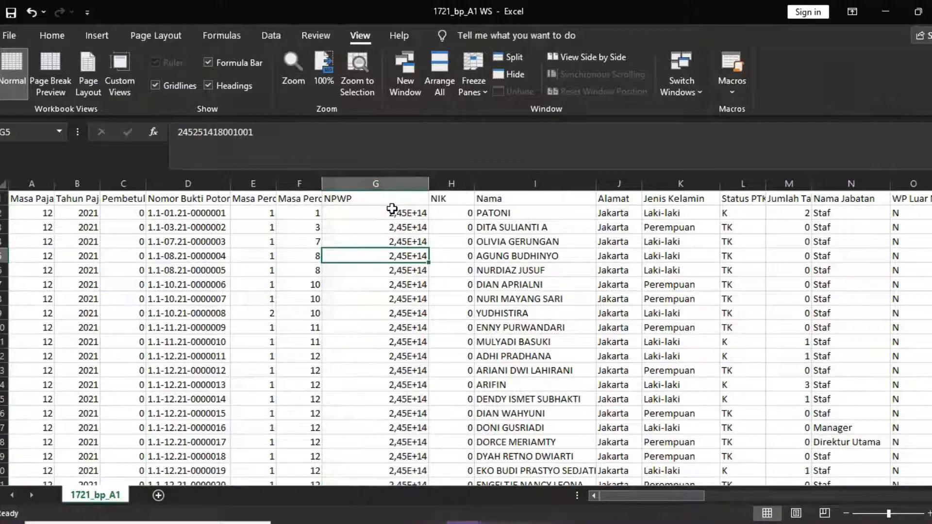
left_click_drag(380, 213, 387, 440)
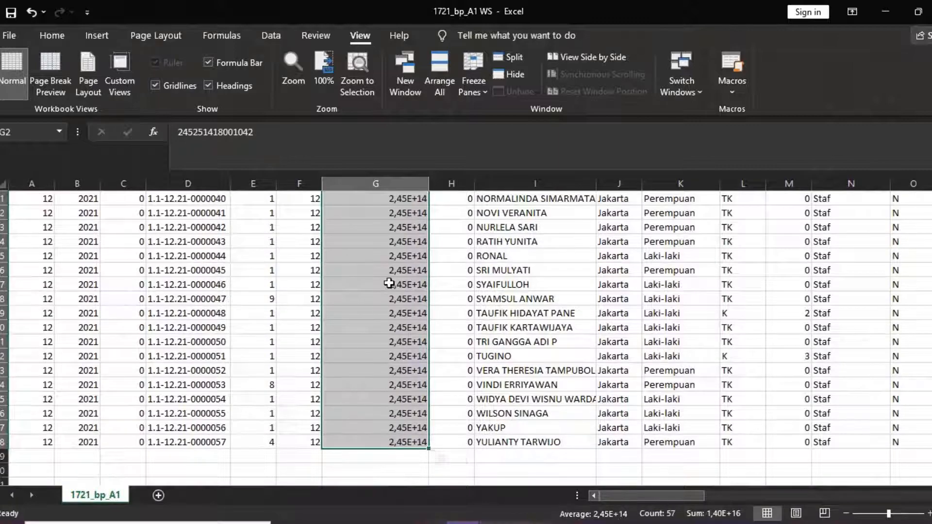
right_click(383, 278)
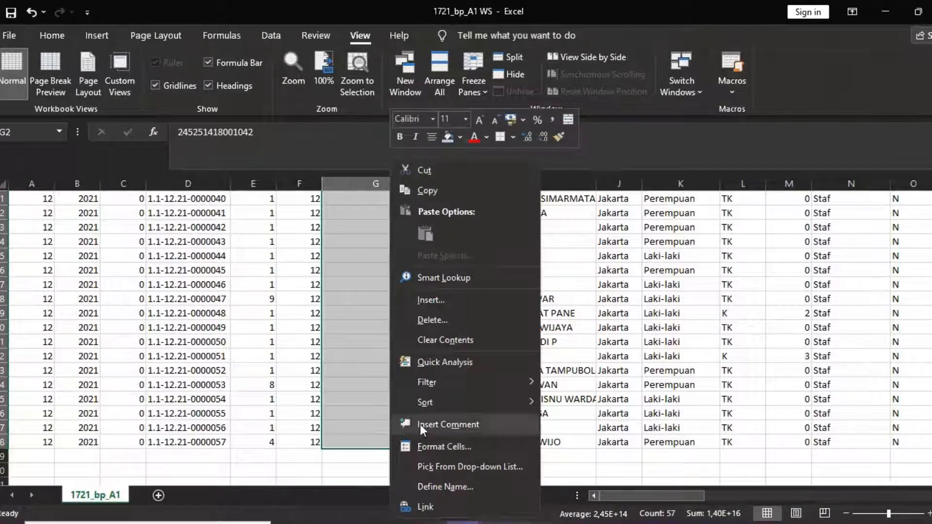
left_click(473, 444)
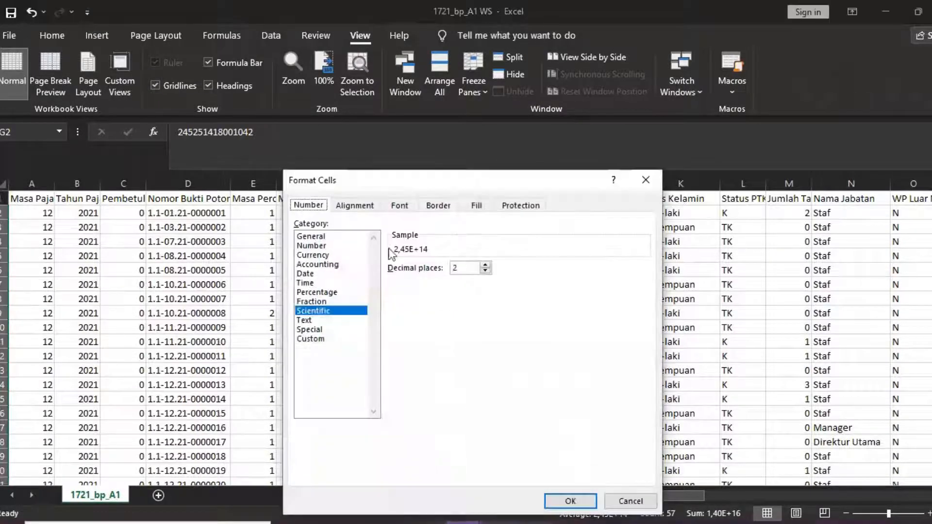
left_click(325, 237)
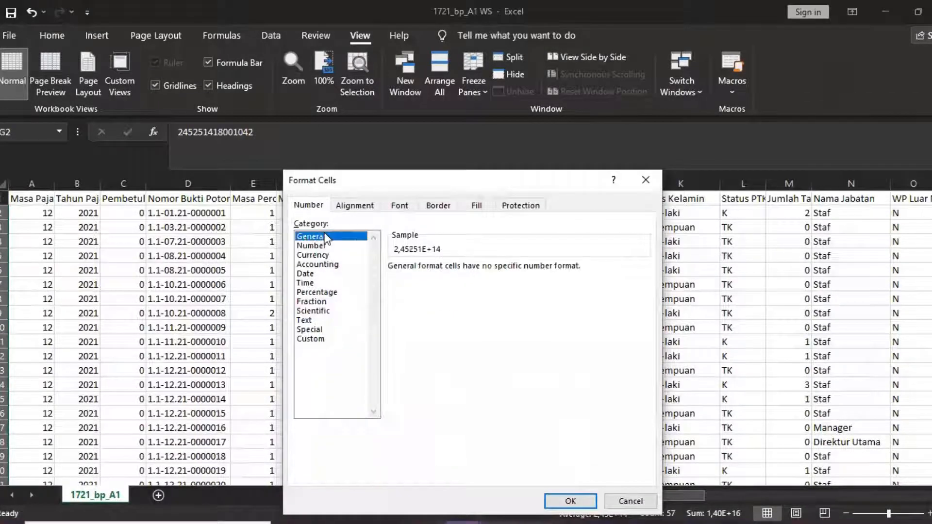
left_click(322, 340)
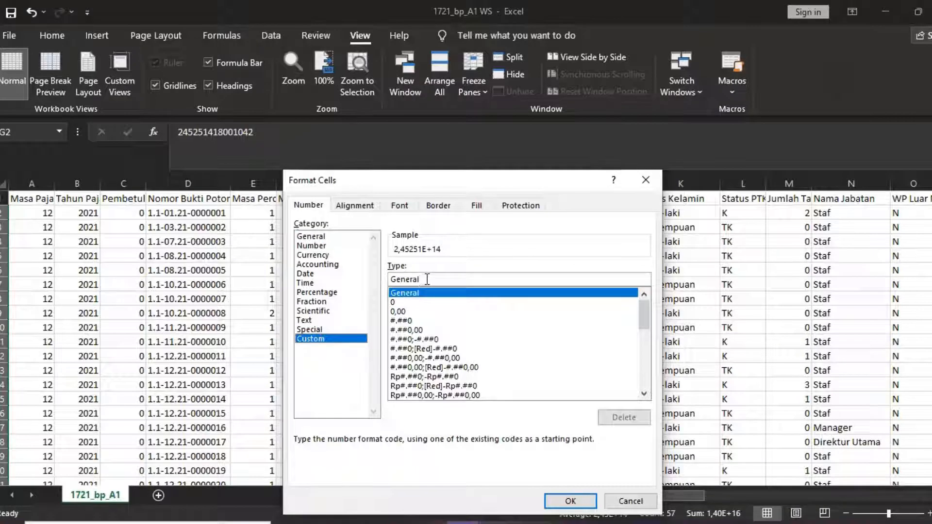
double_click(410, 279)
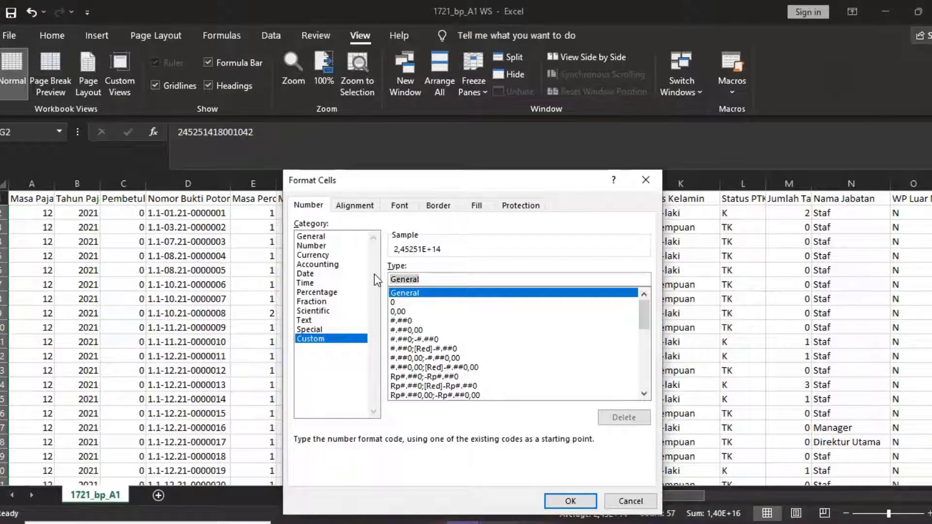
key("BackSpace")
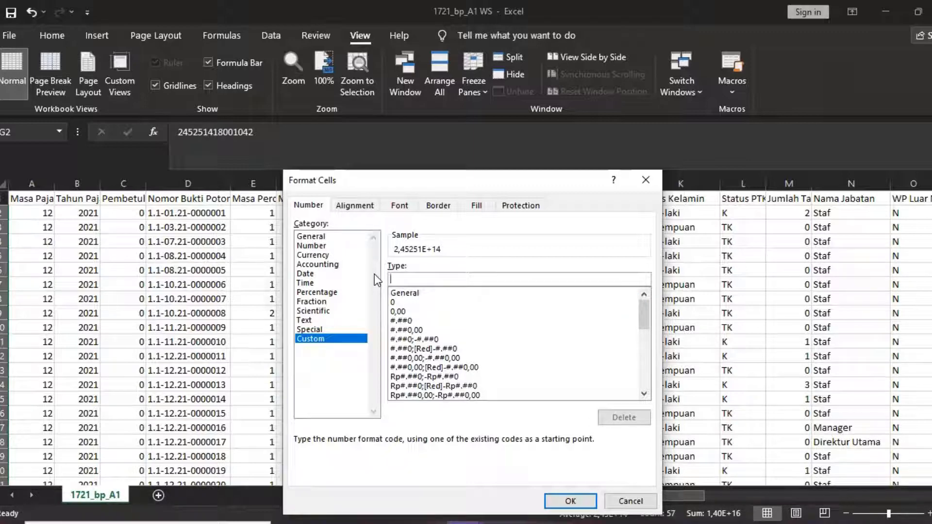
type("000")
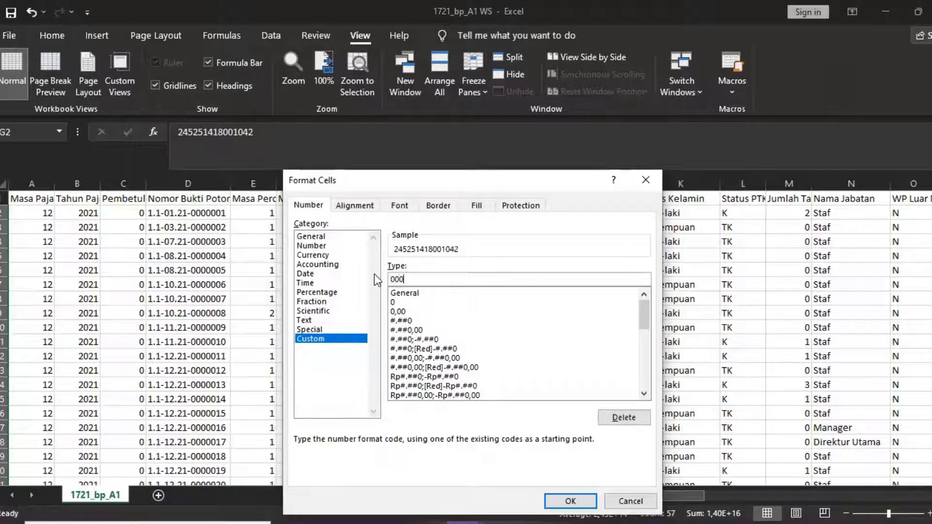
type("000000000000")
left_click(580, 501)
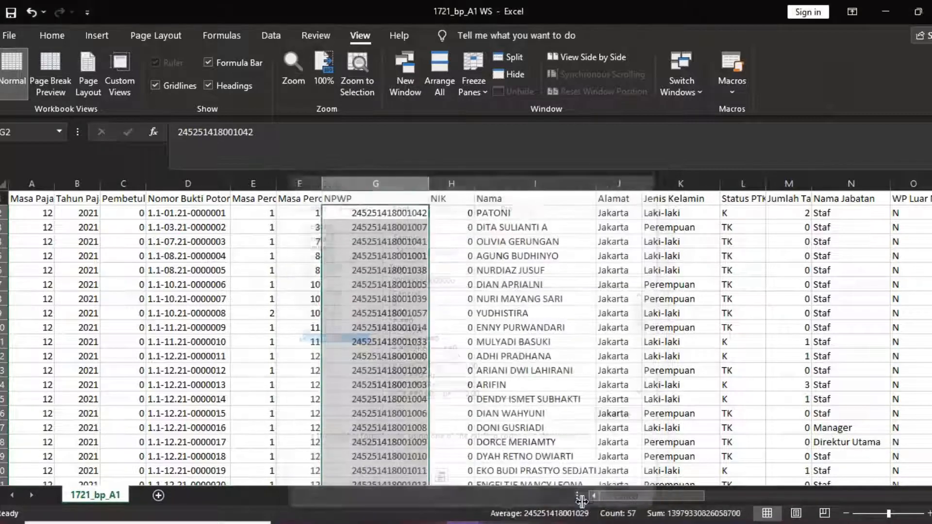
Check the first reformatted NPWP entry and several employee entries in the Nama column
left_click(436, 223)
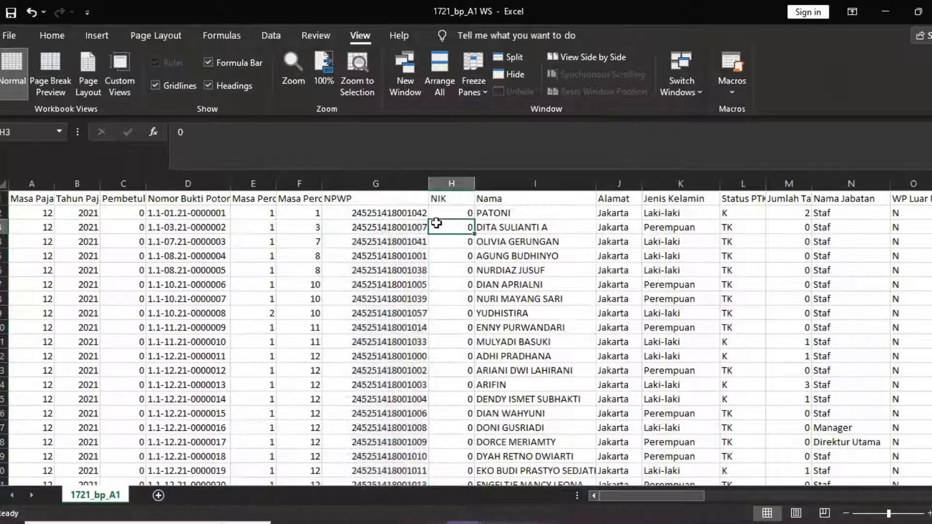
left_click(385, 212)
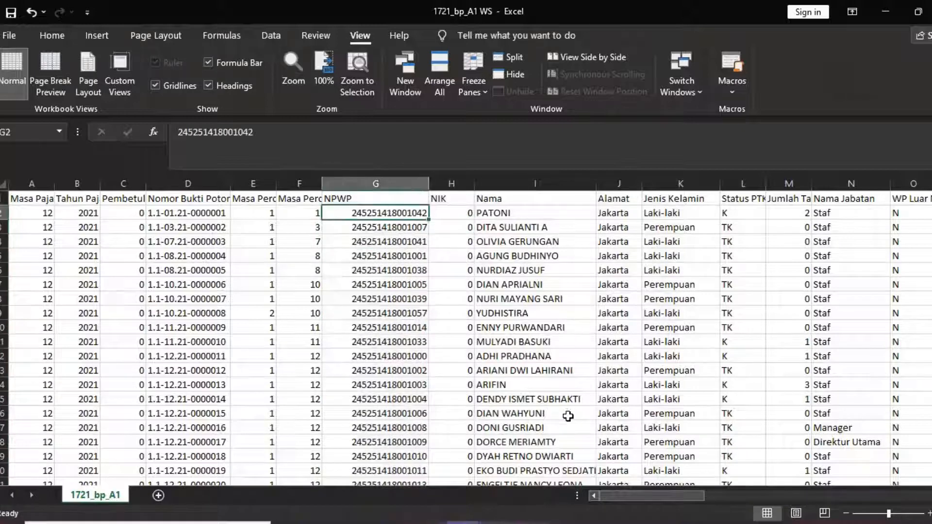
left_click(499, 247)
left_click(509, 213)
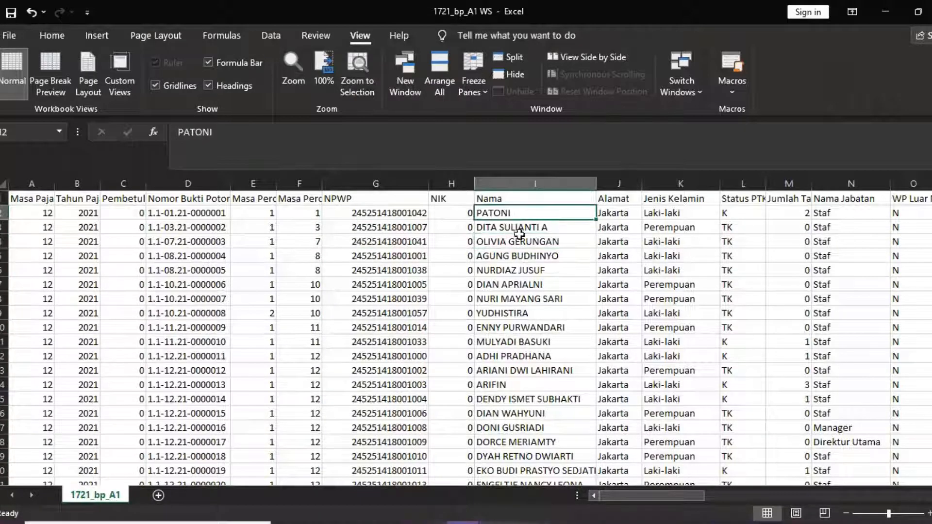
left_click(526, 257)
left_click(532, 300)
left_click(530, 326)
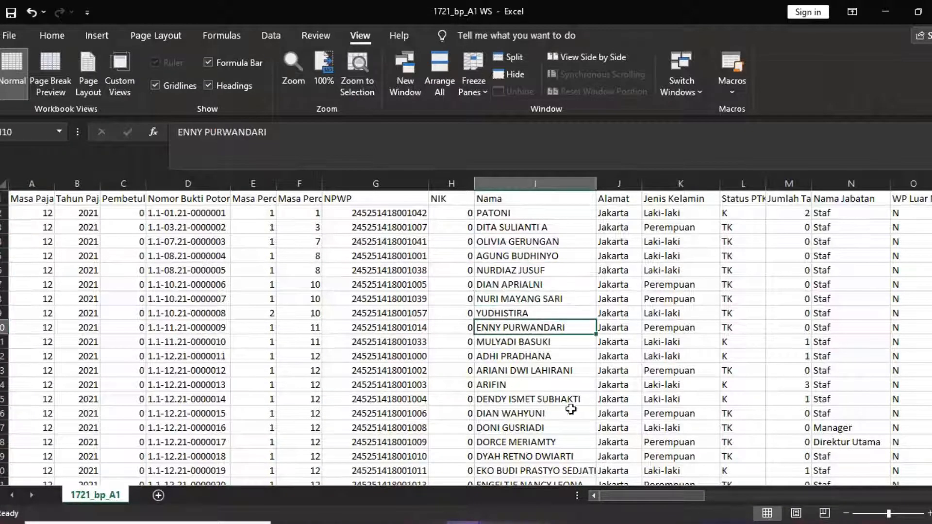
Examine the row 2 lookup formulas in the Alamat, Jenis Kelamin, Status PTKP, Jumlah Tanggungan and Nama Jabatan columns
left_click(621, 212)
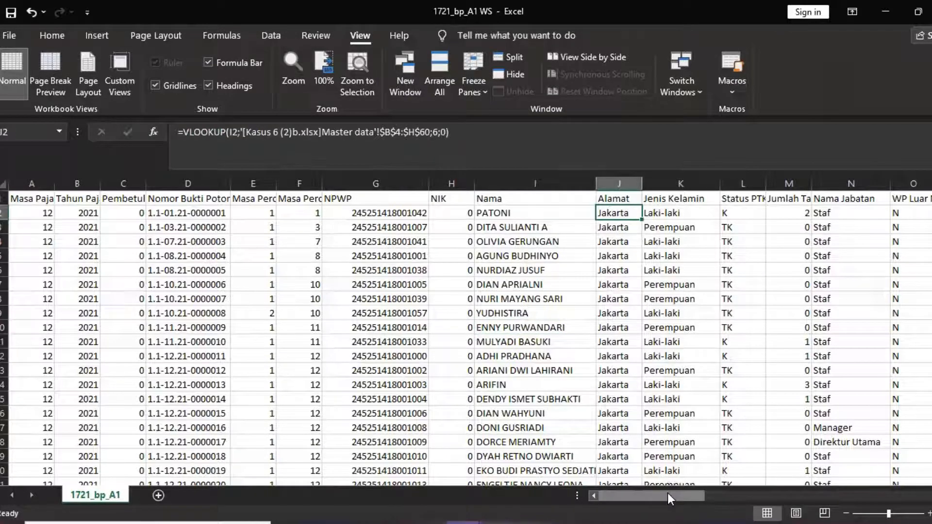
left_click_drag(667, 493, 715, 493)
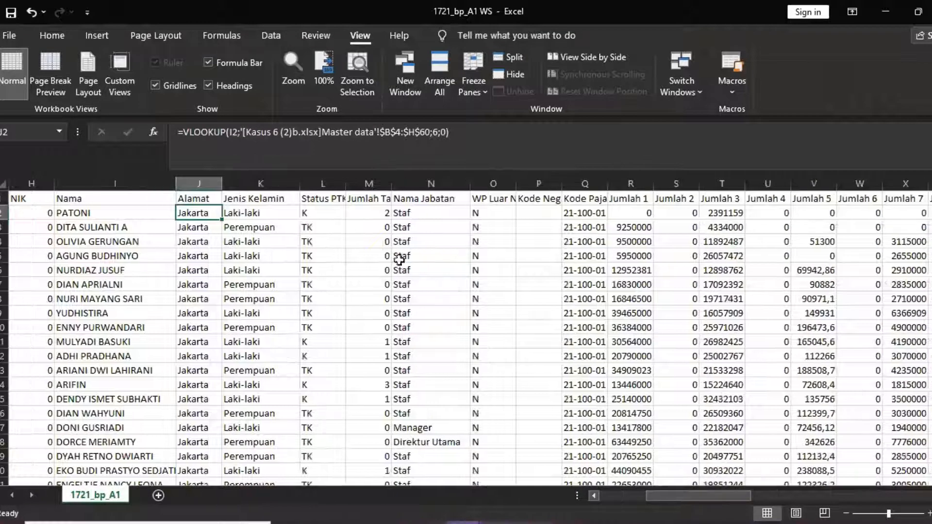
left_click(264, 214)
left_click(206, 212)
left_click(258, 213)
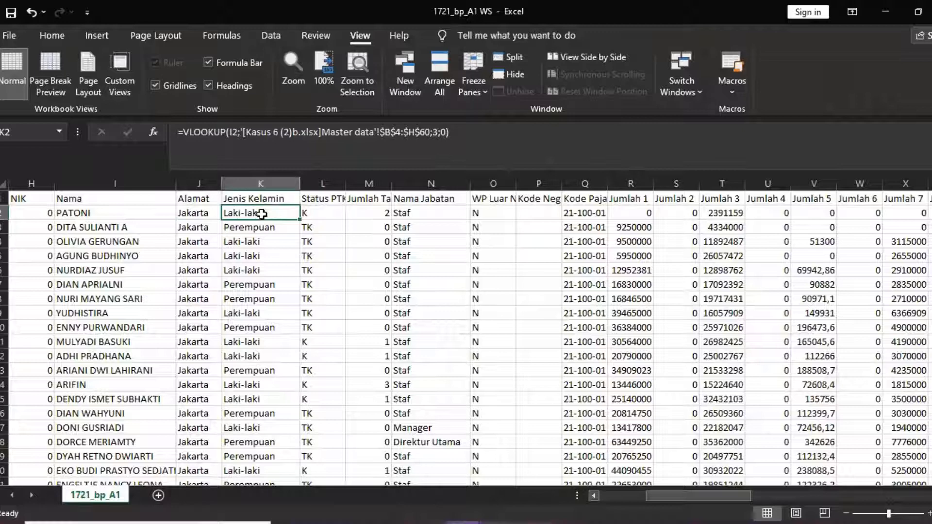
left_click(209, 210)
left_click(238, 211)
left_click(323, 215)
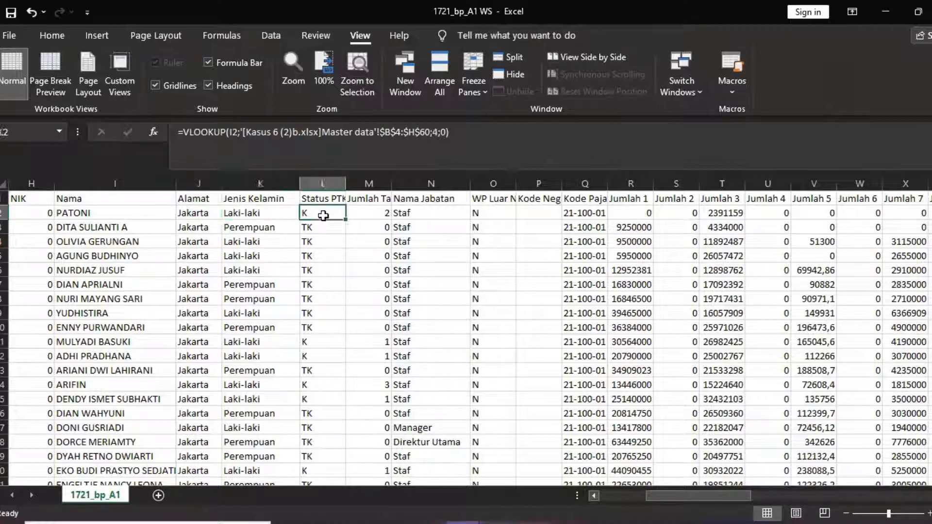
left_click(382, 212)
left_click(431, 212)
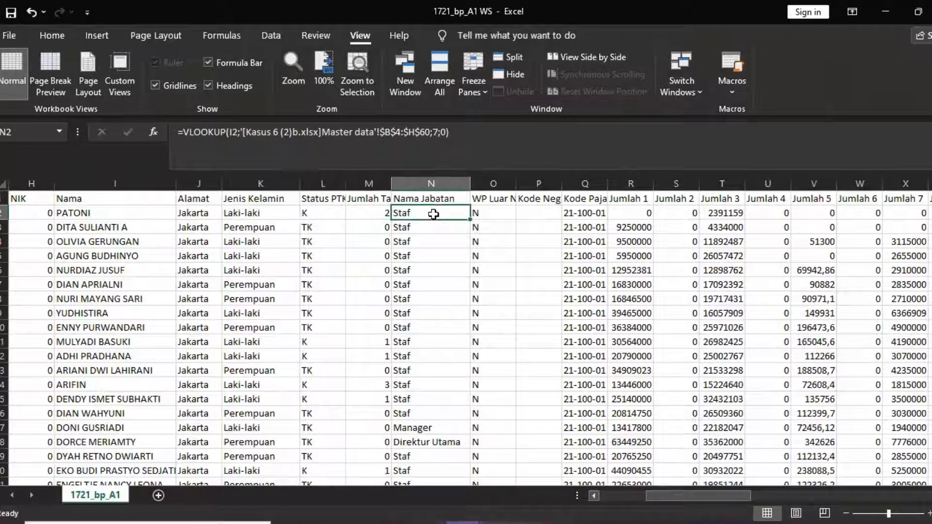
left_click(200, 212)
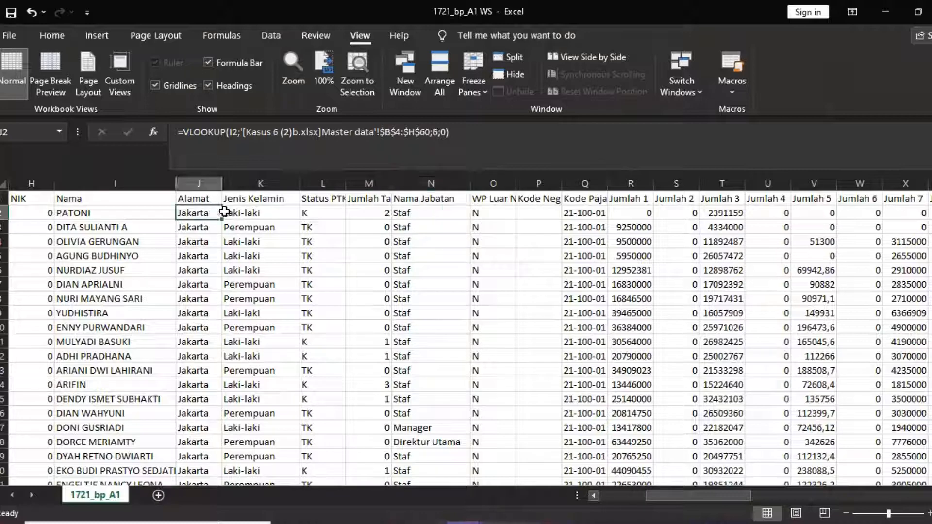
left_click(432, 214)
Examine the row 2 formulas in the Jumlah 1 to Jumlah 3 and Jumlah 14 to Jumlah 17 columns
left_click(637, 216)
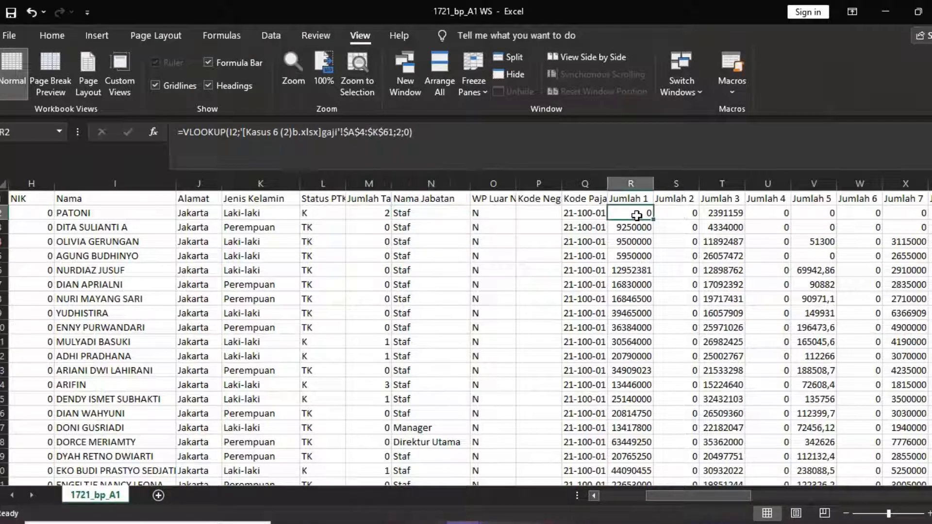
left_click(668, 224)
left_click(727, 211)
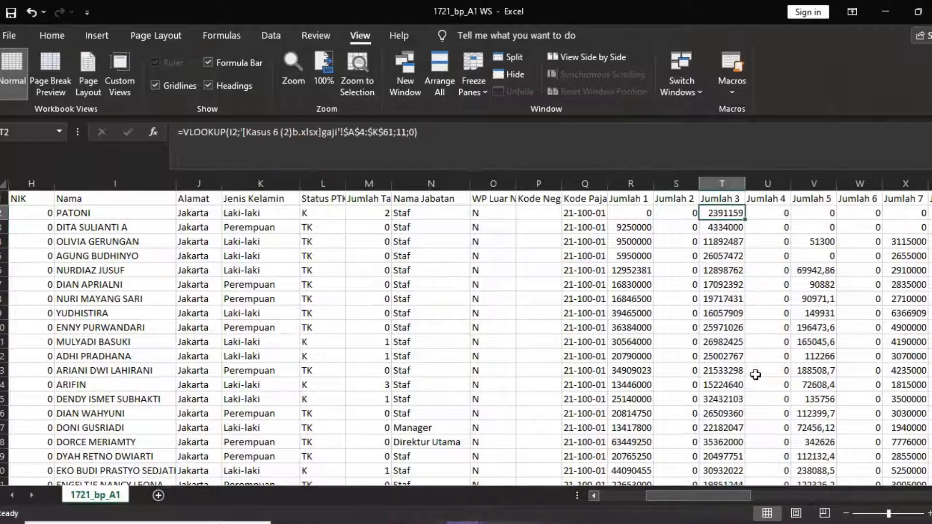
left_click_drag(727, 490, 812, 490)
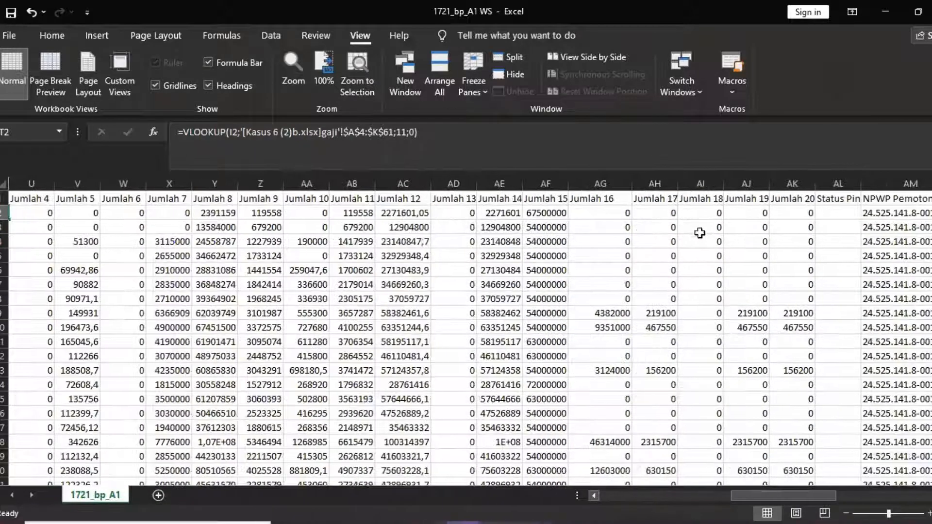
left_click(654, 215)
left_click(601, 214)
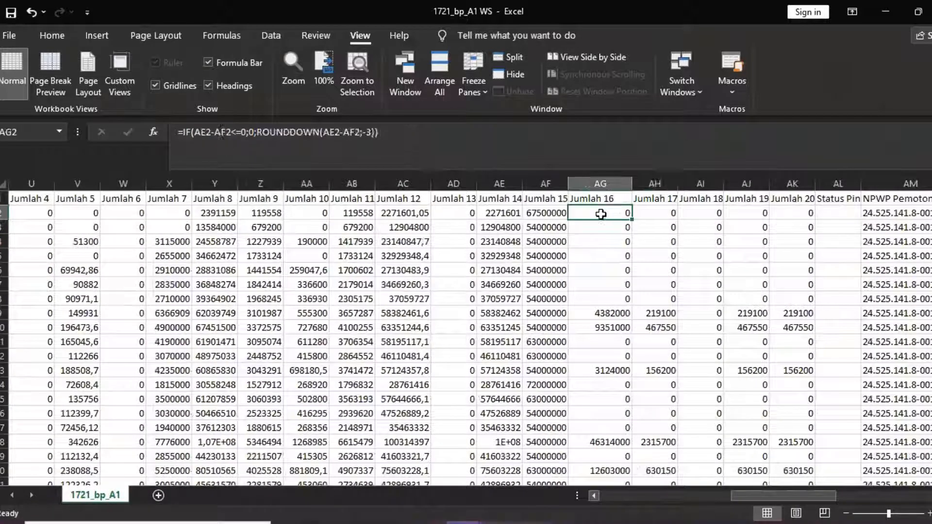
left_click(539, 214)
left_click(499, 214)
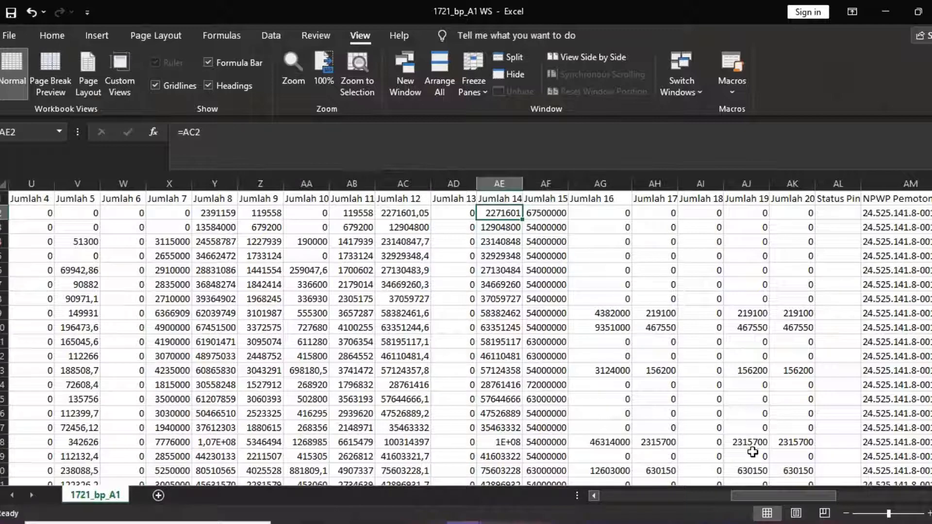
Check the first NPWP and Nama entries and the lookup formulas in the Jenis Kelamin and Status PTKP columns
left_click_drag(790, 496, 651, 493)
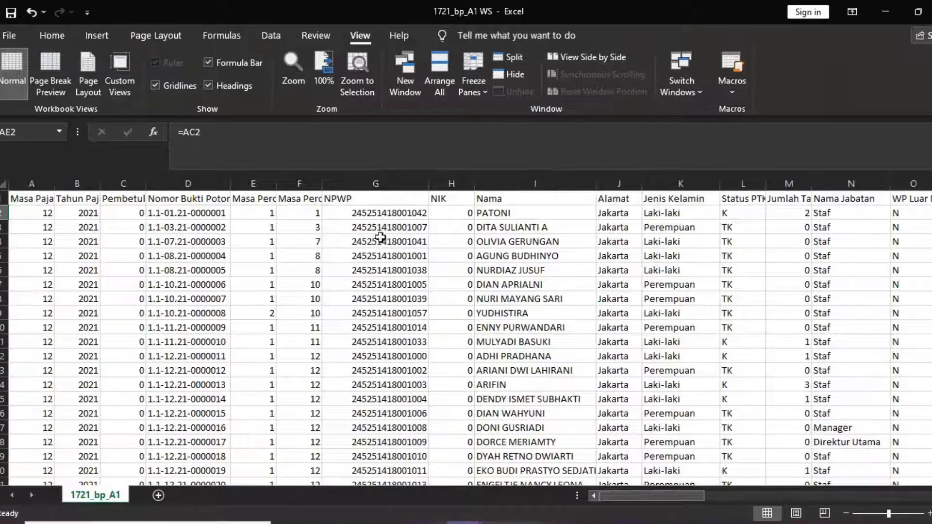
left_click(380, 238)
left_click(502, 225)
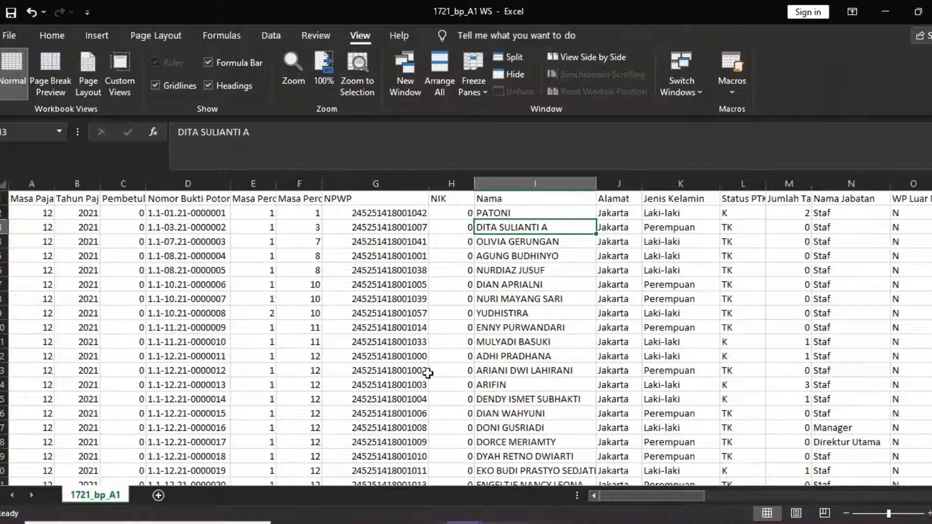
mouse_move(673, 494)
left_mouse_down()
mouse_move(764, 490)
mouse_move(684, 496)
left_mouse_up()
left_click(536, 241)
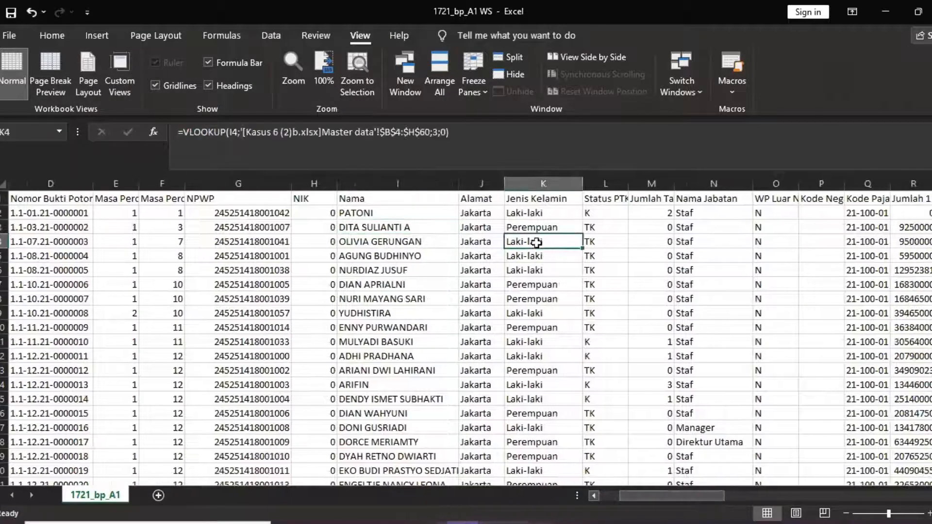
left_click(524, 215)
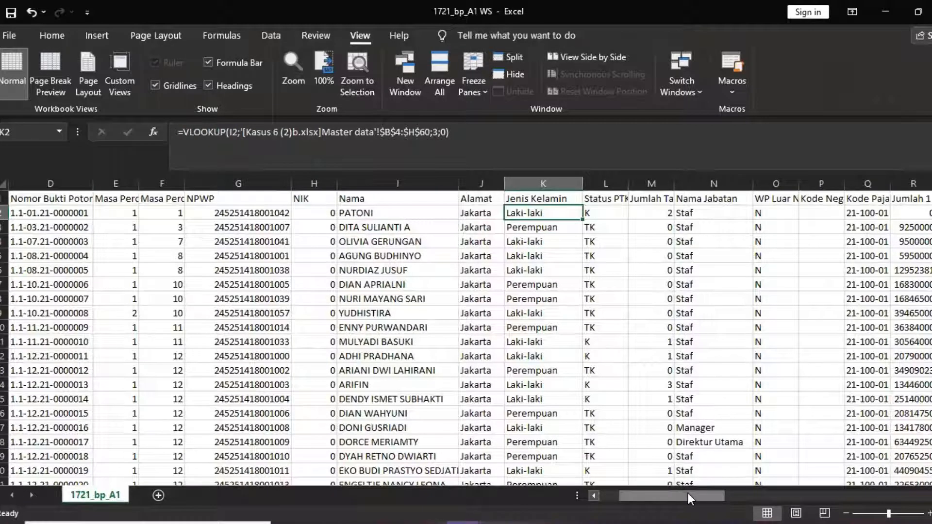
left_click_drag(688, 493, 636, 497)
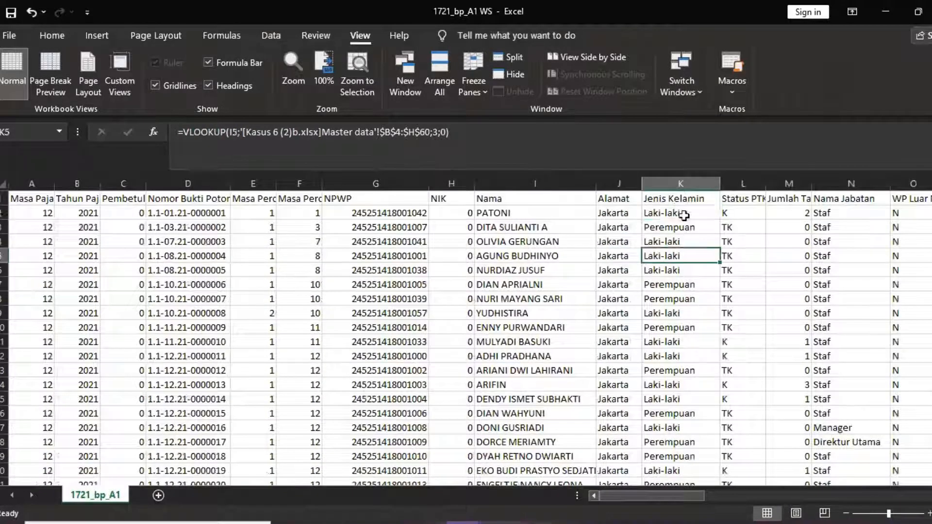
left_click(743, 222)
left_click(676, 218)
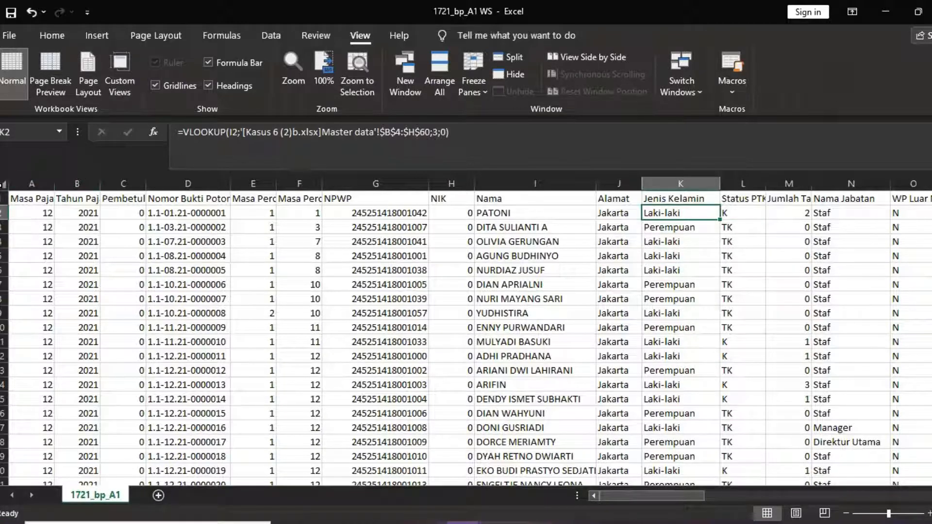
Convert all formulas on the 1721_bp_A1 sheet to fixed values by copying the whole sheet and pasting it over itself as values
left_click(2, 183)
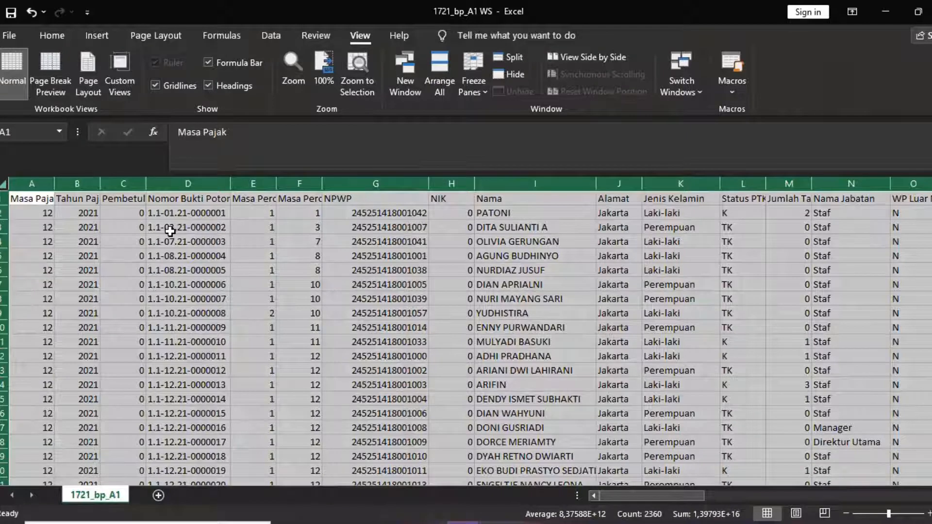
key("ctrl+c")
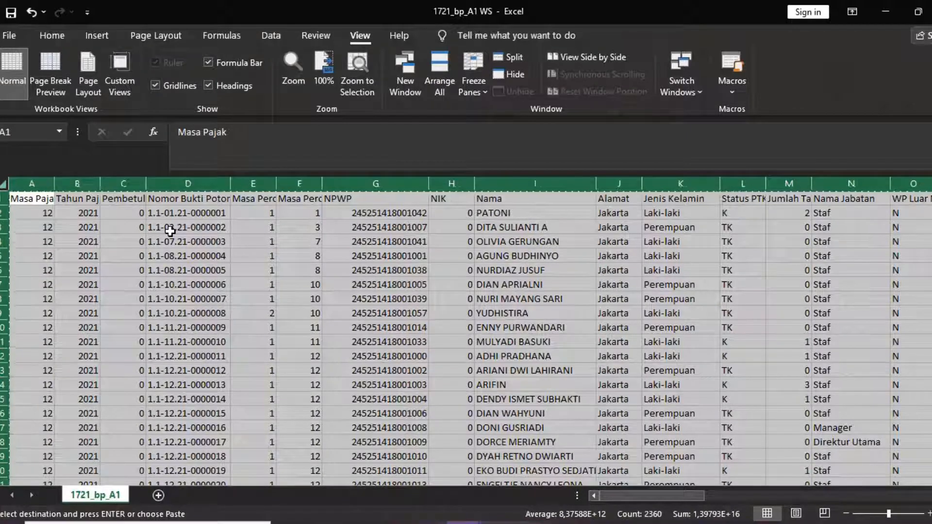
right_click(170, 232)
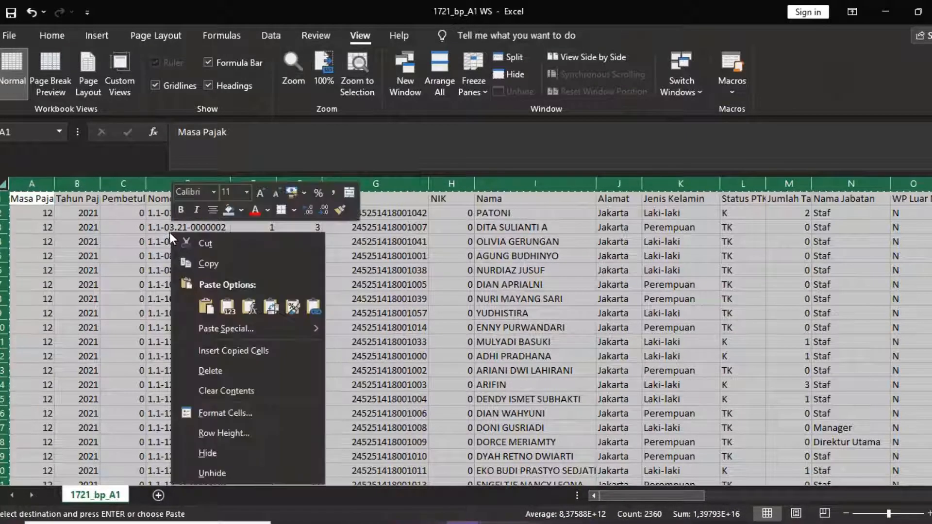
left_click(226, 306)
Check the pasted data down to the last employee row of the NIK column
left_click(441, 247)
key("ctrl+Down")
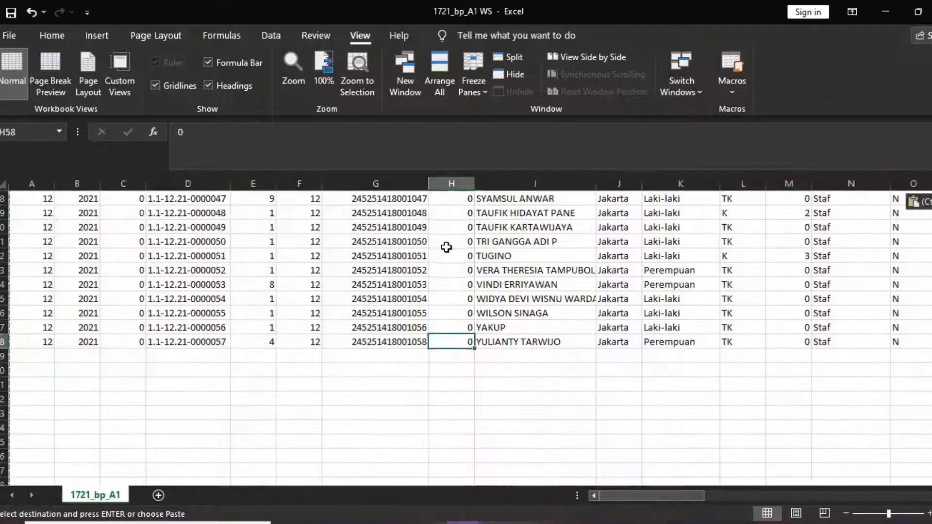
scroll(538, 268, "up", 12)
scroll(537, 267, "up", 4)
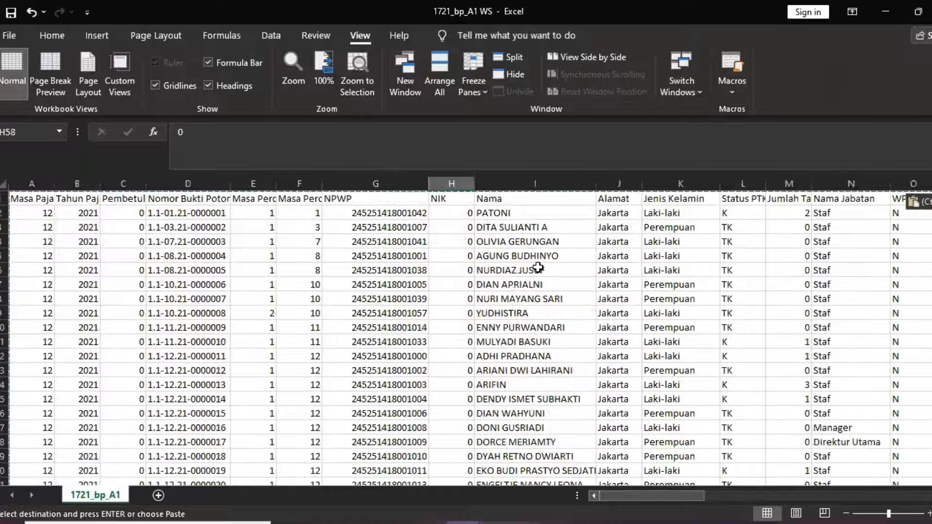
Check that the first rows from Nama to Nama Jabatan hold plain values instead of lookup formulas
left_click(619, 219)
left_click(624, 237)
left_click(537, 212)
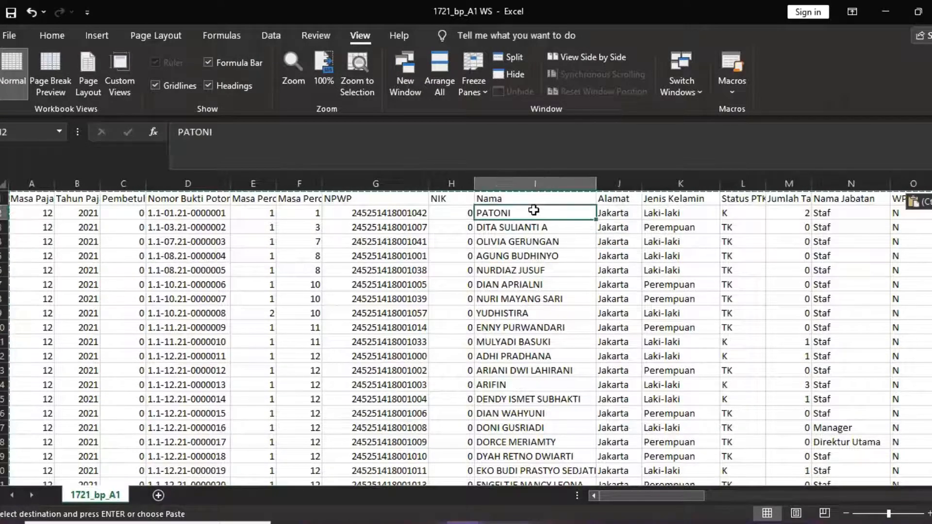
left_click(606, 254)
left_click(603, 213)
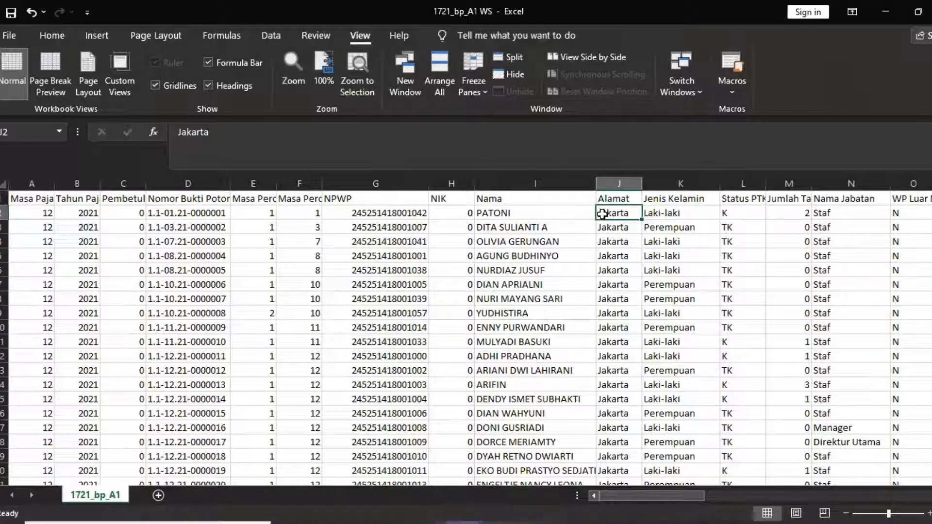
left_click(691, 214)
left_click(761, 227)
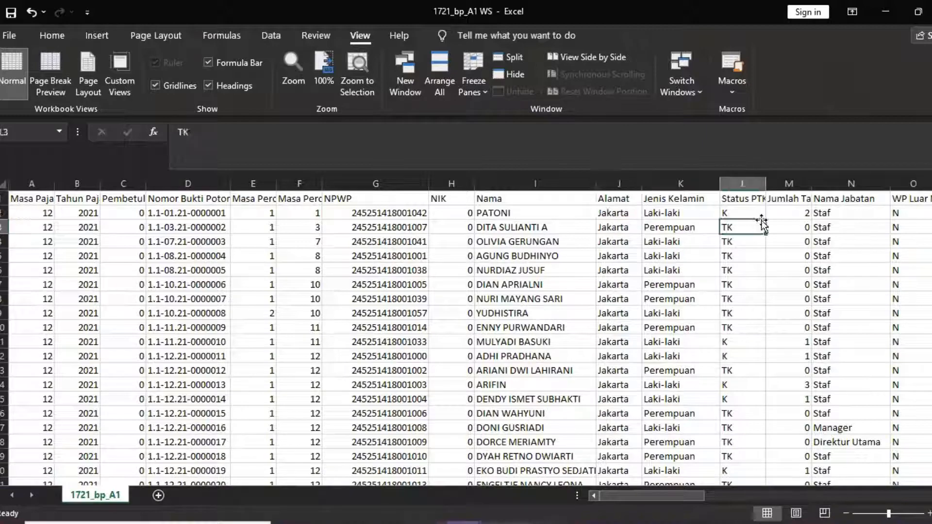
left_click(755, 209)
left_click(824, 213)
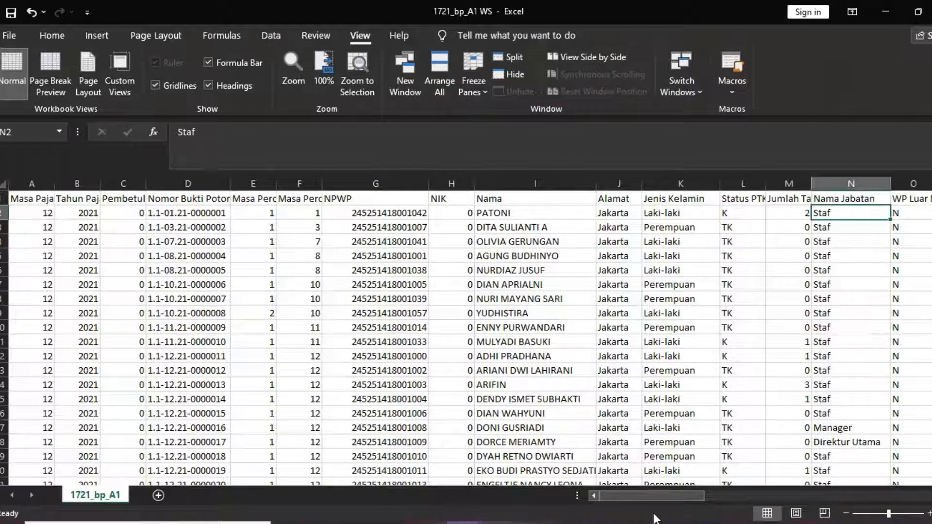
Check sample cells in the Jumlah 9, Jumlah 12, Jumlah 14 and Jumlah 15 columns for remaining formulas
left_click_drag(650, 496, 758, 494)
left_click(454, 281)
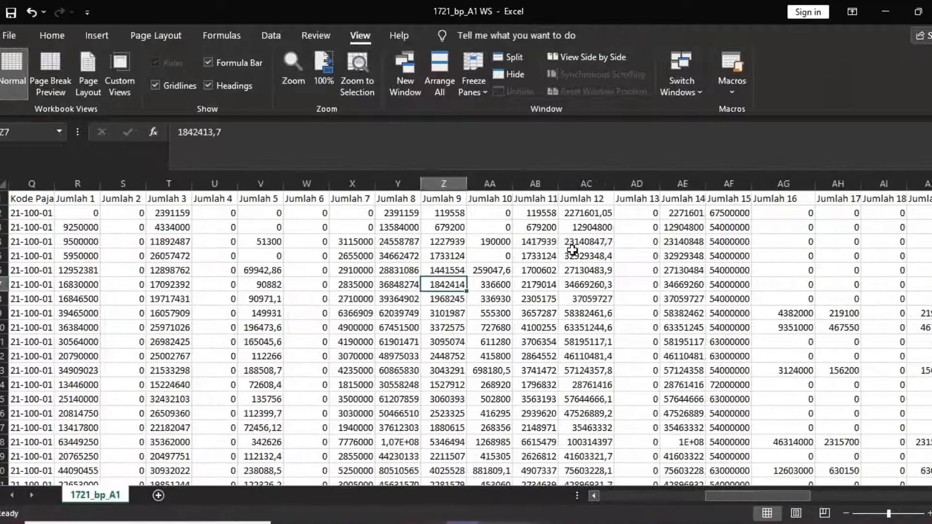
left_click(572, 252)
left_click(709, 228)
left_click(741, 270)
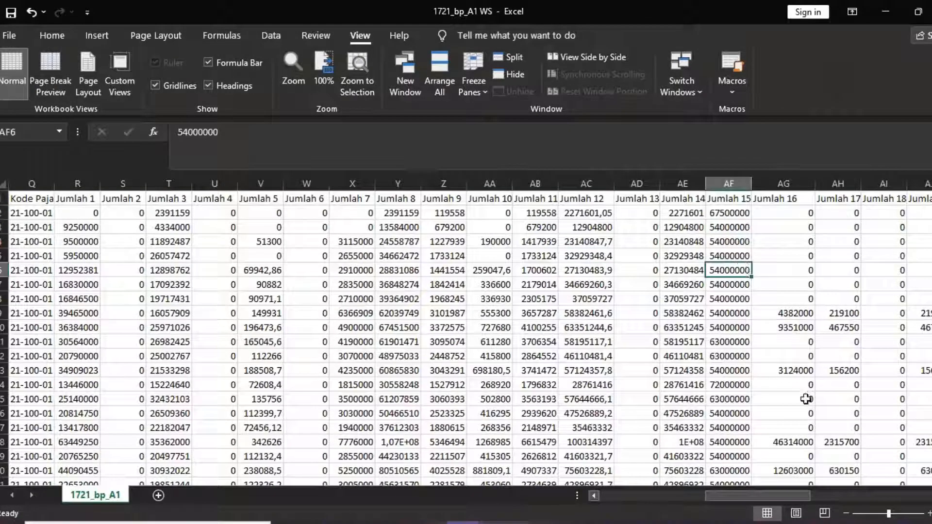
Replace every Laki-laki entry in the Jenis Kelamin column with M
left_click_drag(787, 493, 699, 477)
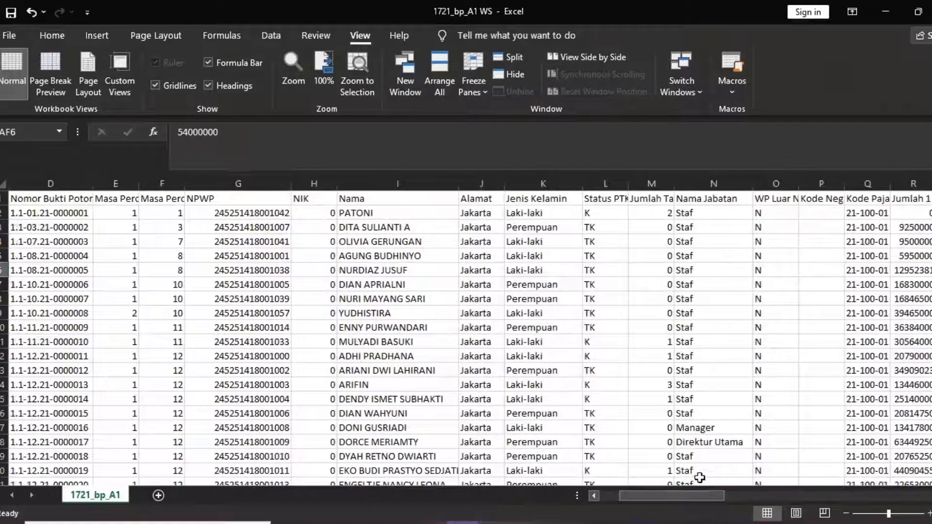
left_click(542, 240)
left_click(535, 225)
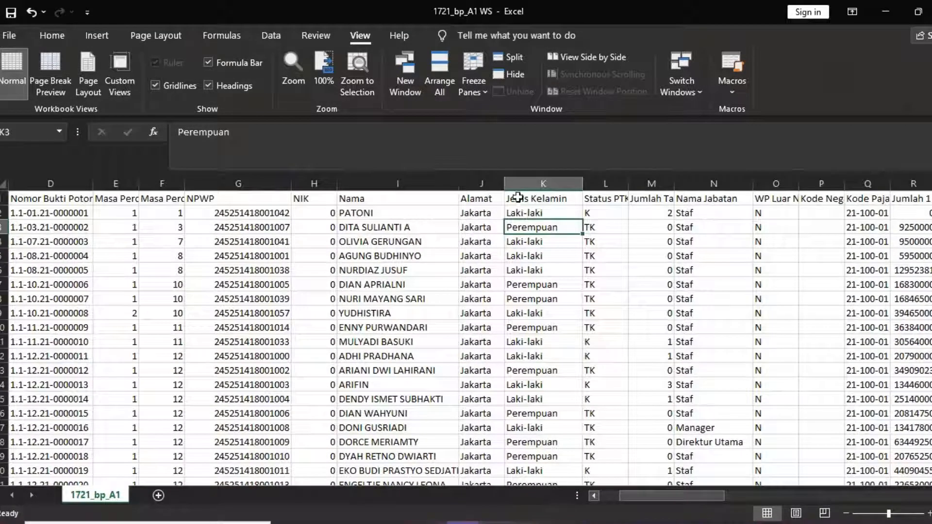
left_click(518, 184)
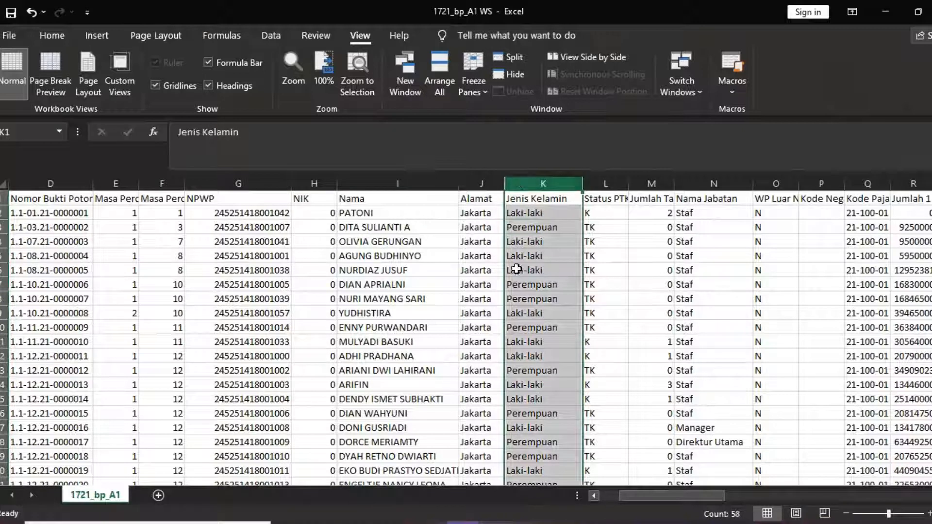
scroll(505, 279, "down", 2)
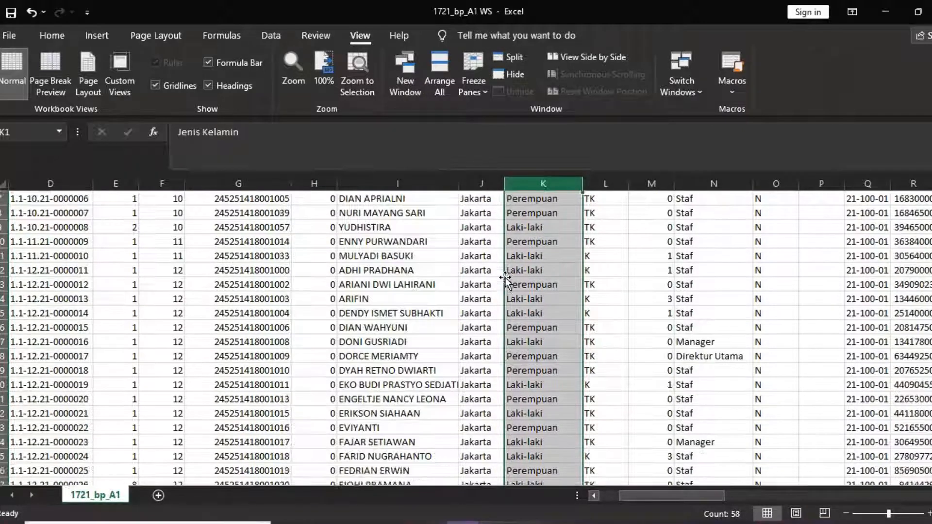
scroll(505, 277, "up", 2)
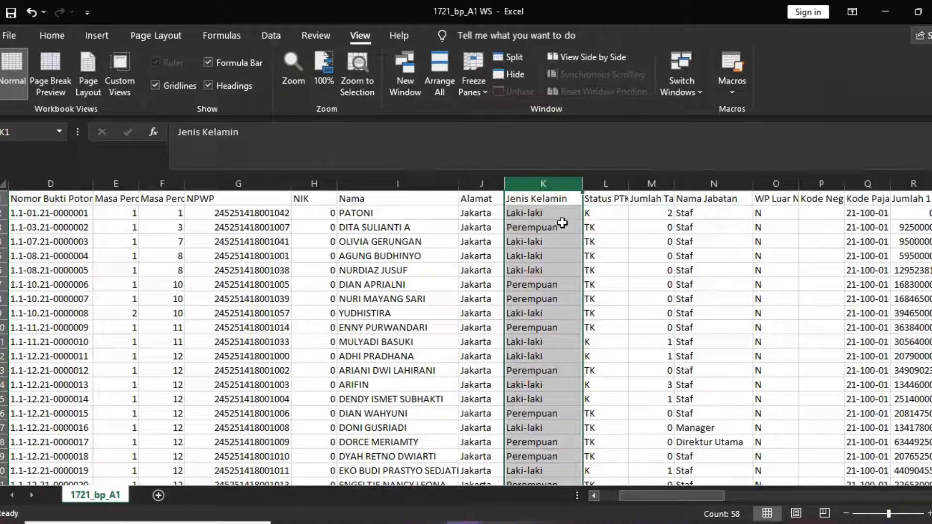
key("ctrl+f")
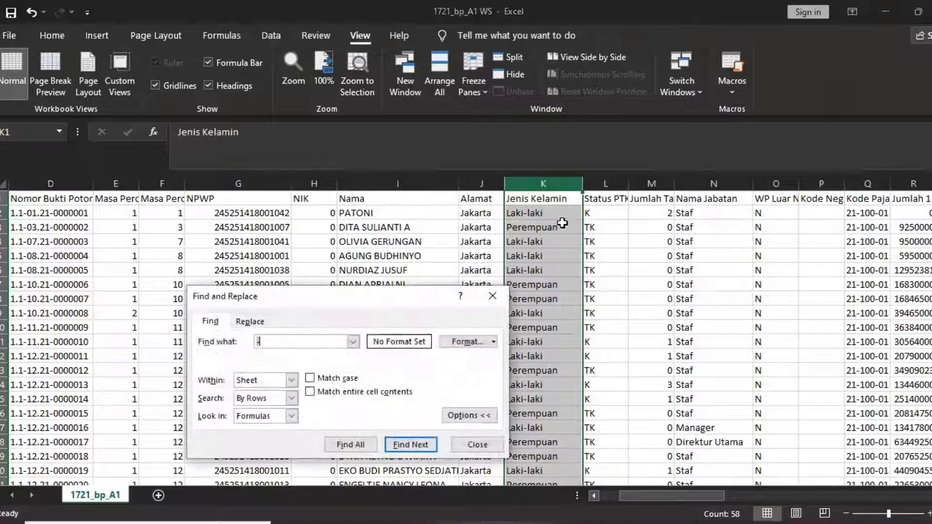
left_click(250, 322)
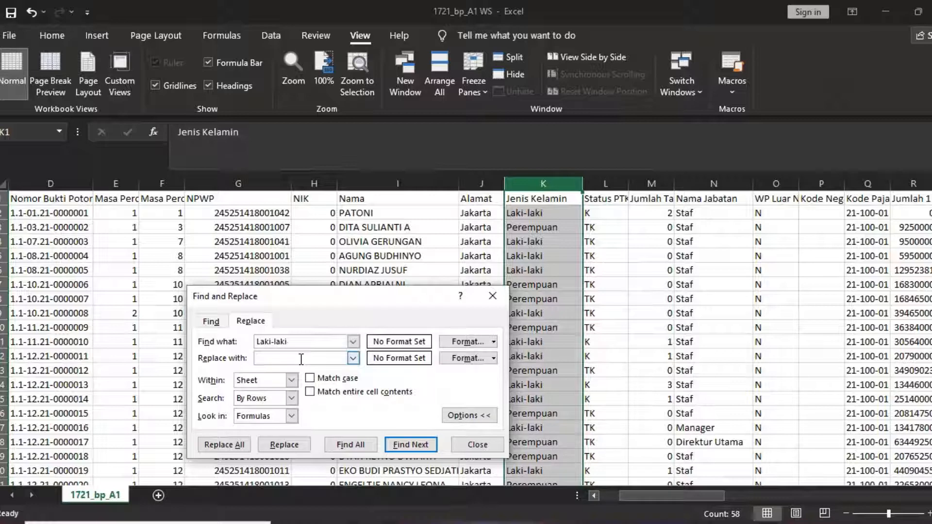
type("M")
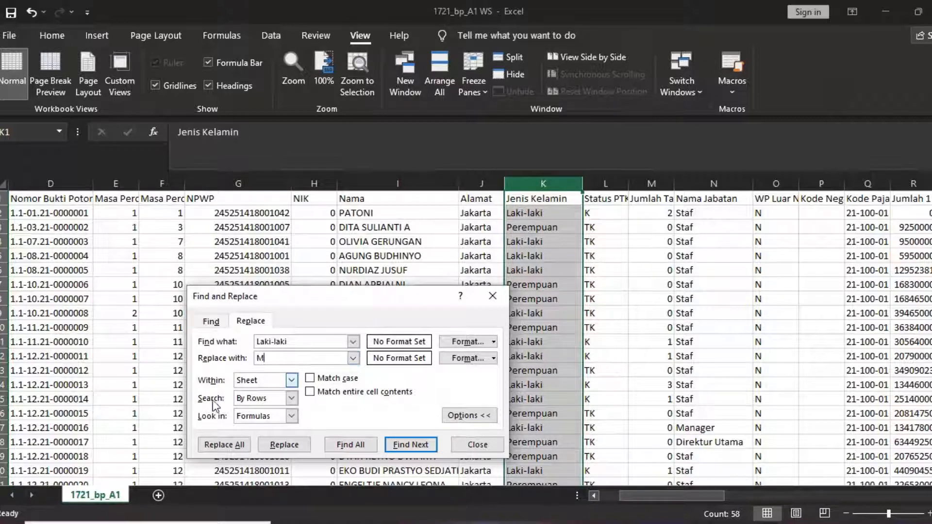
left_click(224, 445)
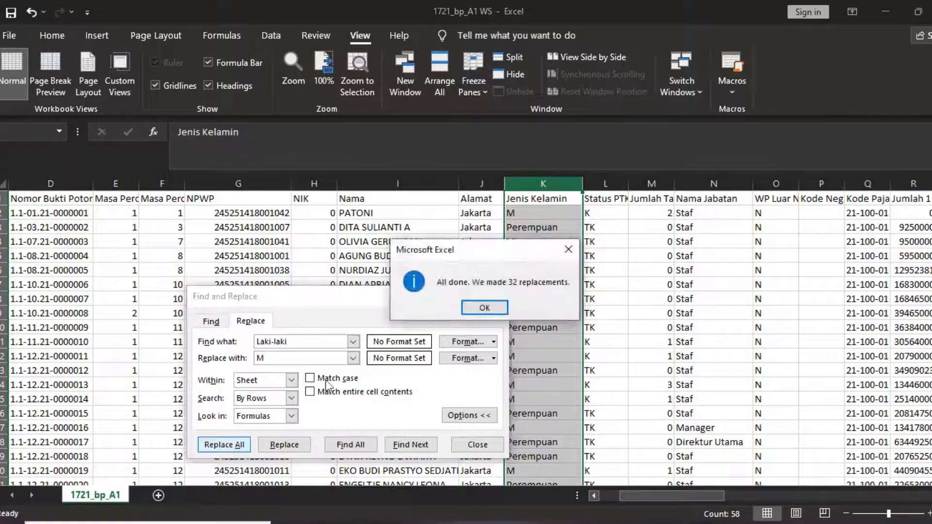
left_click(482, 311)
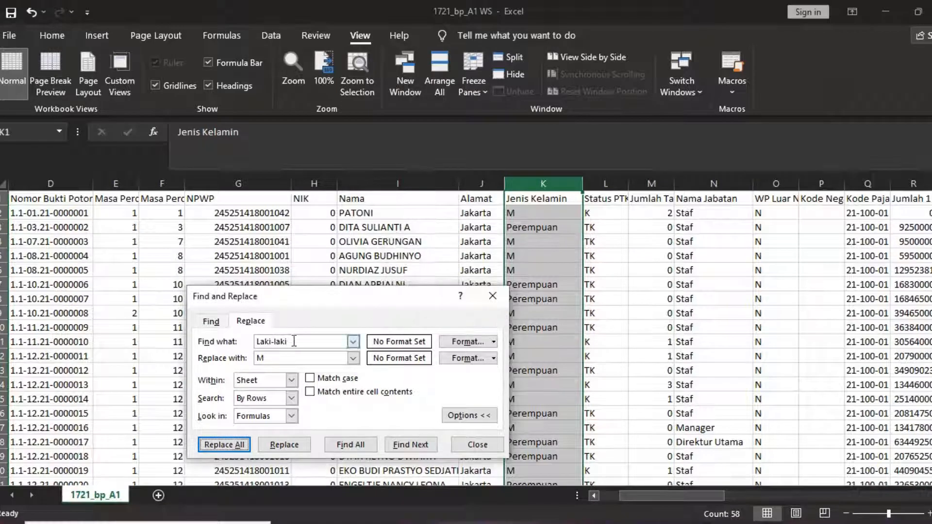
Replace every Perempuan entry in the Jenis Kelamin column with F
left_click_drag(292, 341, 250, 337)
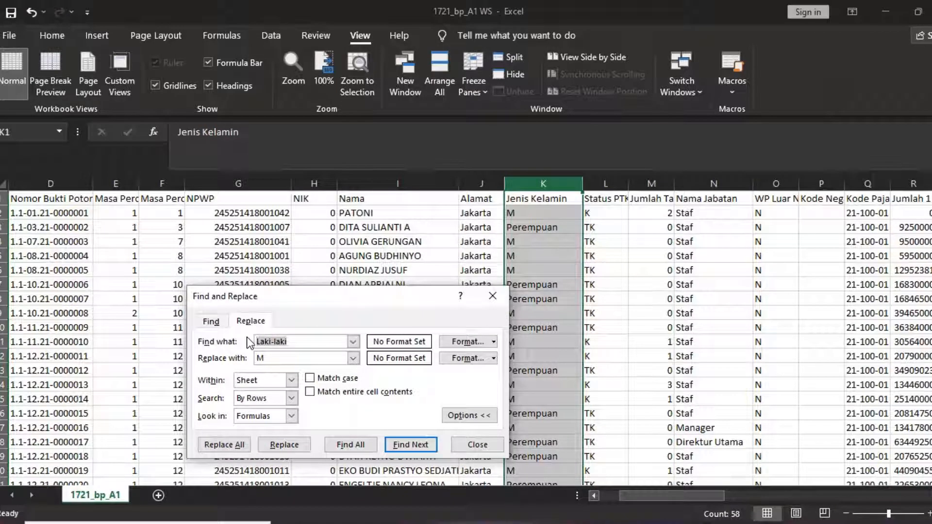
type("Perempuan")
left_click_drag(266, 357, 242, 364)
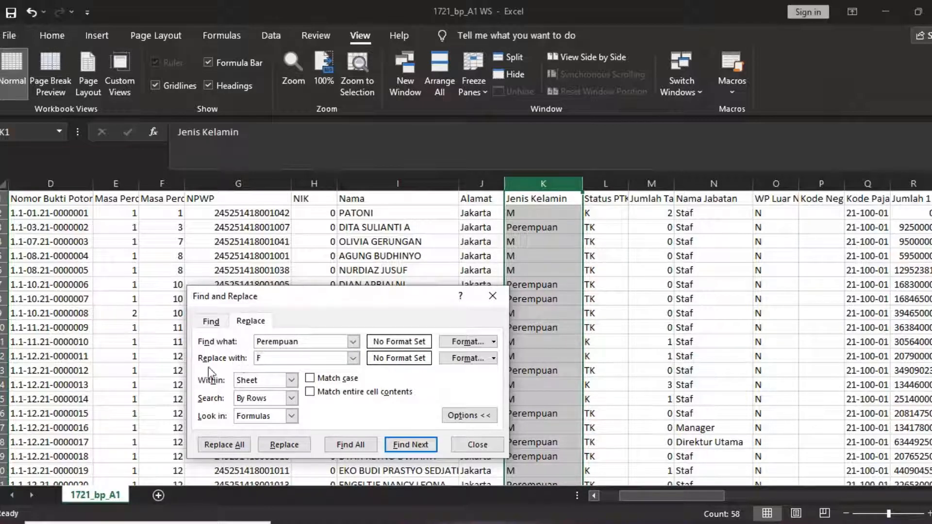
left_click(213, 445)
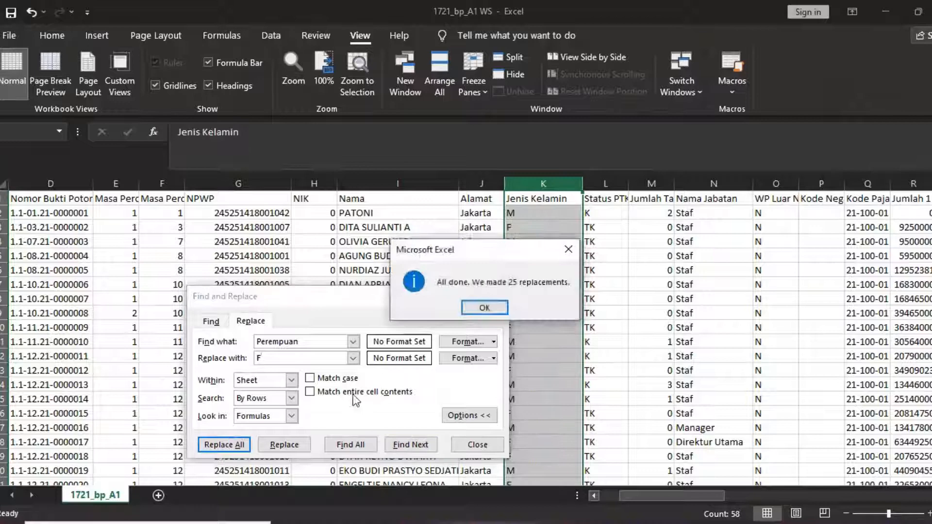
Close the replacement dialogs and check the gender codes at the start of the Jenis Kelamin column
left_click(482, 308)
left_click(493, 297)
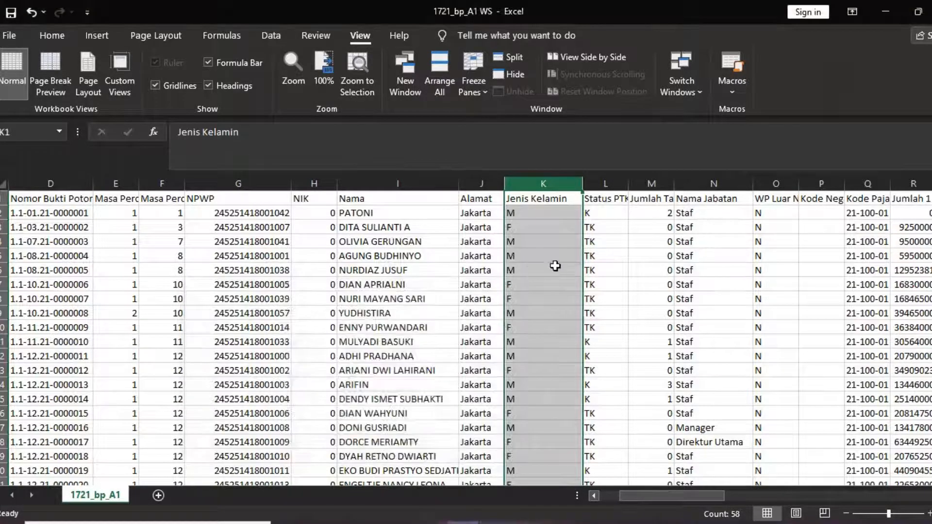
left_click(554, 266)
left_click(537, 212)
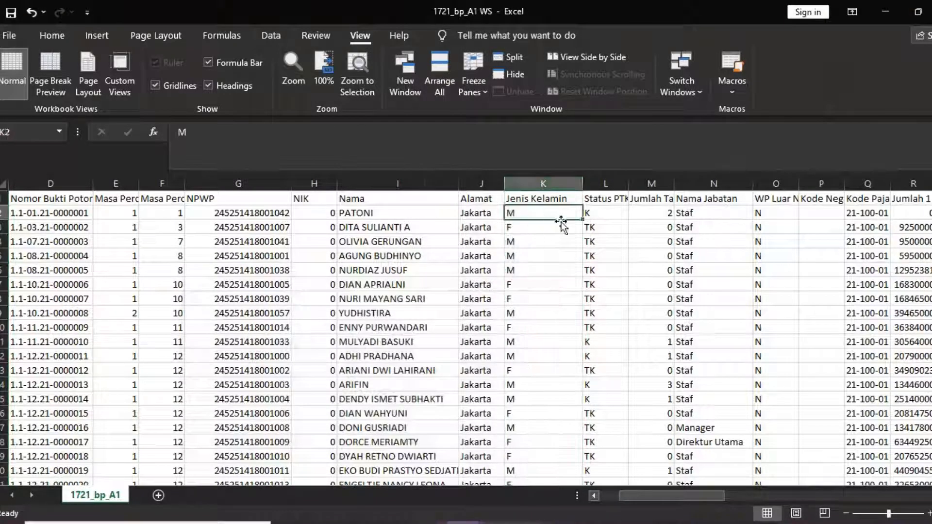
left_click(602, 212)
Remove every dot from the NPWP Pemotong column by replacing it with nothing
left_click_drag(693, 494, 870, 487)
left_click(473, 243)
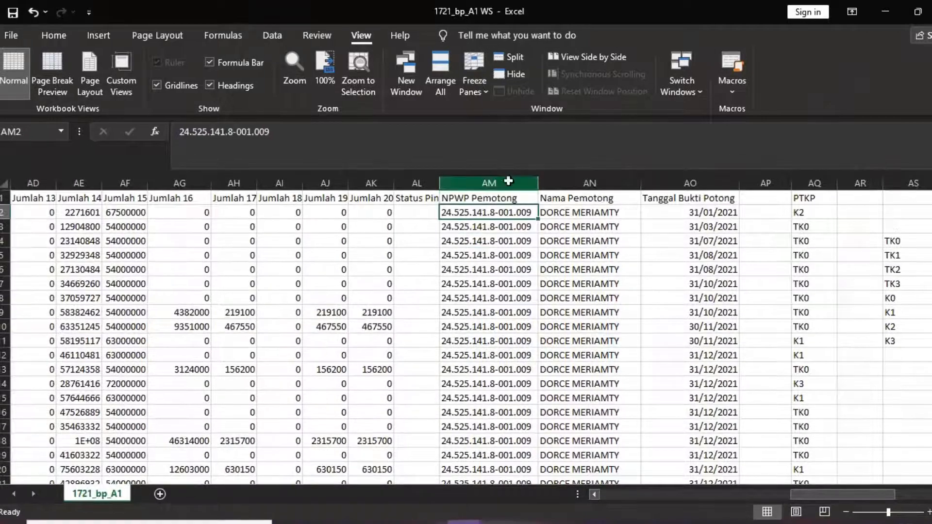
left_click(507, 183)
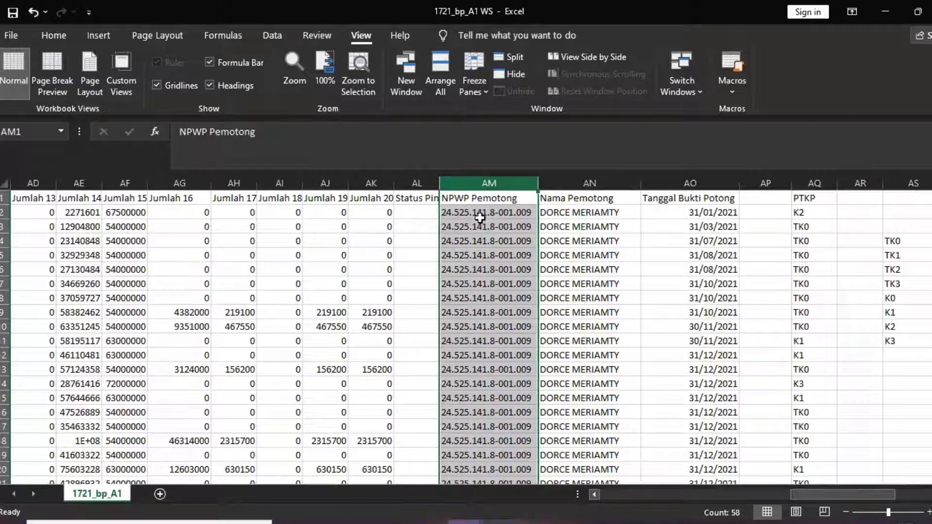
key("ctrl+f")
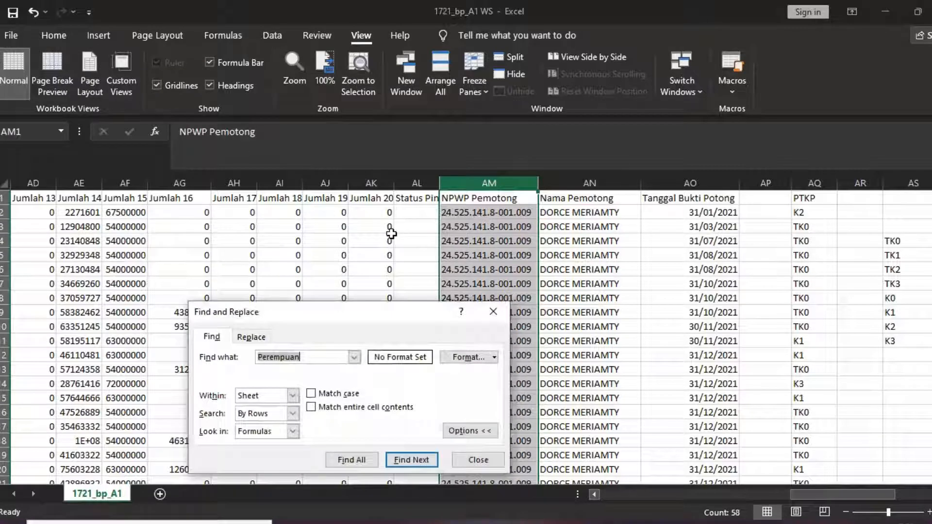
left_click(250, 337)
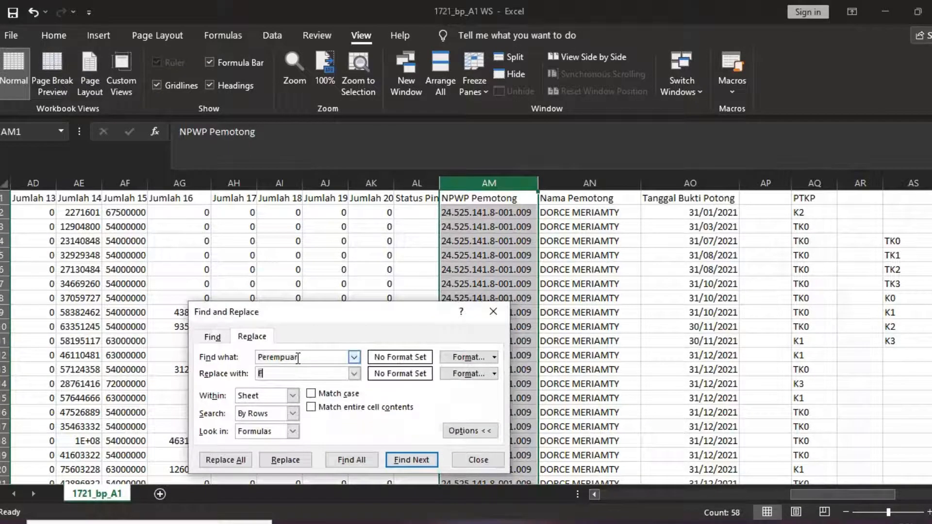
left_click_drag(310, 356, 249, 353)
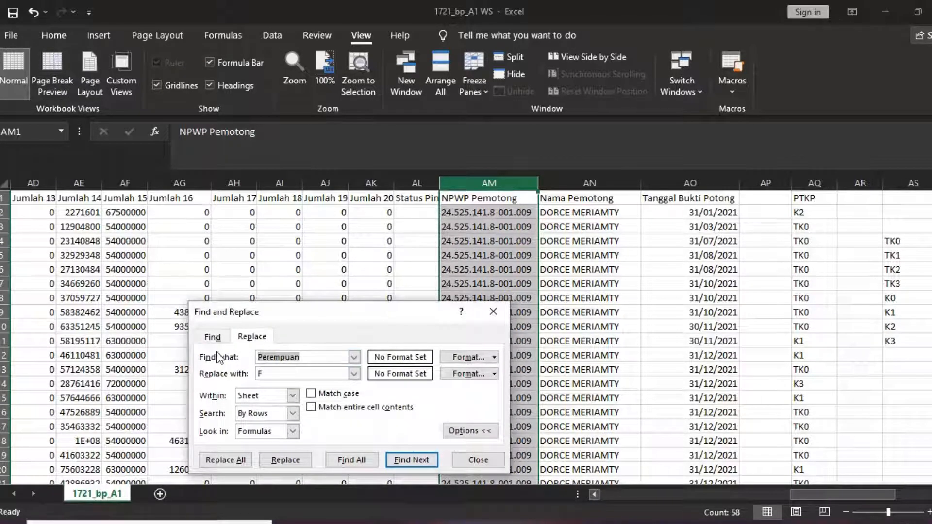
type(".")
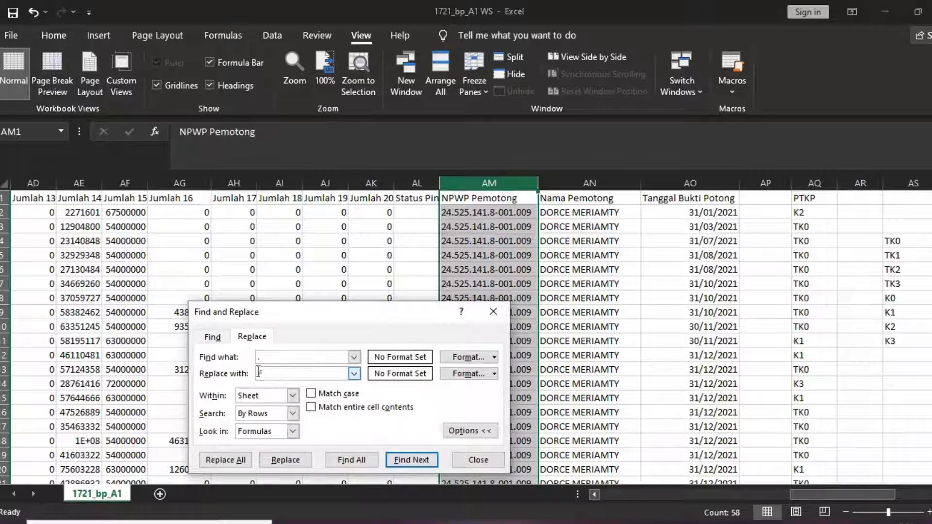
left_click_drag(261, 372, 240, 377)
left_click(226, 458)
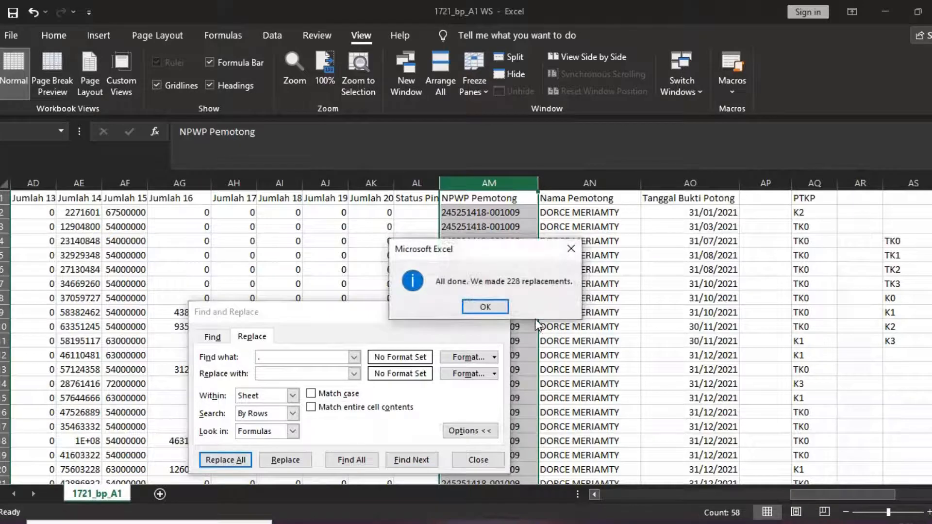
left_click(480, 305)
Remove every hyphen from the NPWP Pemotong column and close the replacement dialog
left_click_drag(264, 358, 233, 360)
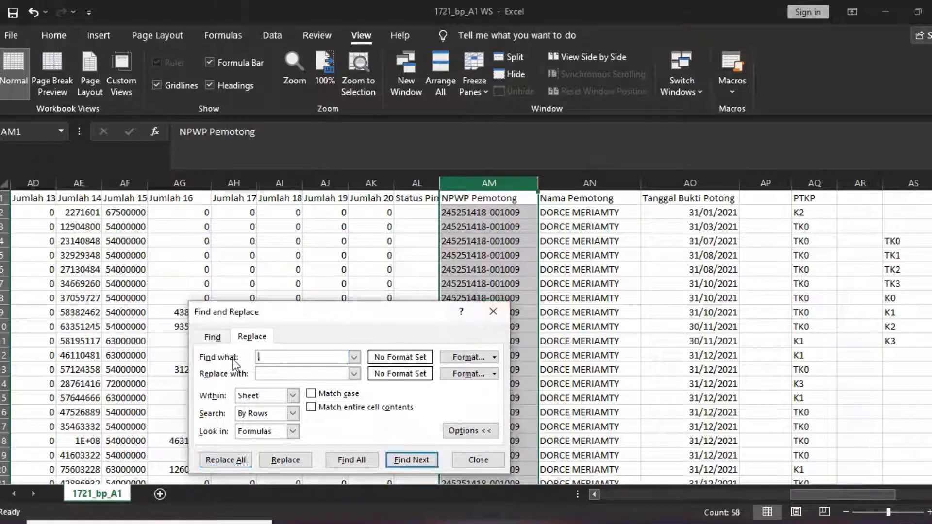
type("-")
left_click(237, 458)
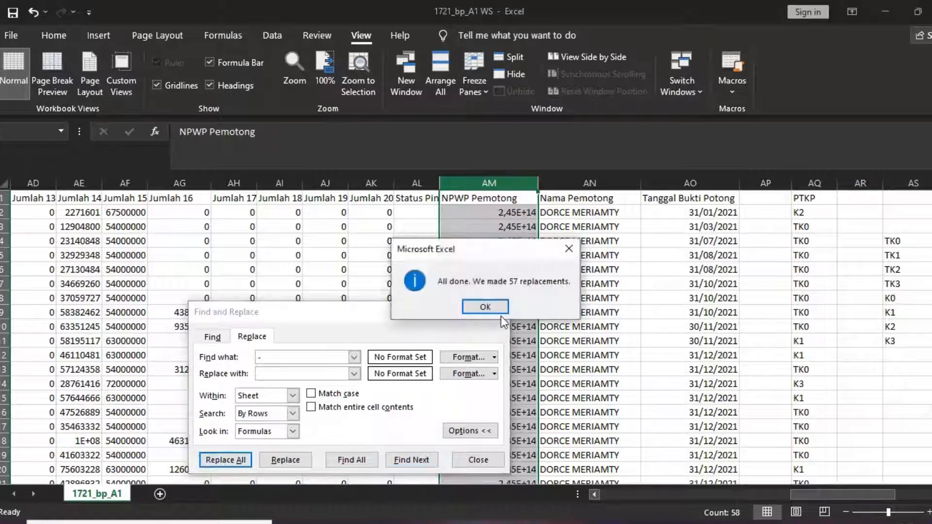
left_click(492, 309)
left_click(493, 309)
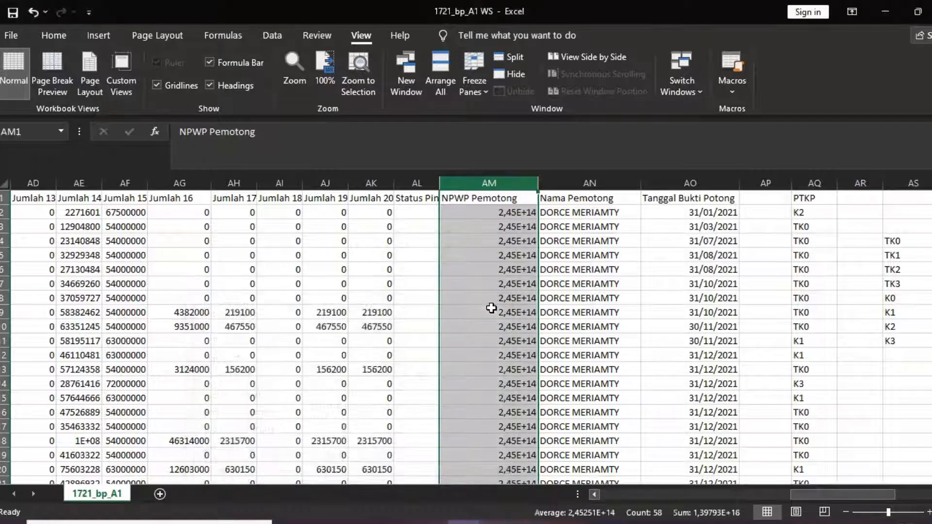
left_click(502, 240)
left_click_drag(489, 214, 477, 459)
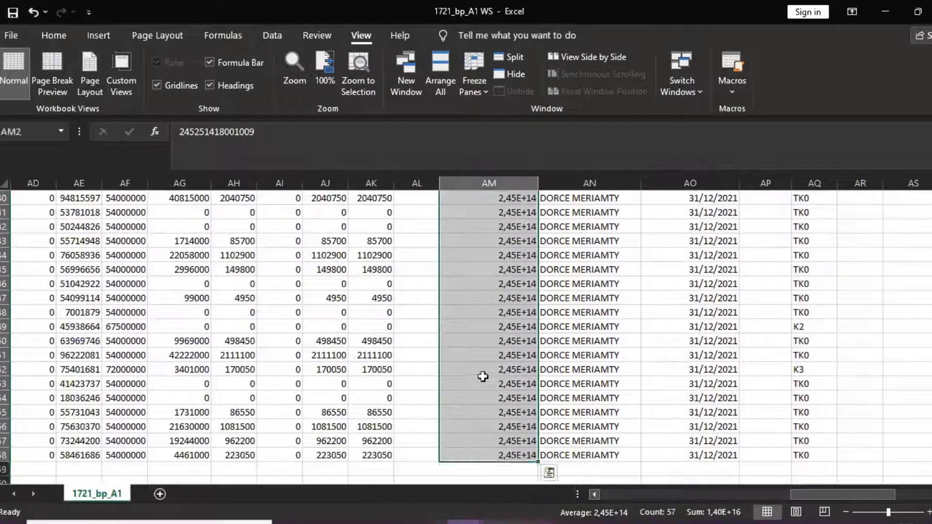
right_click(479, 329)
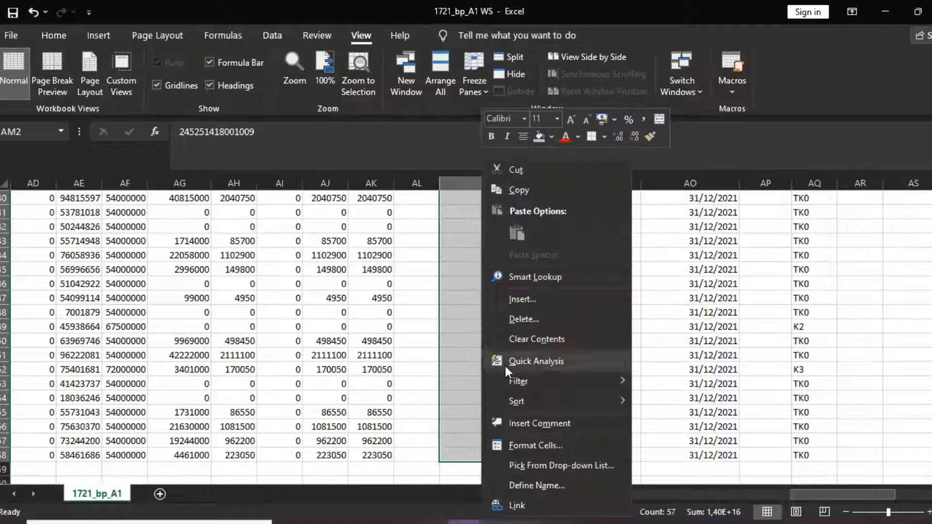
left_click(536, 445)
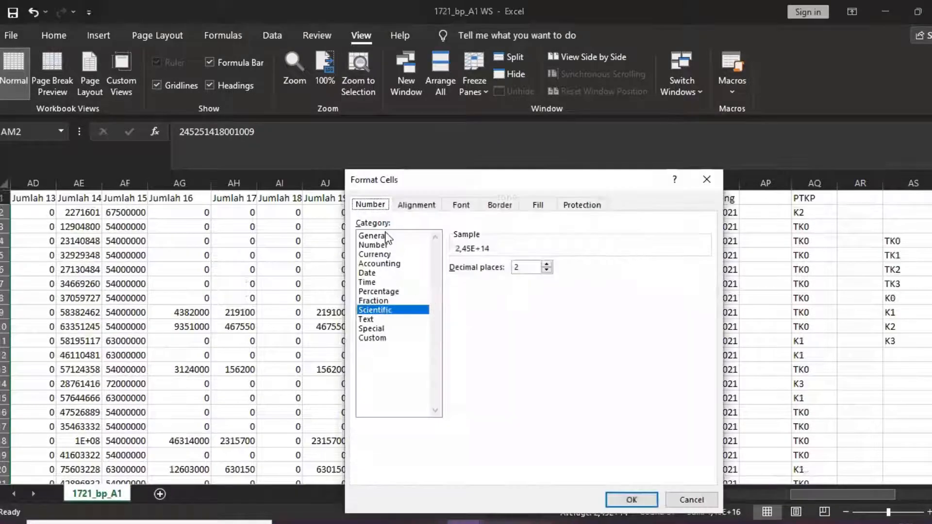
left_click(387, 238)
left_click(381, 337)
left_click_drag(532, 277, 436, 276)
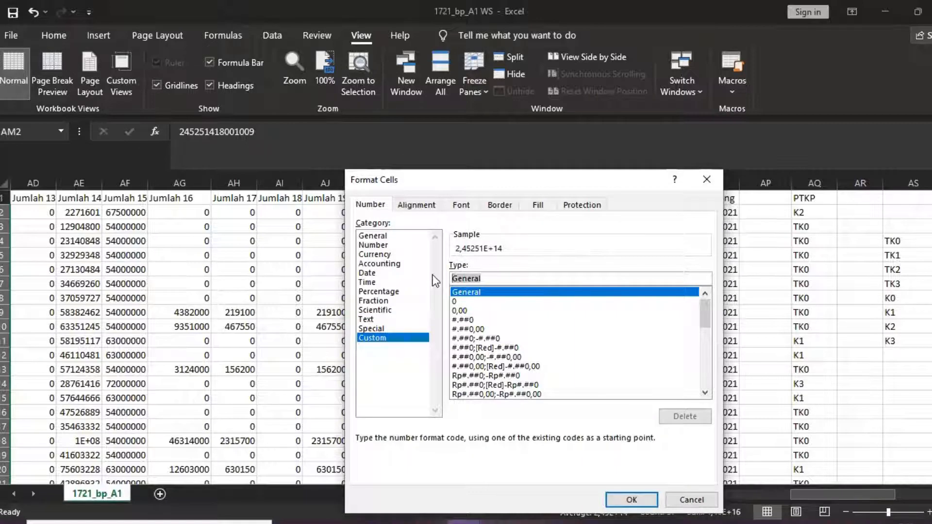
type("000000000000000")
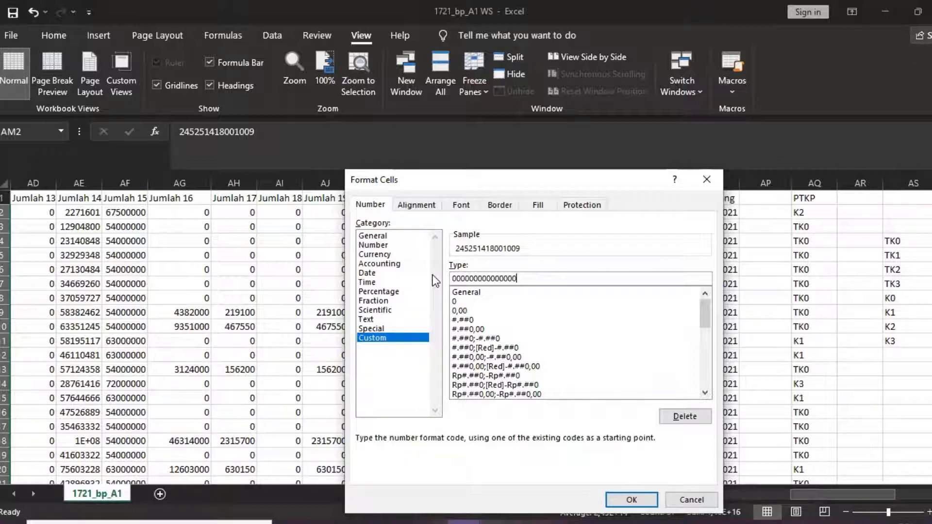
left_click(626, 498)
Check sample cells in the NPWP Pemotong, Nama Pemotong and Tanggal Bukti Potong columns
left_click(529, 239)
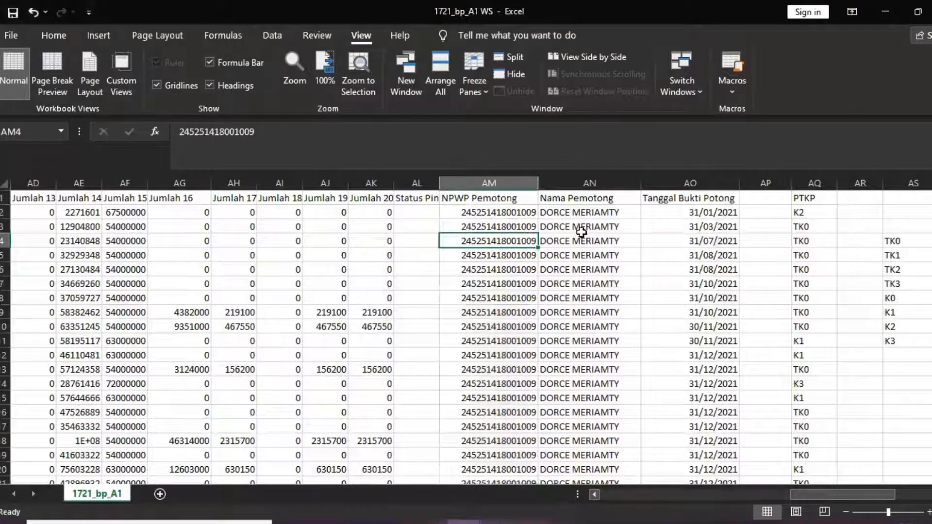
left_click(580, 237)
left_click(679, 240)
left_click(676, 214)
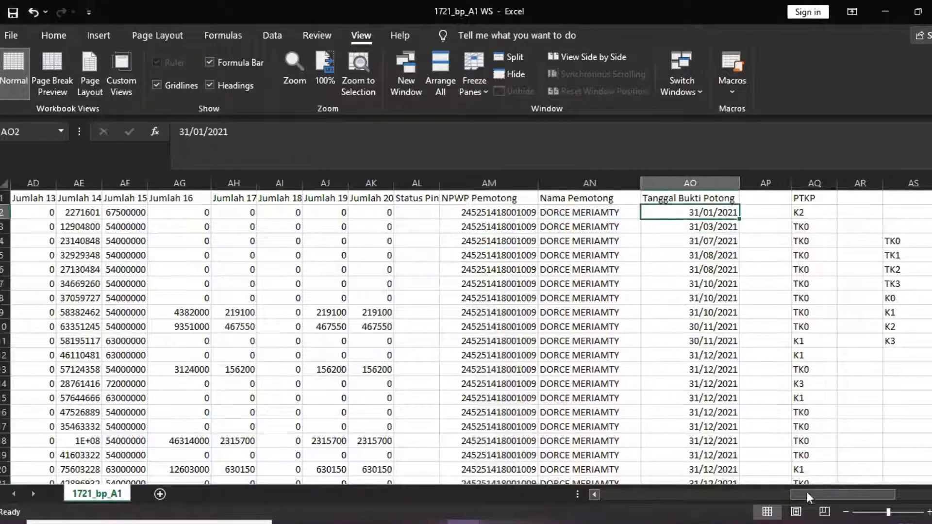
Clear the contents of the PTKP helper column and the PTKP and tariff lookup tables, from AQ1 to AZ58
left_click_drag(808, 497, 855, 495)
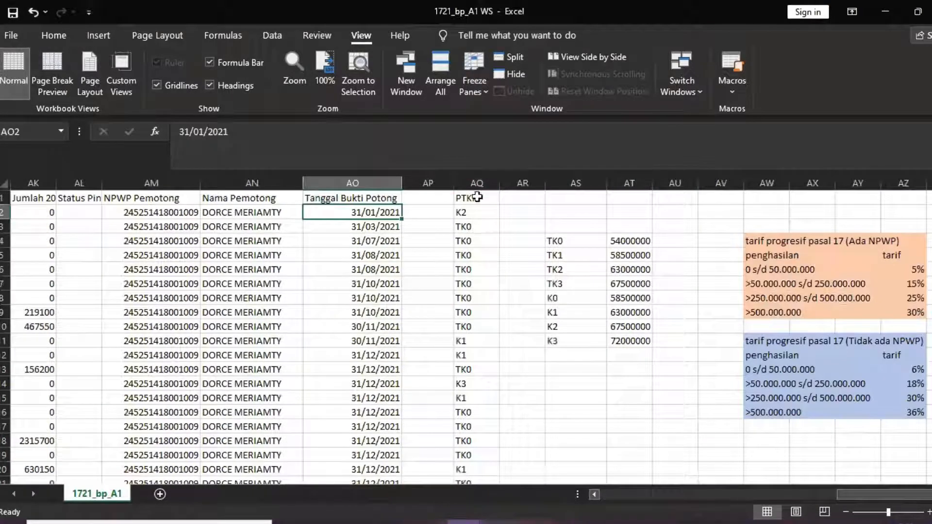
left_click_drag(477, 197, 885, 460)
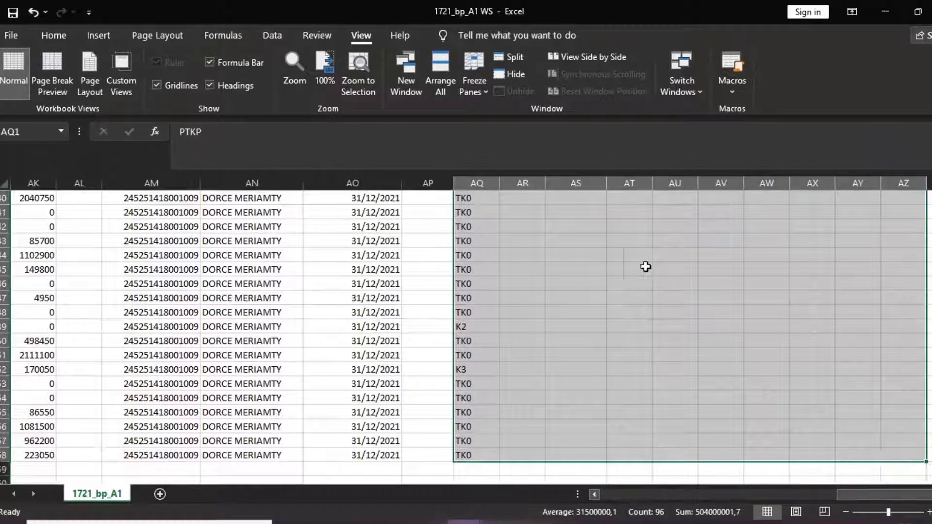
scroll(625, 270, "up", 10)
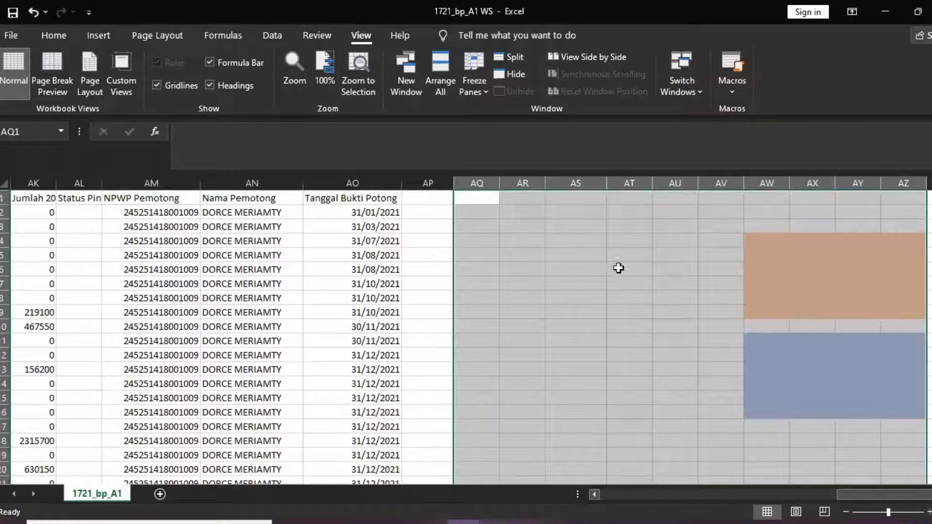
Remove the orange and blue fill from the emptied tariff tables in AW4:AZ16
left_click(768, 252)
left_click_drag(754, 241, 919, 414)
left_click(71, 34)
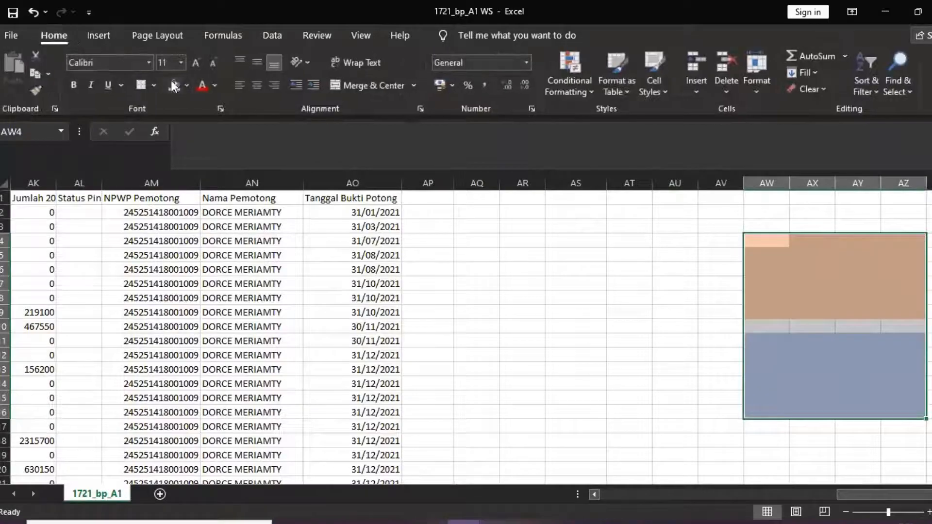
left_click(187, 86)
left_click(216, 241)
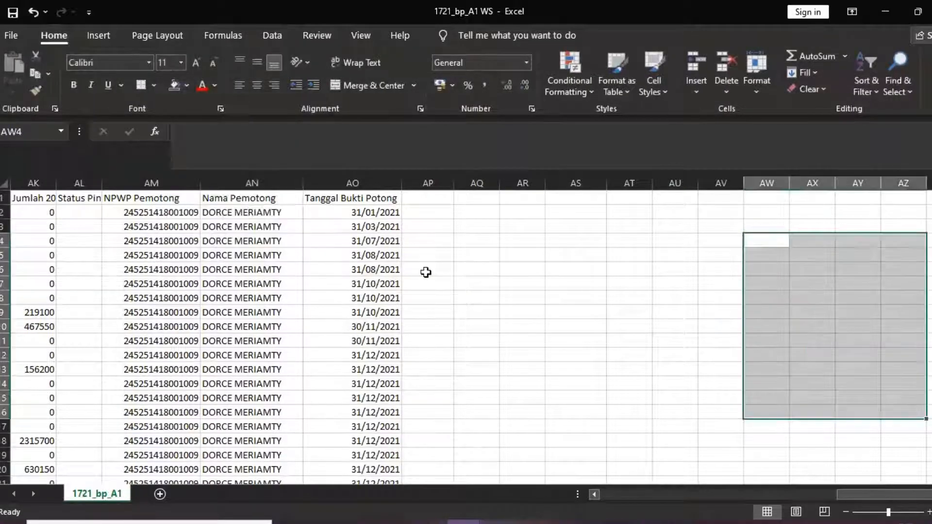
left_click(490, 284)
Review the cleaned worksheet back to its first columns, checking sample cells such as Nomor Bukti Potong, Tahun Pajak and Masa Pajak
left_click_drag(885, 497, 627, 487)
left_click(586, 383)
left_click(682, 384)
left_click(728, 383)
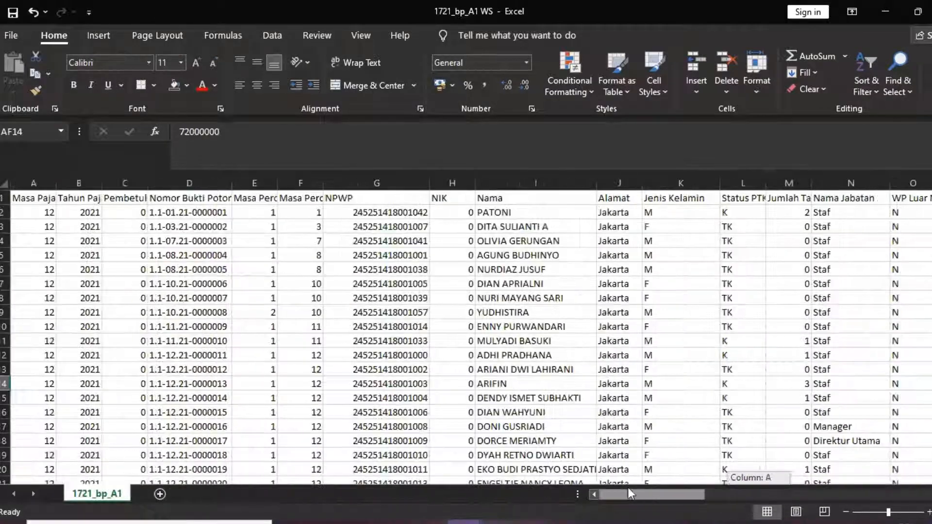
left_click(210, 210)
left_click(87, 214)
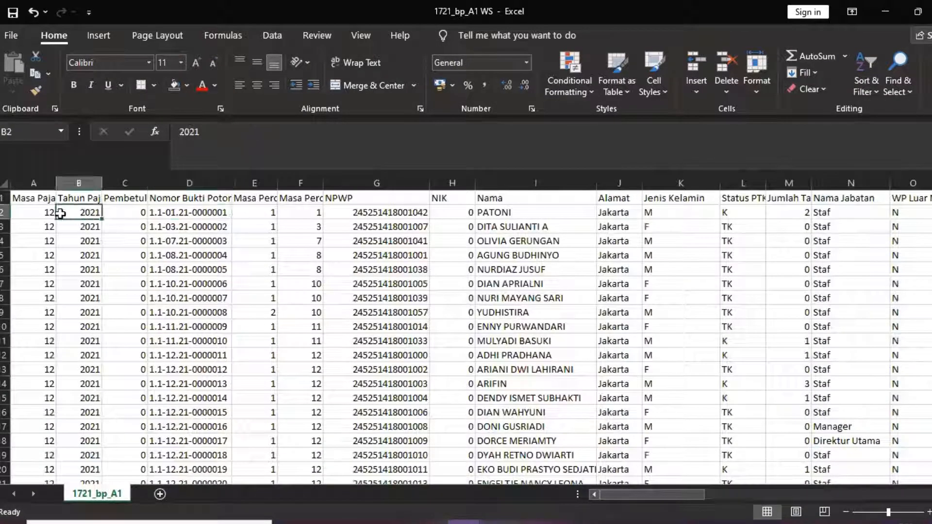
left_click(36, 209)
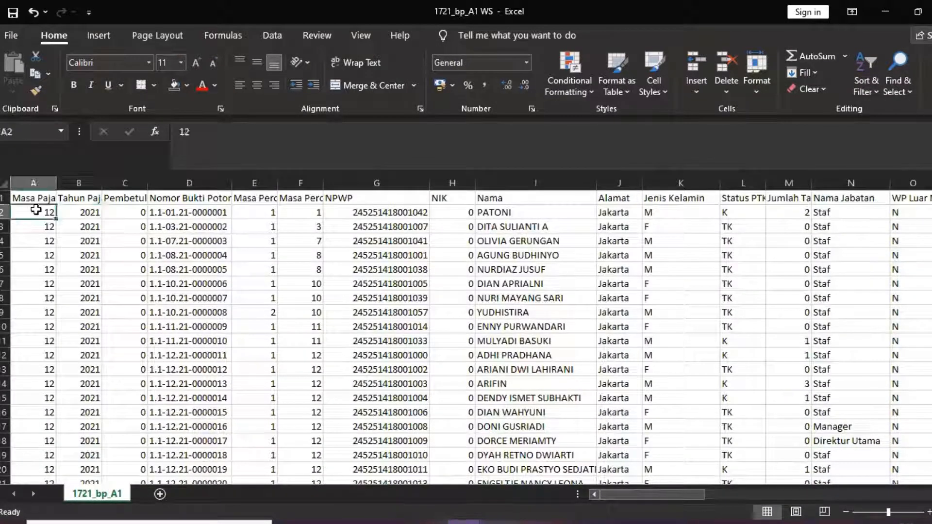
Save the worksheet as 1721_bp_A1 WS in CSV (Comma delimited) format in the file espt pph 21 folder
left_click(12, 37)
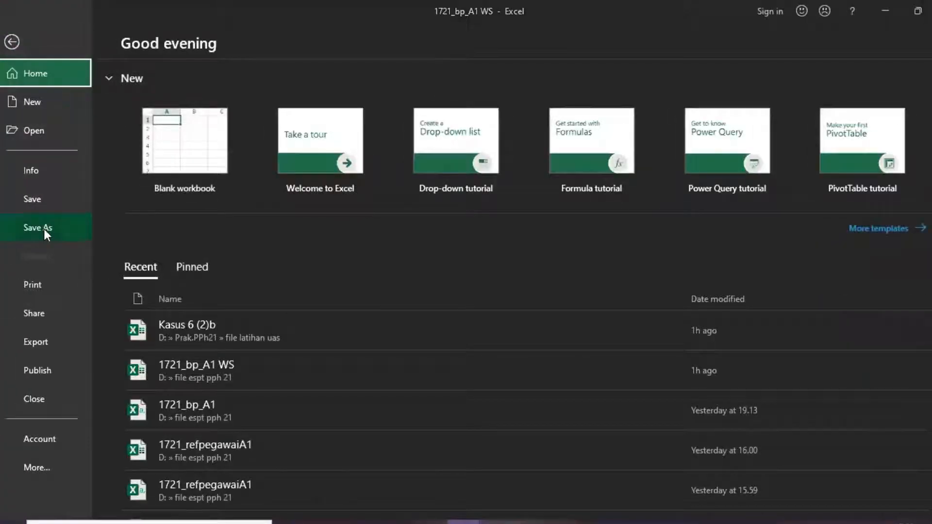
left_click(44, 228)
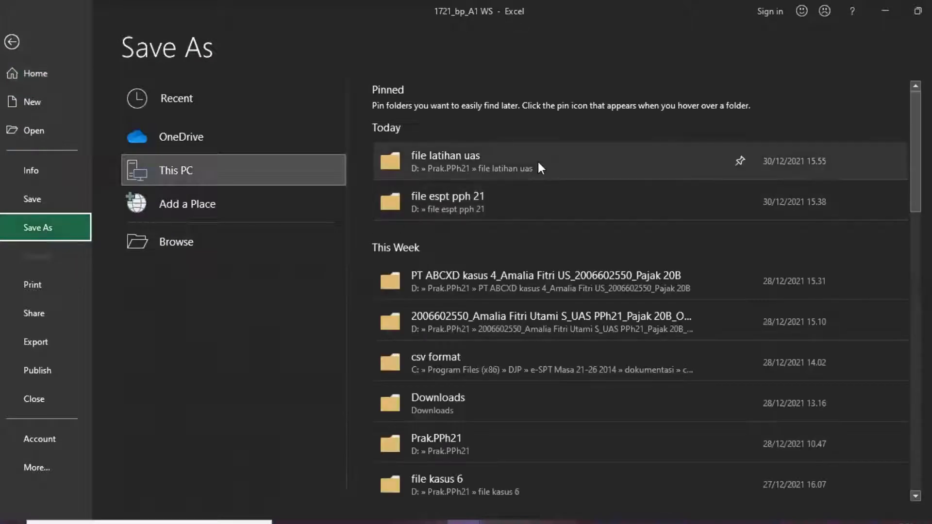
left_click(535, 200)
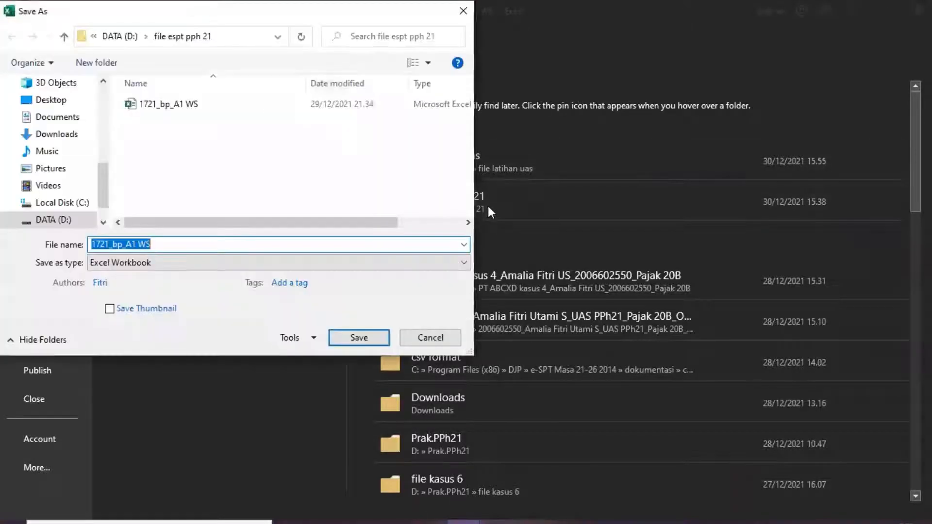
left_click(167, 266)
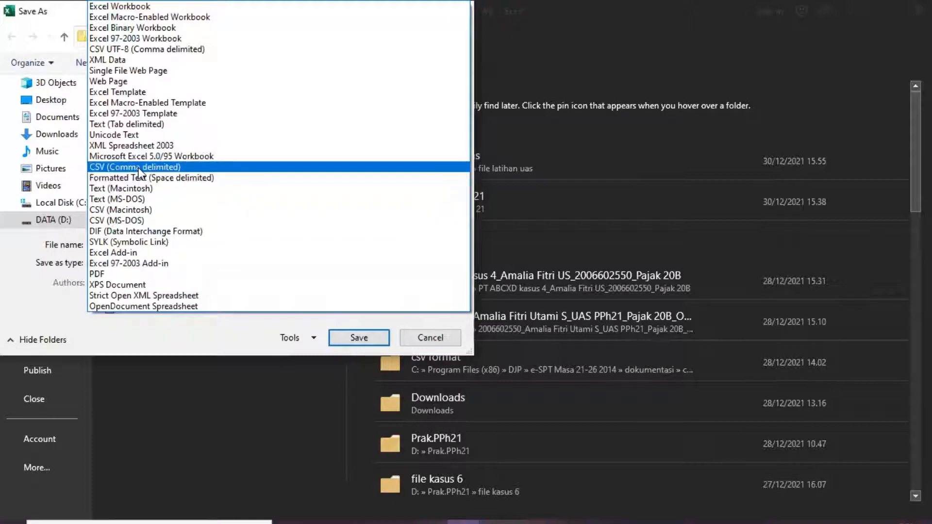
left_click(195, 166)
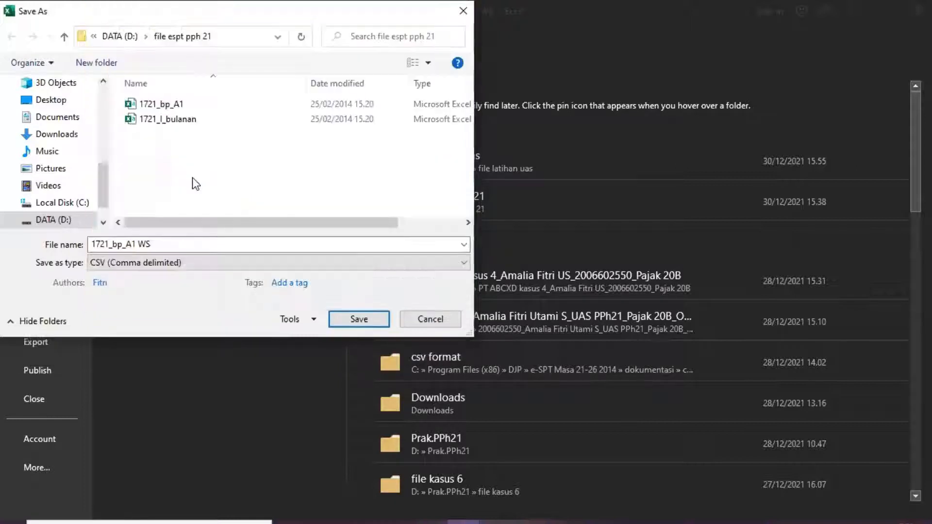
left_click(359, 319)
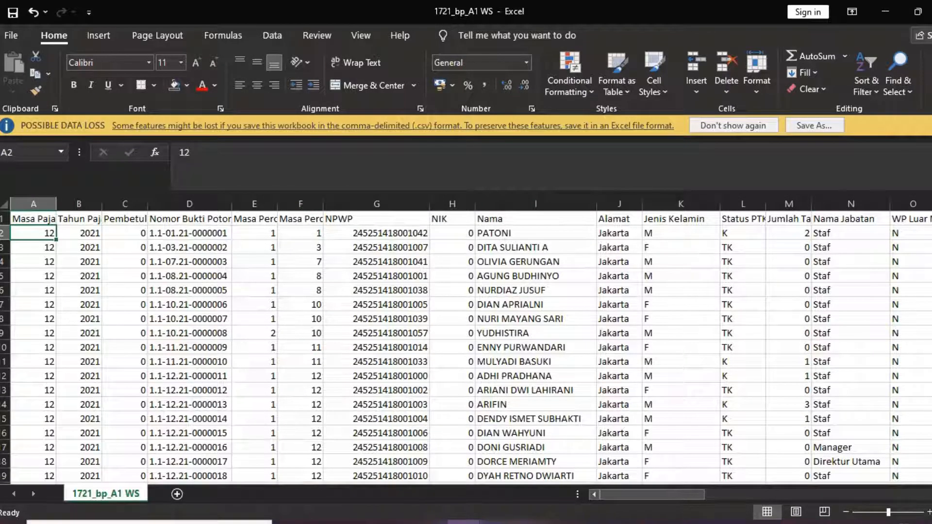
Switch to the eSPT Masa 2126 application with its Input Bukti Potong A1 form
key("alt+Tab")
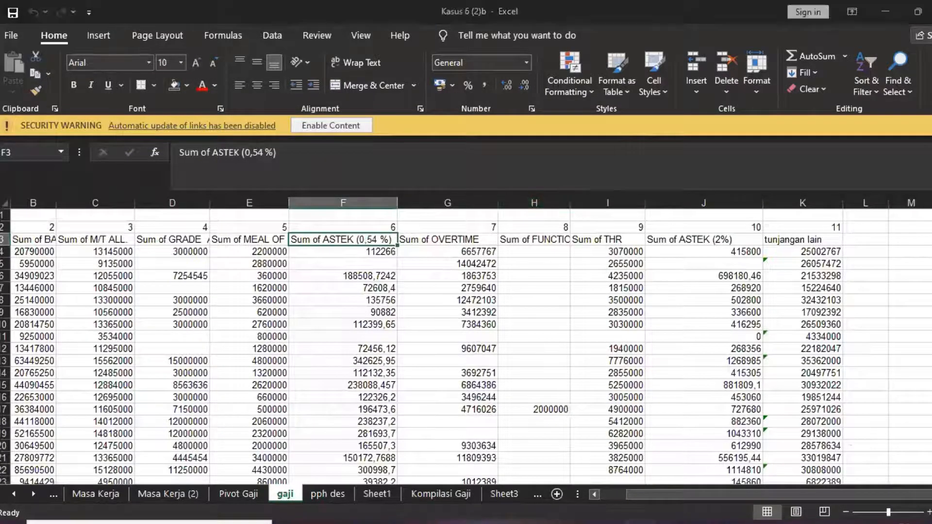
key("alt+Tab")
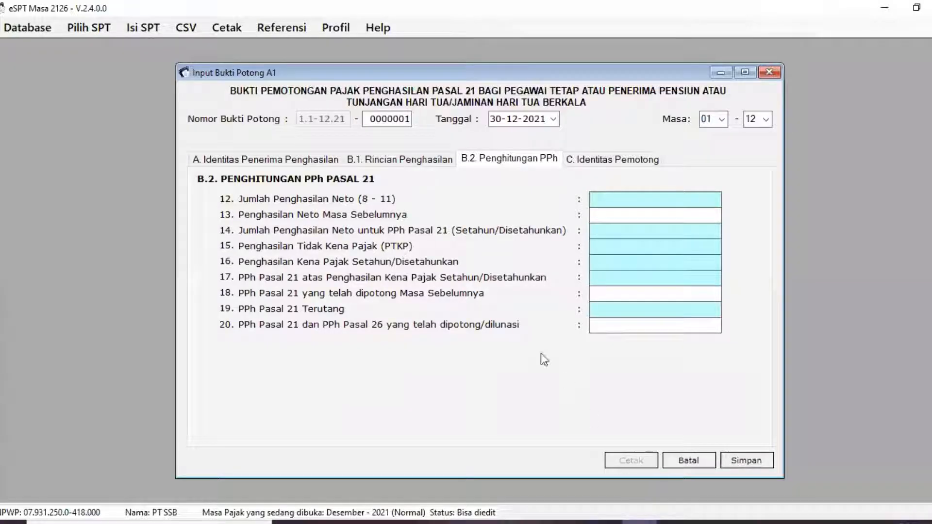
Close the Input Bukti Potong A1 form and open the CSV import window for Bukti Potong A1
left_click(770, 75)
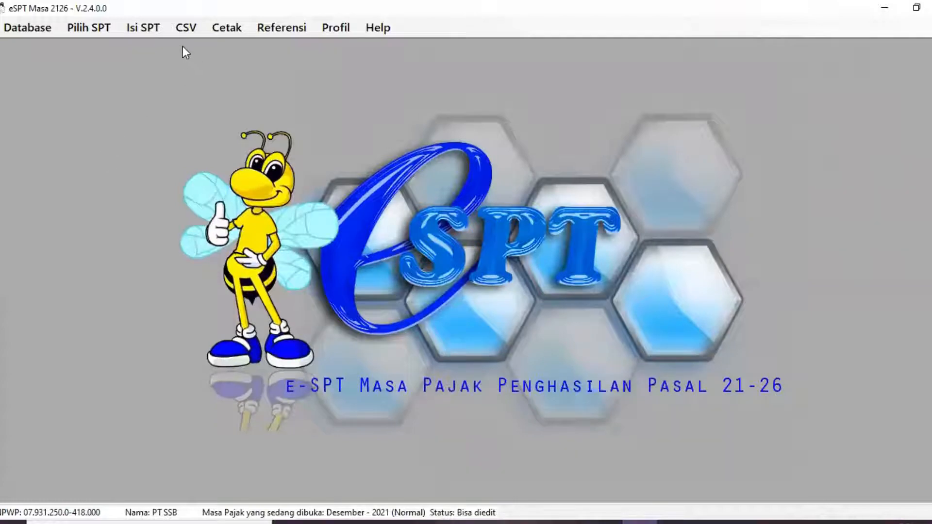
left_click(182, 28)
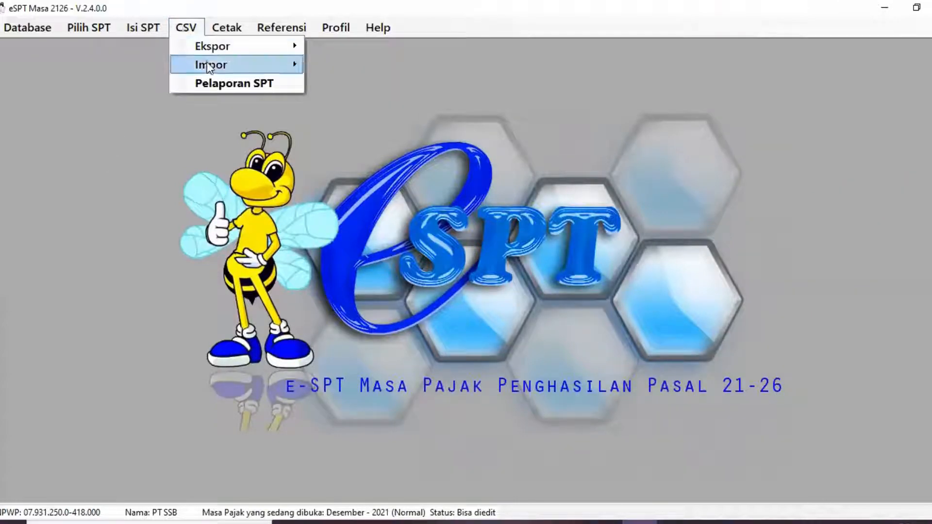
mouse_move(212, 68)
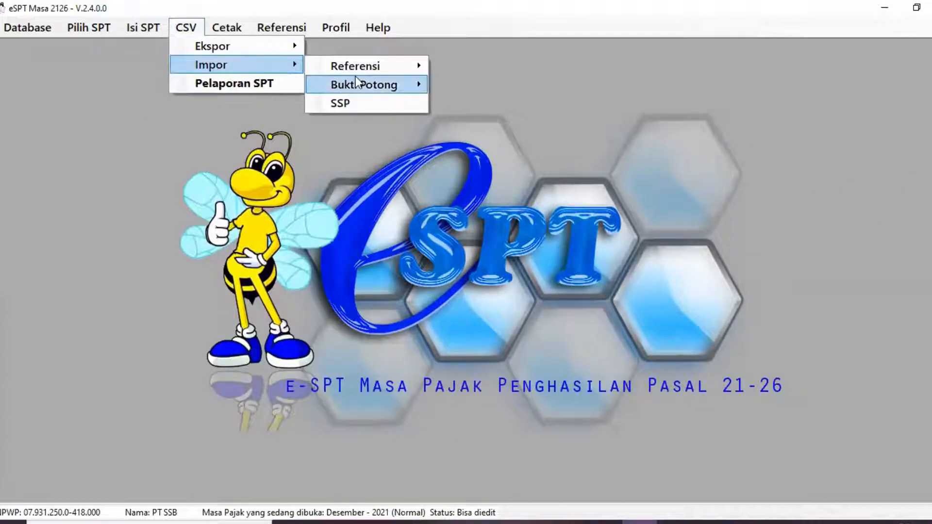
mouse_move(370, 87)
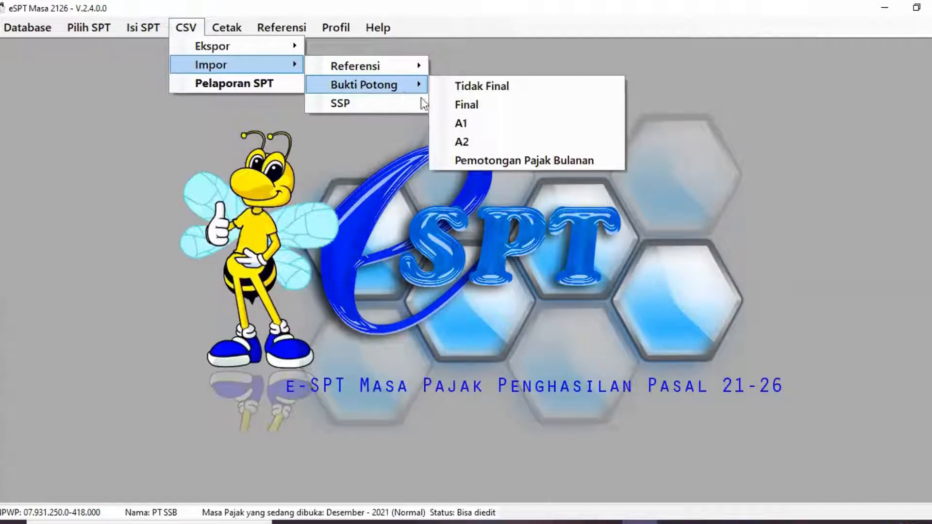
left_click(484, 124)
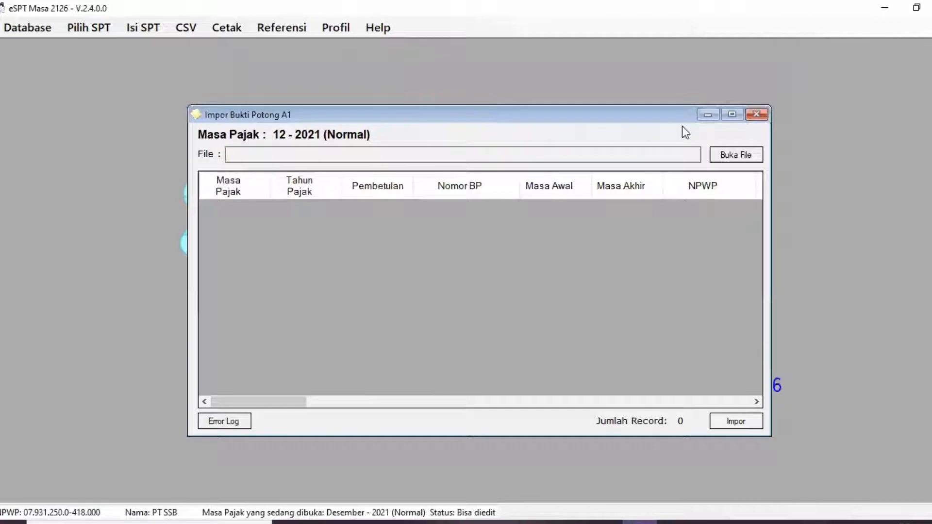
Close the Impor Bukti Potong A1 window and open the same A1 import again
left_click(766, 117)
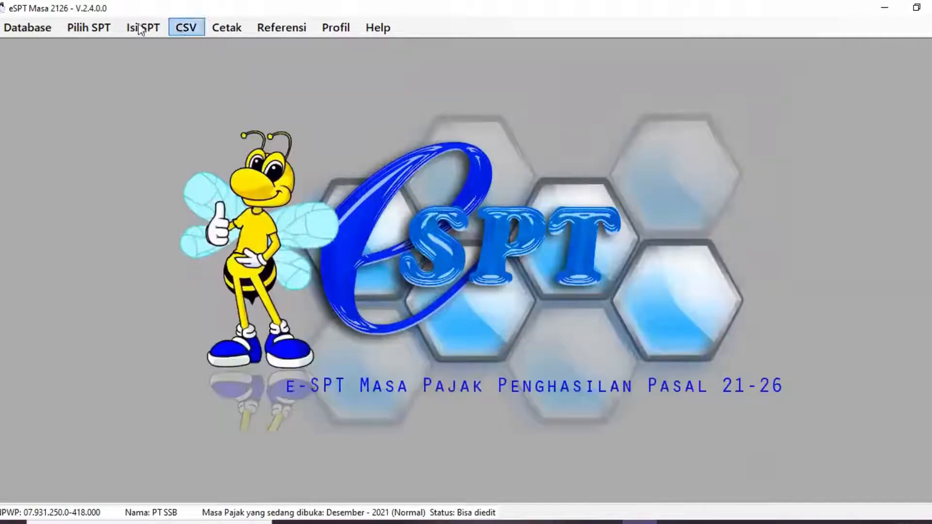
left_click(191, 27)
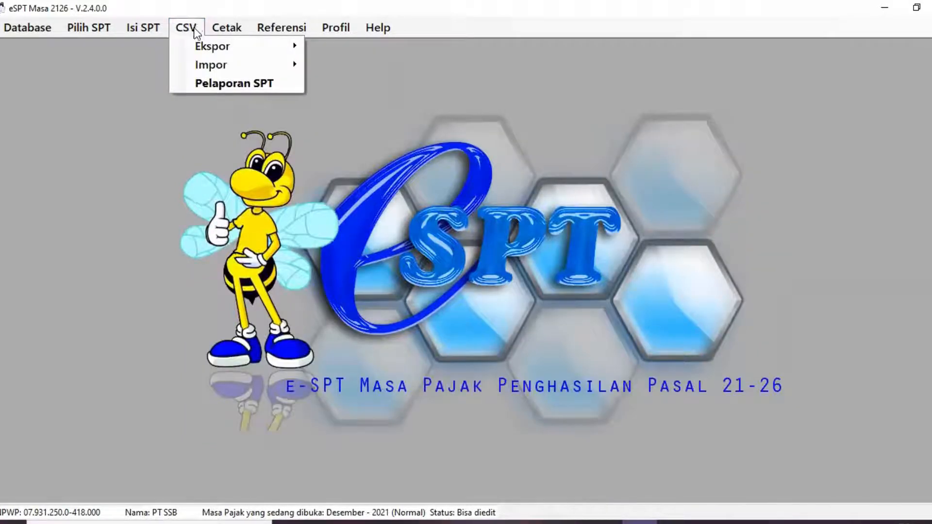
mouse_move(234, 68)
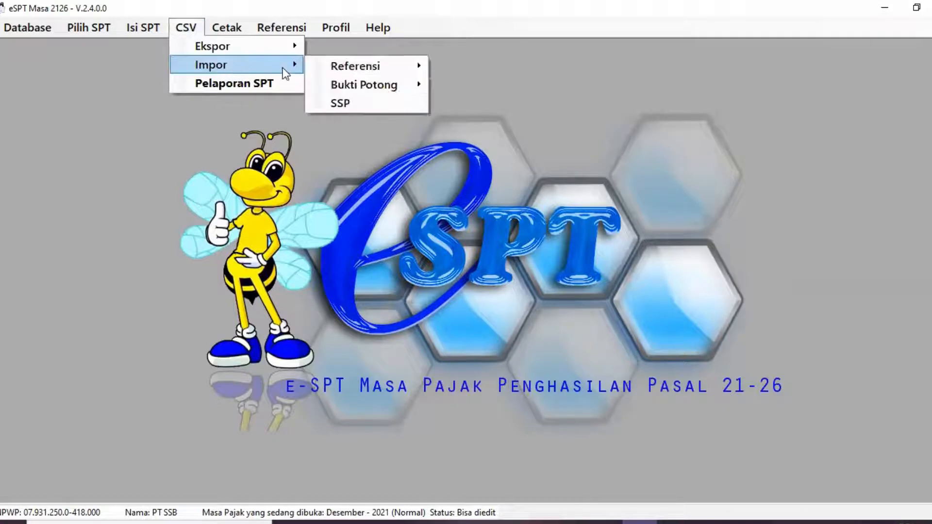
mouse_move(360, 89)
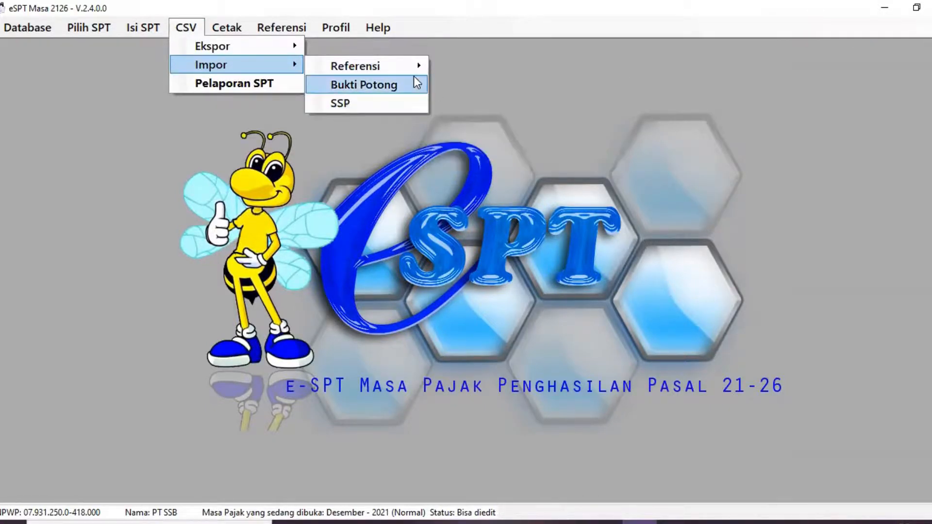
left_click(480, 123)
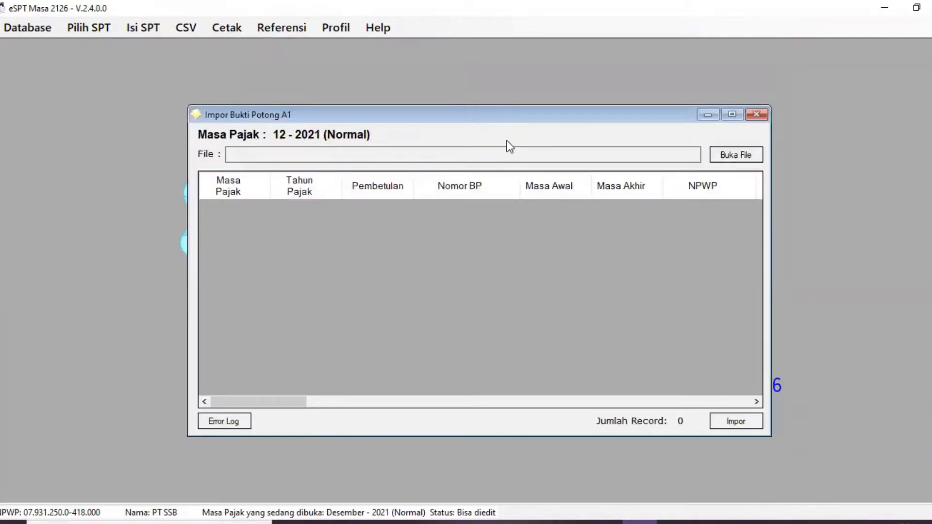